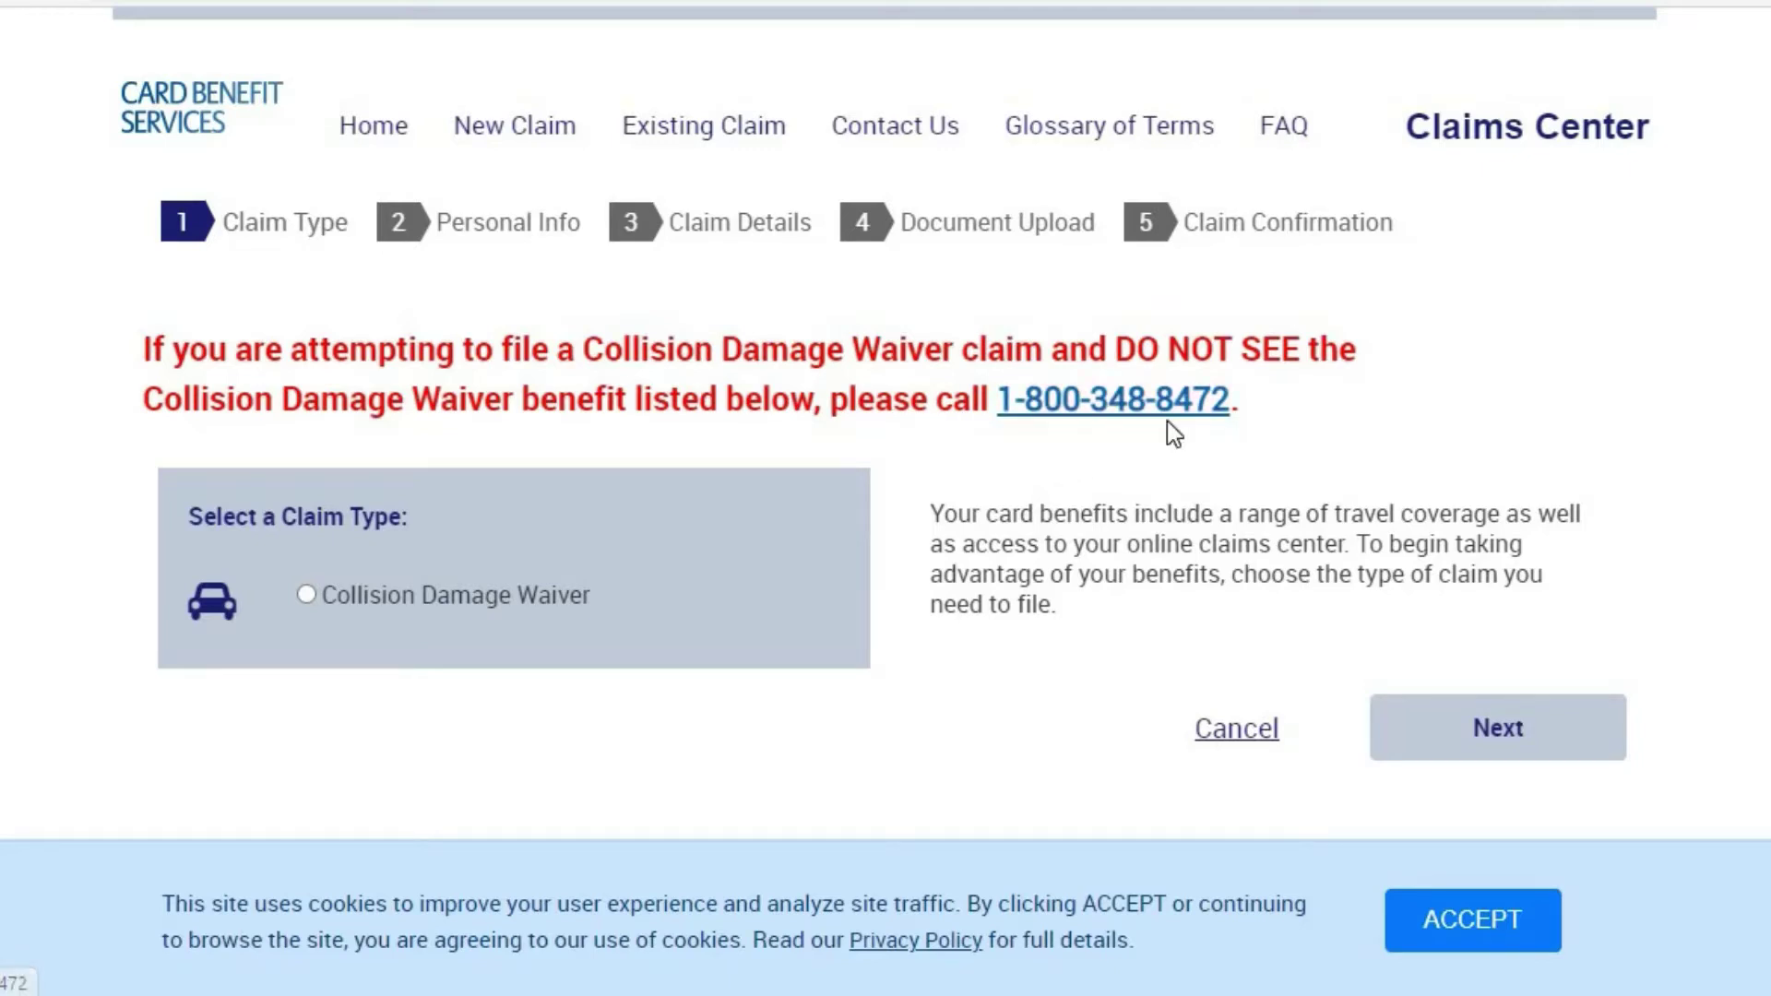
# - Choose Collision Damage Waiver as the claim type and continue with the claim
pyautogui.click(307, 595)
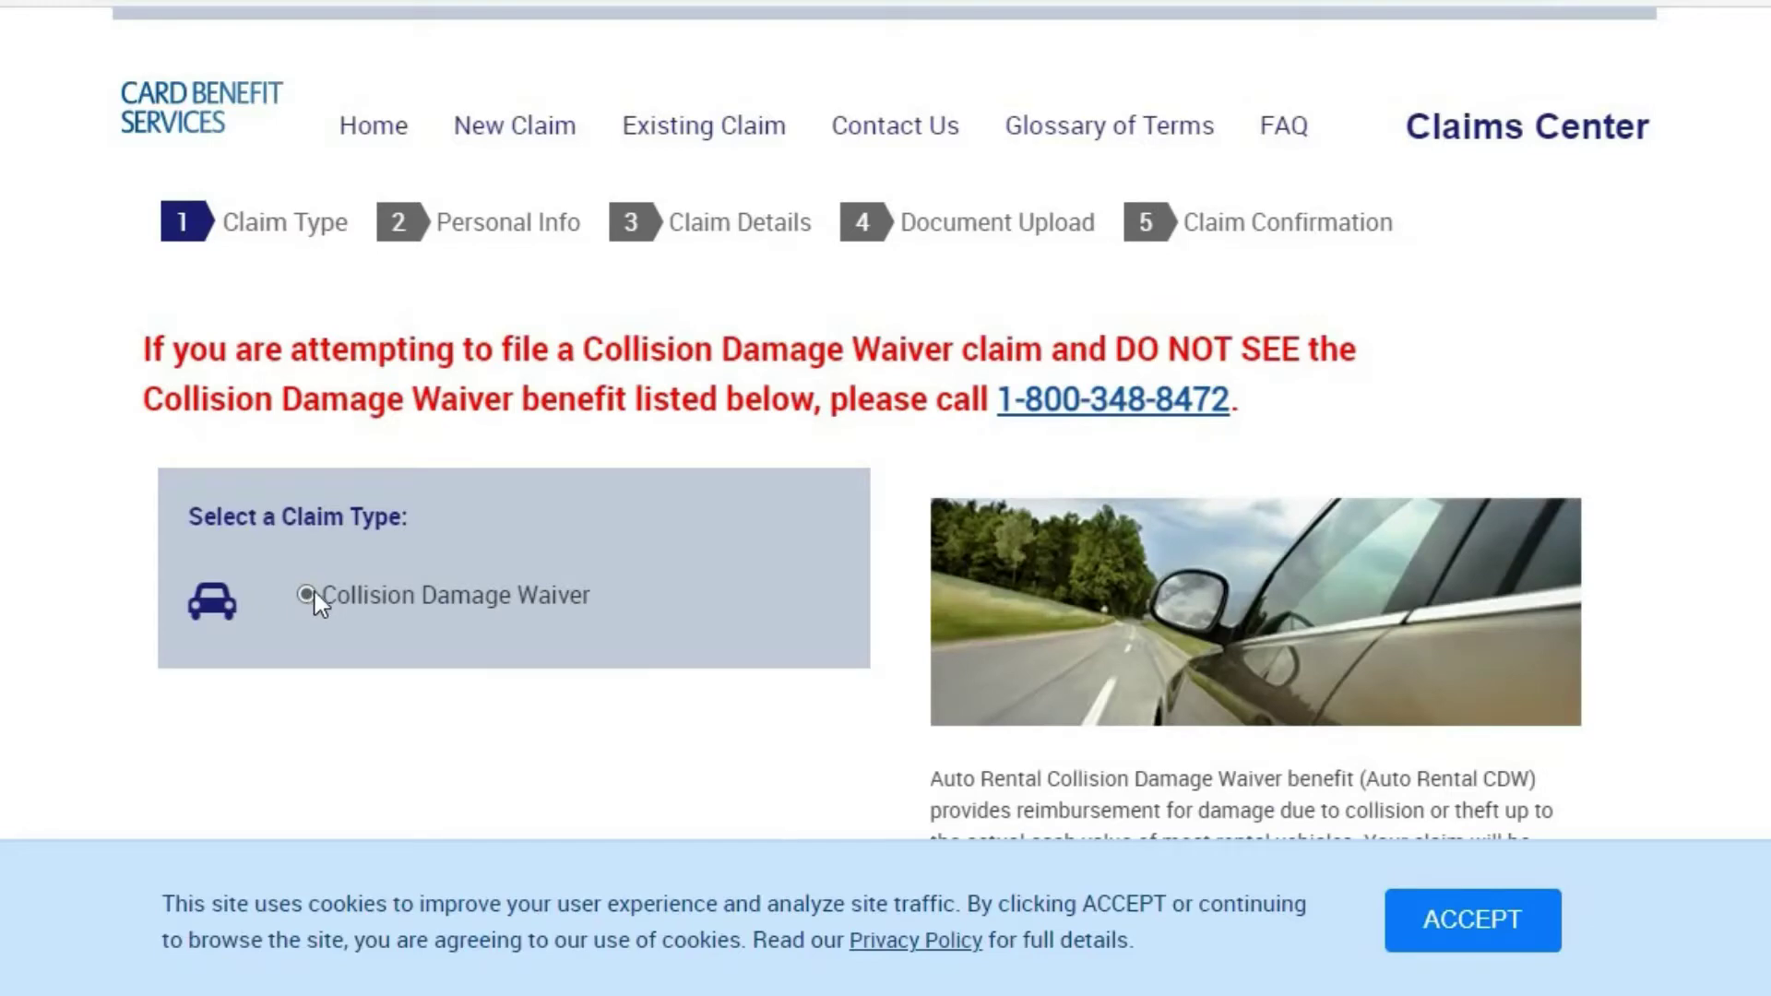
pyautogui.scroll(-2, 1103, 526)
pyautogui.scroll(-3, 1105, 529)
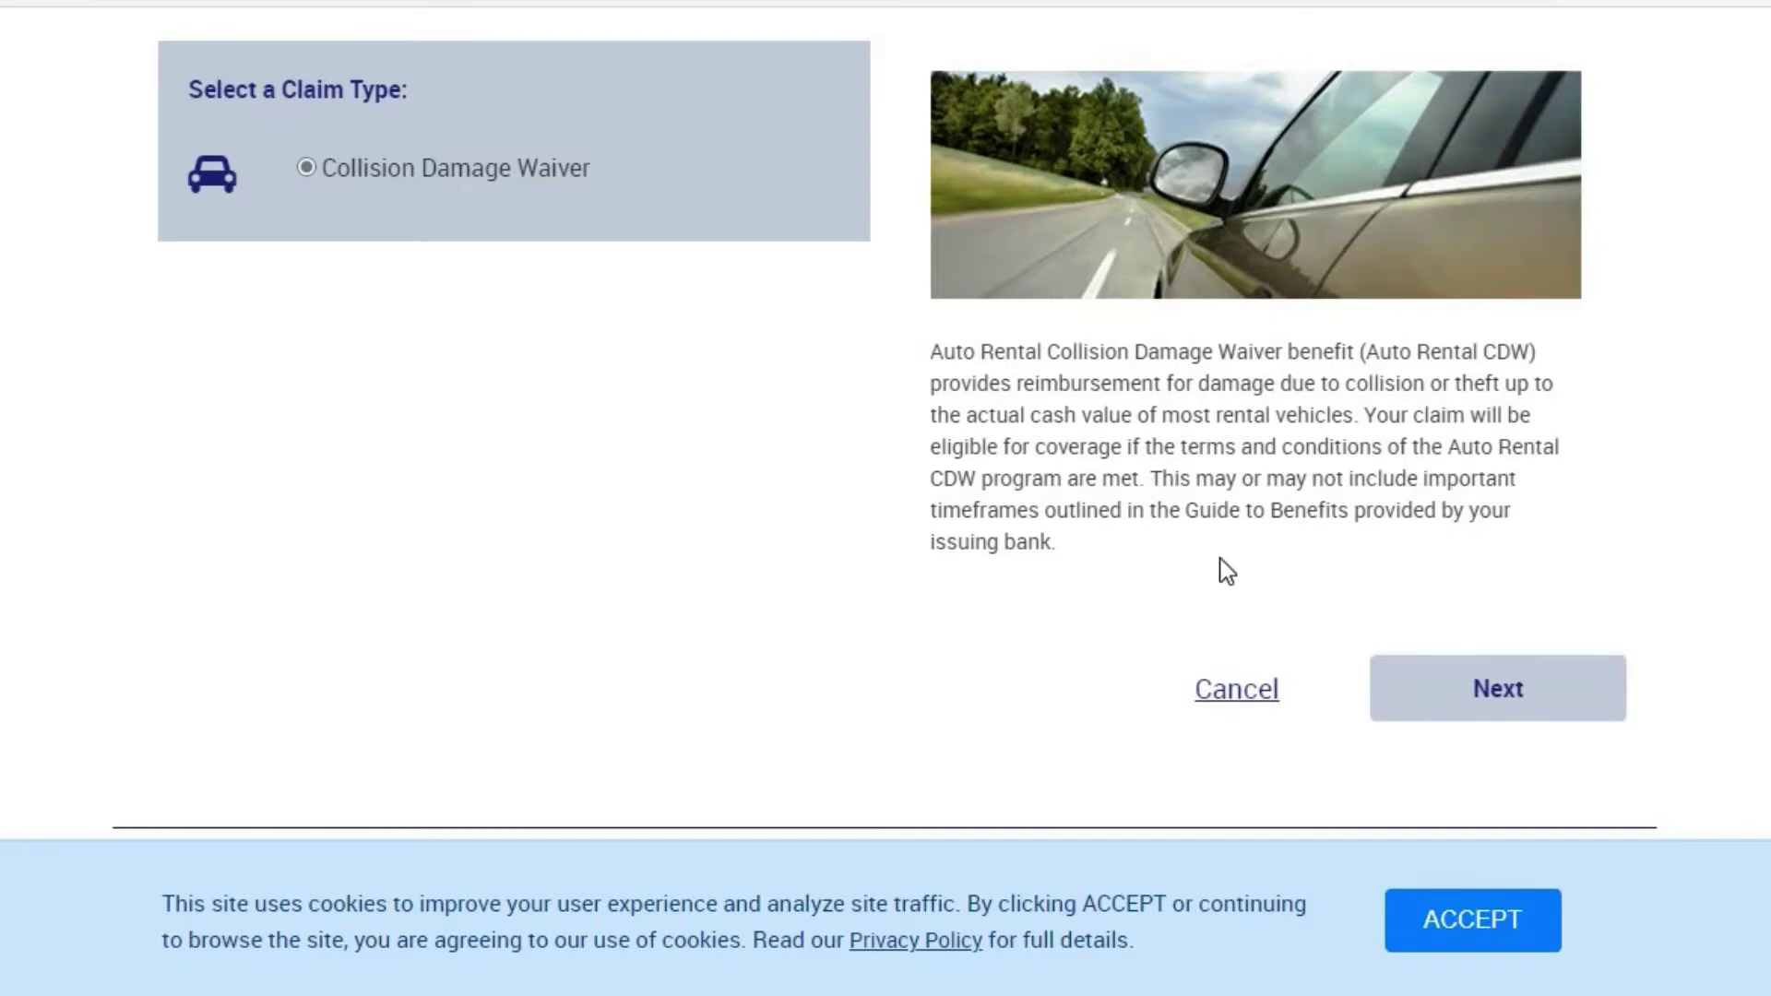
pyautogui.click(1494, 694)
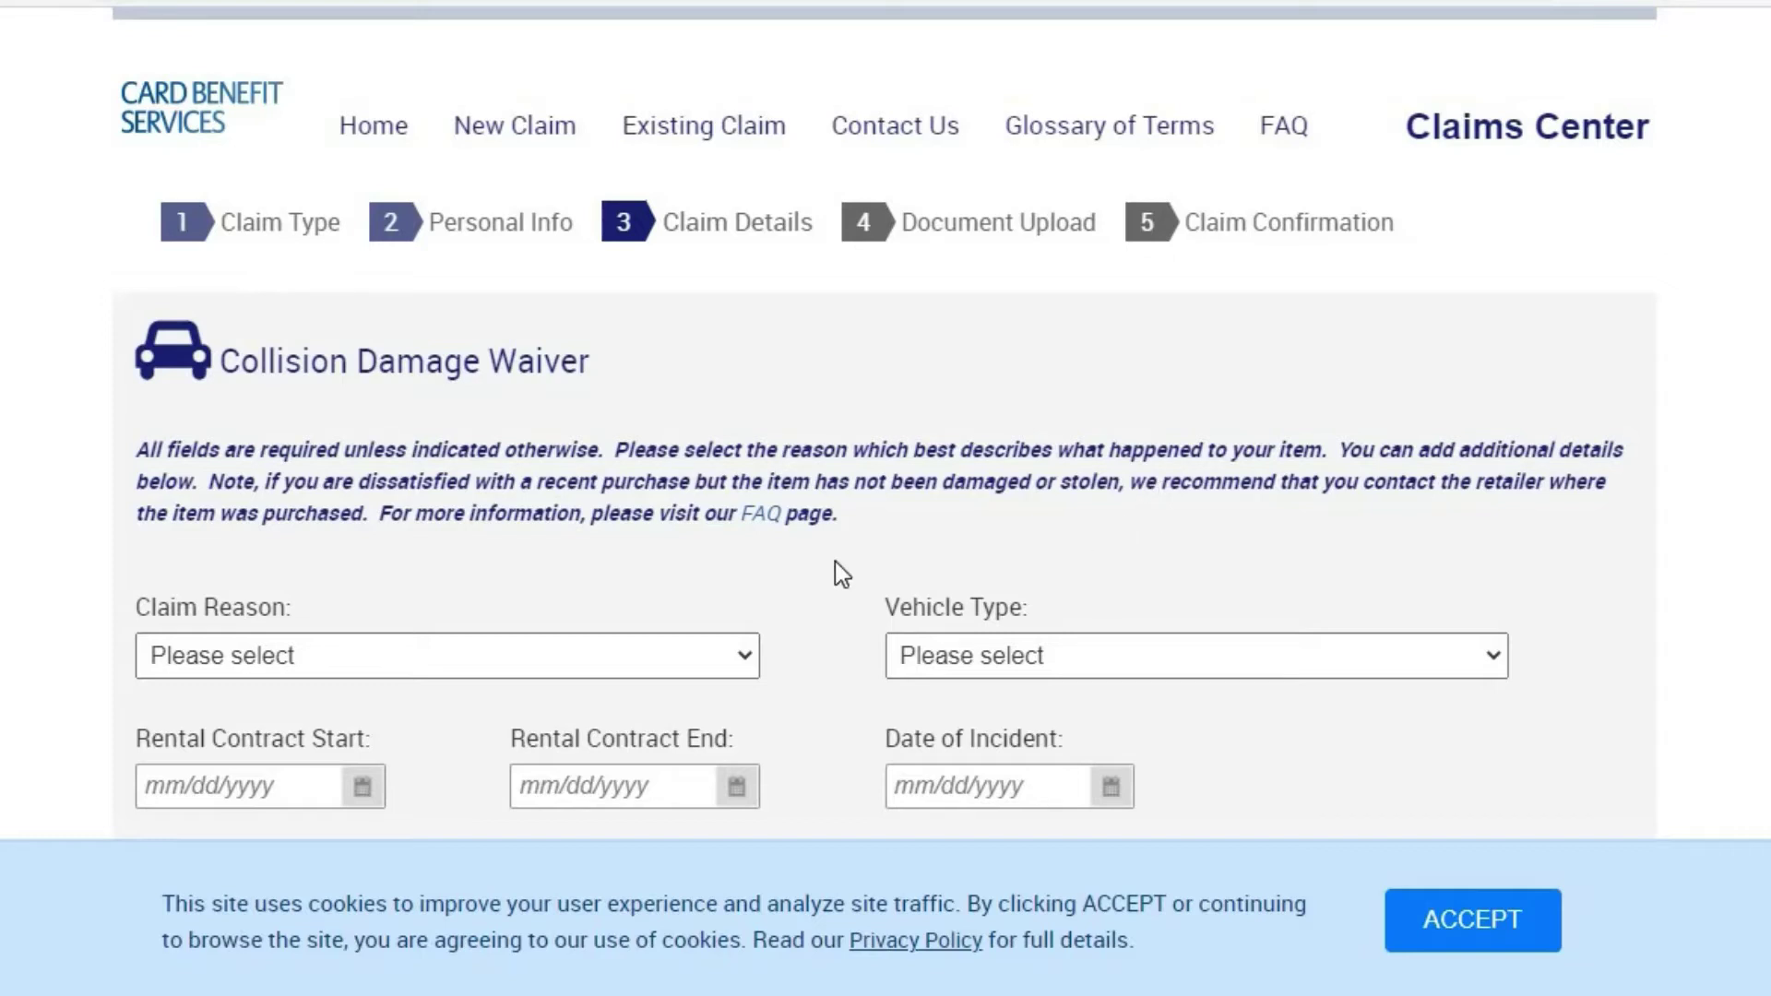
# - Set the claim reason to Damaged (Other) and the vehicle type to Passenger Car
pyautogui.scroll(-2, 811, 556)
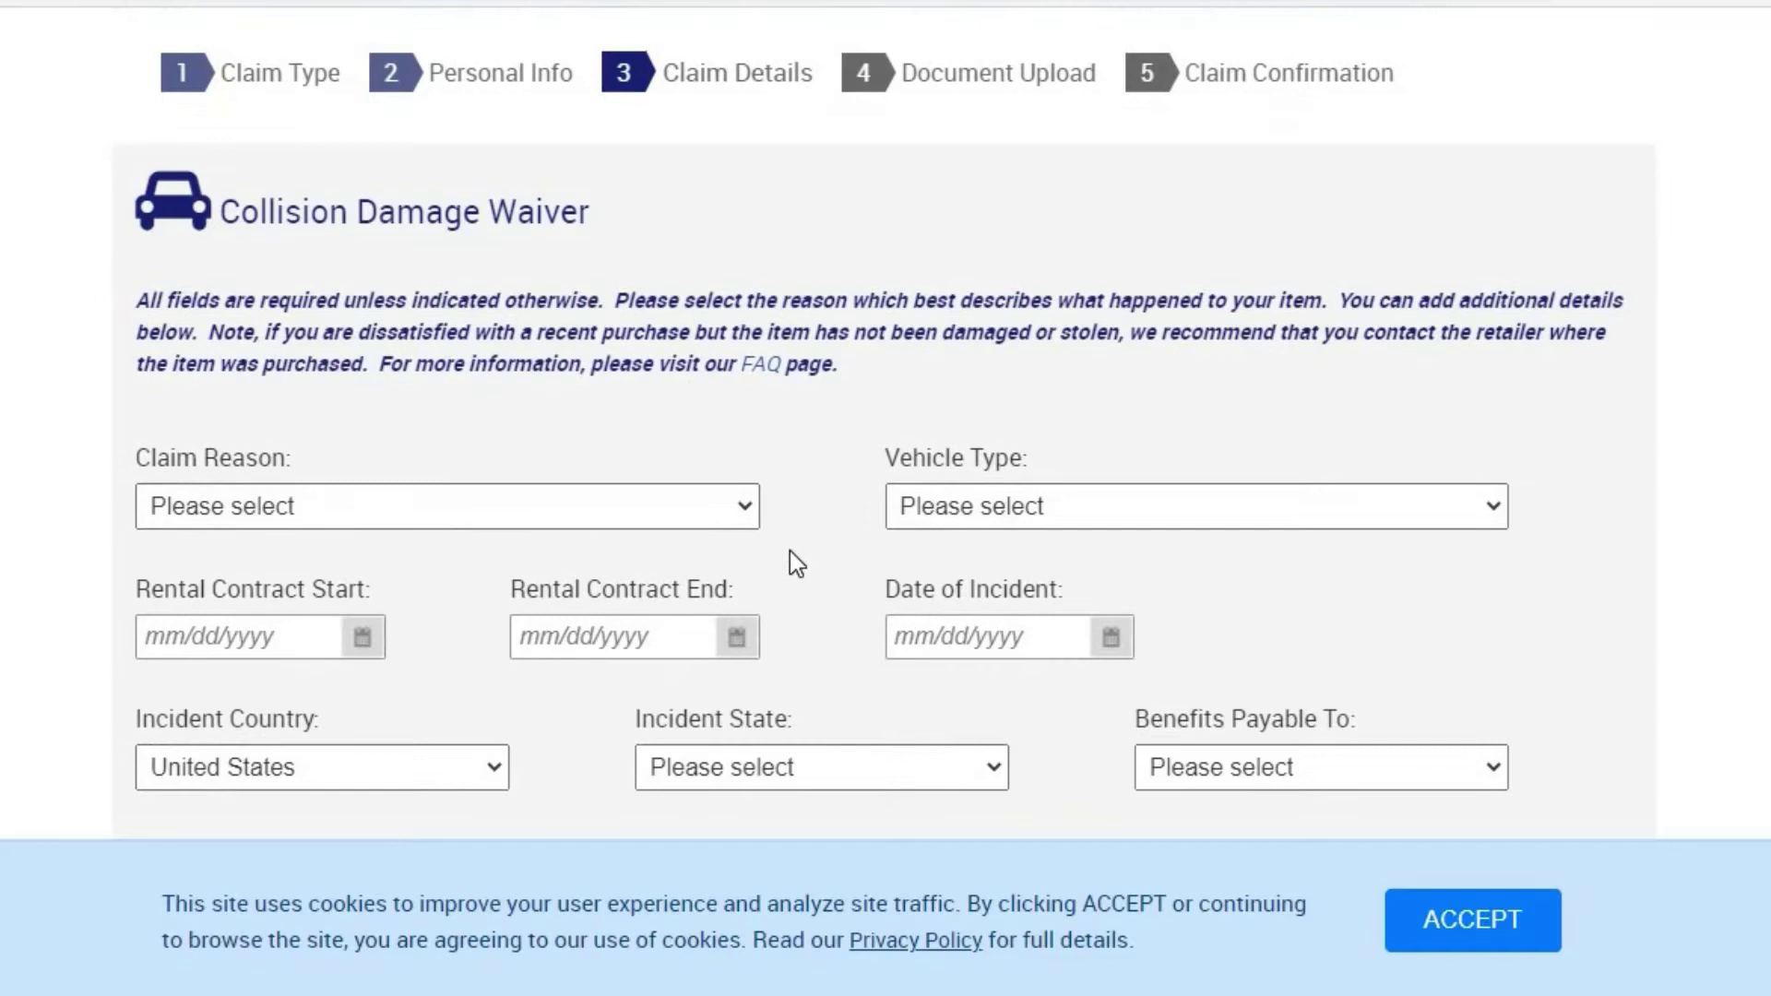
pyautogui.click(747, 509)
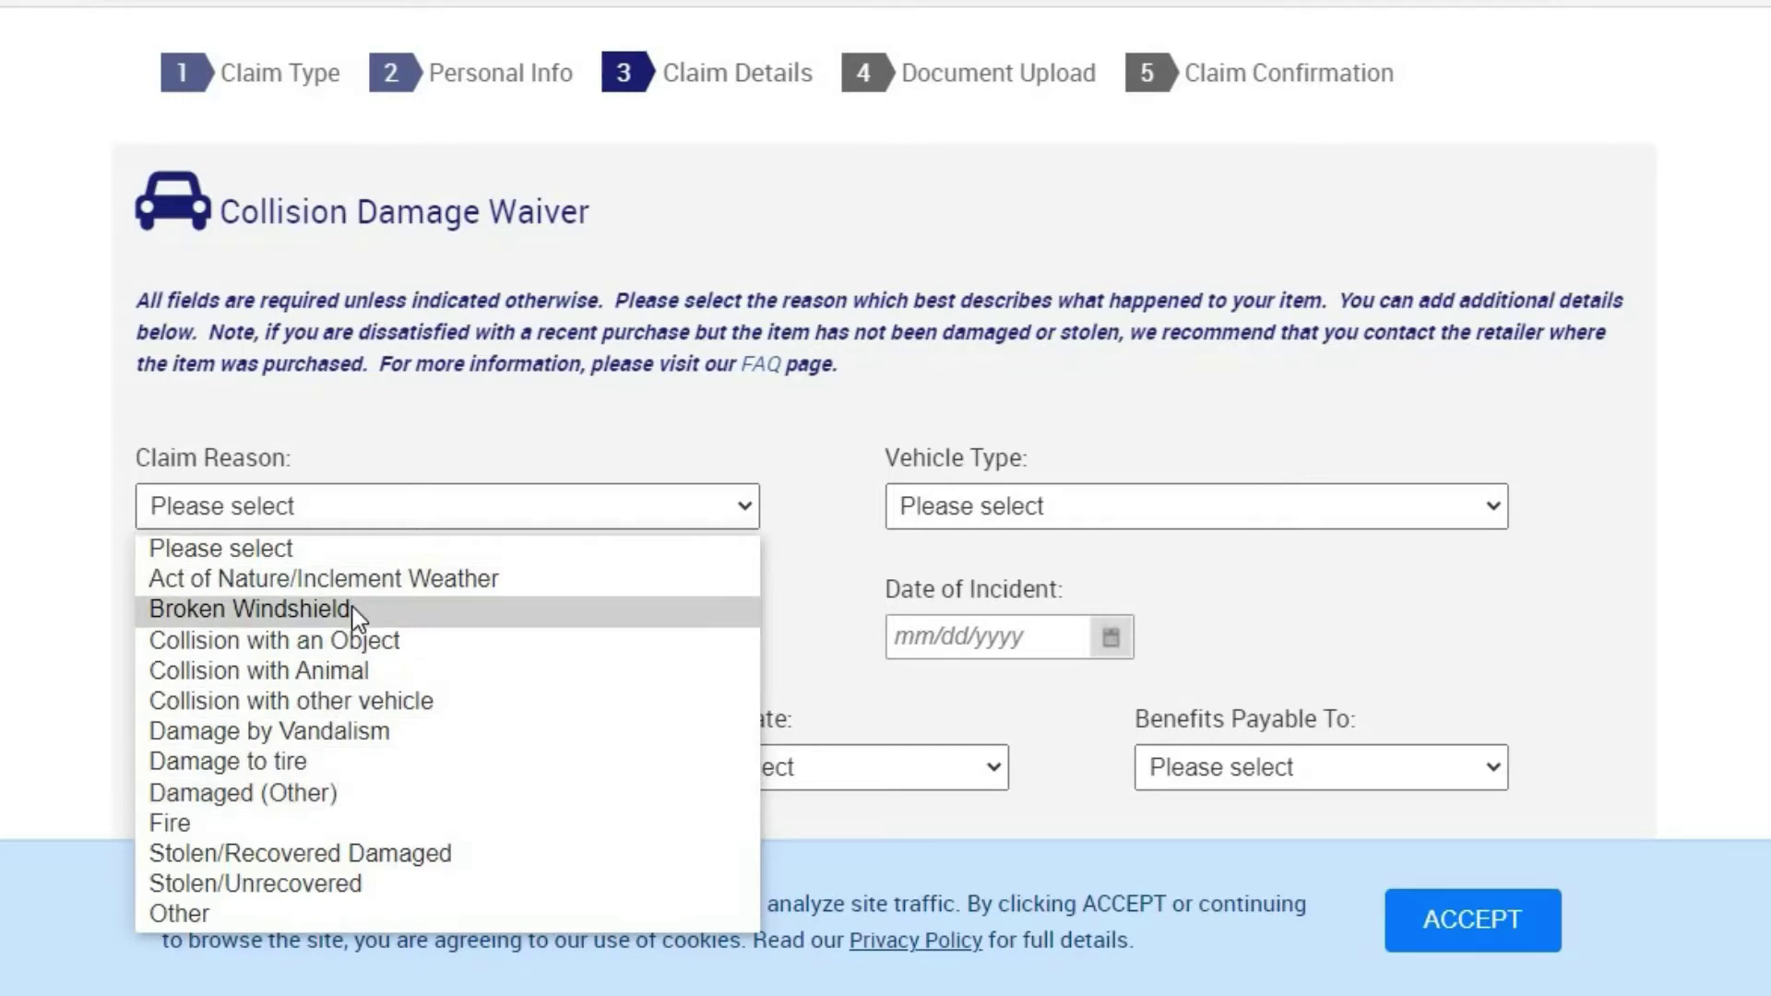
pyautogui.click(298, 791)
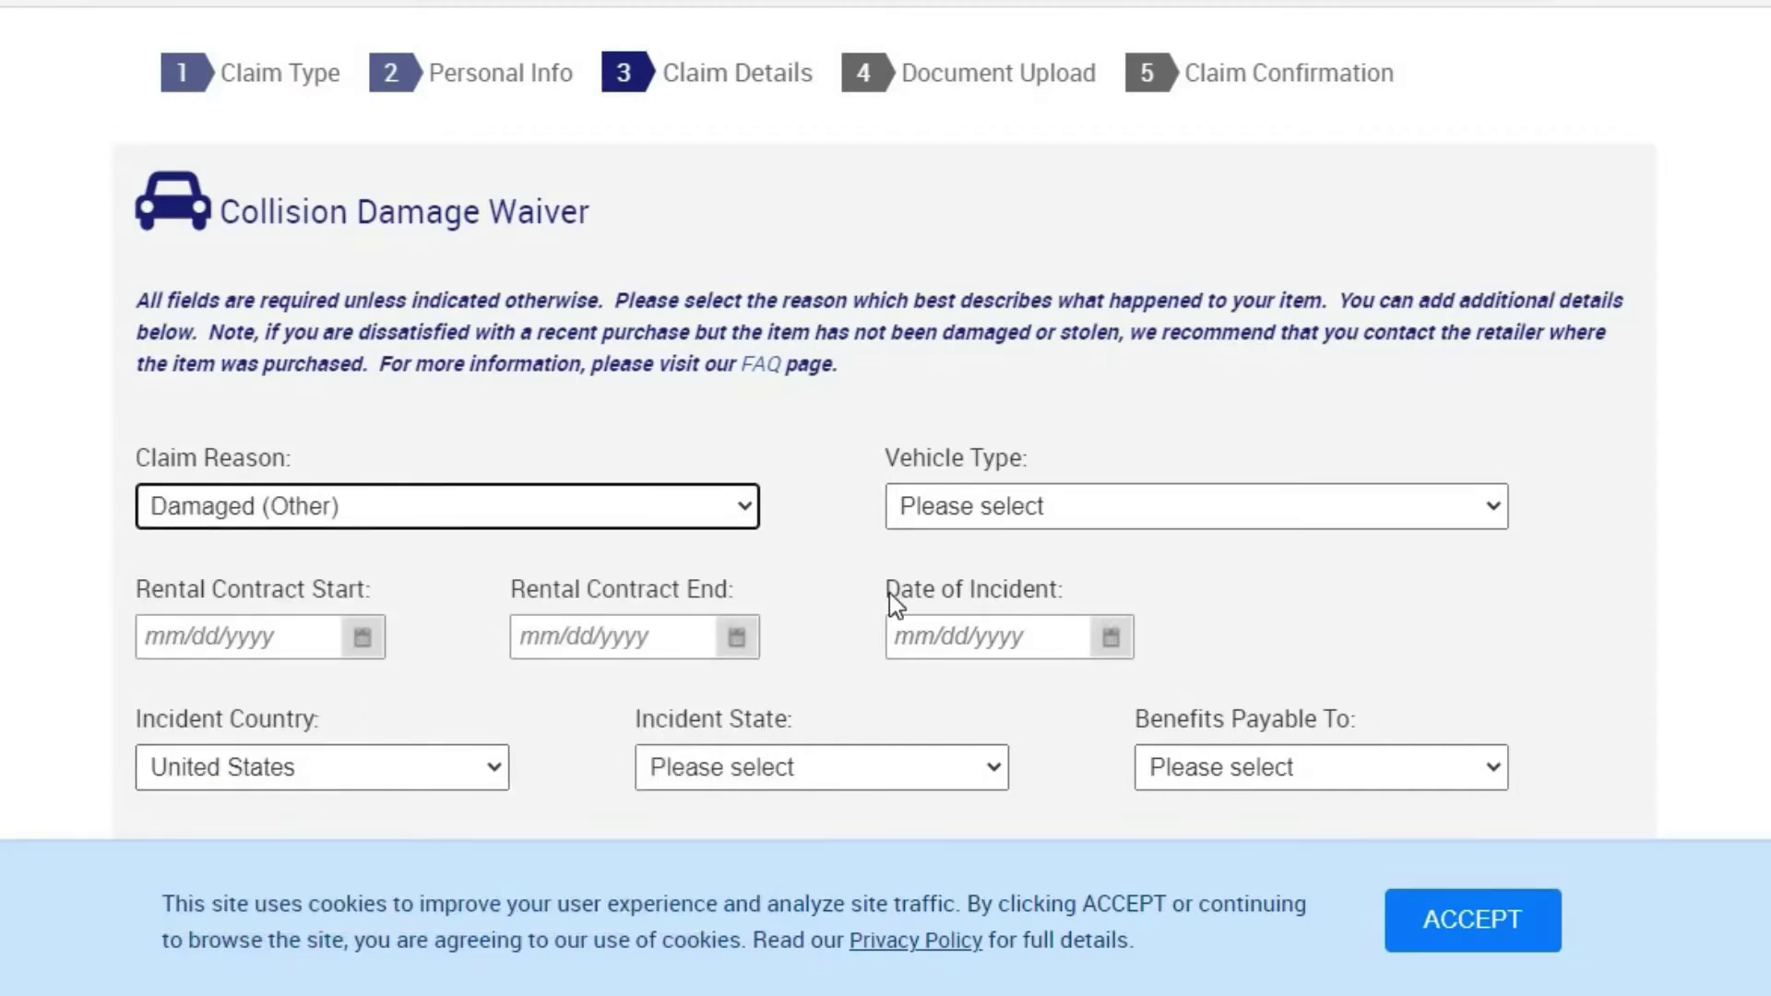
pyautogui.click(1314, 524)
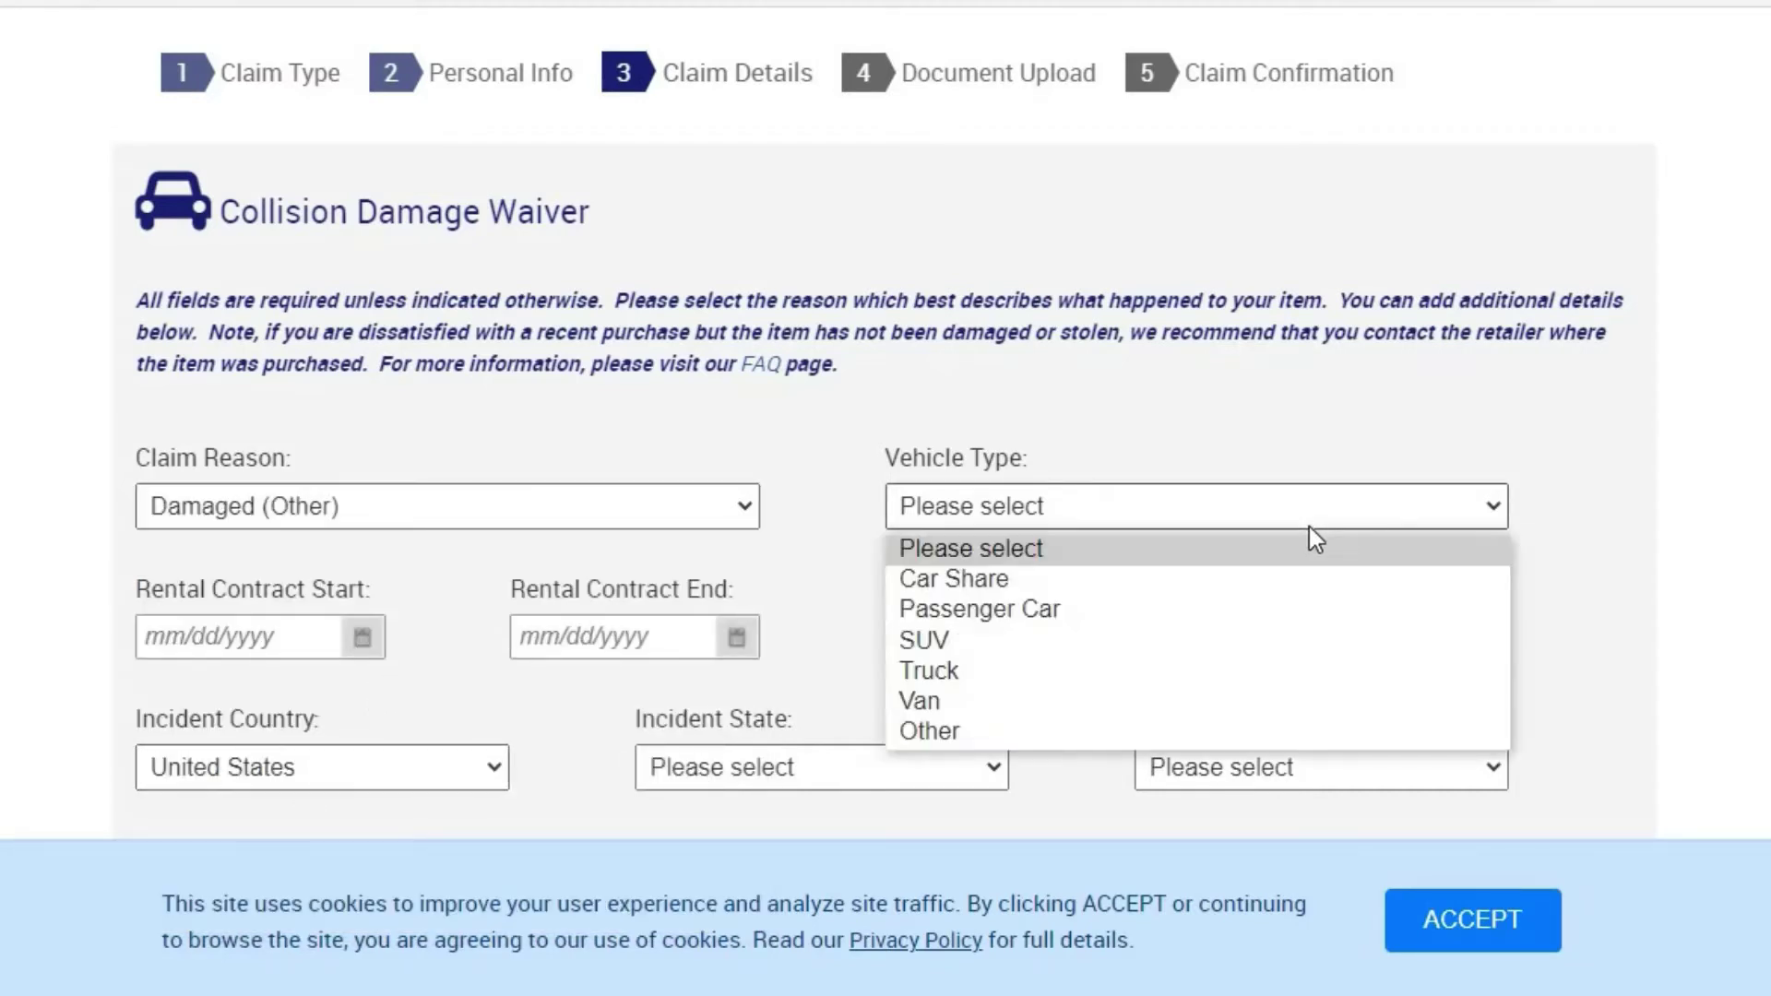
pyautogui.click(1015, 616)
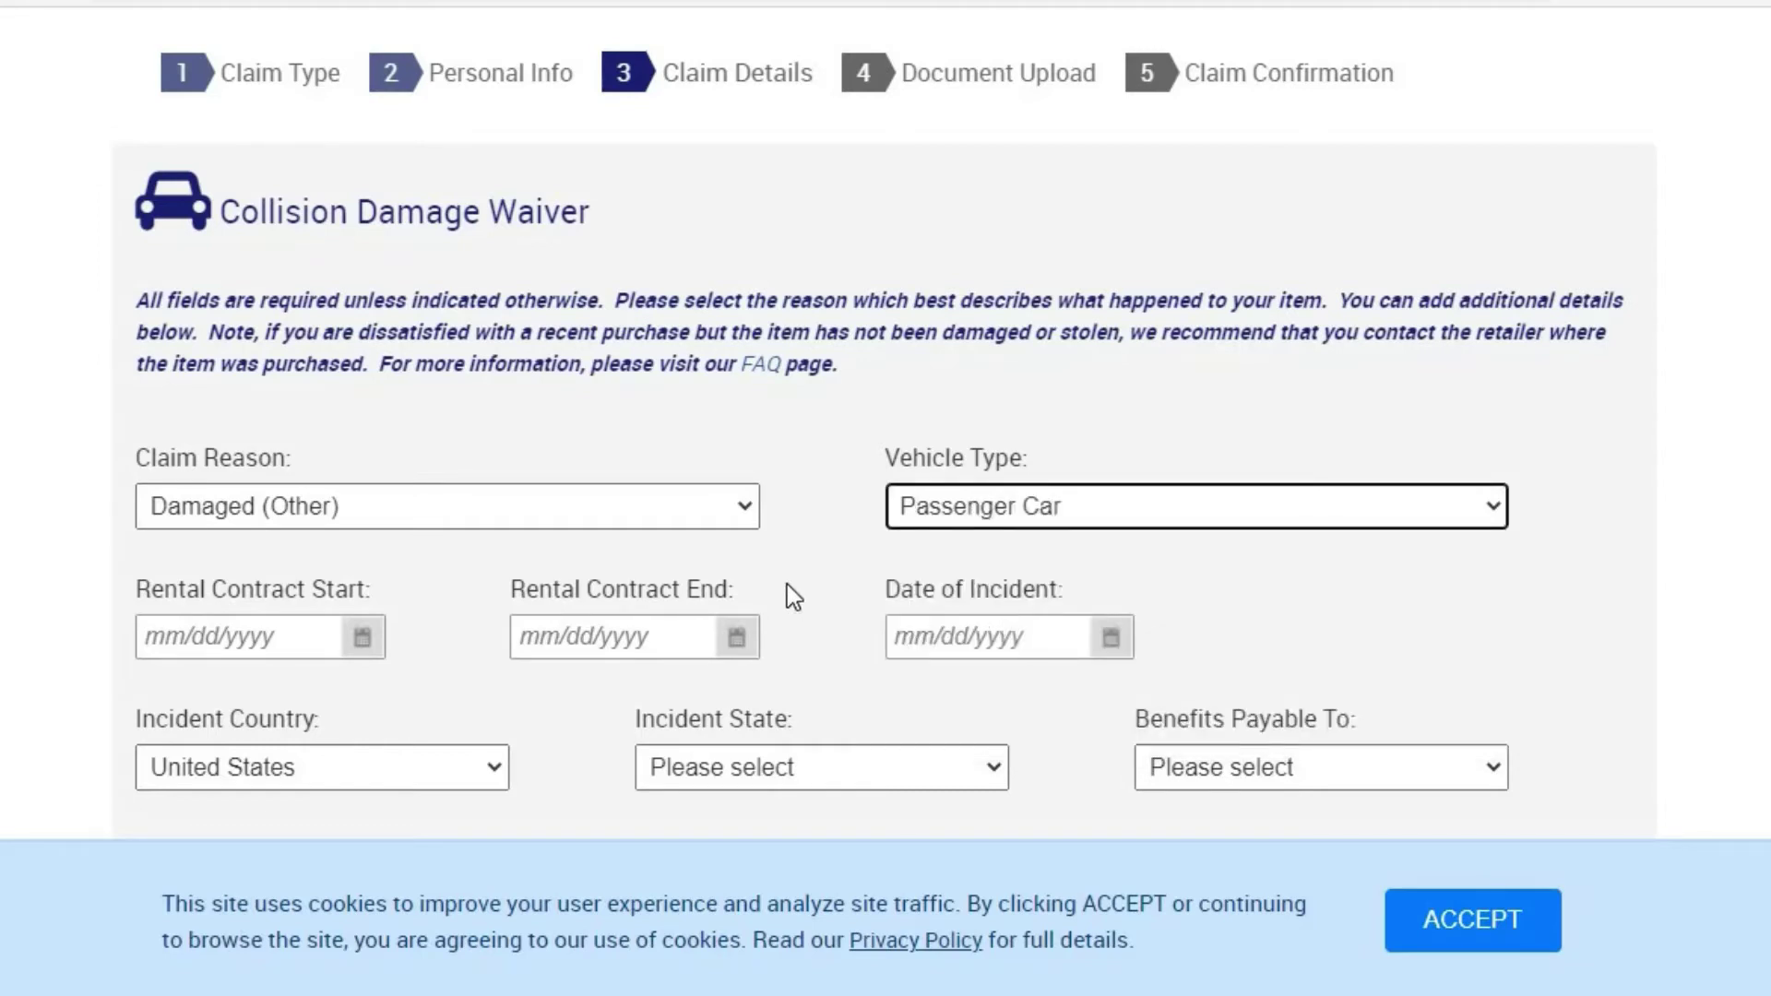
# - Set the rental contract start to 03/06/2021, its end to 03/13/2021 and the date of incident to 03/09/2021
pyautogui.click(373, 650)
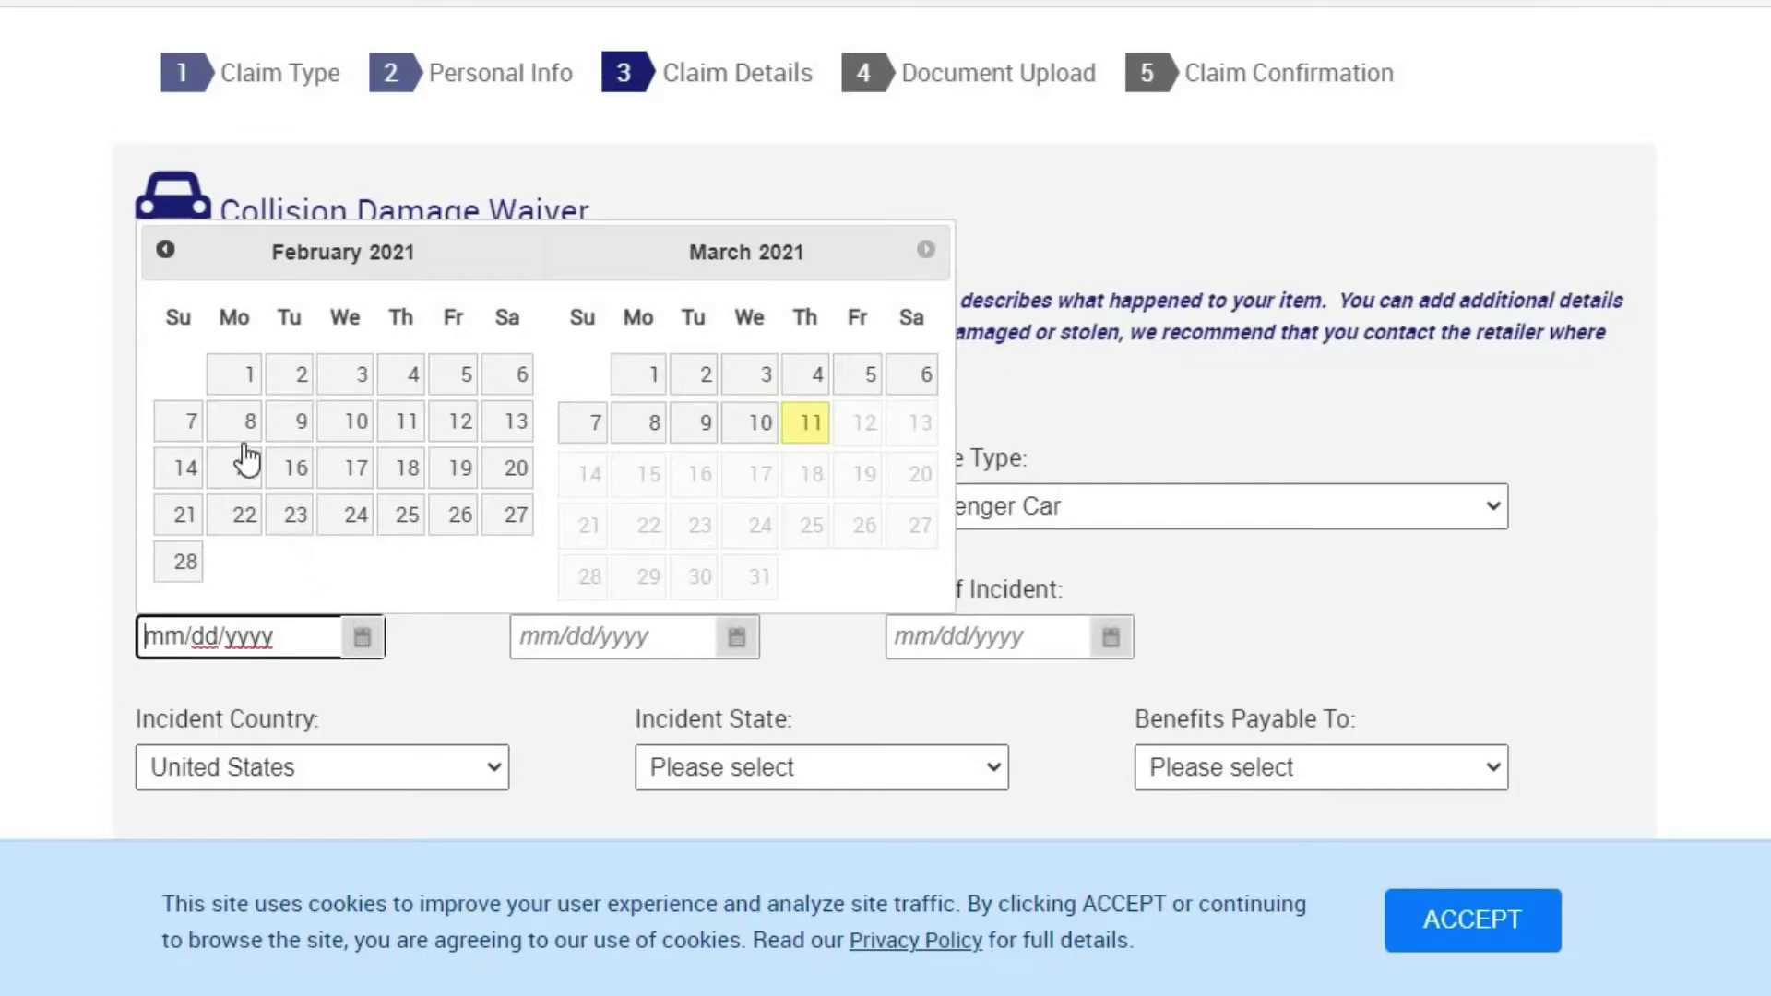
pyautogui.click(920, 385)
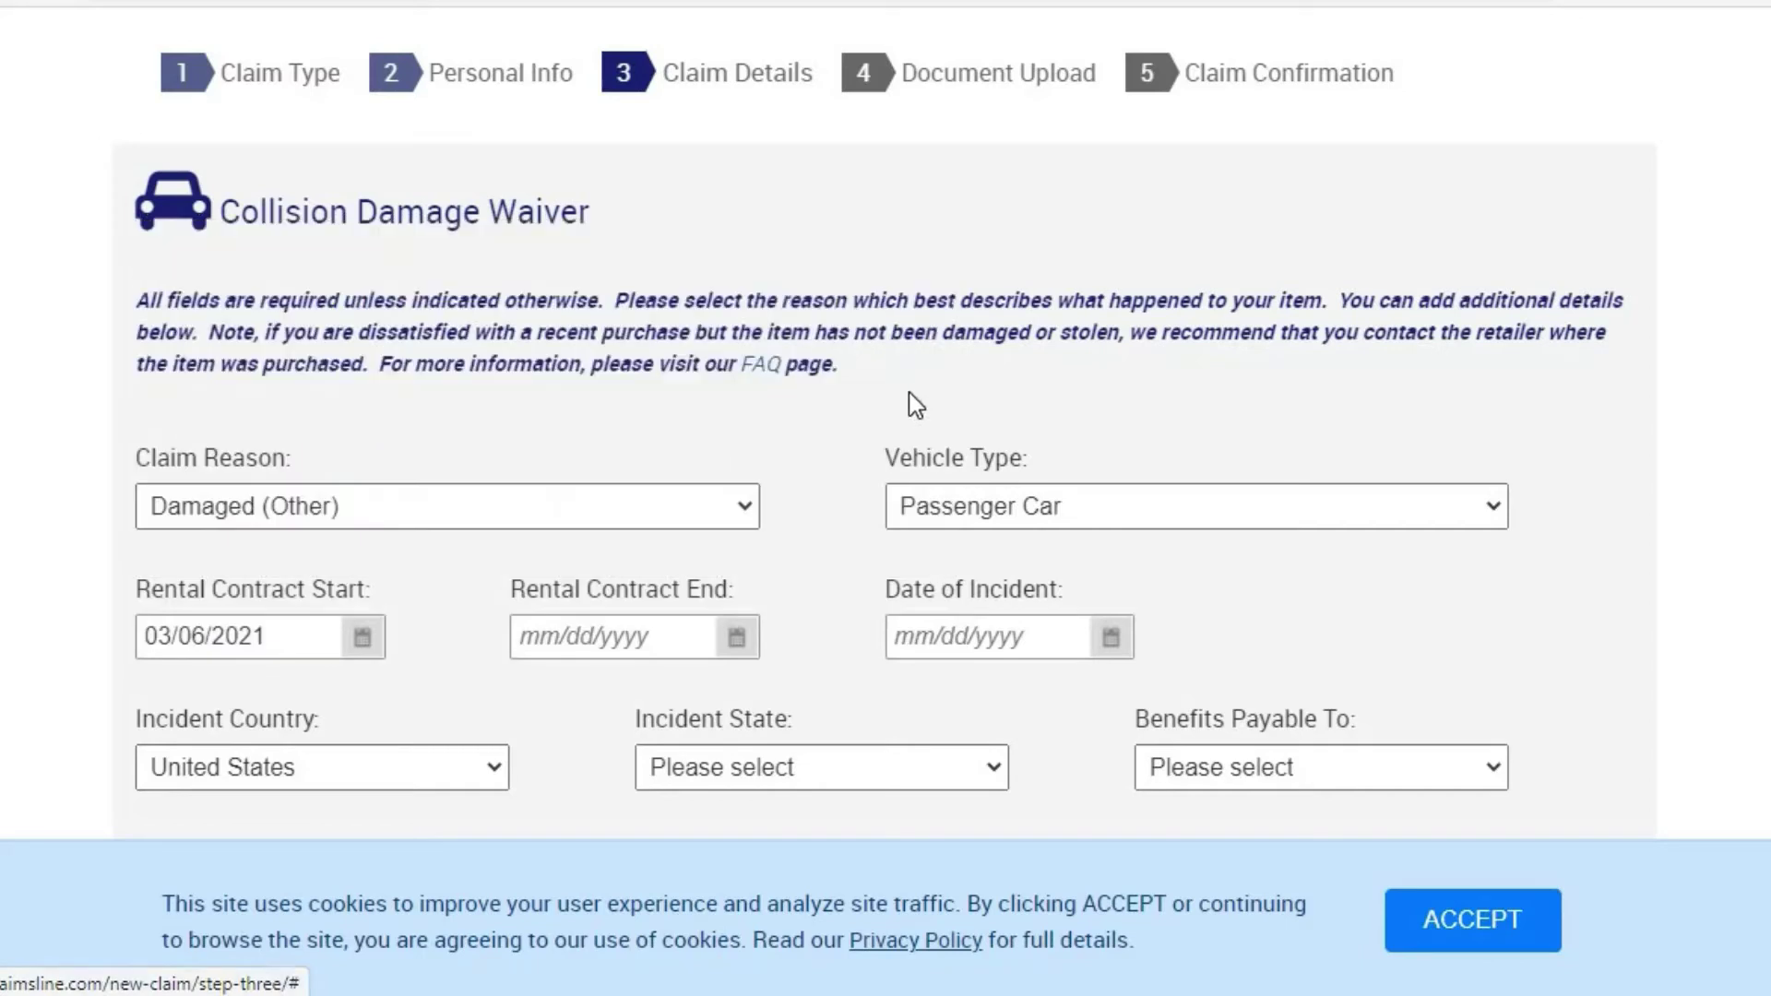
pyautogui.click(738, 639)
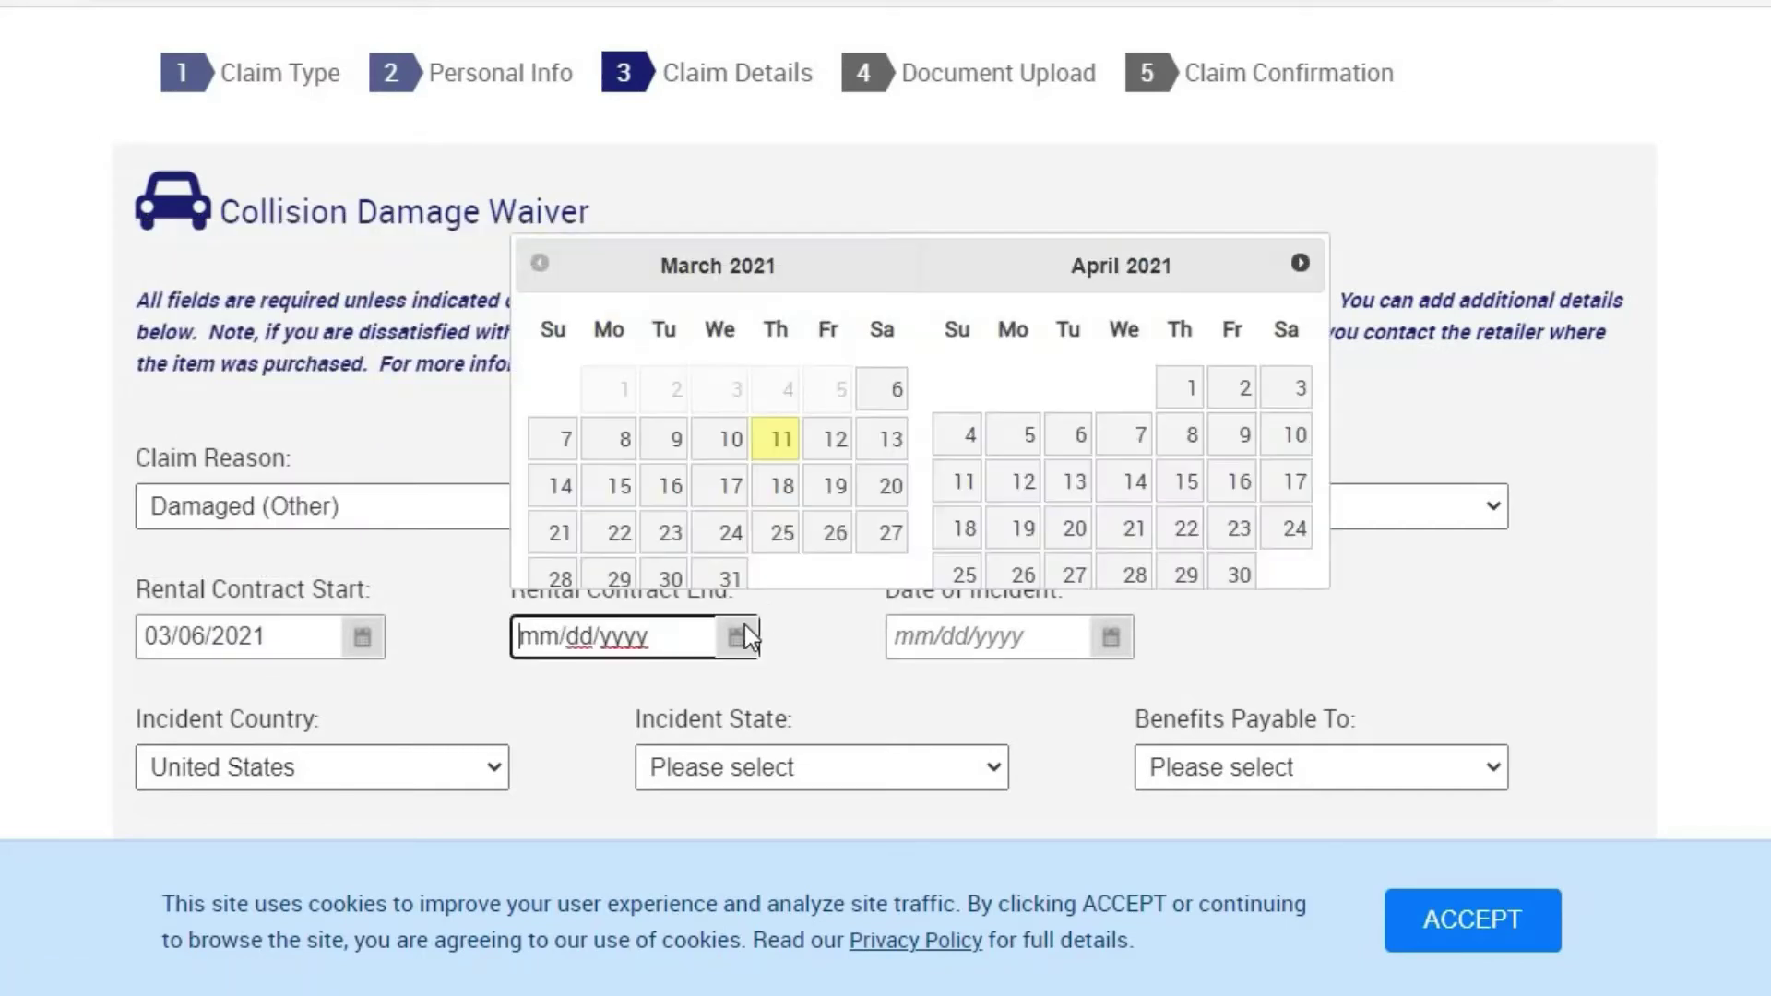
pyautogui.click(883, 443)
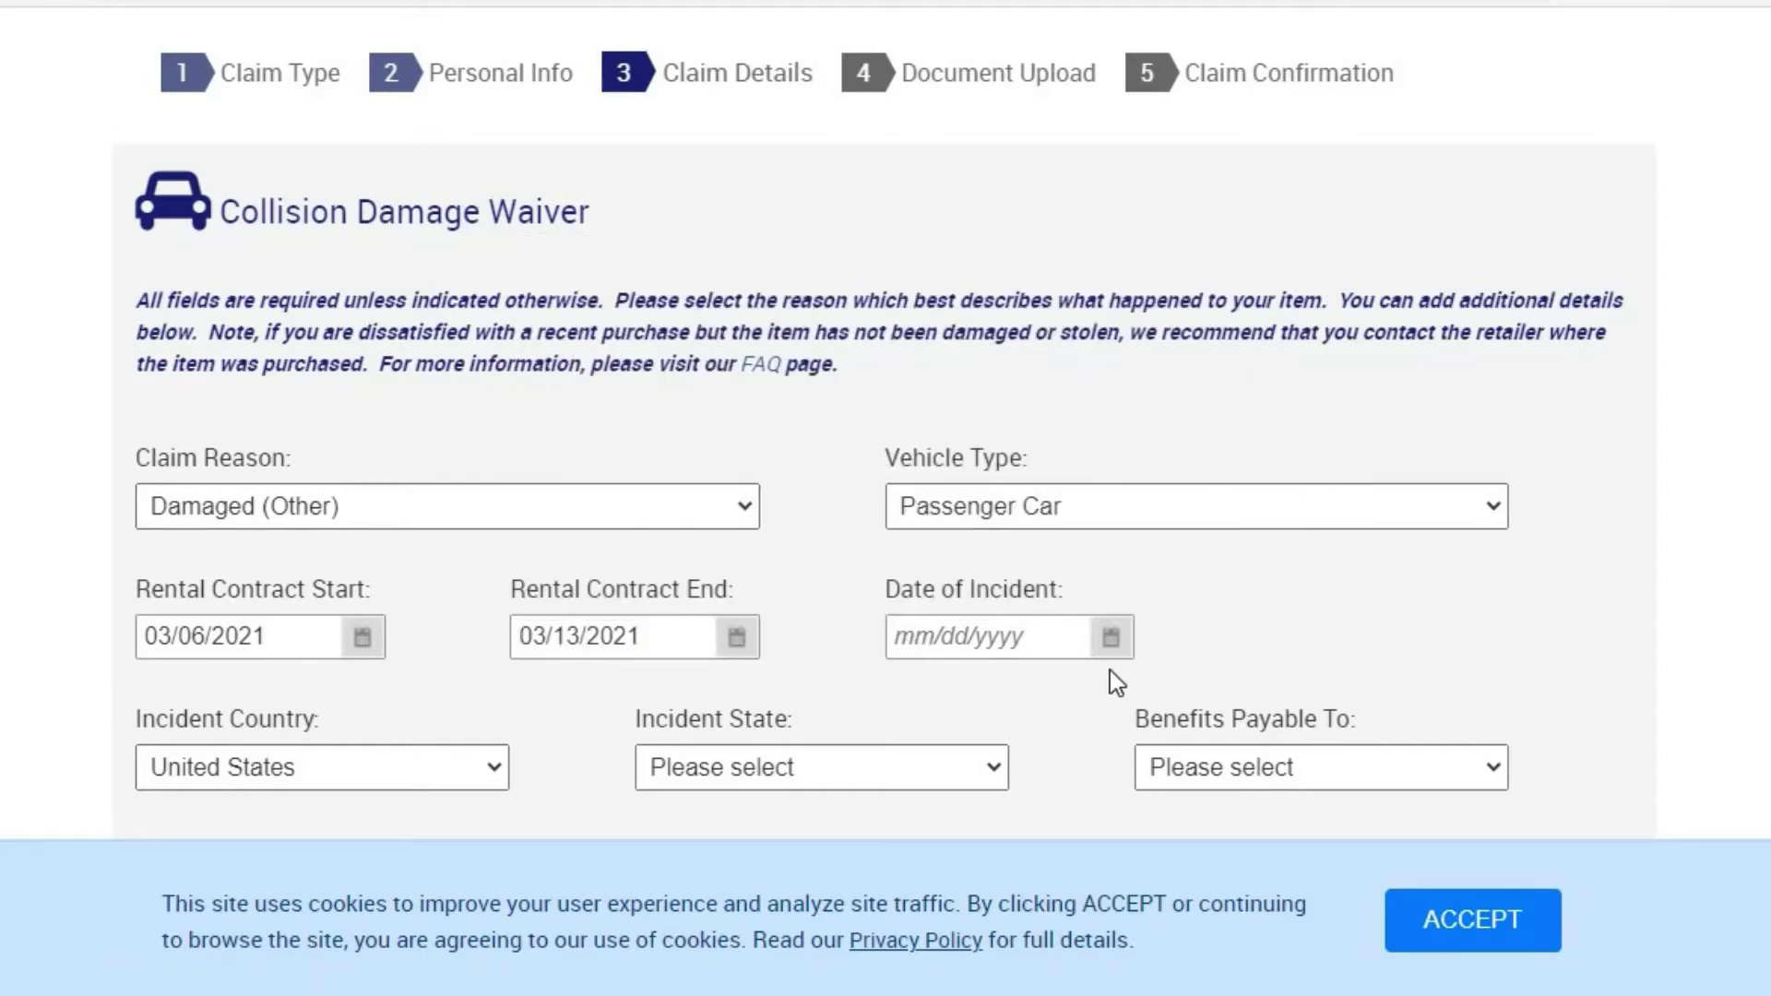
pyautogui.click(1114, 635)
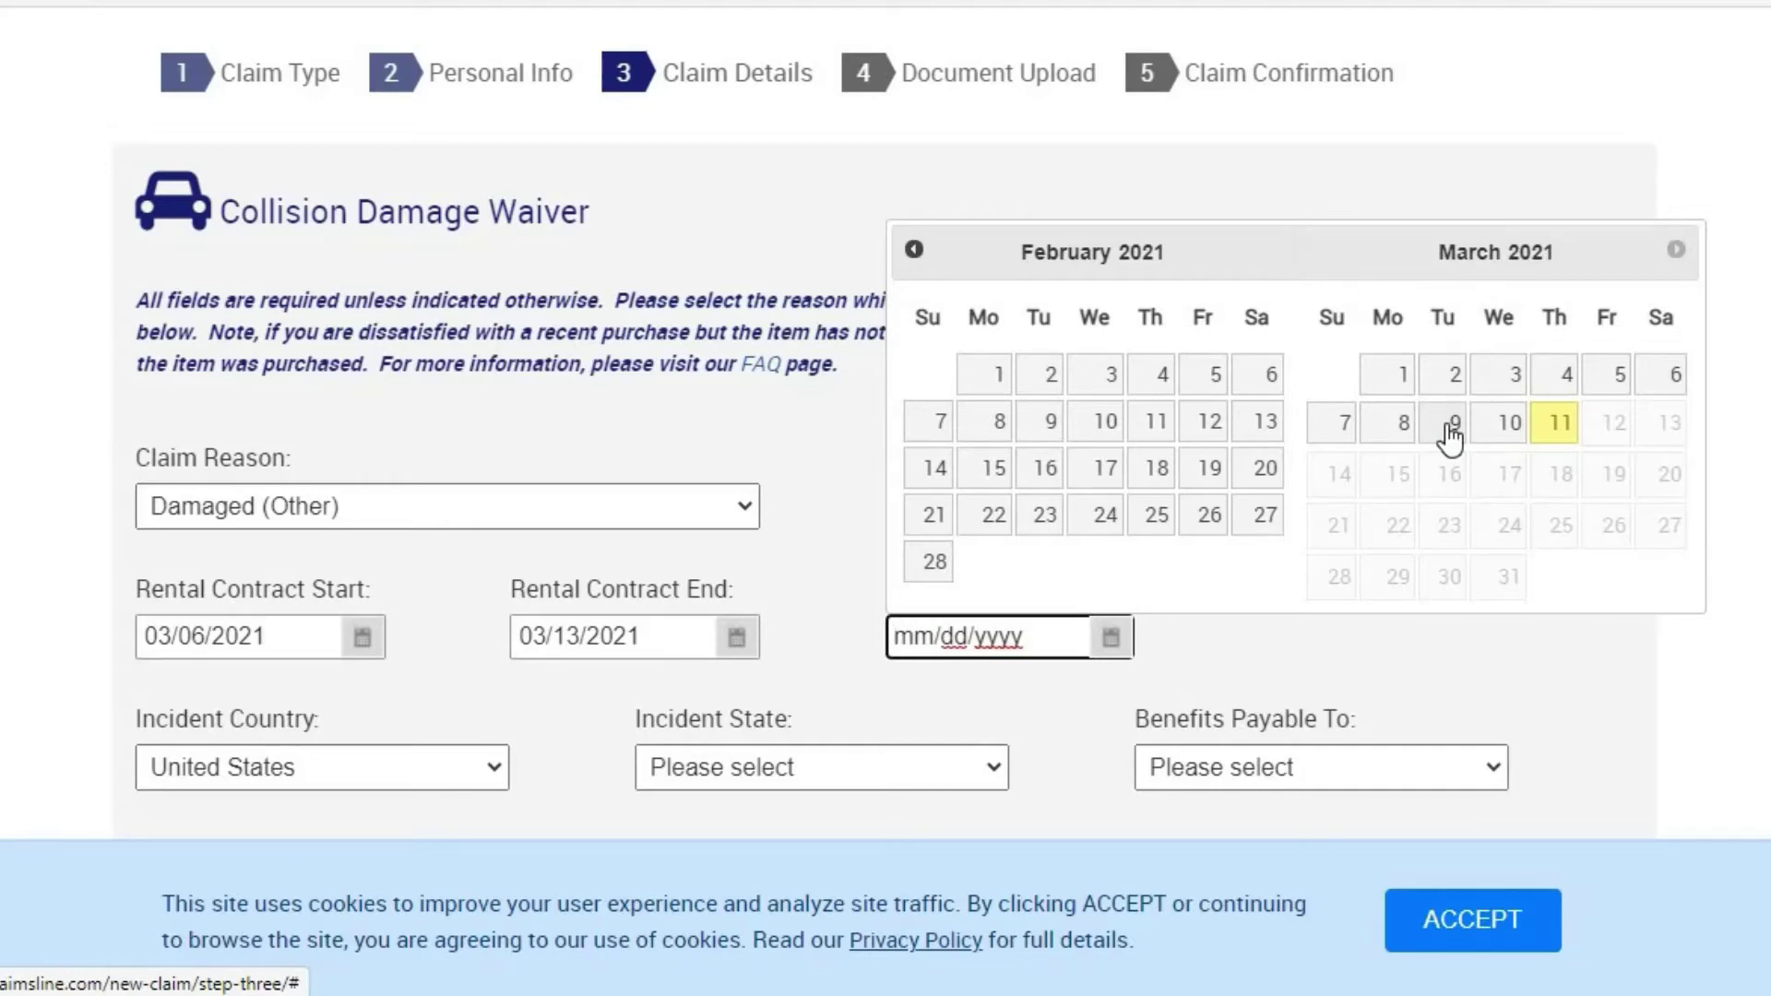
pyautogui.click(1450, 426)
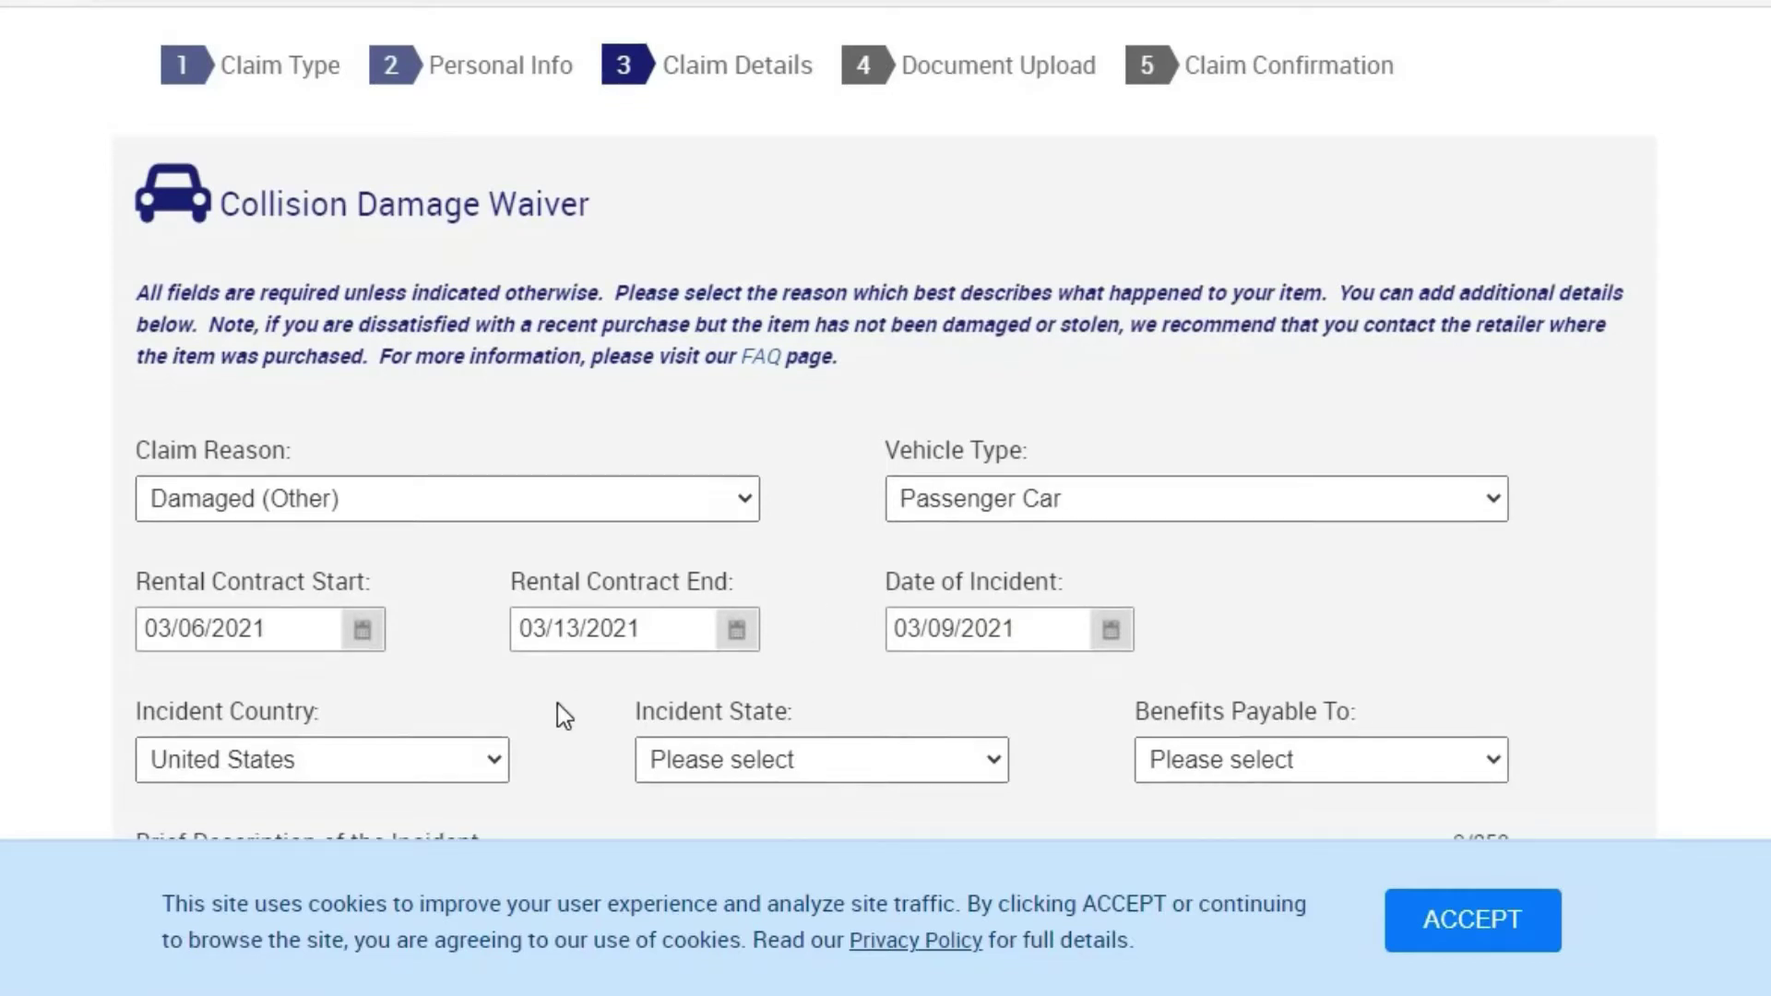
# - Set the incident state to Tennessee
pyautogui.scroll(-2, 557, 702)
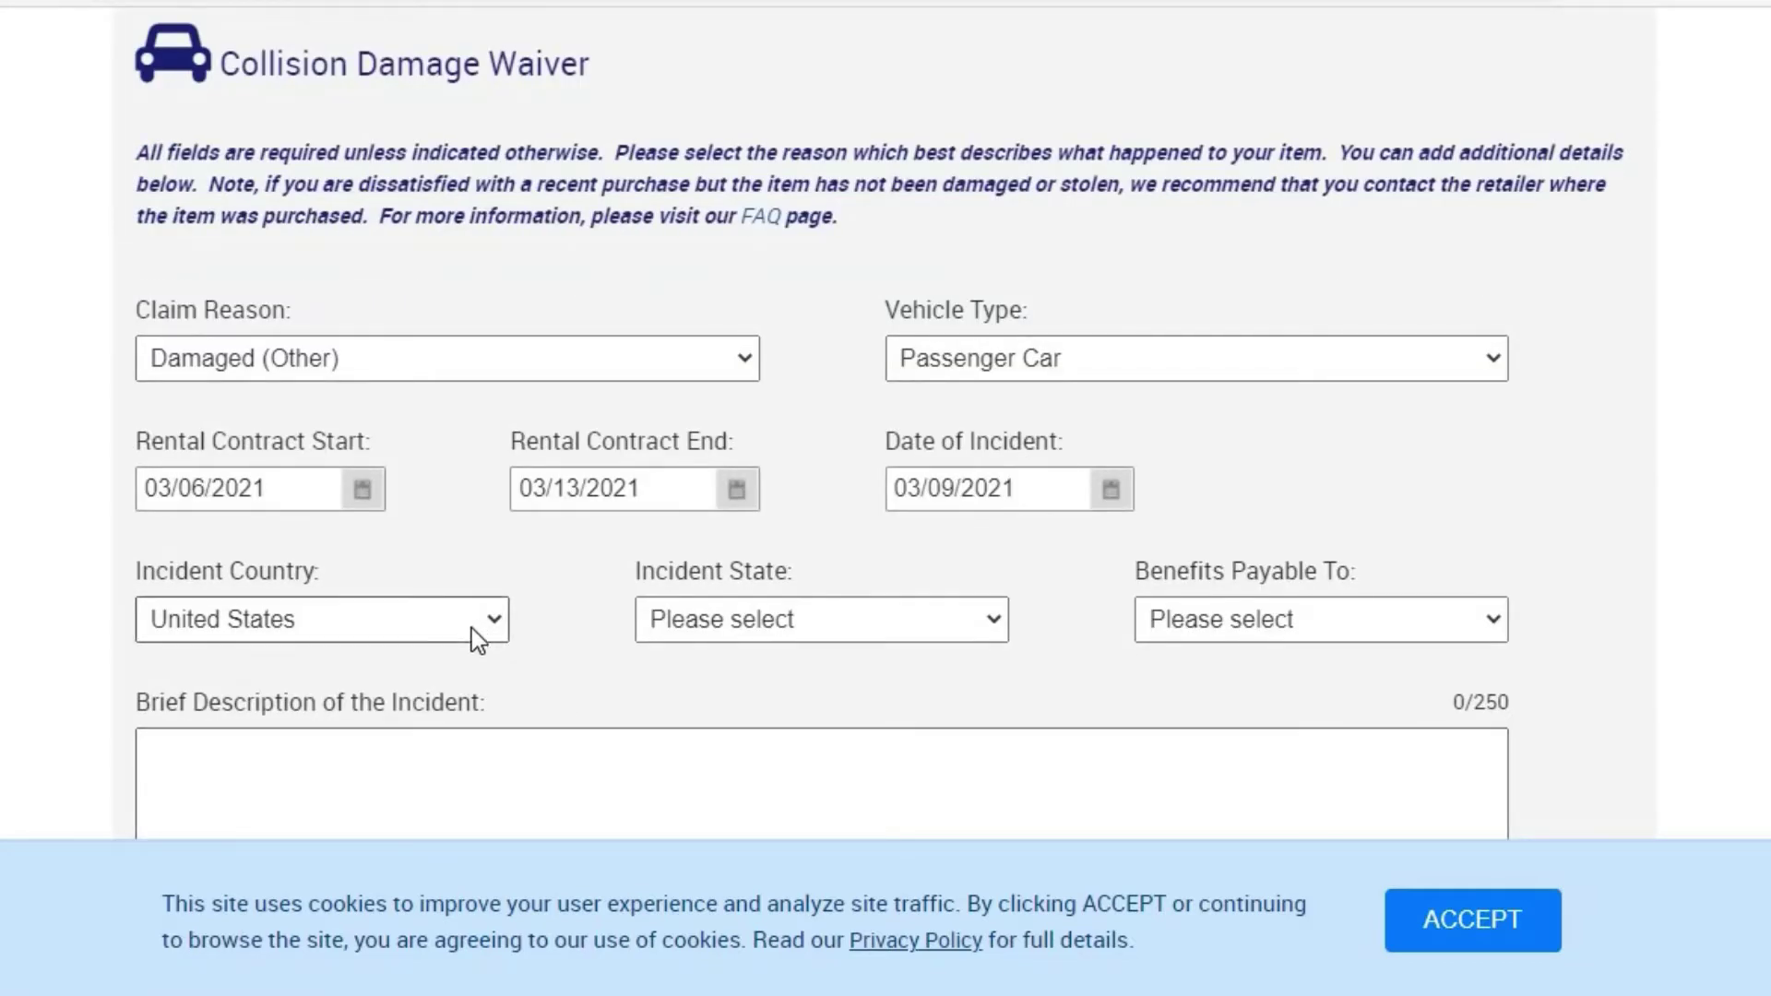
pyautogui.click(988, 616)
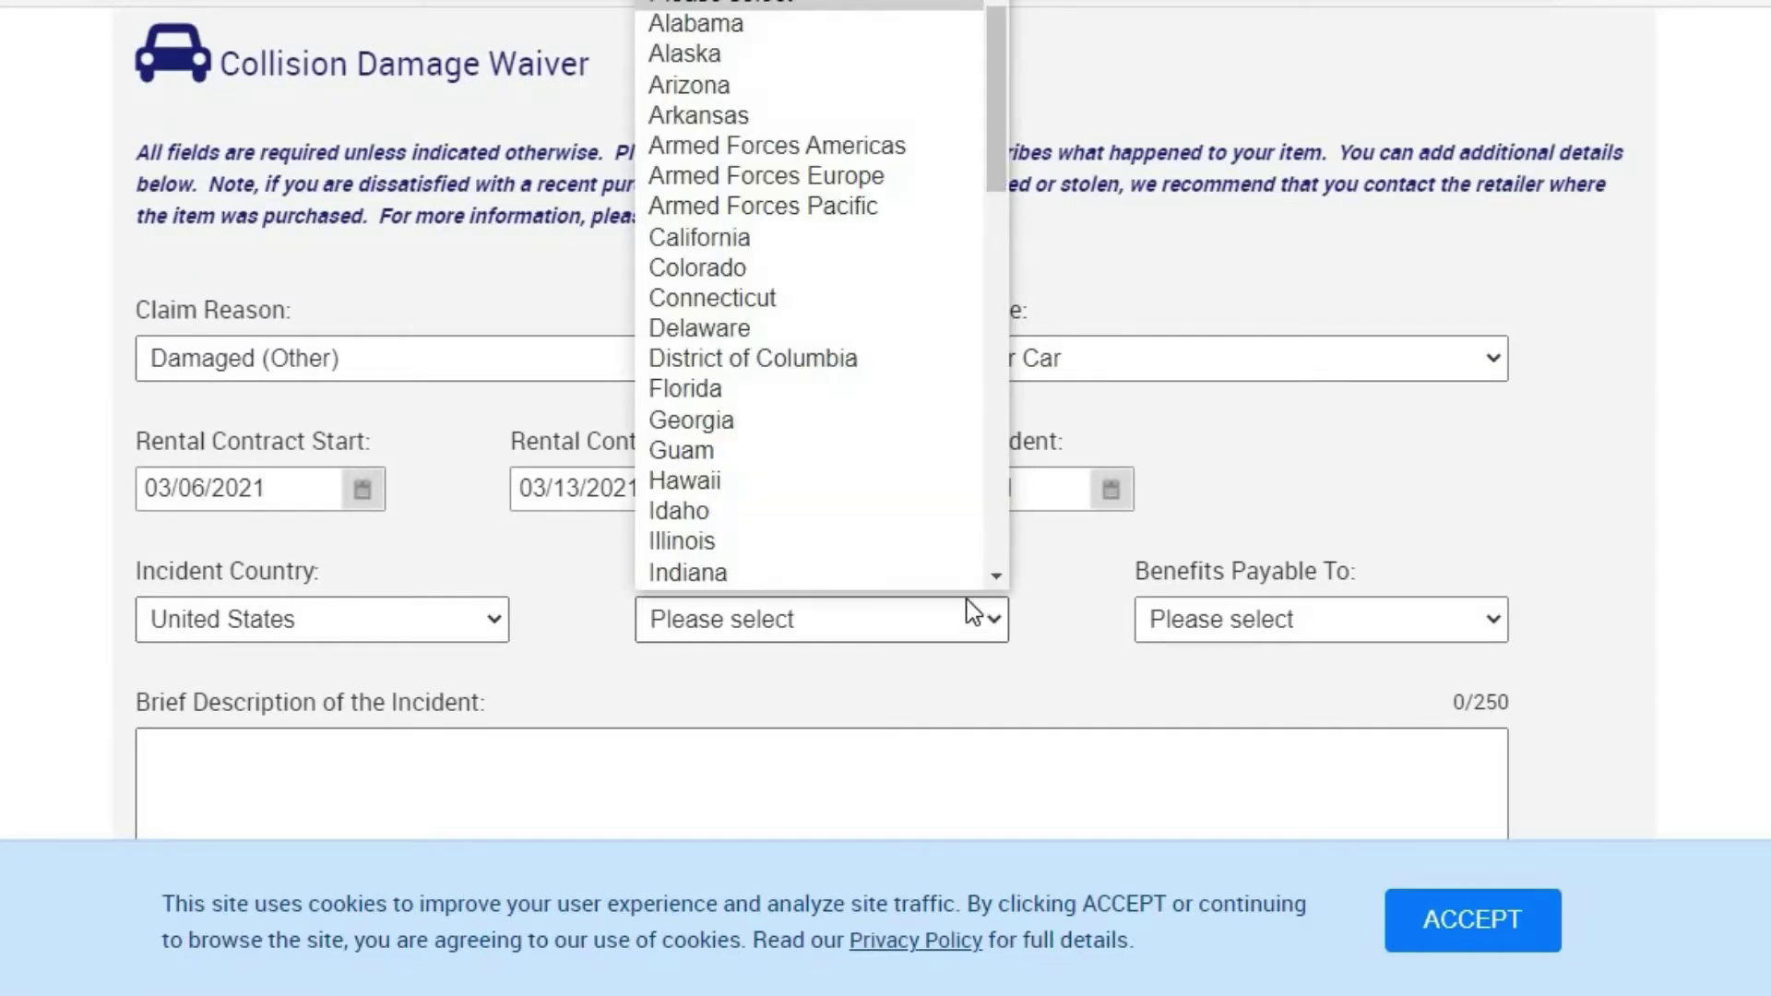
pyautogui.scroll(-2, 811, 498)
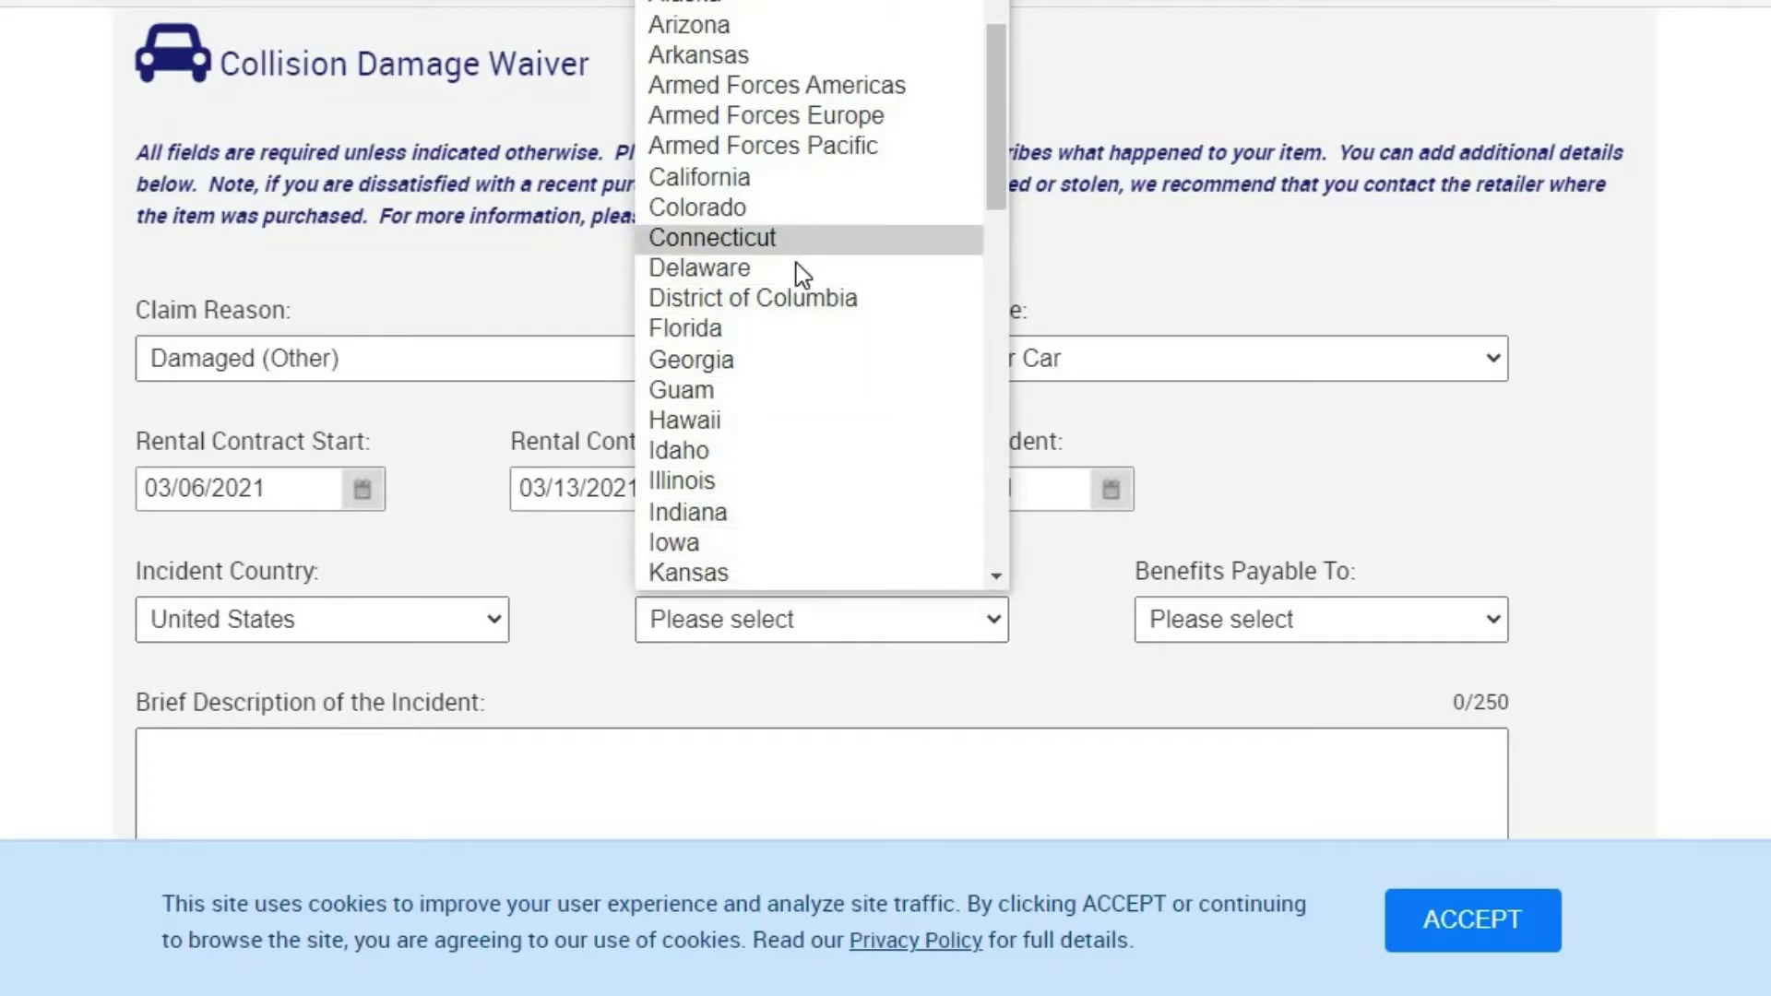
pyautogui.scroll(-5, 760, 334)
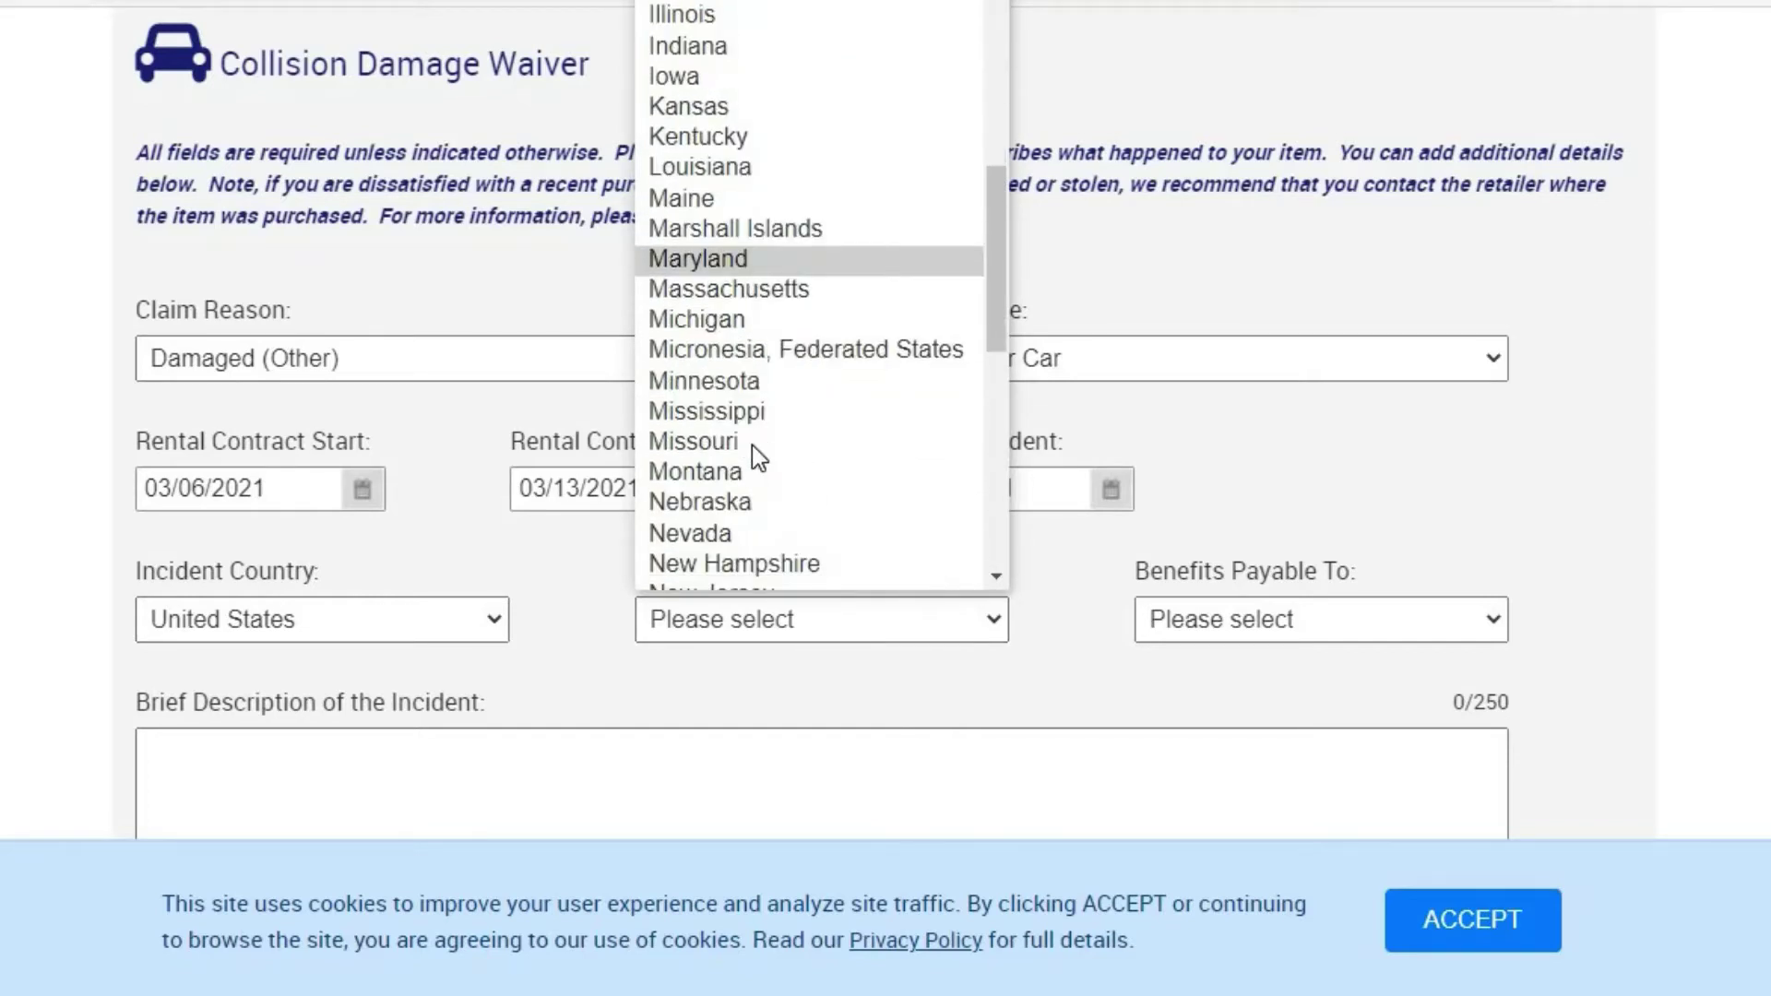
pyautogui.scroll(-7, 751, 446)
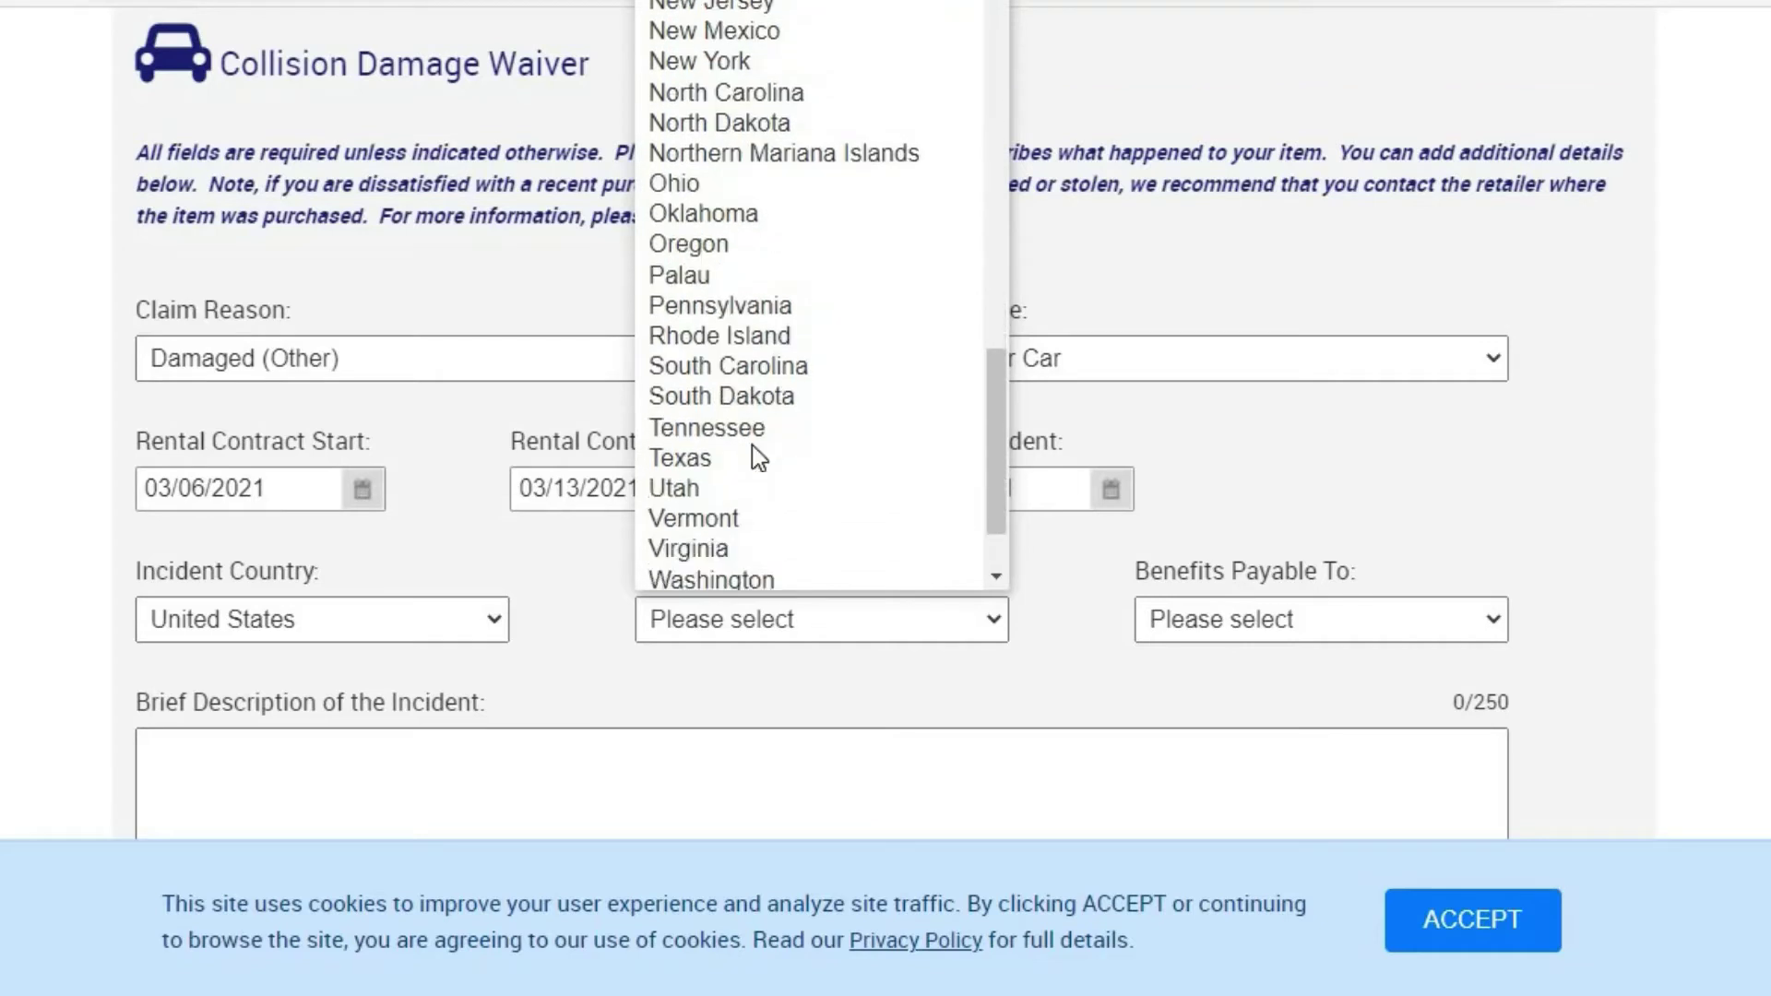
pyautogui.scroll(-2, 751, 445)
pyautogui.click(730, 388)
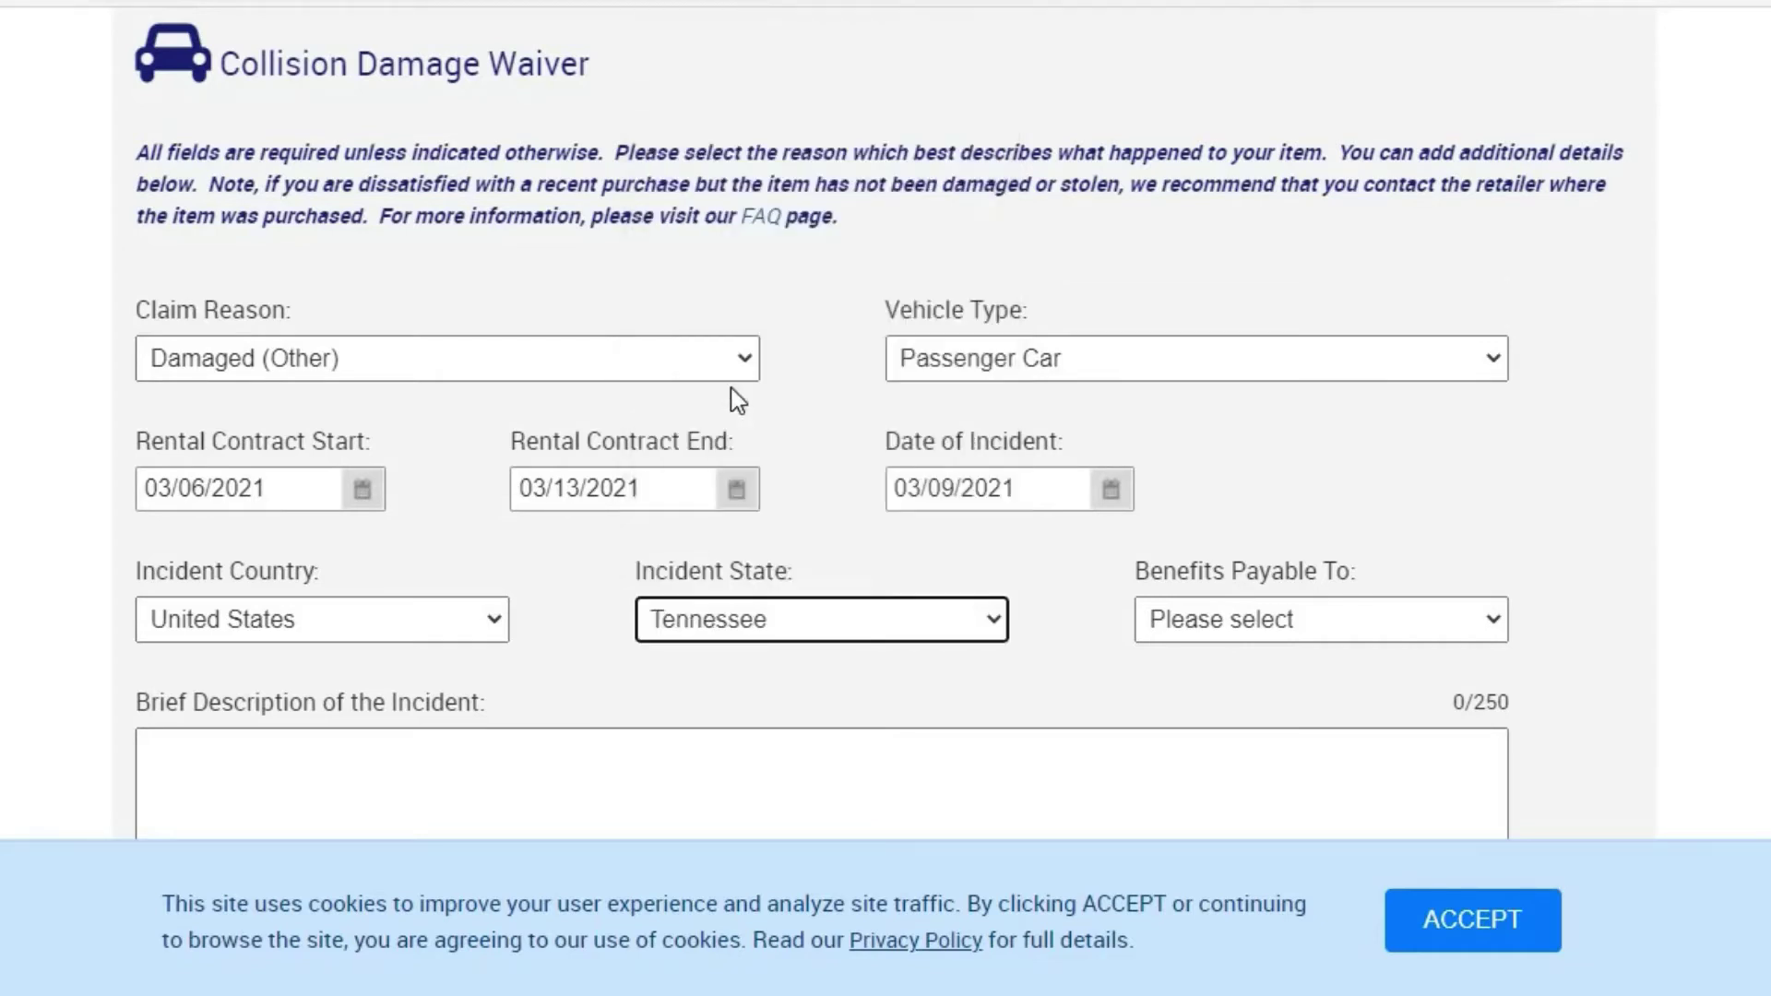
pyautogui.click(1061, 599)
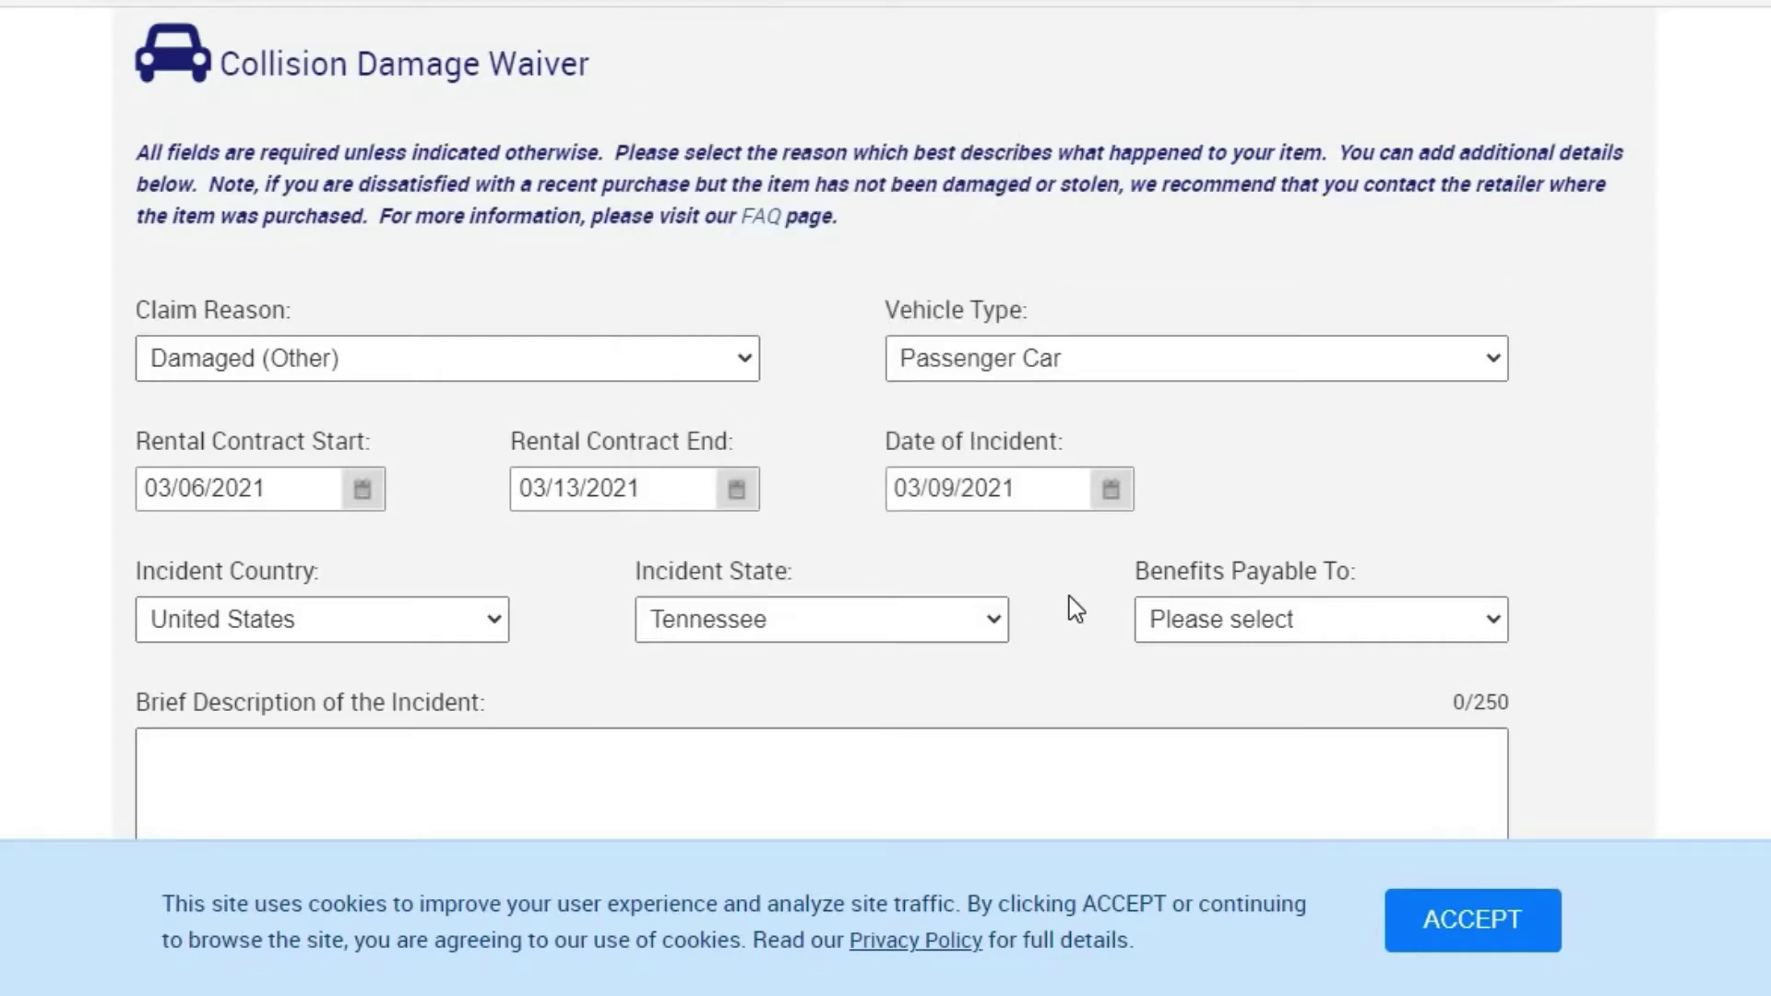
# - Examine the payee choices offered for Benefits Payable To without selecting one
pyautogui.click(1500, 632)
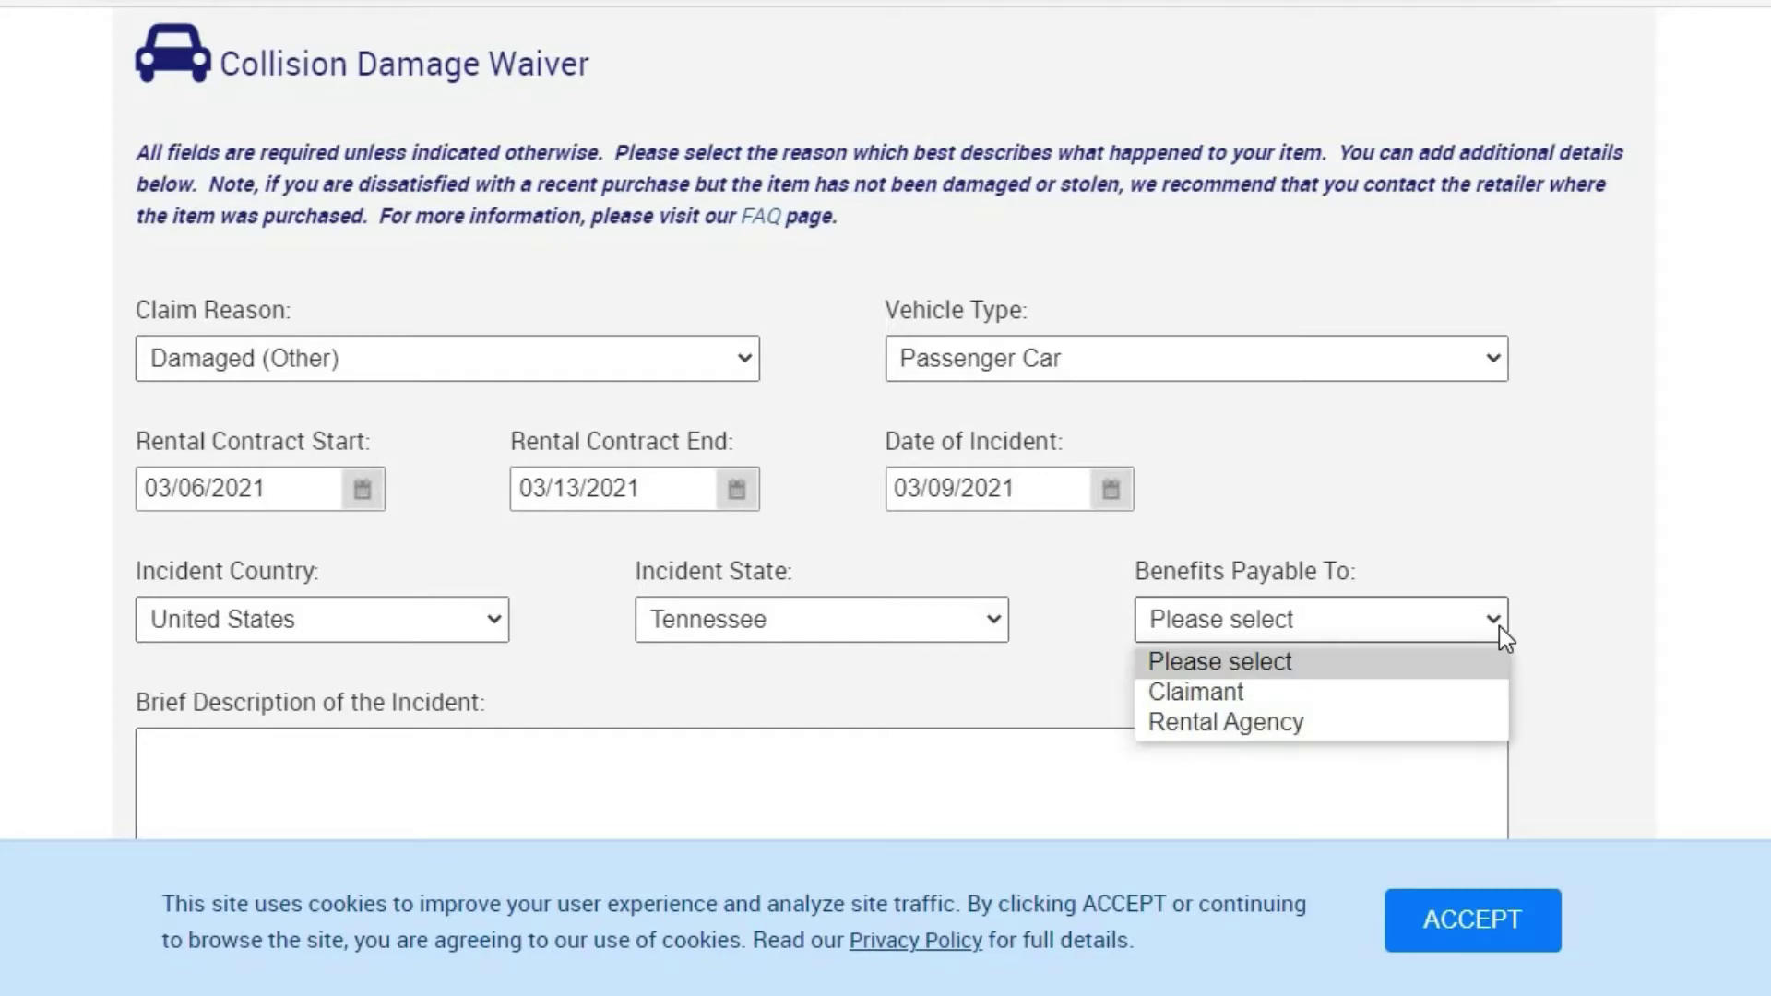
pyautogui.click(1403, 545)
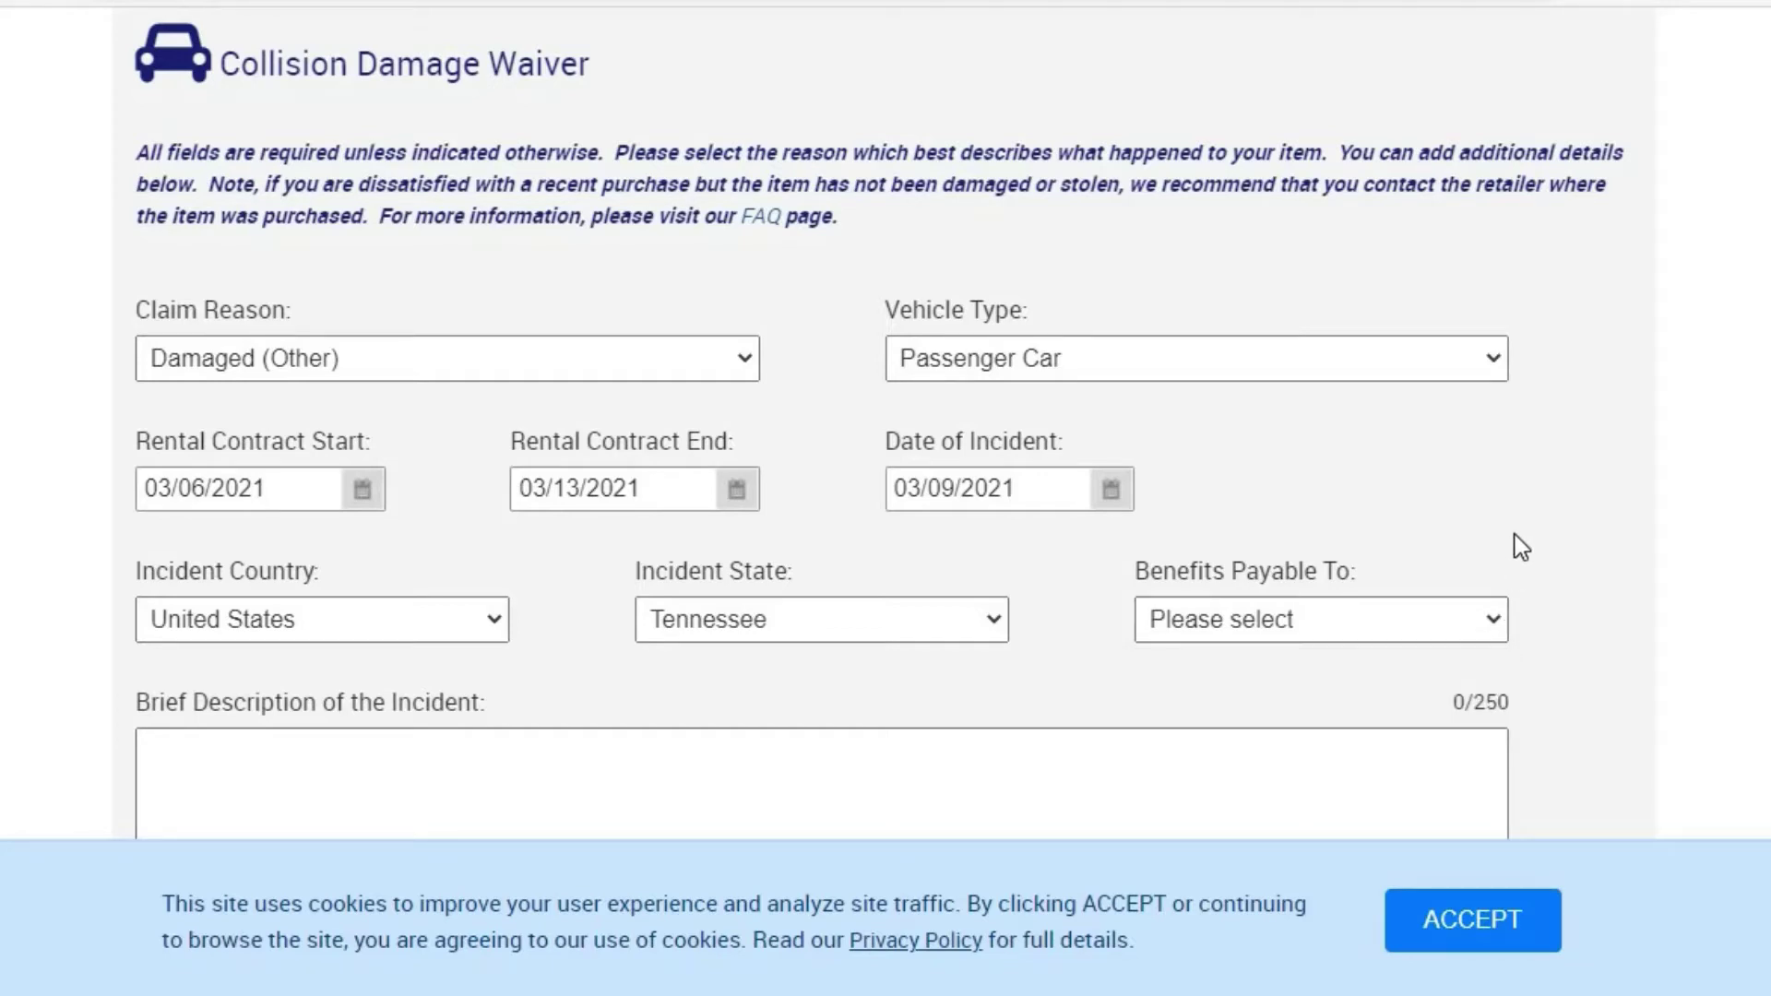
pyautogui.scroll(-2, 1496, 481)
pyautogui.click(1496, 479)
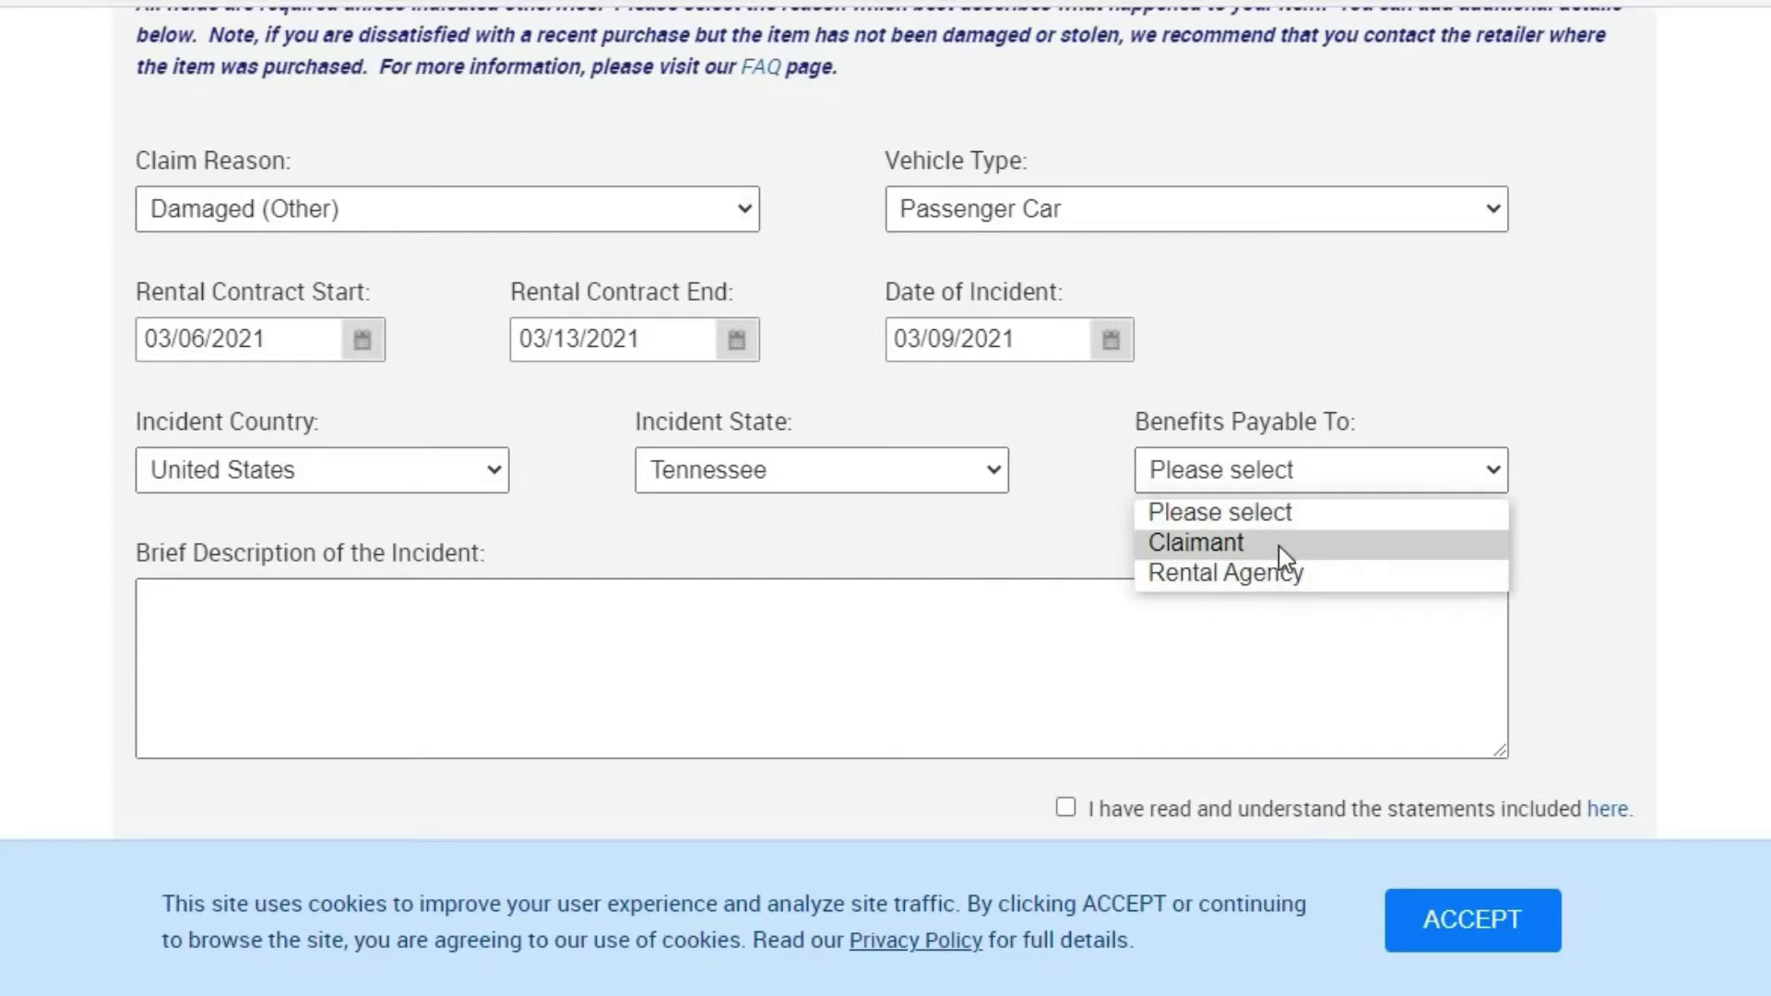
pyautogui.click(1570, 427)
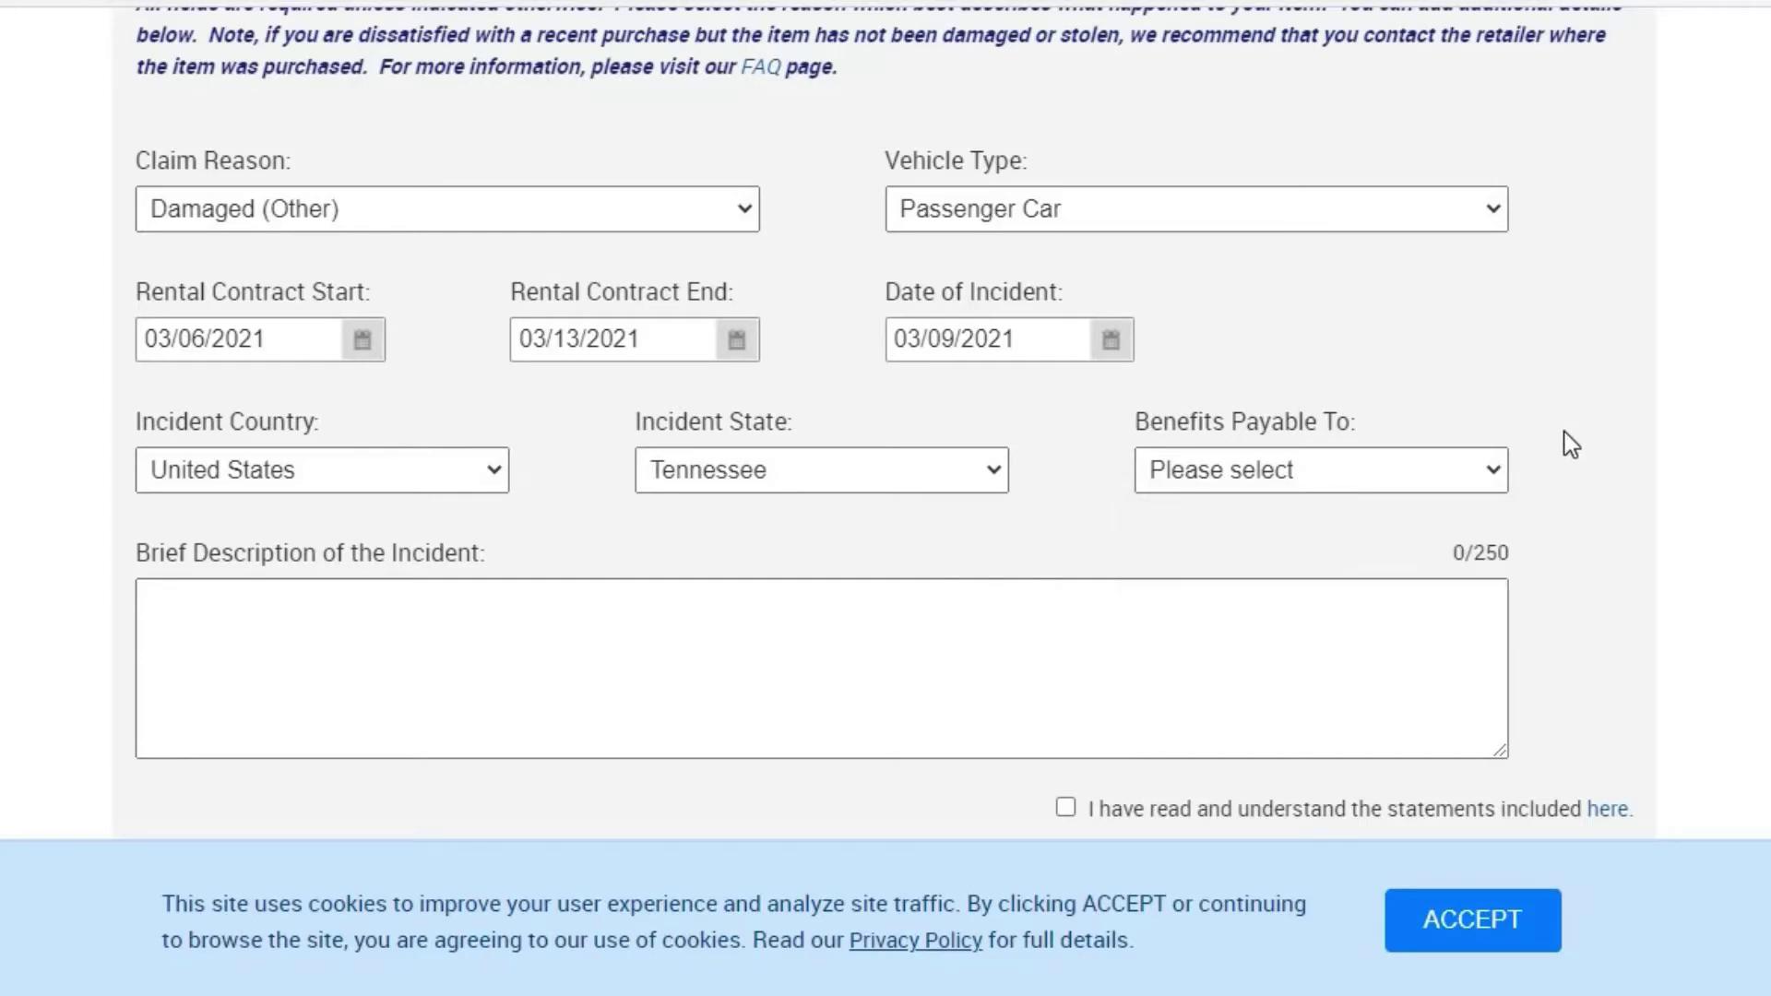
pyautogui.click(1499, 483)
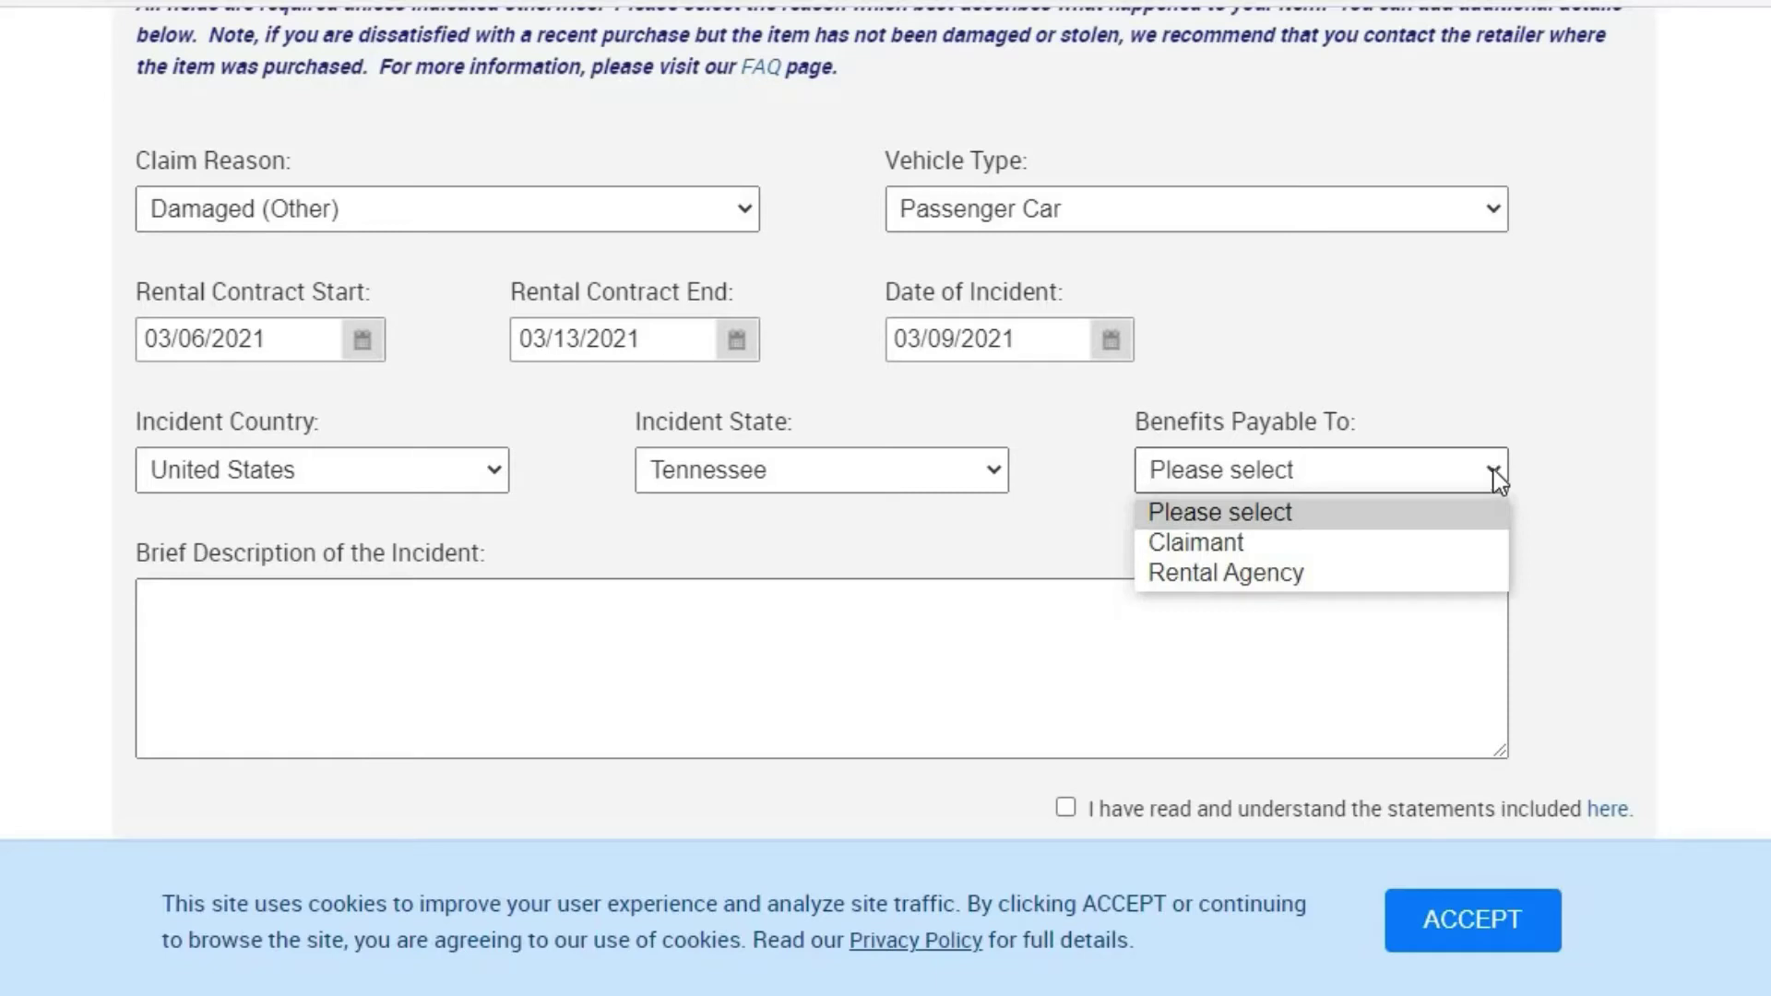
pyautogui.scroll(3, 1670, 591)
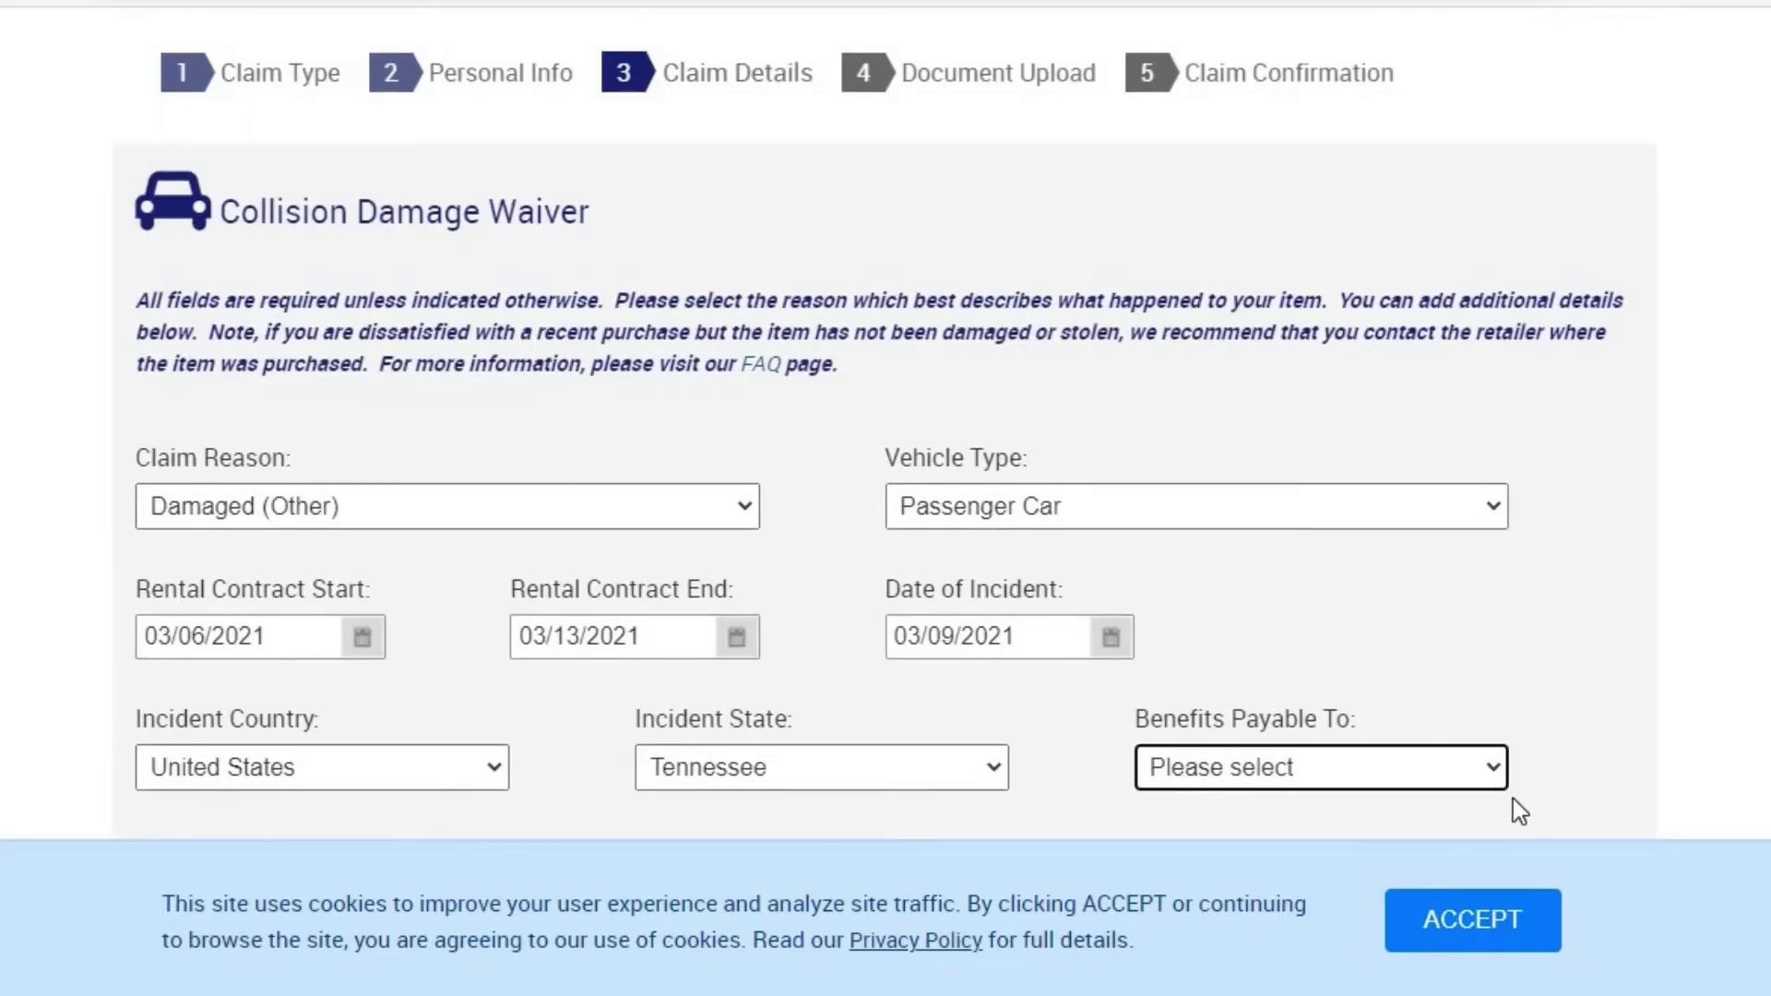
pyautogui.click(1492, 771)
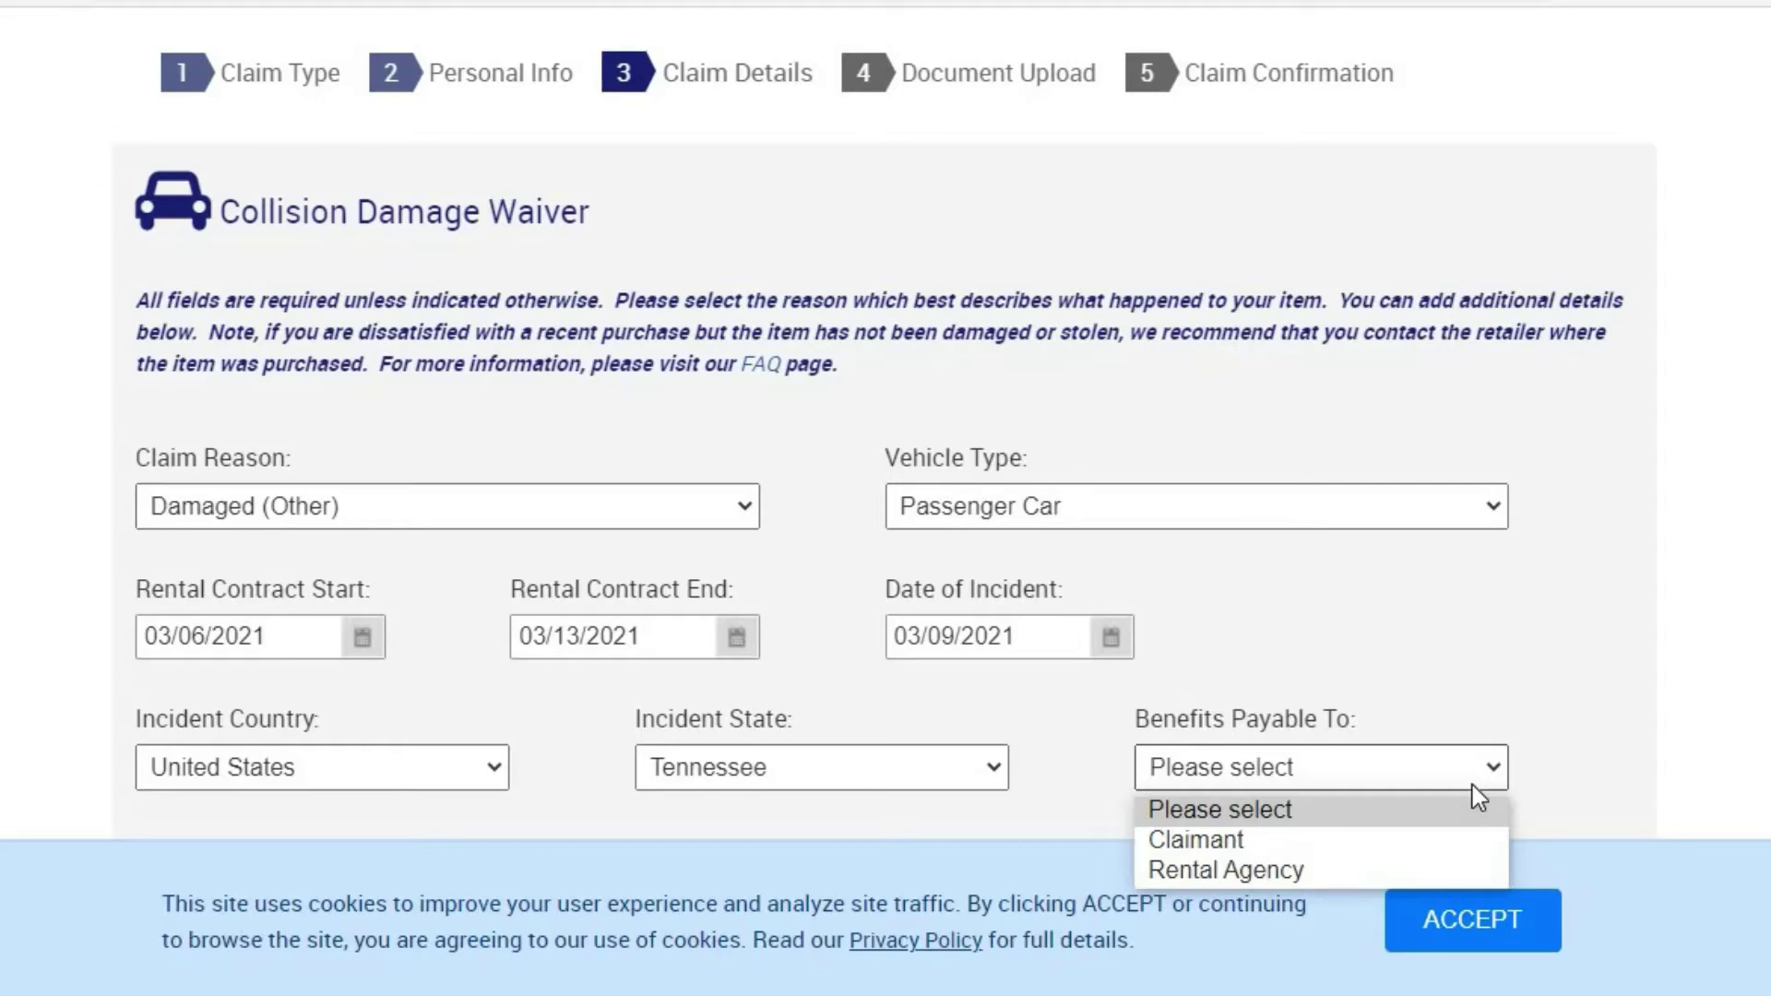
pyautogui.click(1472, 784)
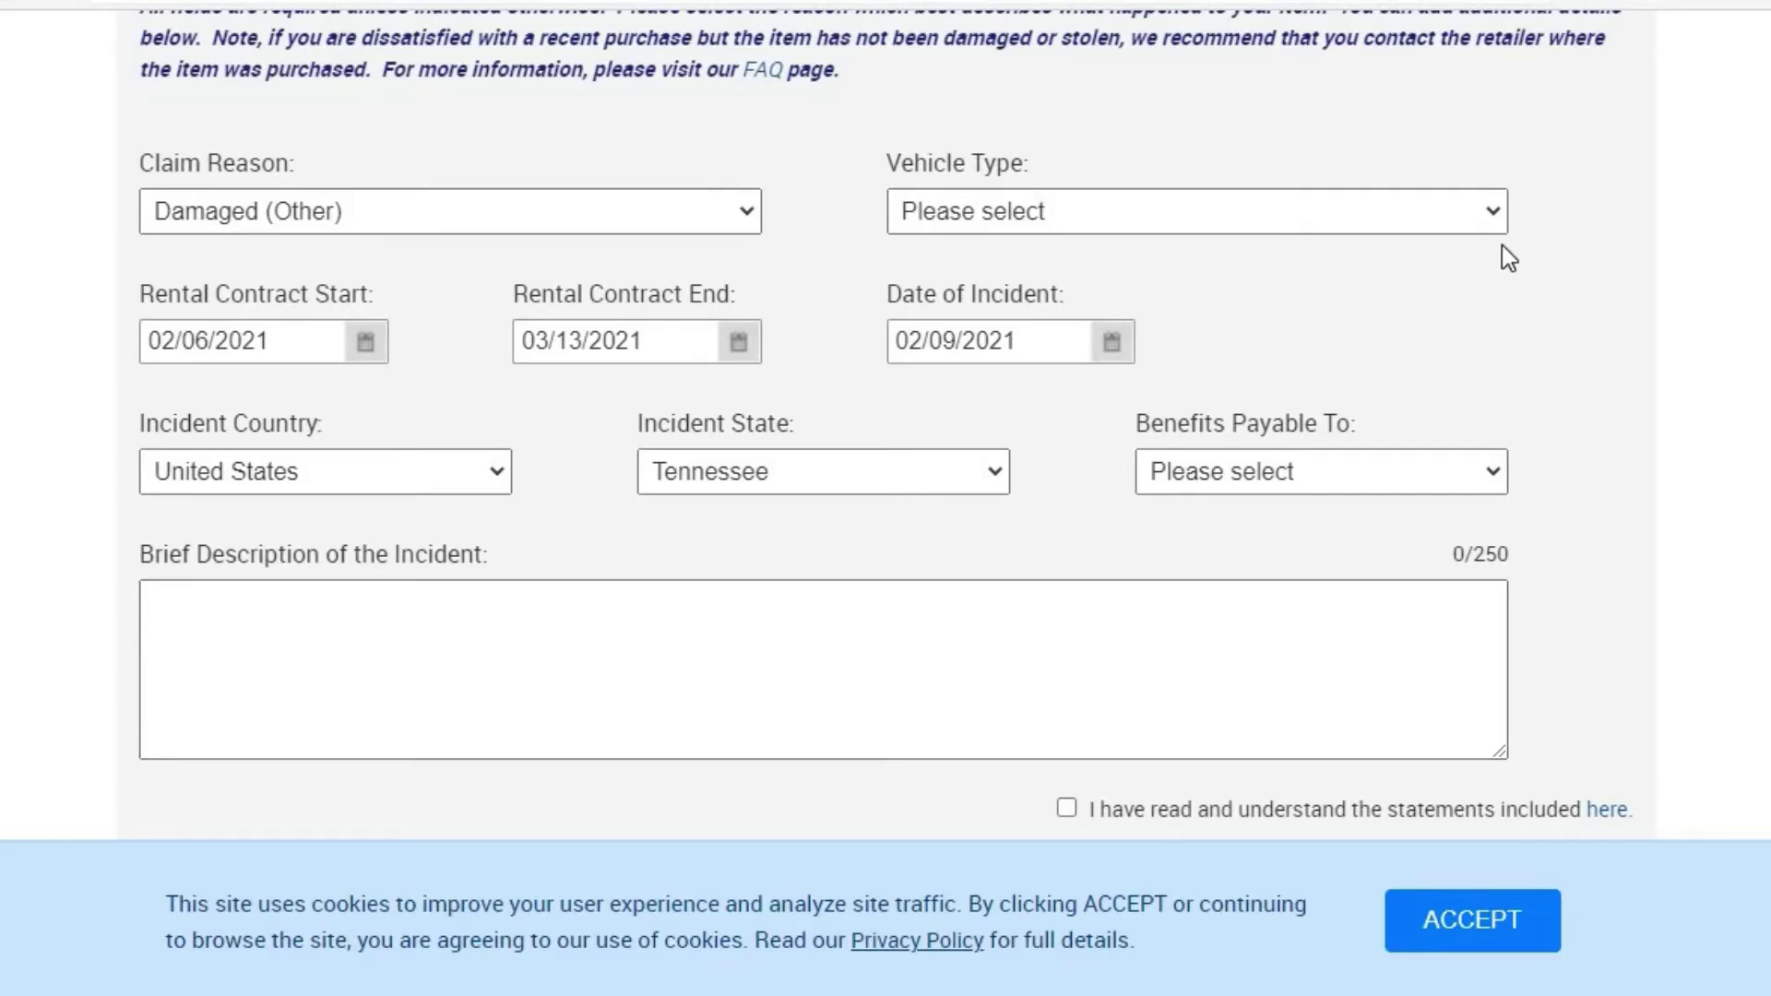
# - Set the vehicle type to Passenger Car and make the benefits payable to the Rental Agency
pyautogui.click(1505, 222)
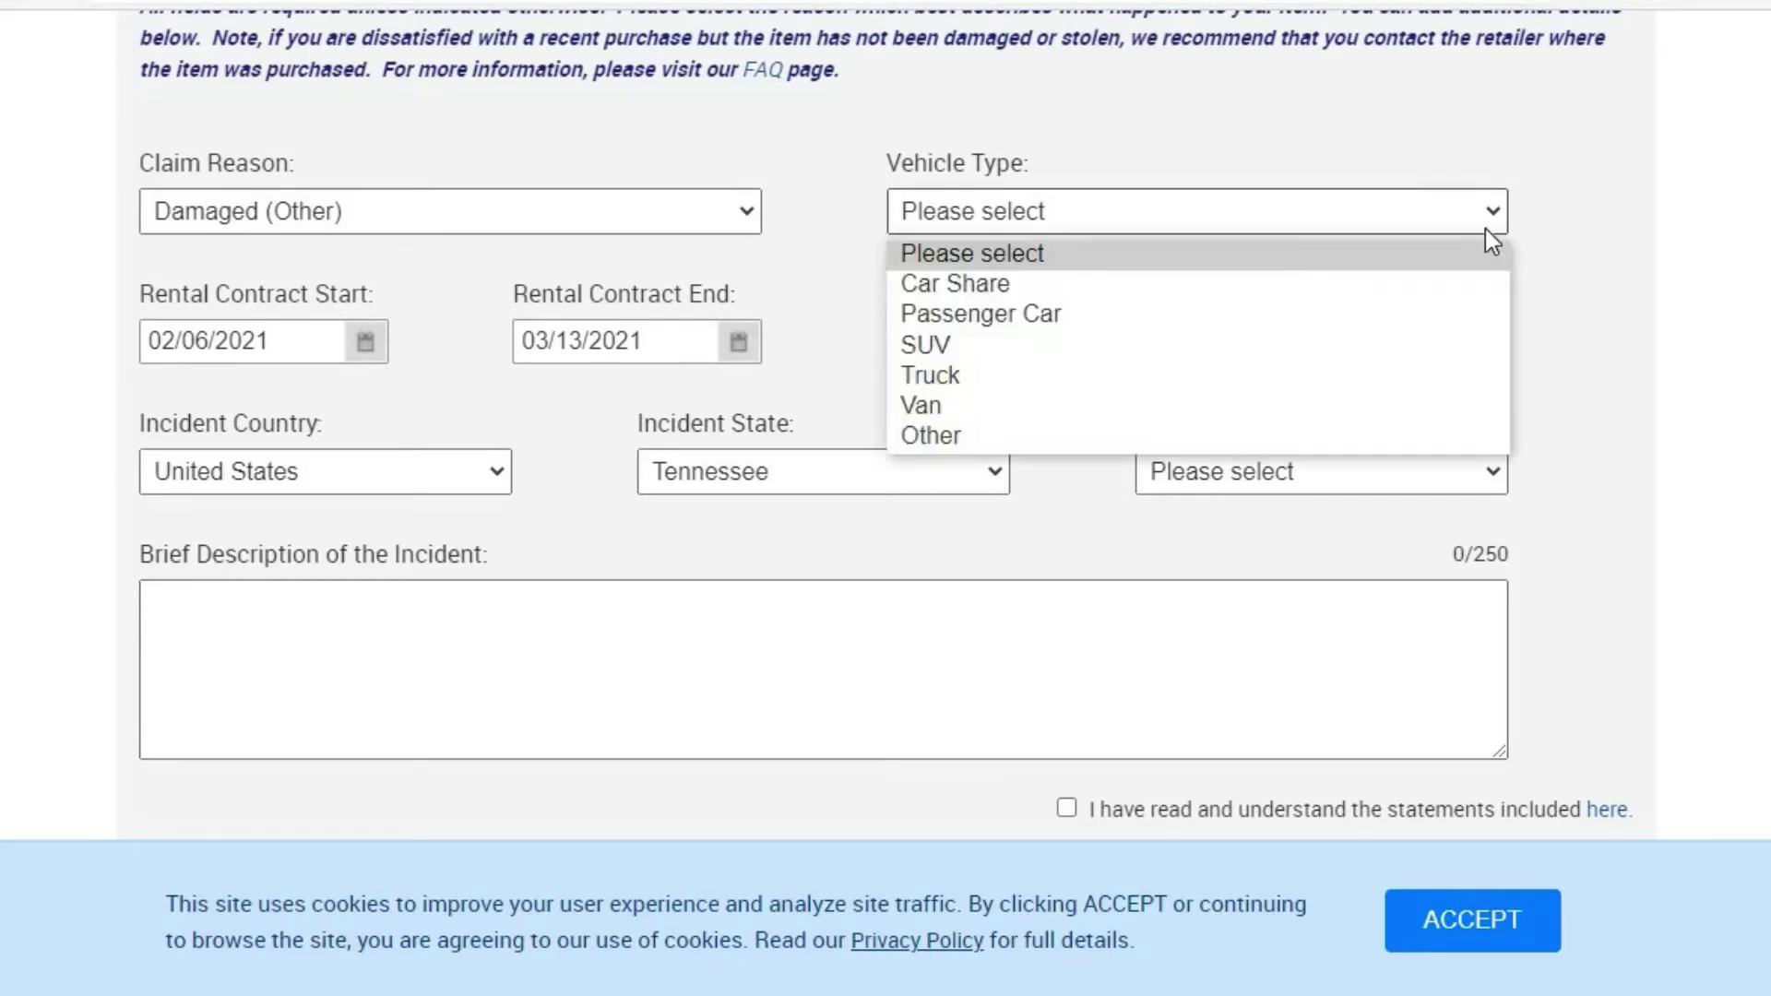
pyautogui.click(1289, 318)
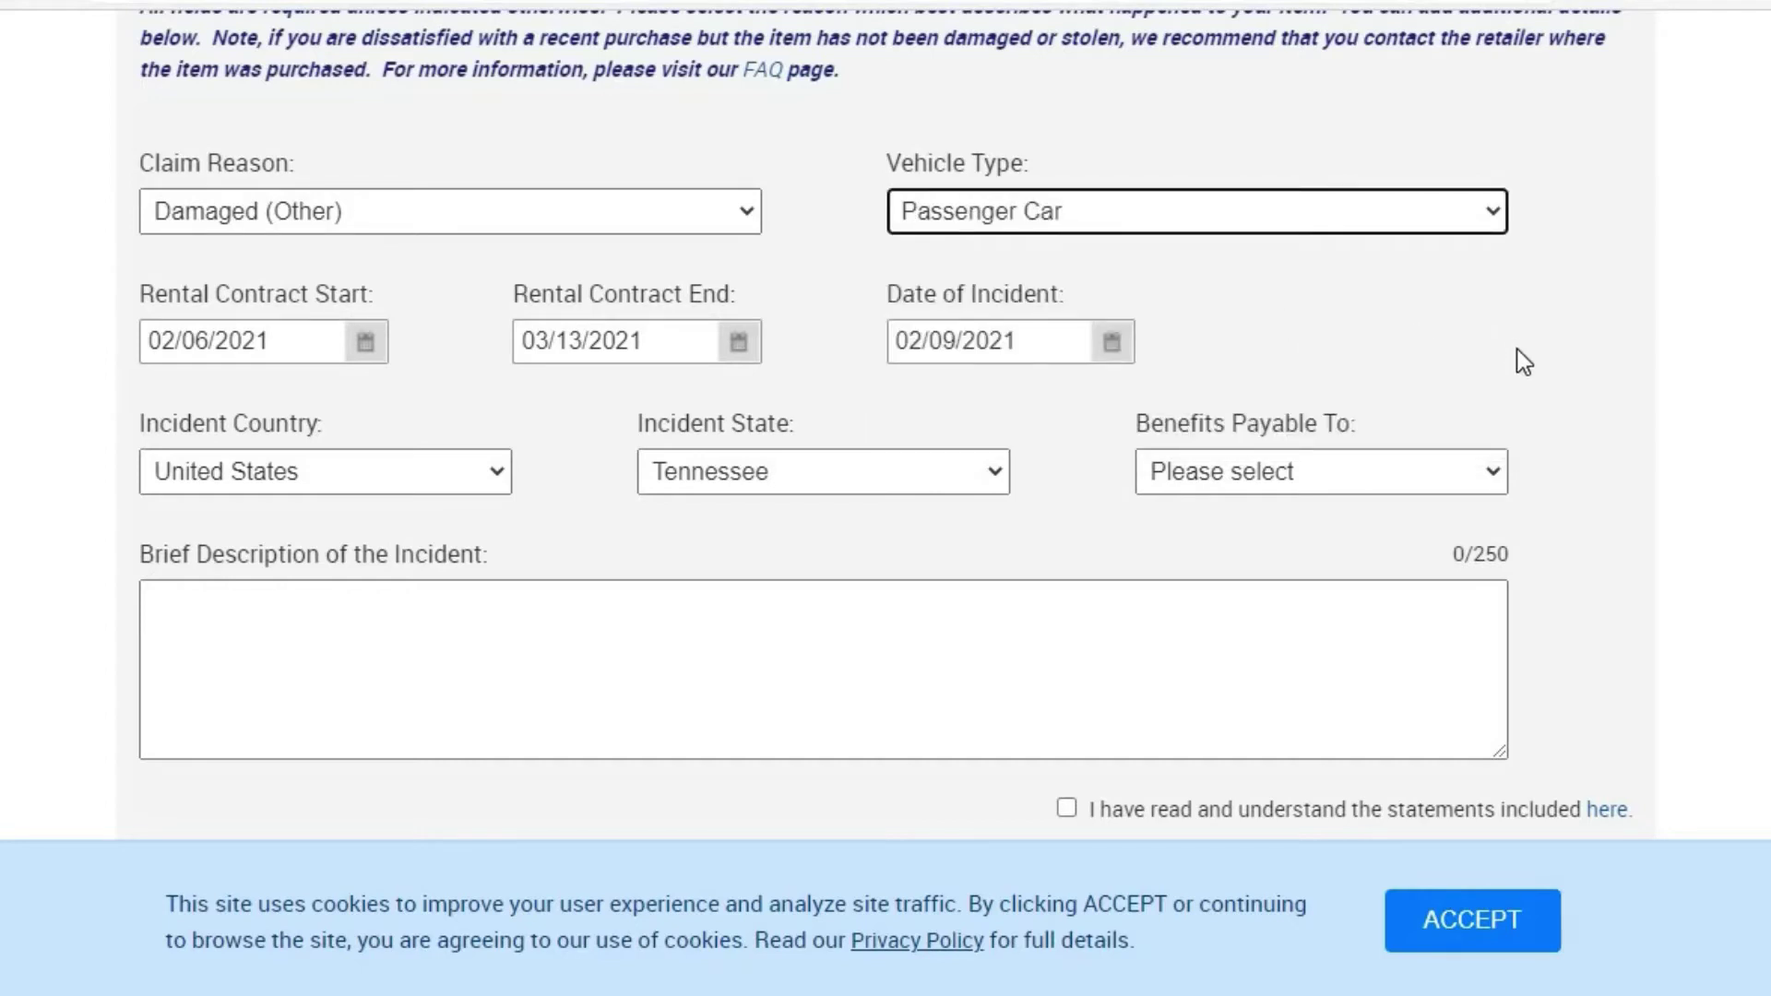
pyautogui.click(1489, 473)
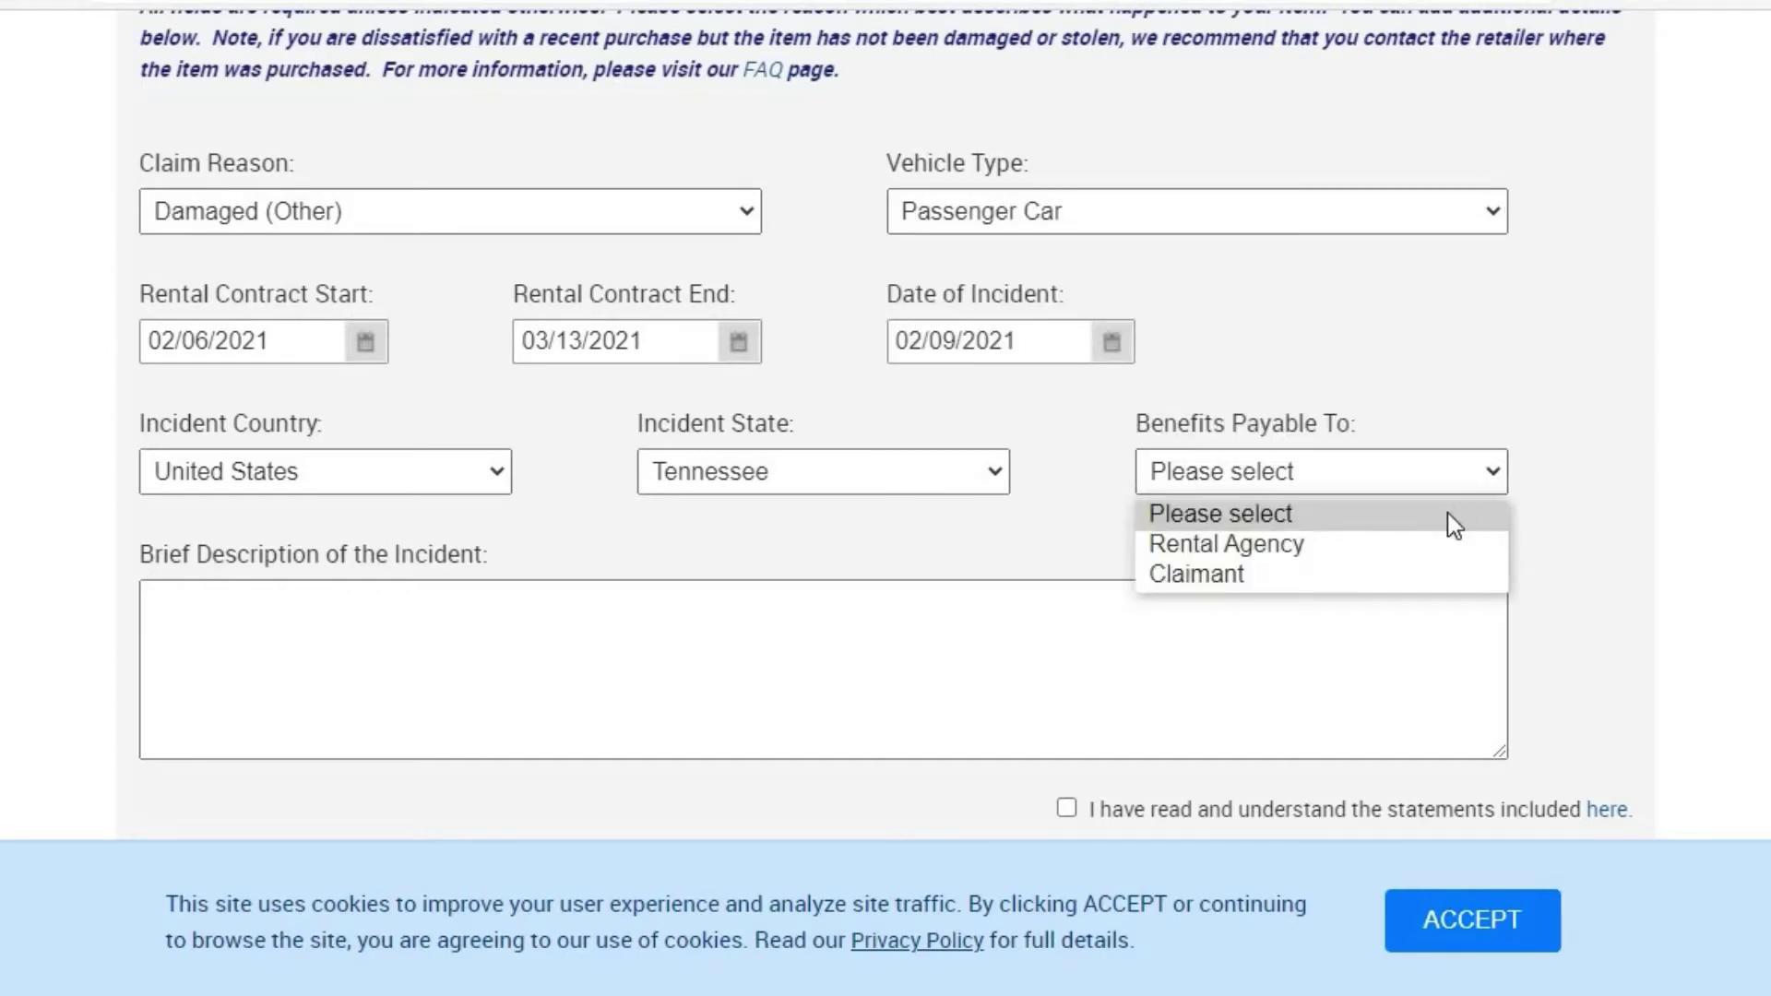
pyautogui.click(1432, 543)
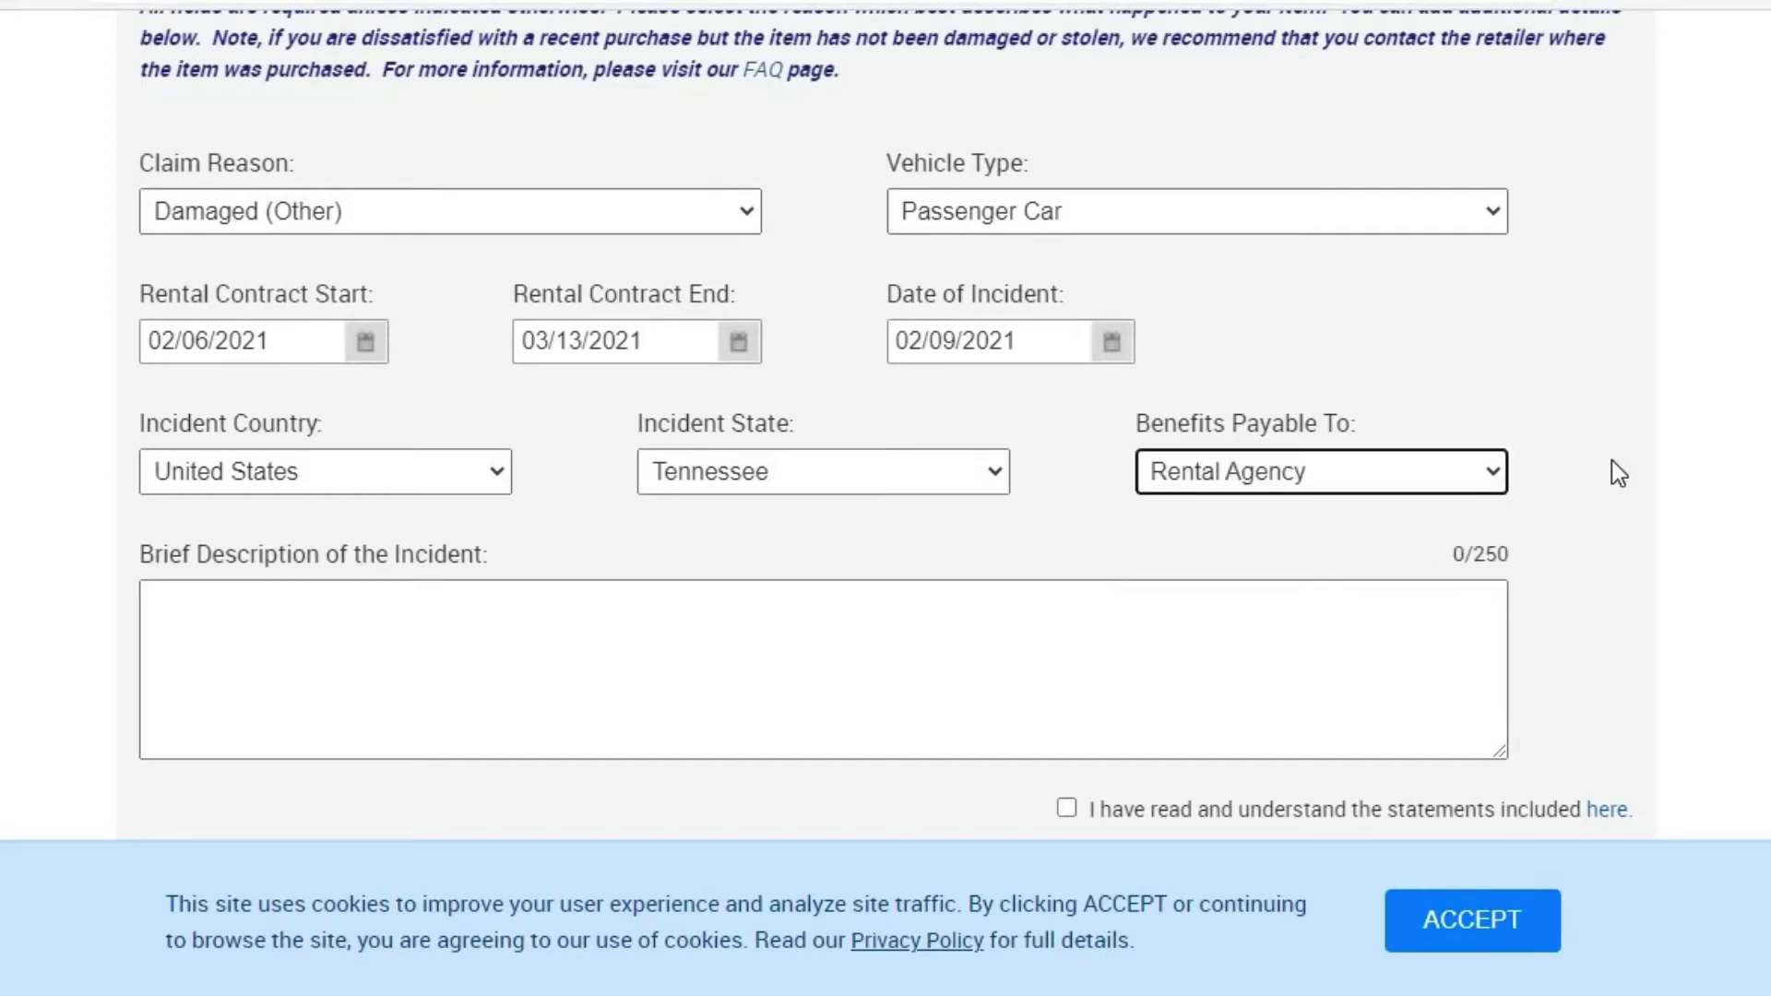
# - Begin the incident description with "Driving down Hwy 24 in Tennessee around 11pm when"
pyautogui.click(1303, 643)
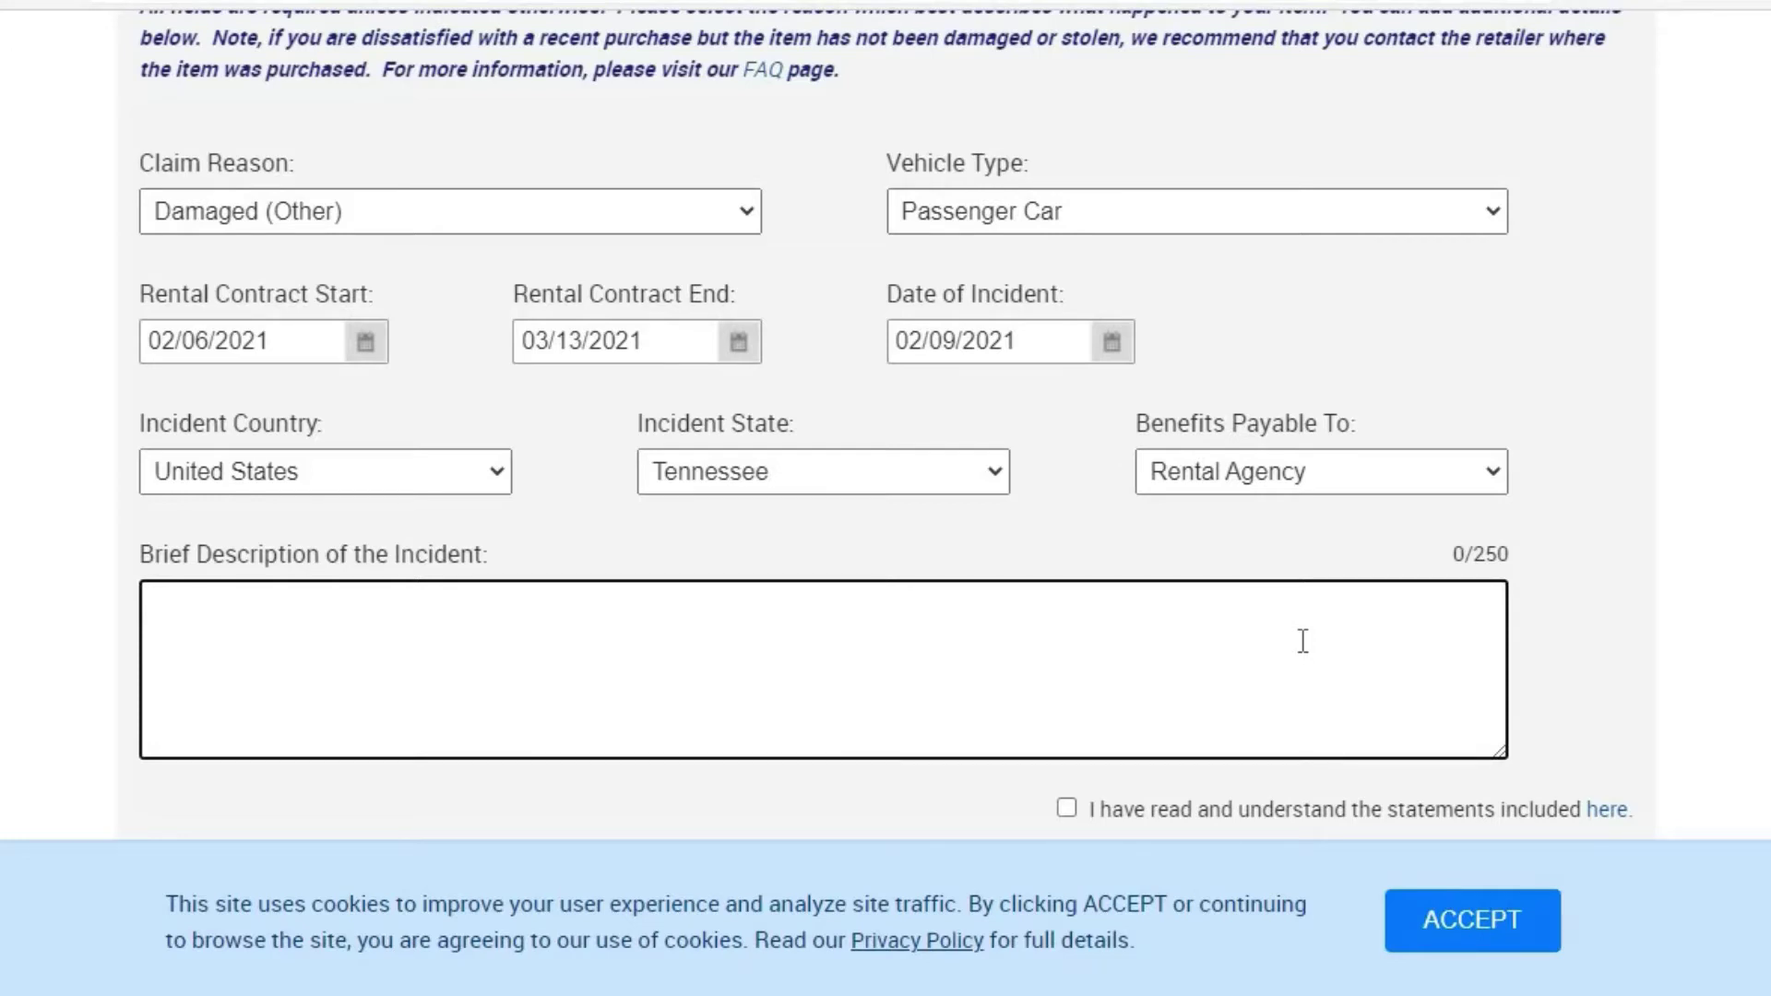
pyautogui.write('Driving down')
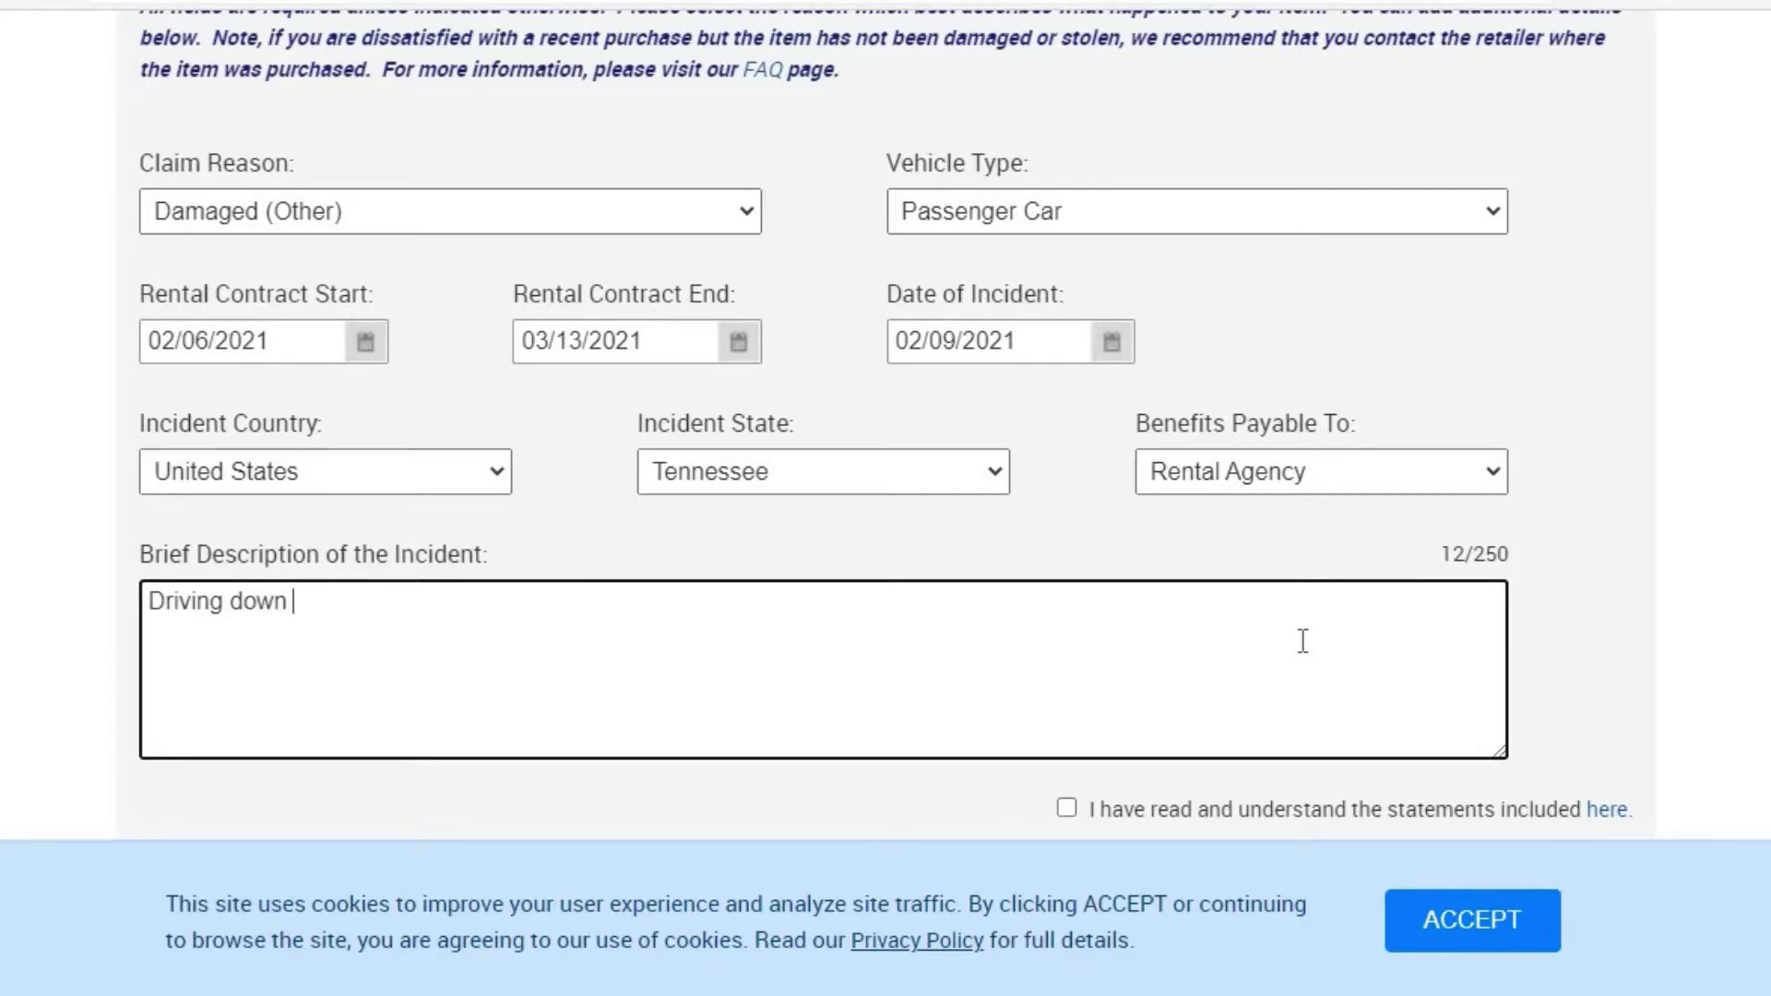
pyautogui.write('Hwy 24 in T')
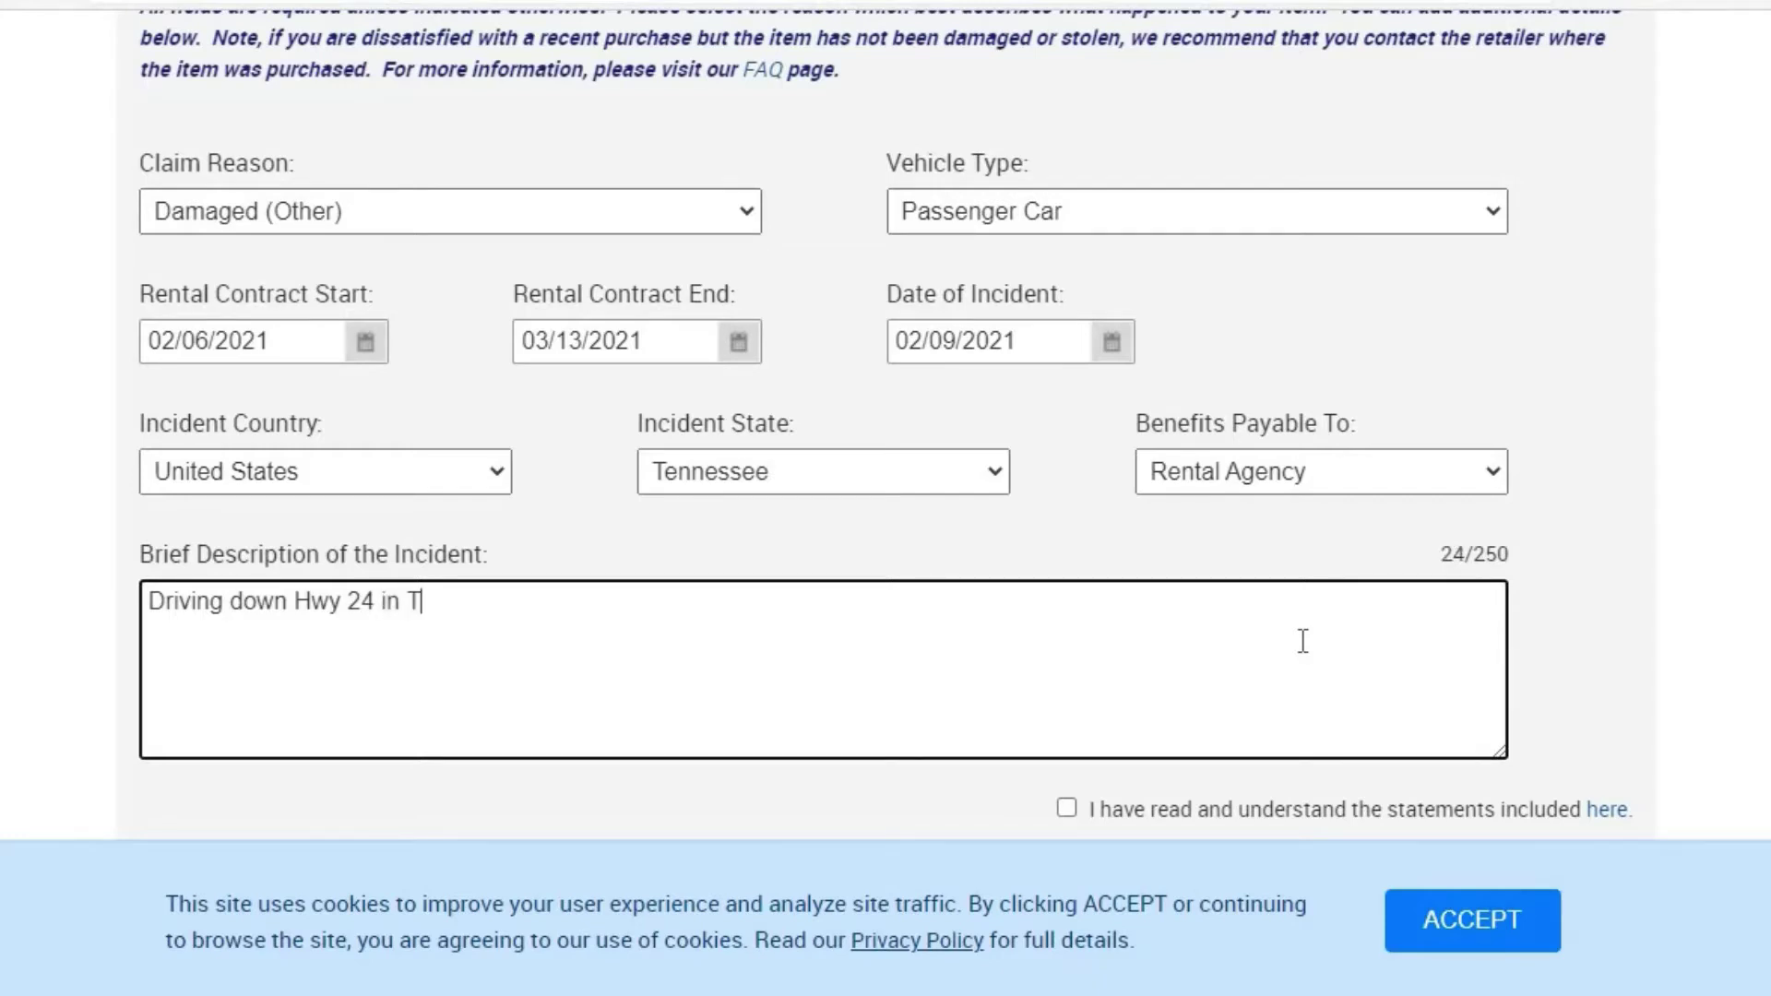
pyautogui.write('ennessee')
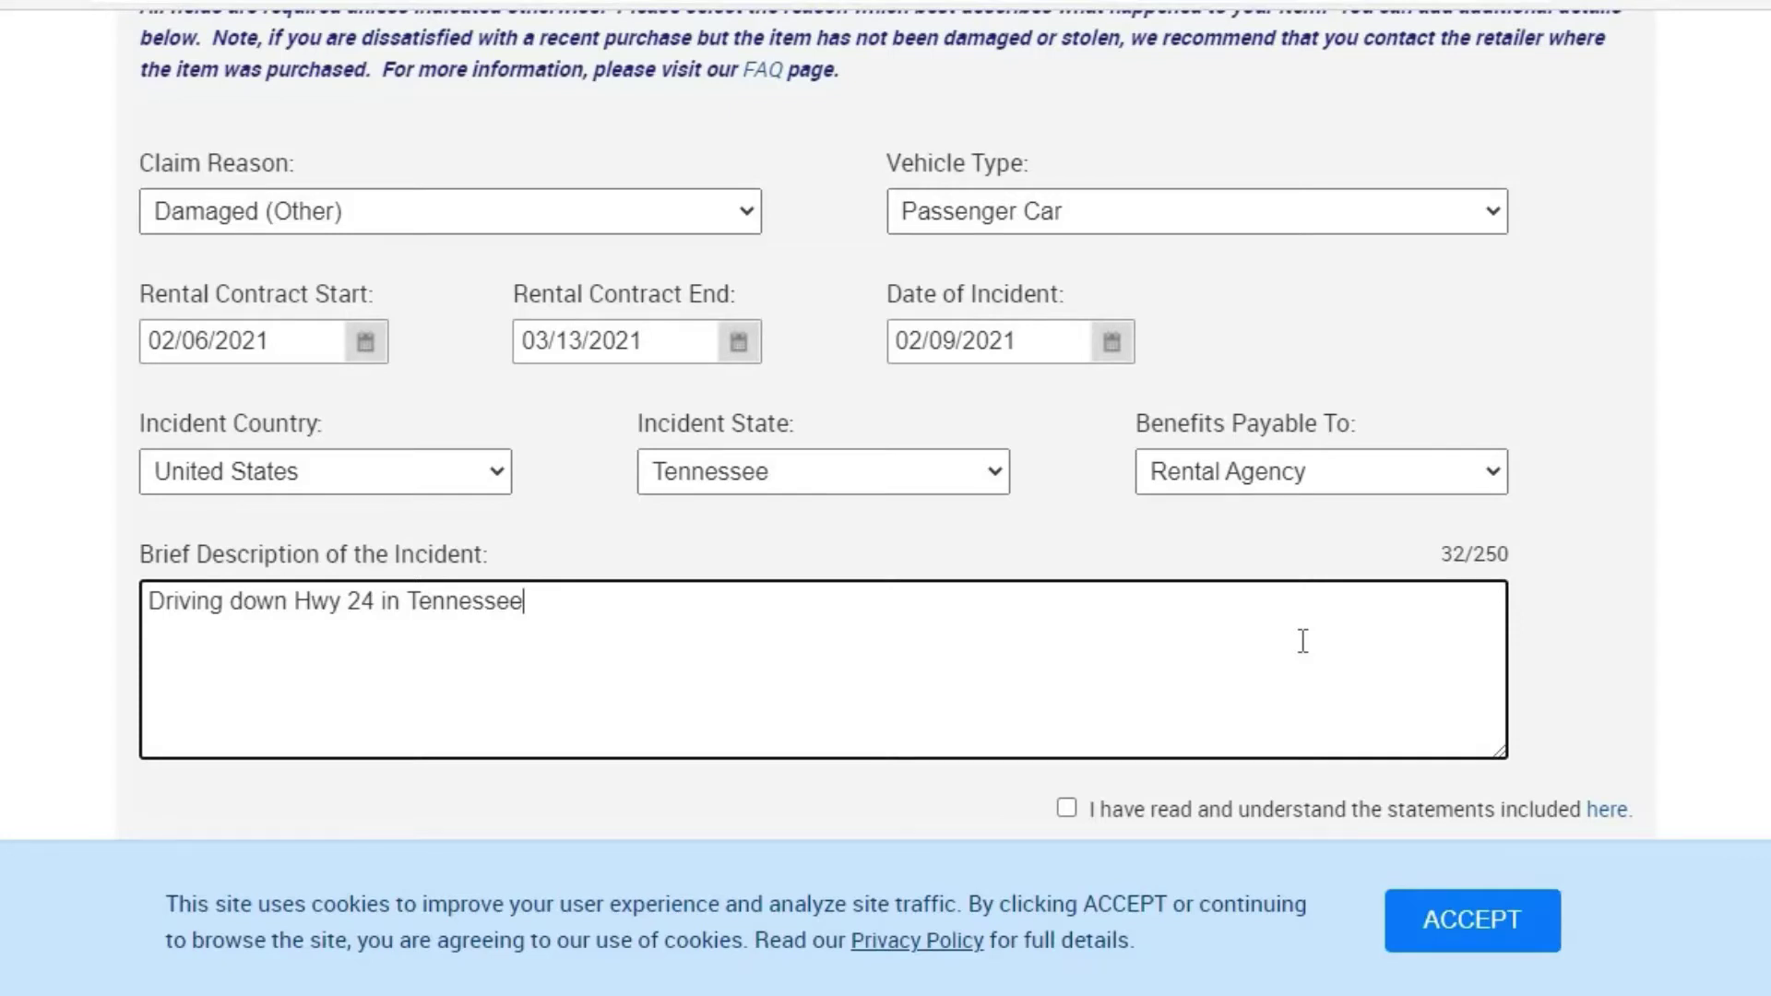
pyautogui.write('around 11')
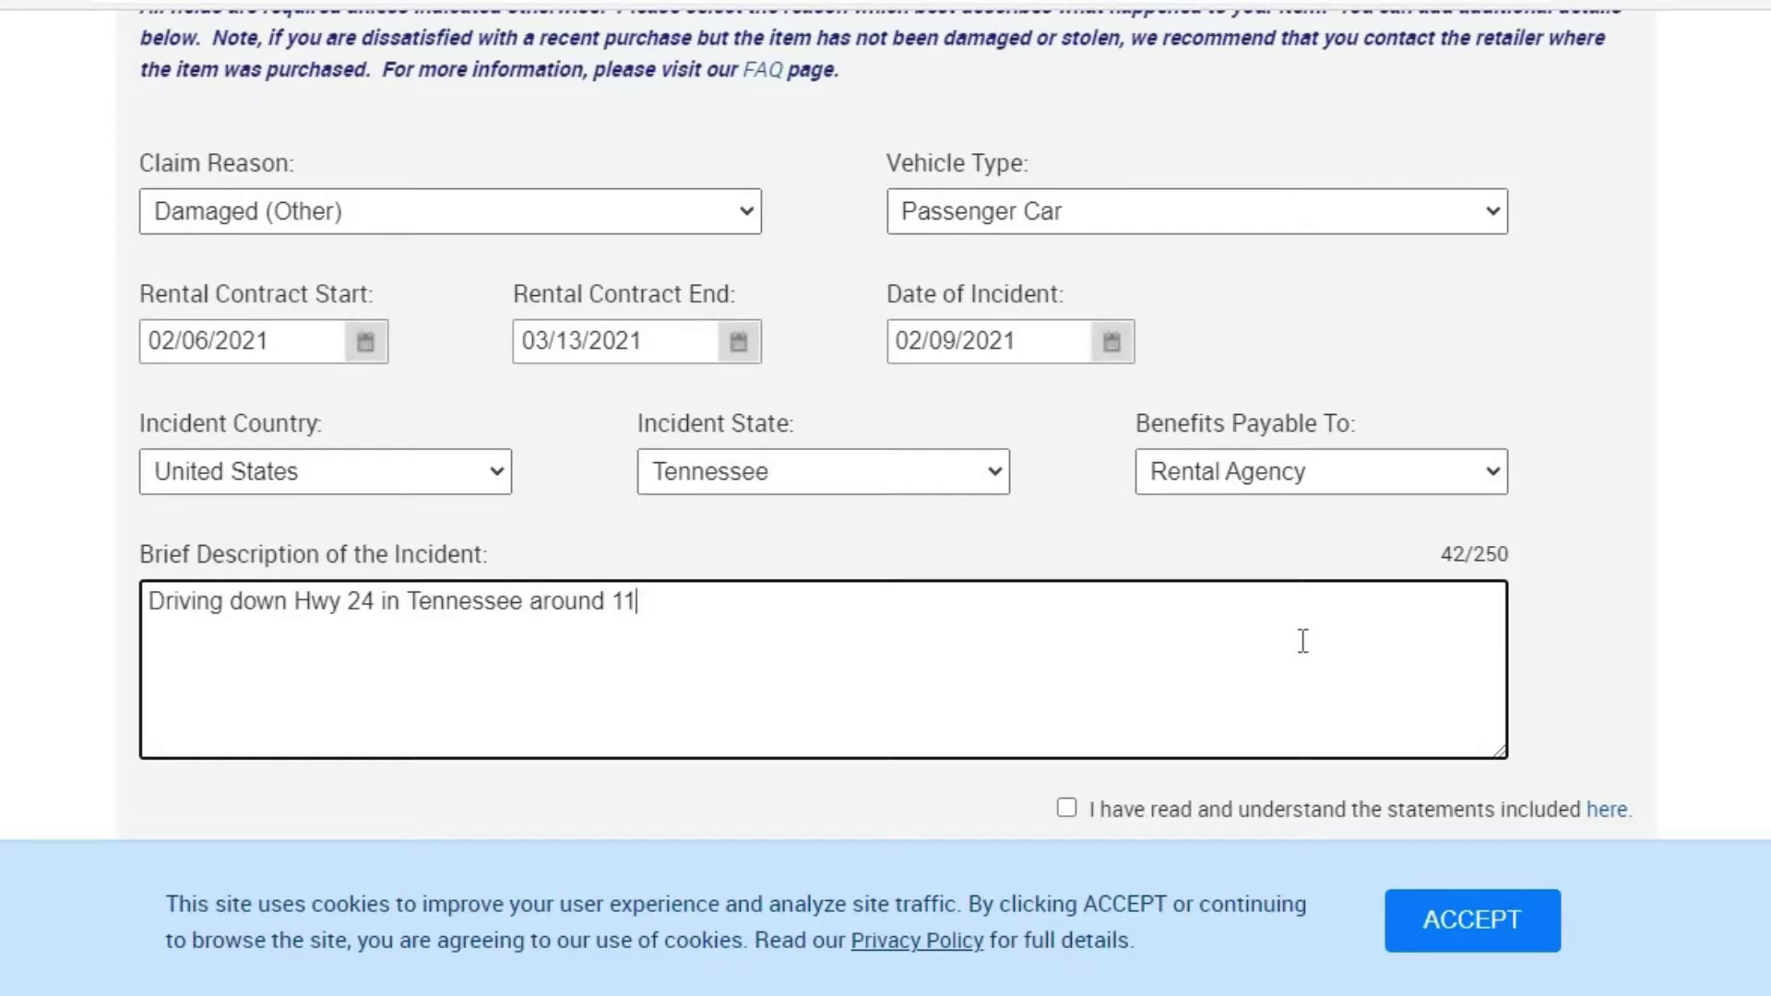
pyautogui.write('pm')
pyautogui.write('when')
pyautogui.write('a vehi')
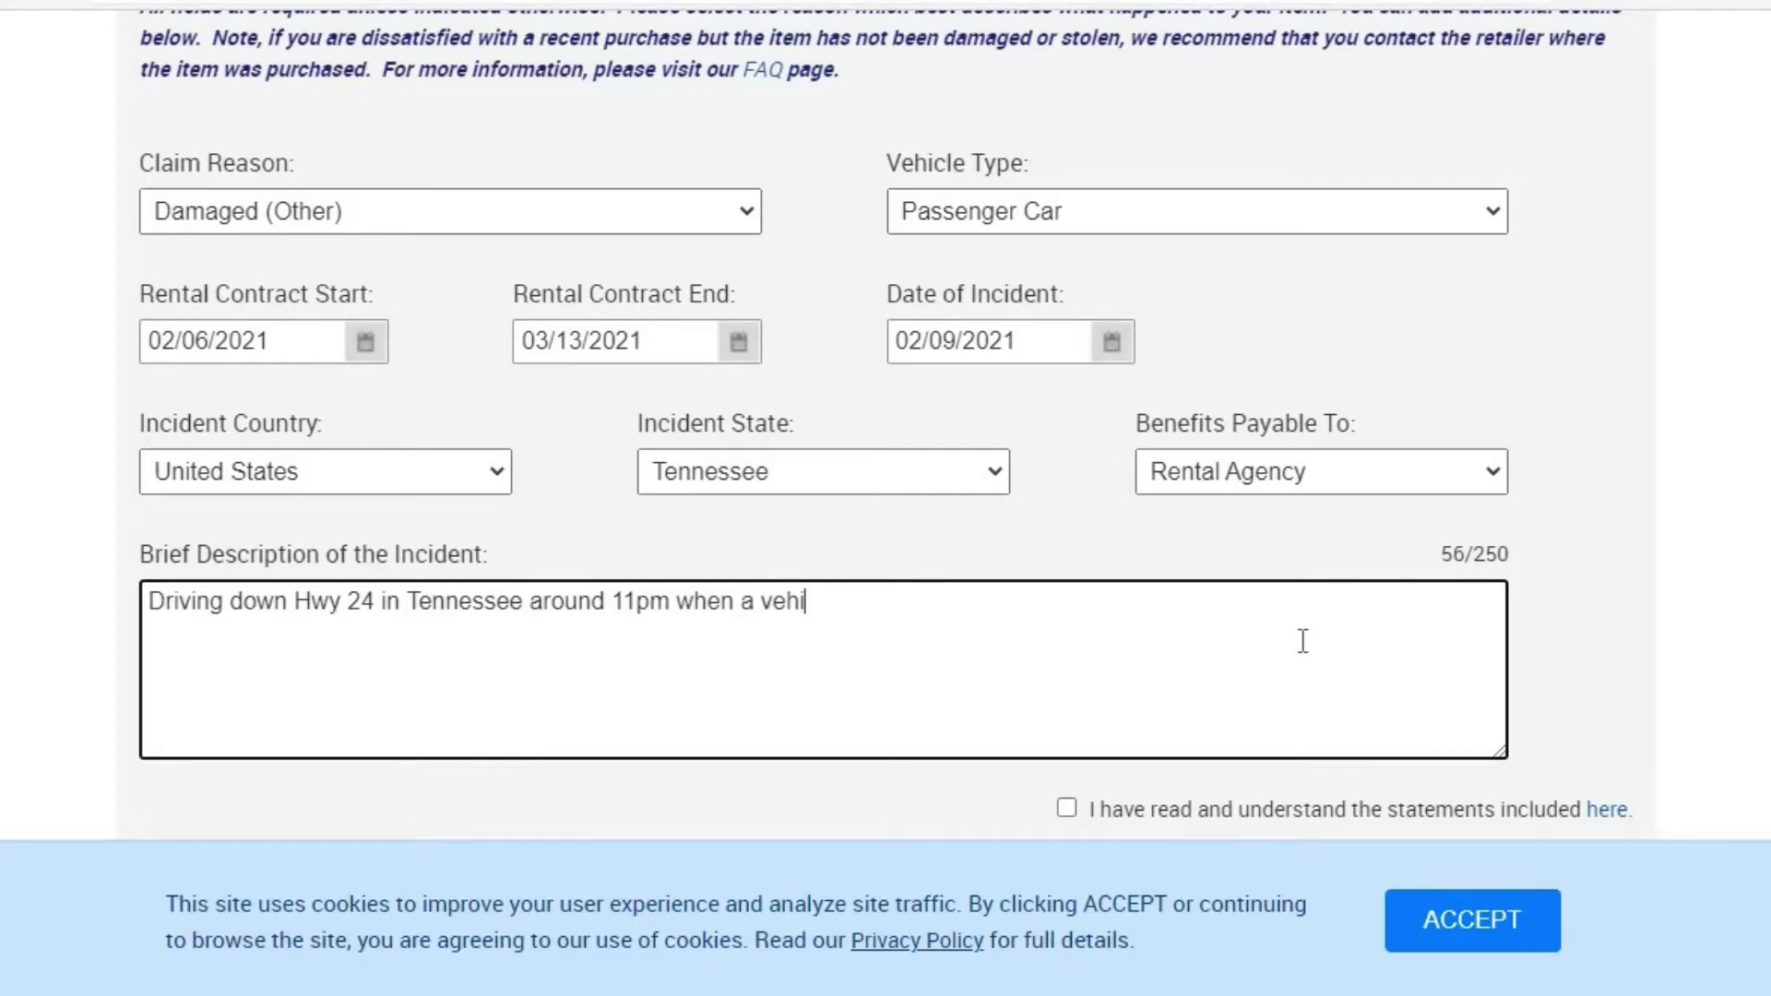
pyautogui.write('cle')
pyautogui.press('BackSpace')
pyautogui.press('BackSpace')
pyautogui.press('BackSpace')
pyautogui.press('BackSpace')
pyautogui.press('BackSpace')
pyautogui.press('BackSpace')
pyautogui.press('BackSpace')
pyautogui.press('BackSpace')
pyautogui.press('BackSpace')
# - Continue the incident description with "I spotted a vehicle driving toward me going the wrong way"
pyautogui.write('I spotted a ve')
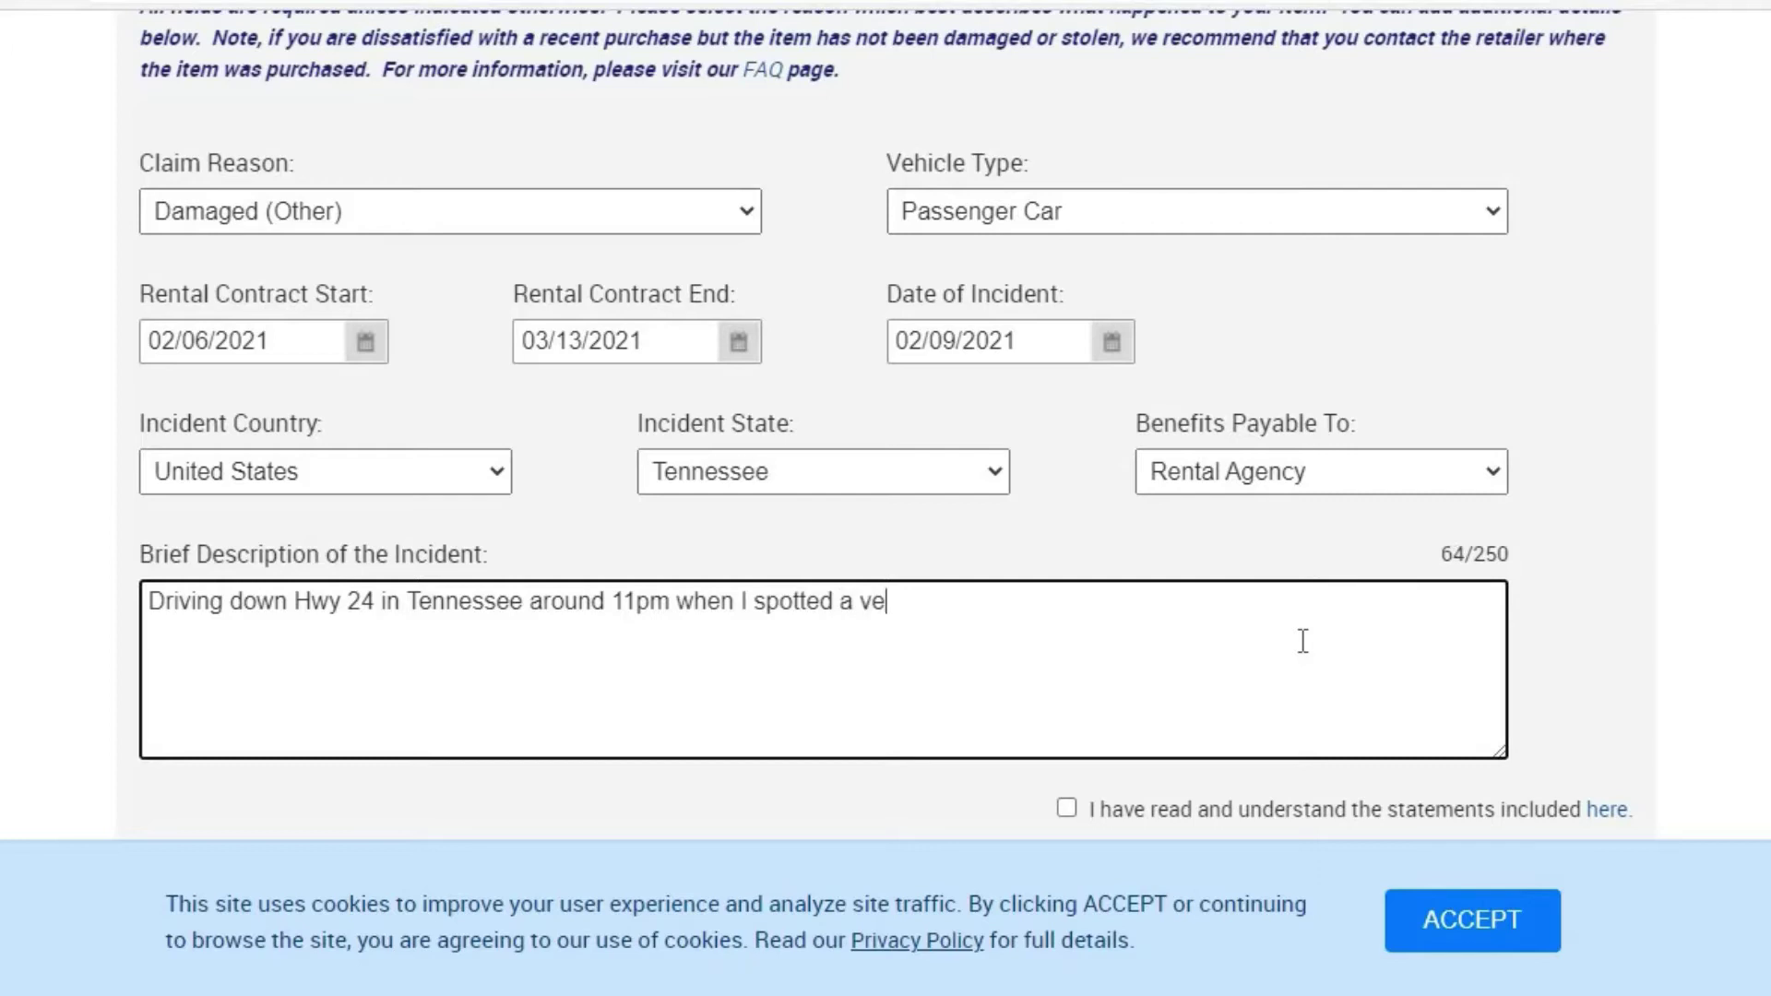
pyautogui.write('hicle driving ')
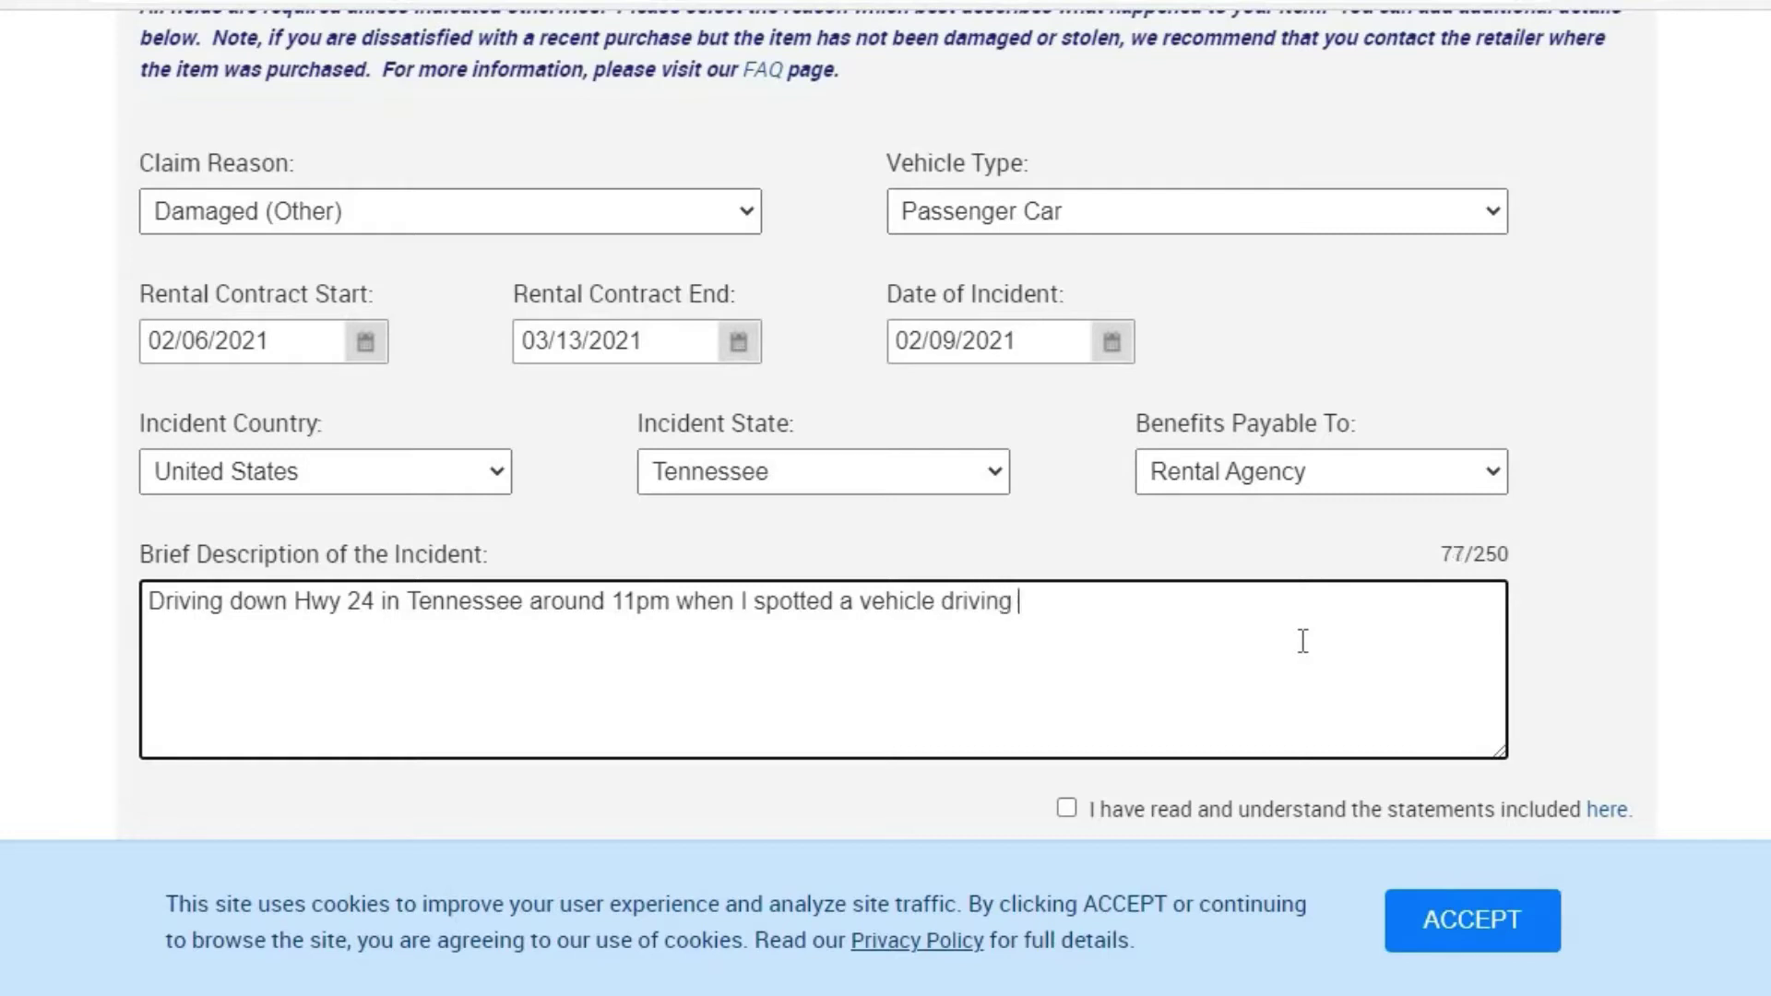
pyautogui.write('toward')
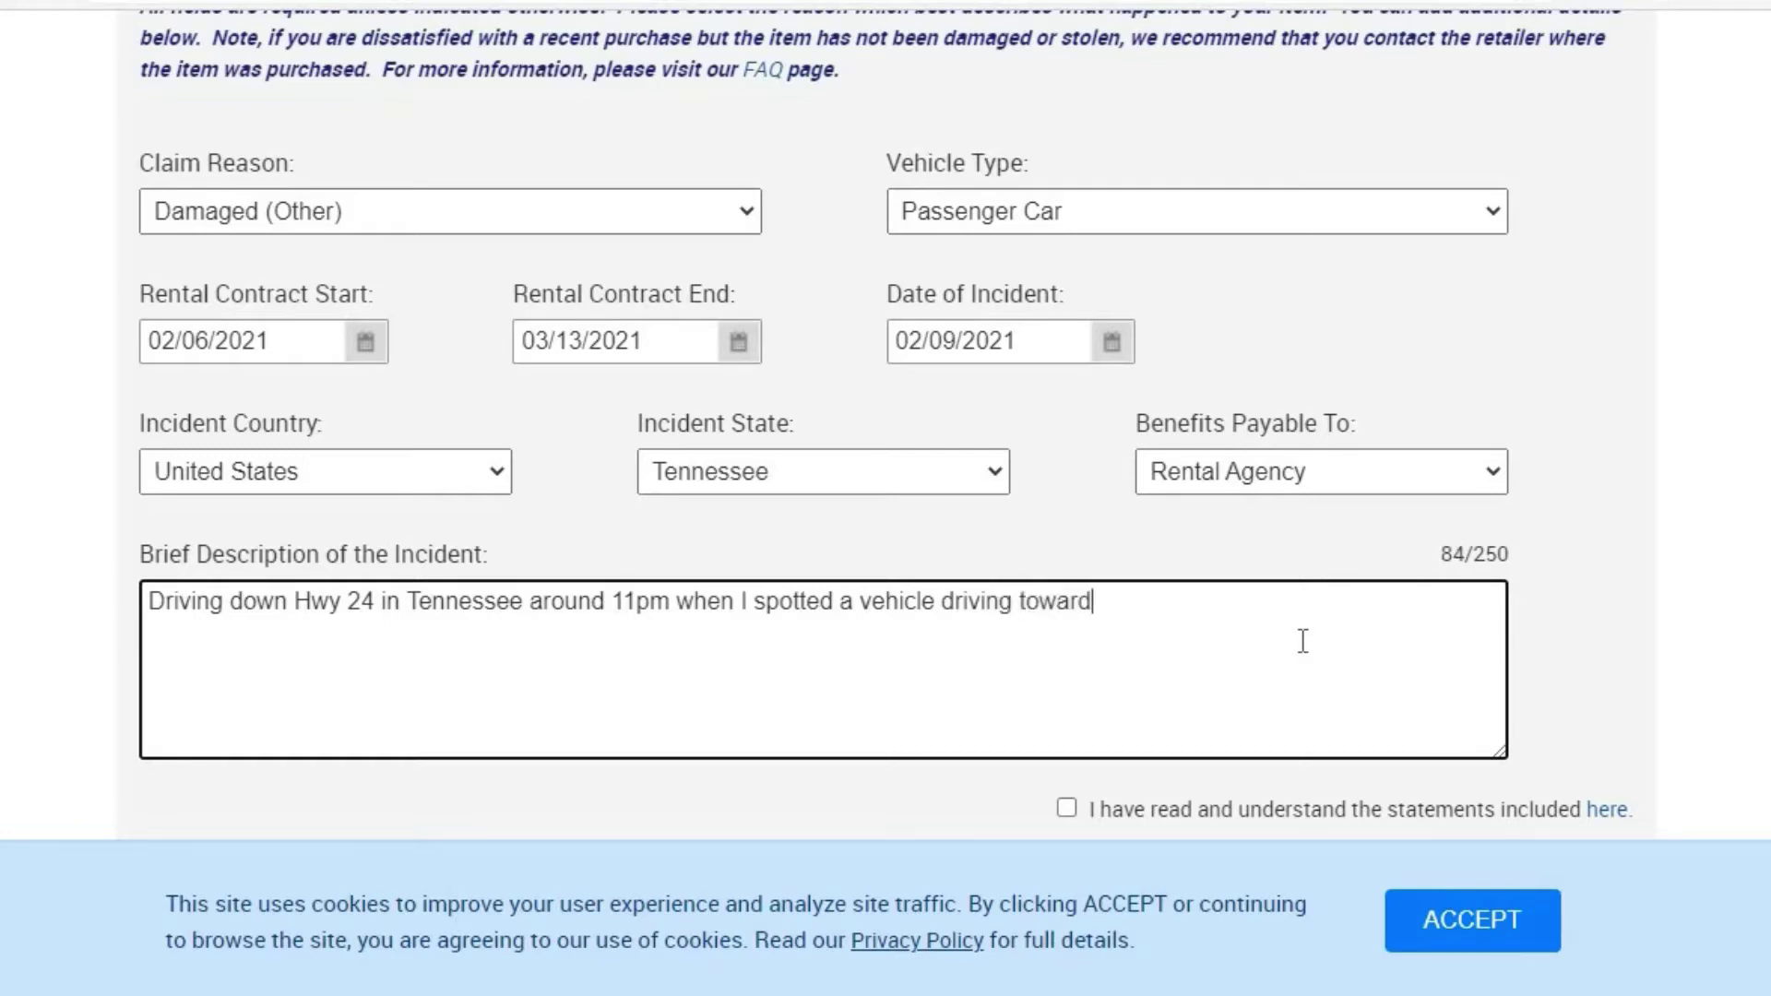
pyautogui.write(' me going t')
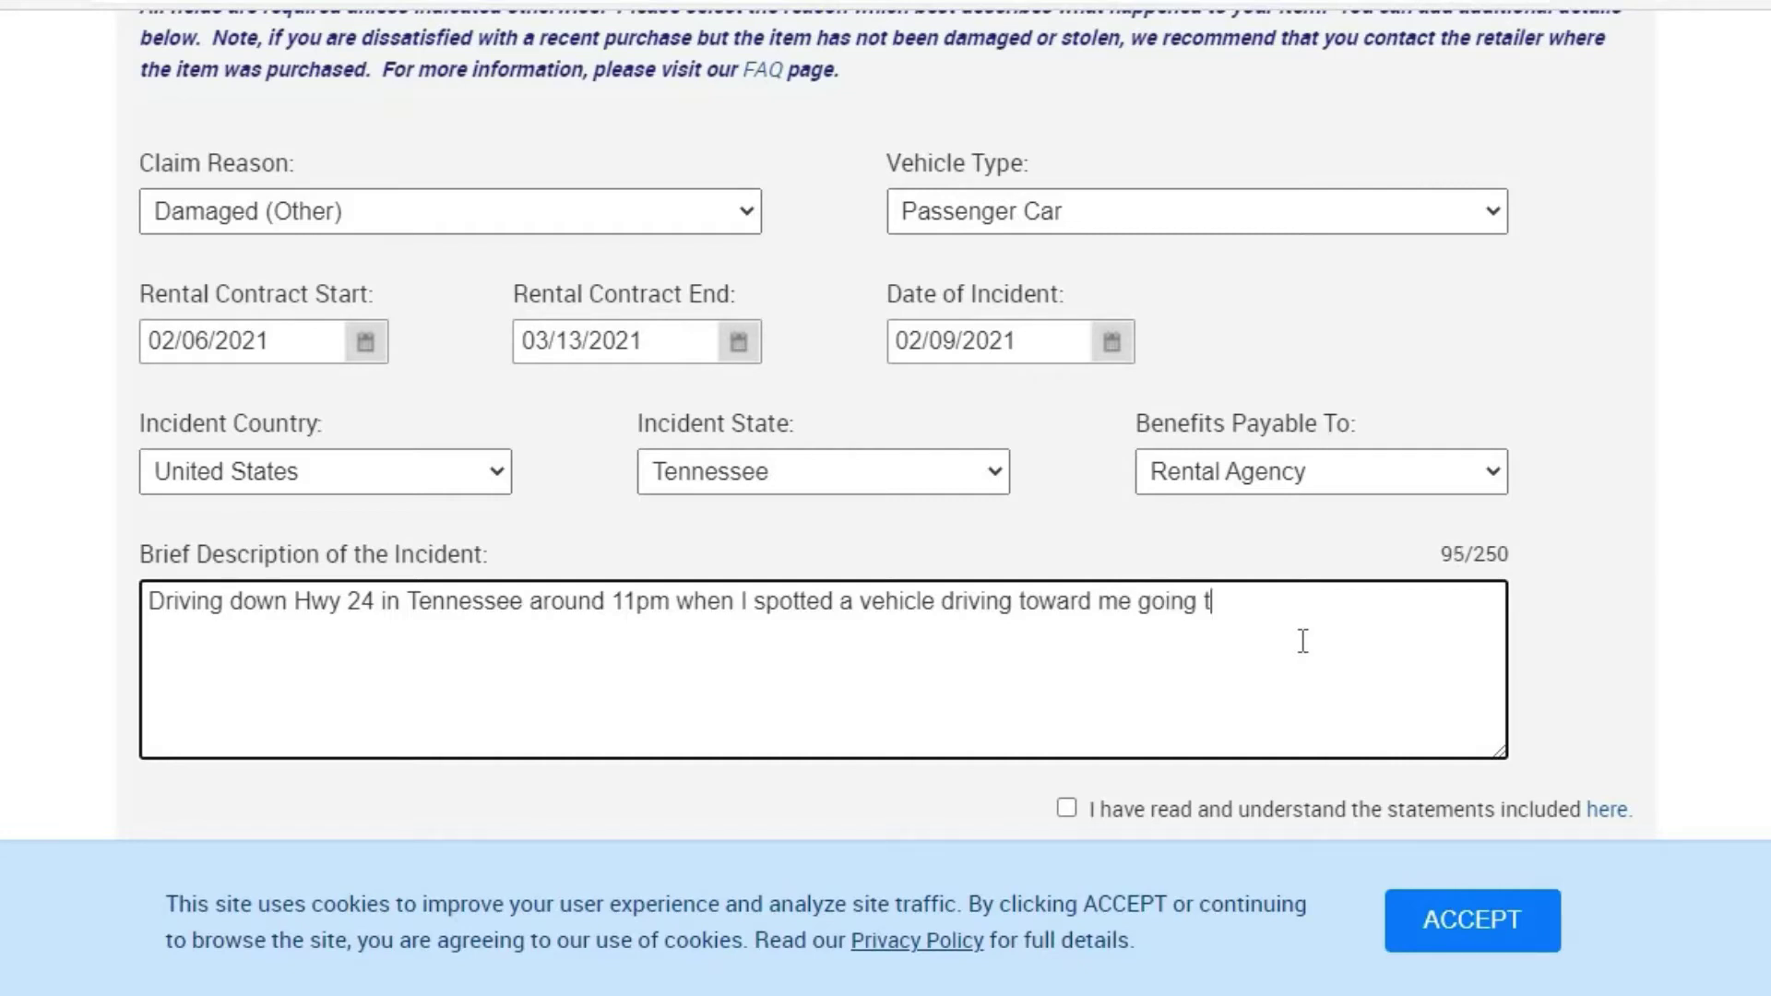
pyautogui.write('he wrong')
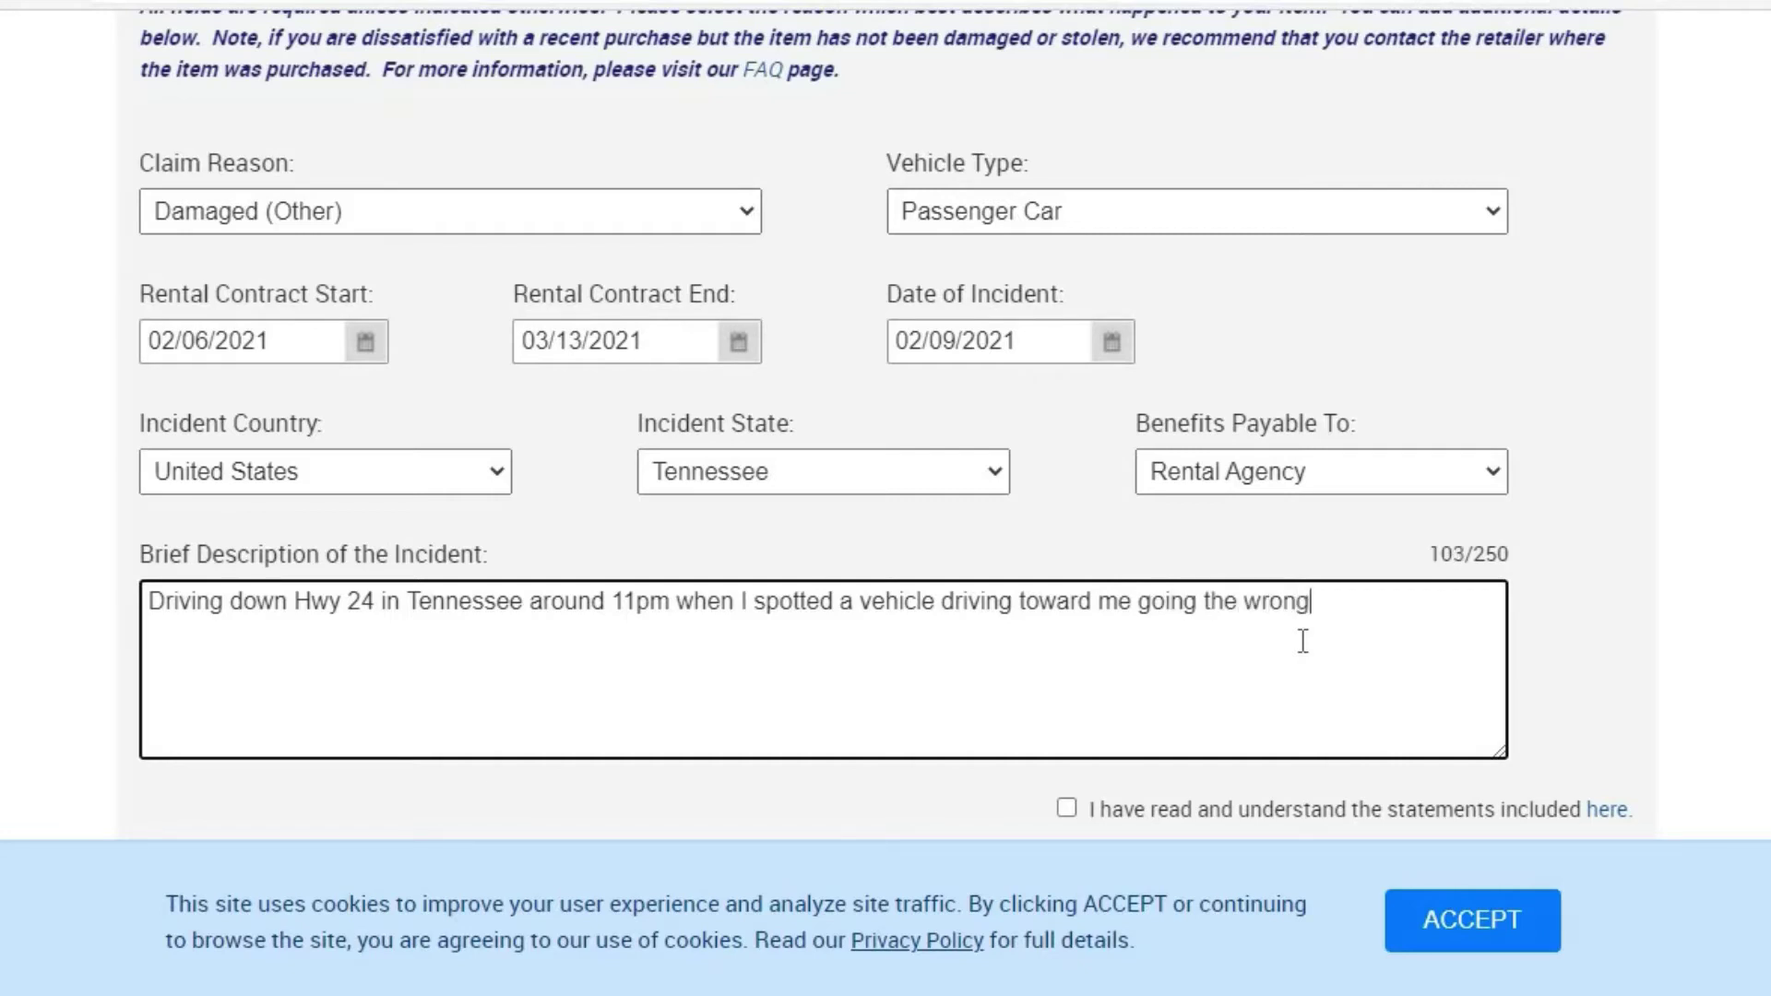
pyautogui.write(' way')
# - Insert "head on" before "toward me" in the incident description
pyautogui.press('Left')
pyautogui.press('Left')
pyautogui.press('Left')
pyautogui.press('Left')
pyautogui.press('Left')
pyautogui.press('Left')
pyautogui.press('Left')
pyautogui.press('Left')
pyautogui.press('Left')
pyautogui.press('Left')
pyautogui.press('Left')
pyautogui.press('Left')
pyautogui.press('Left')
pyautogui.press('Left')
pyautogui.press('Left')
pyautogui.press('Left')
pyautogui.press('Left')
pyautogui.press('Left')
pyautogui.press('Left')
pyautogui.press('Left')
pyautogui.press('Left')
pyautogui.press('Left')
pyautogui.press('Left')
pyautogui.write('head on')
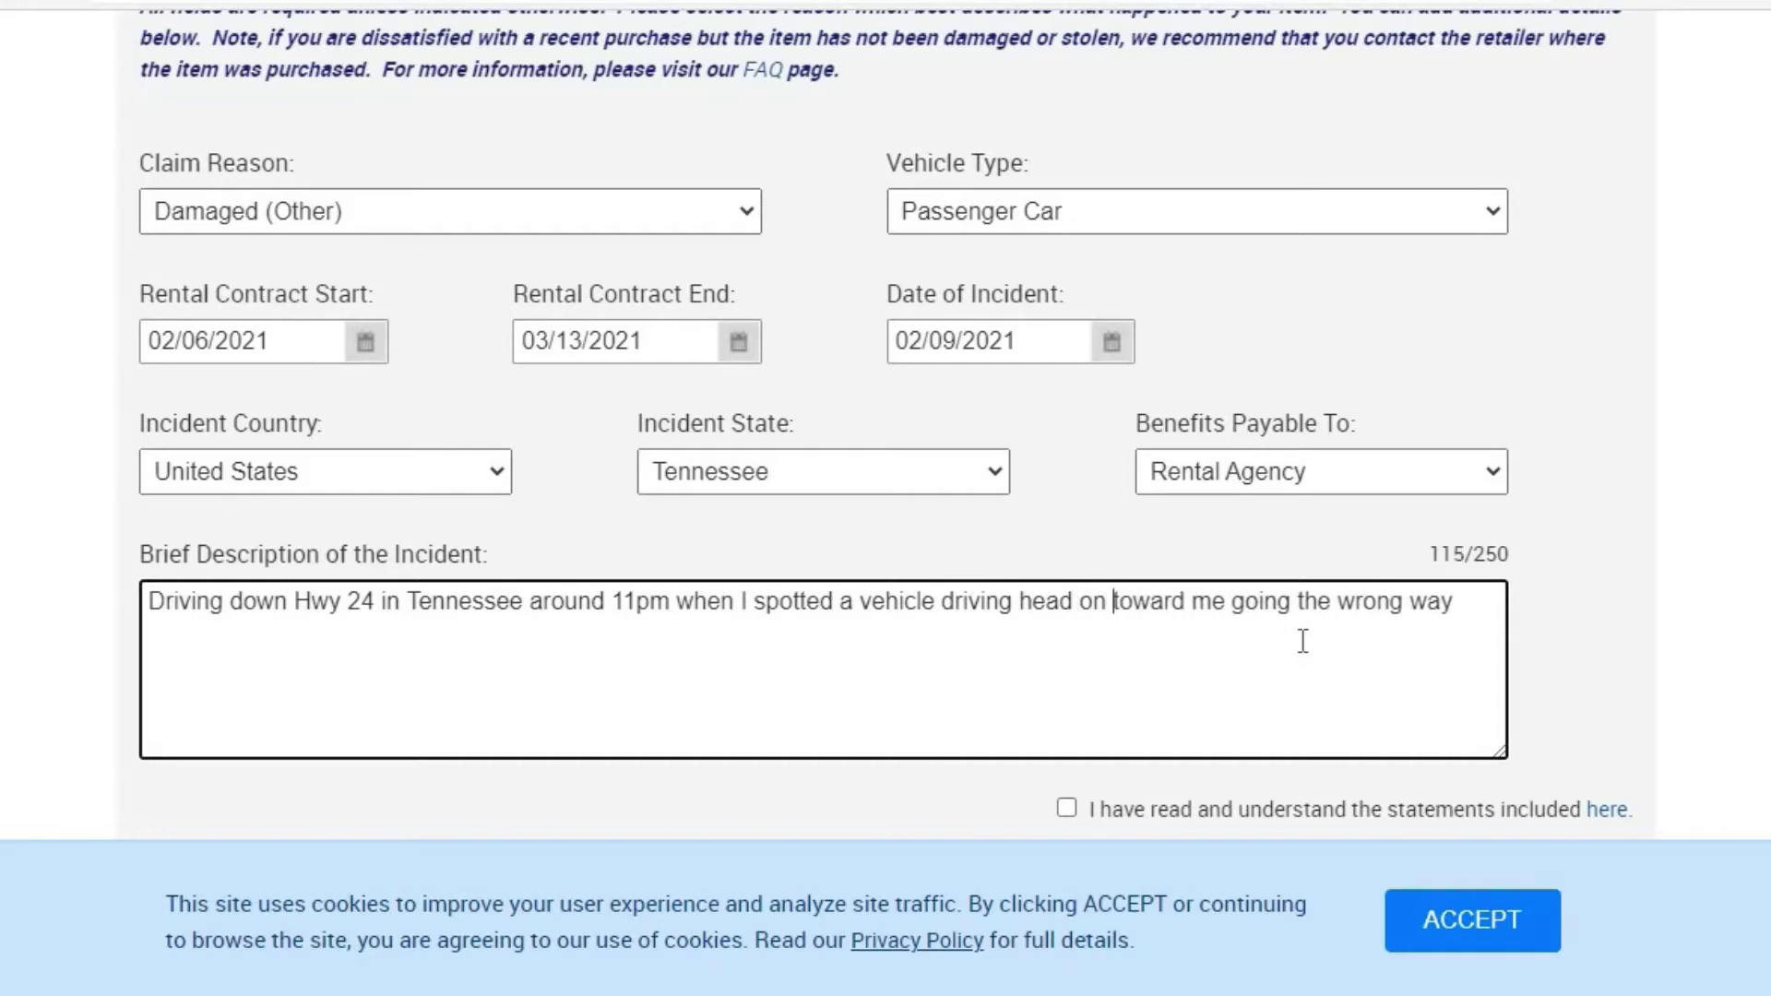
# - Add "(opposite traffic)" after "going the wrong way" at the end of the incident description
pyautogui.press('Right')
pyautogui.press('Right')
pyautogui.press('Right')
pyautogui.press('Right')
pyautogui.press('Right')
pyautogui.press('Right')
pyautogui.press('Right')
pyautogui.press('Right')
pyautogui.press('Right')
pyautogui.press('Right')
pyautogui.press('Right')
pyautogui.press('Right')
pyautogui.press('Right')
pyautogui.press('Right')
pyautogui.press('Right')
pyautogui.press('Right')
pyautogui.press('Right')
pyautogui.press('Right')
pyautogui.press('Right')
pyautogui.press('Right')
pyautogui.write('(opposite traffic)')
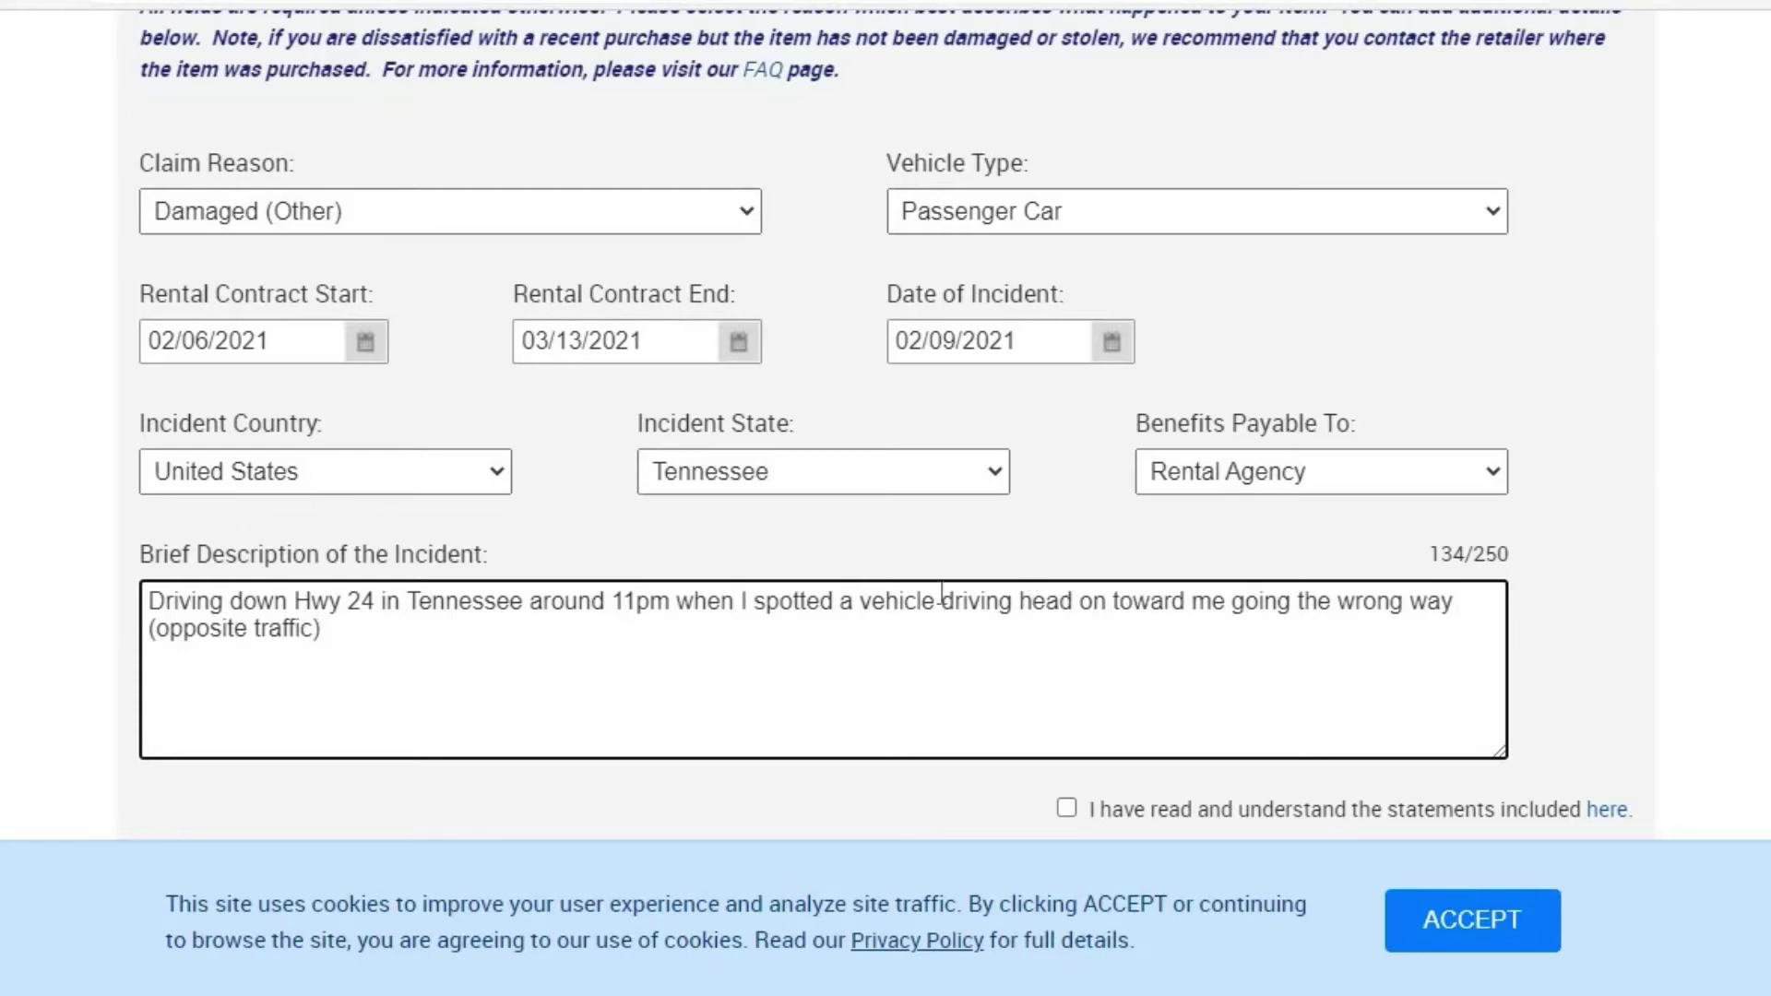
# - Insert "headlights" after "a vehicle" and "full speed" after "driving" in the incident description
pyautogui.click(946, 601)
pyautogui.write('head')
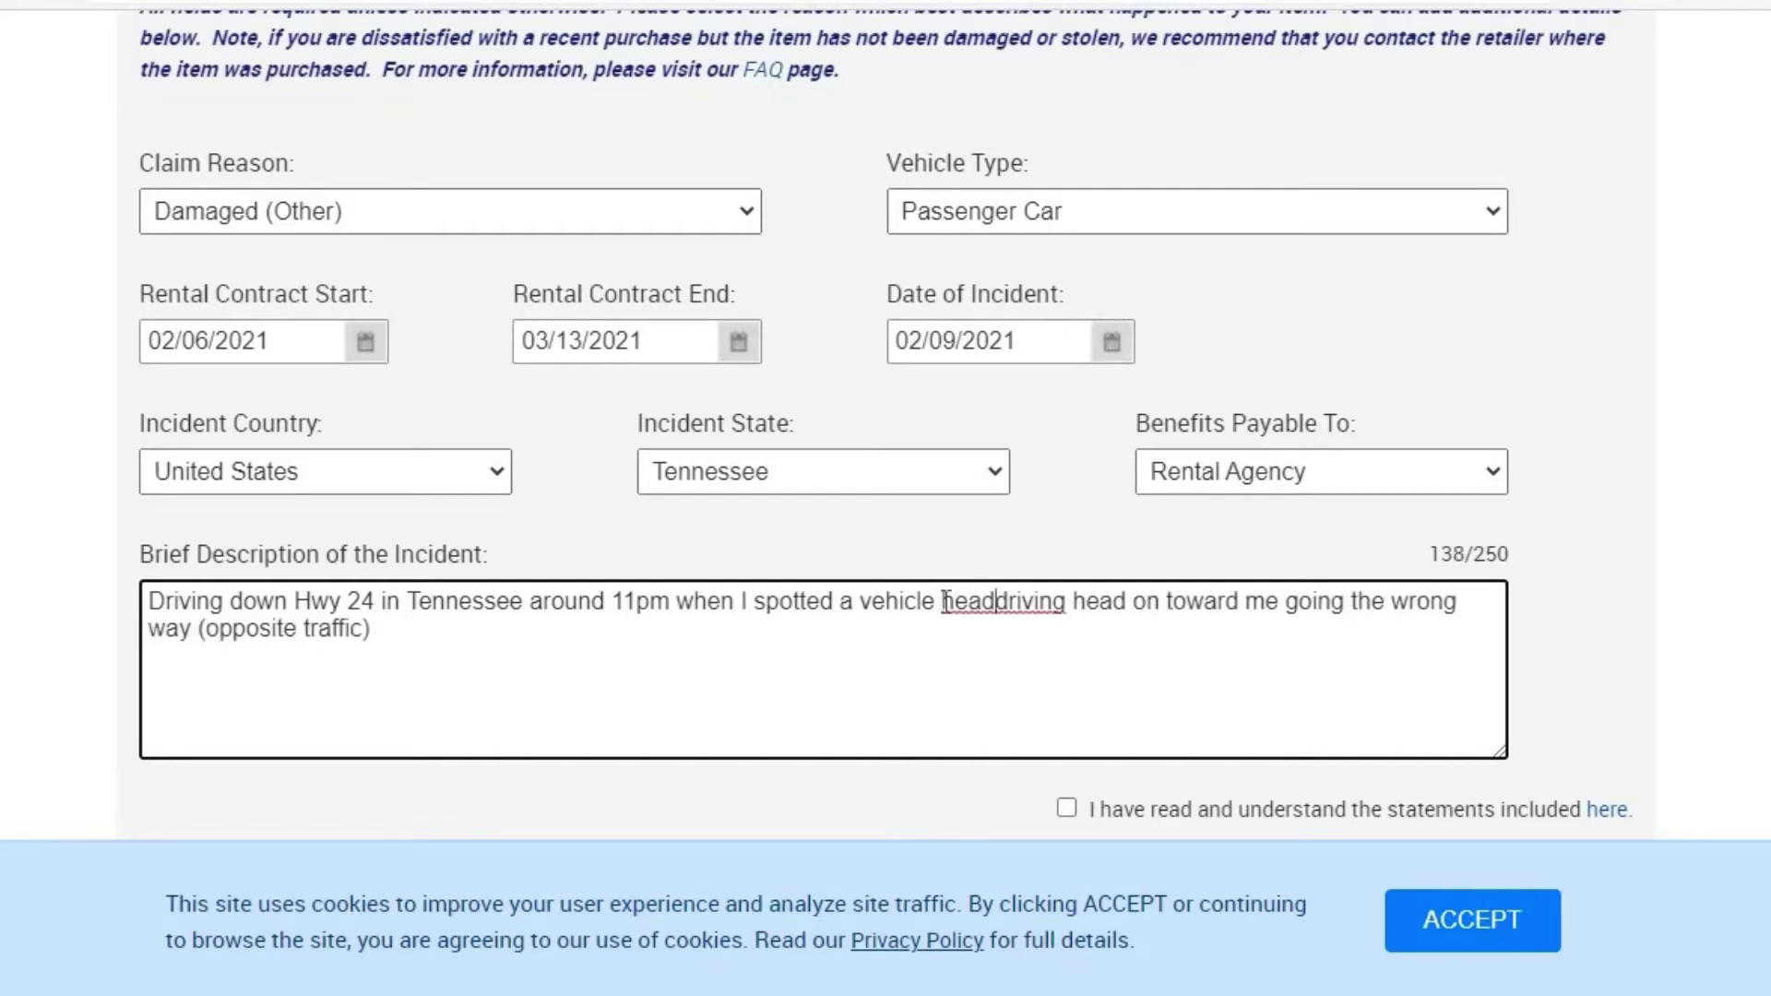
pyautogui.write('lights')
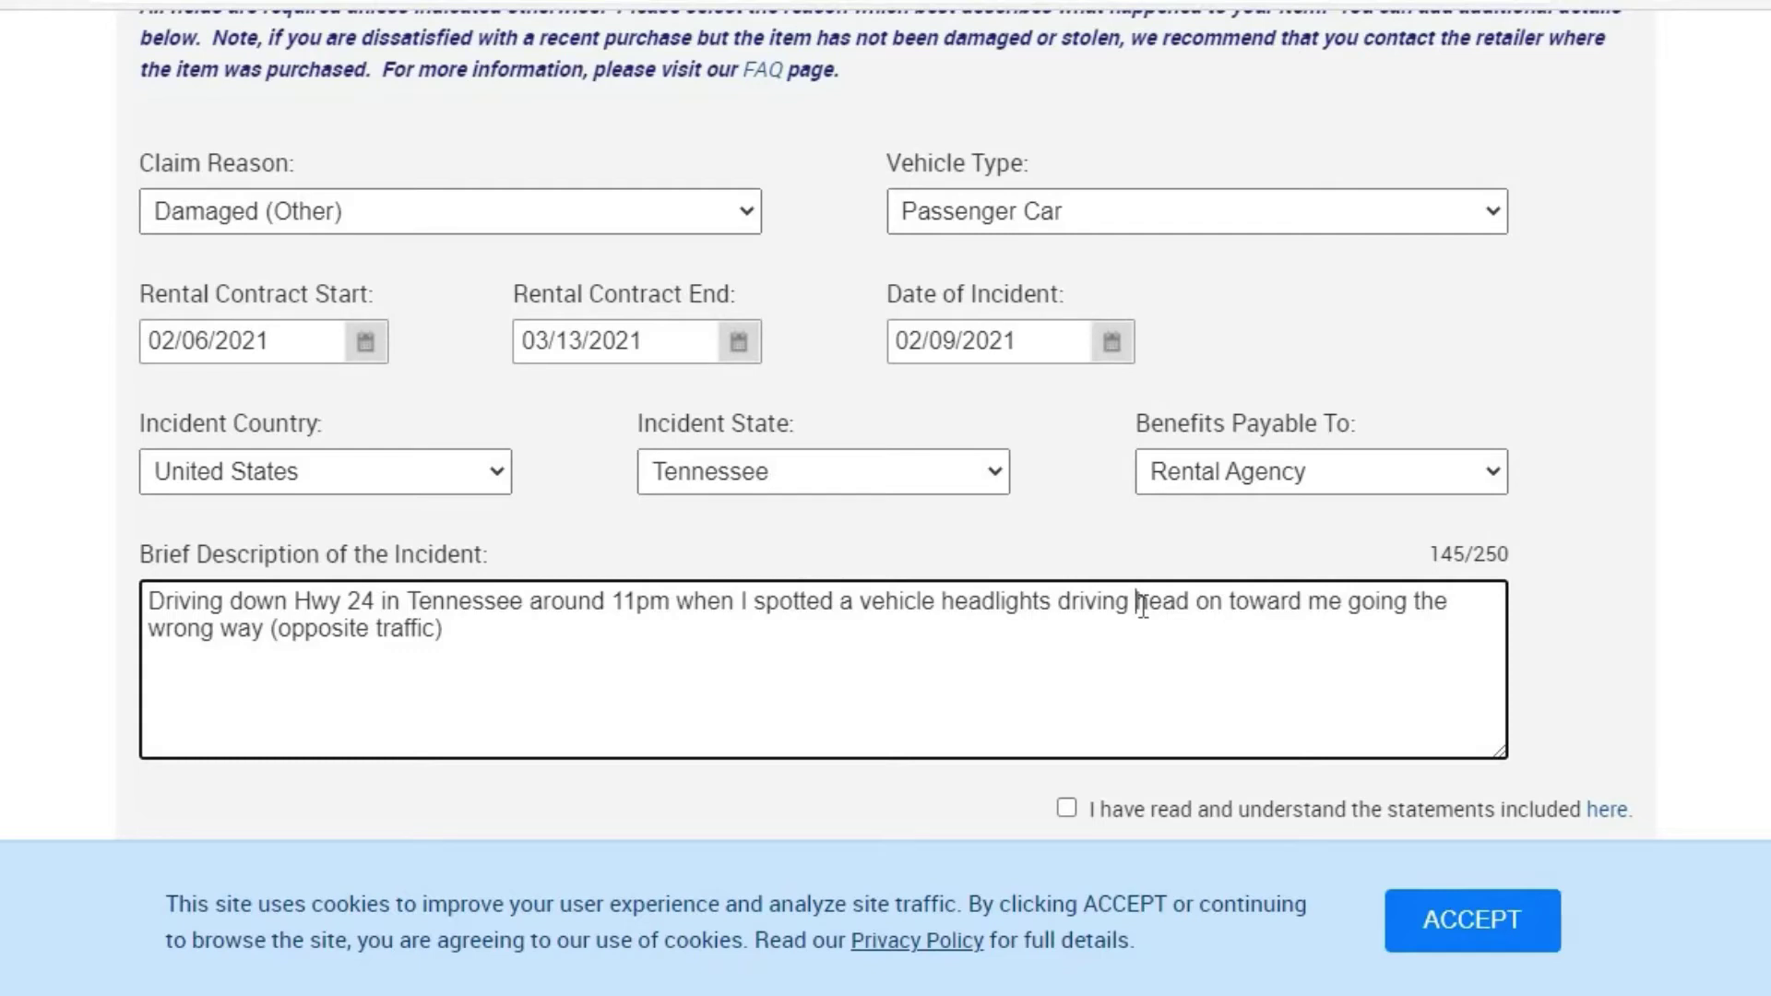
pyautogui.write('full spee')
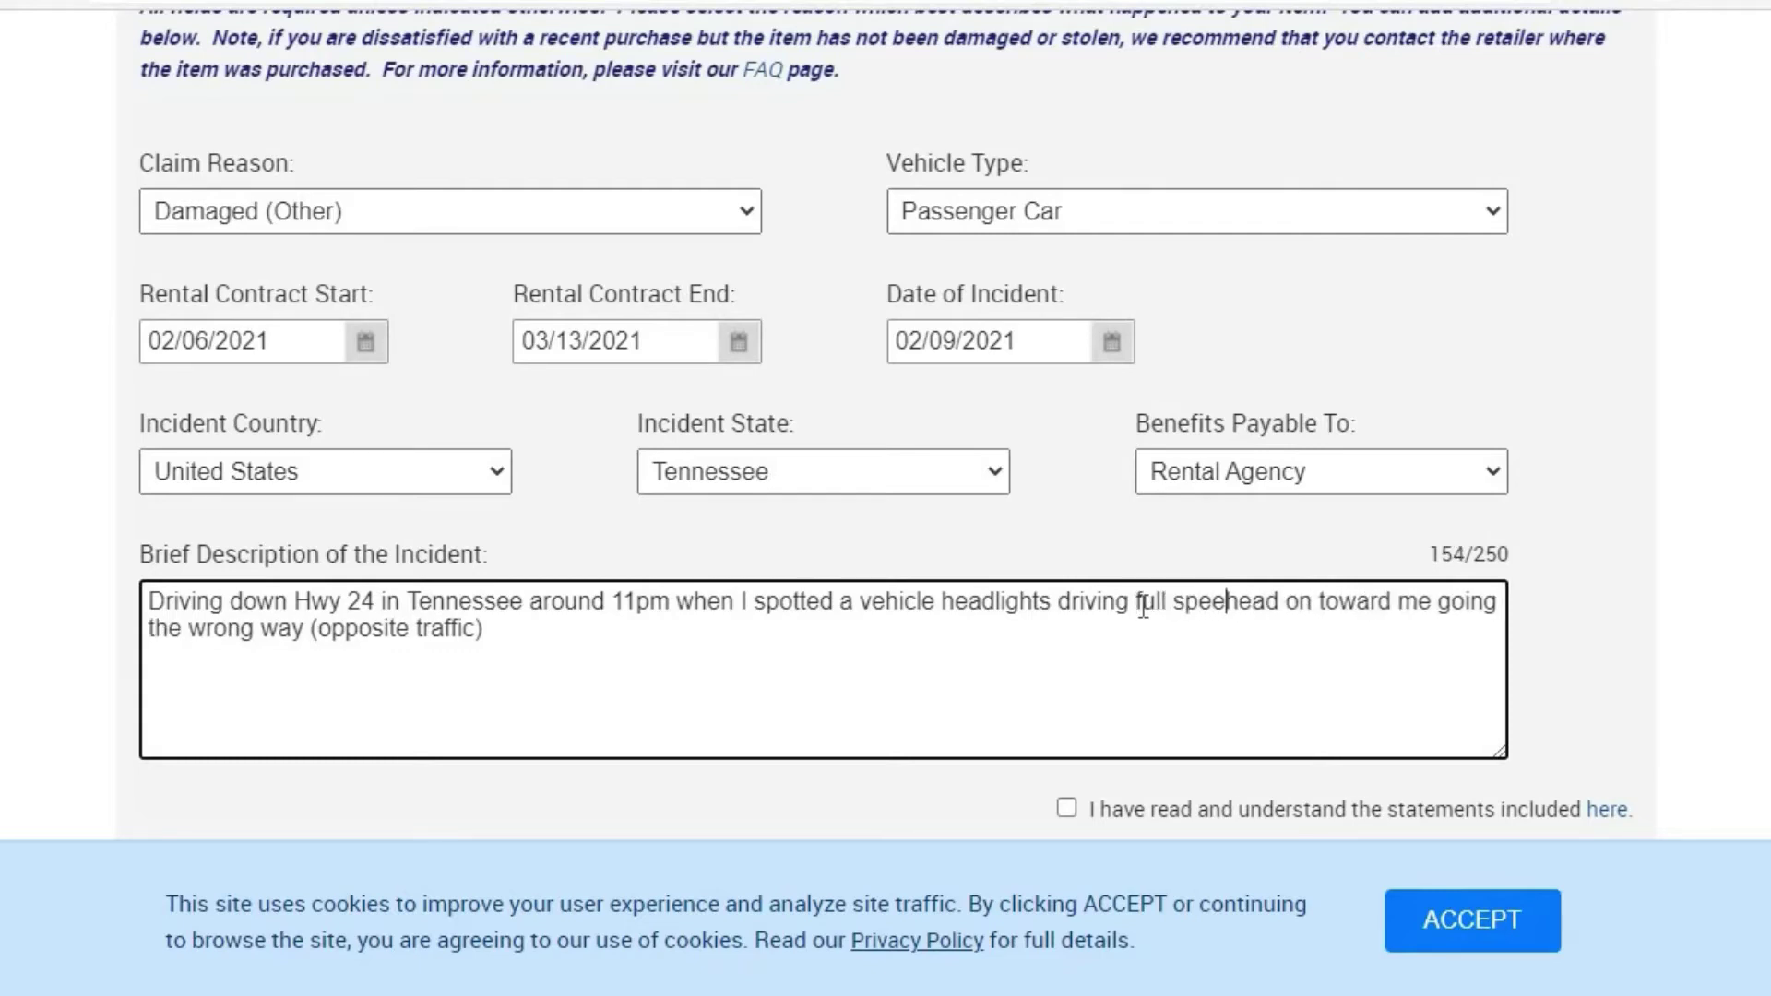
pyautogui.write('d')
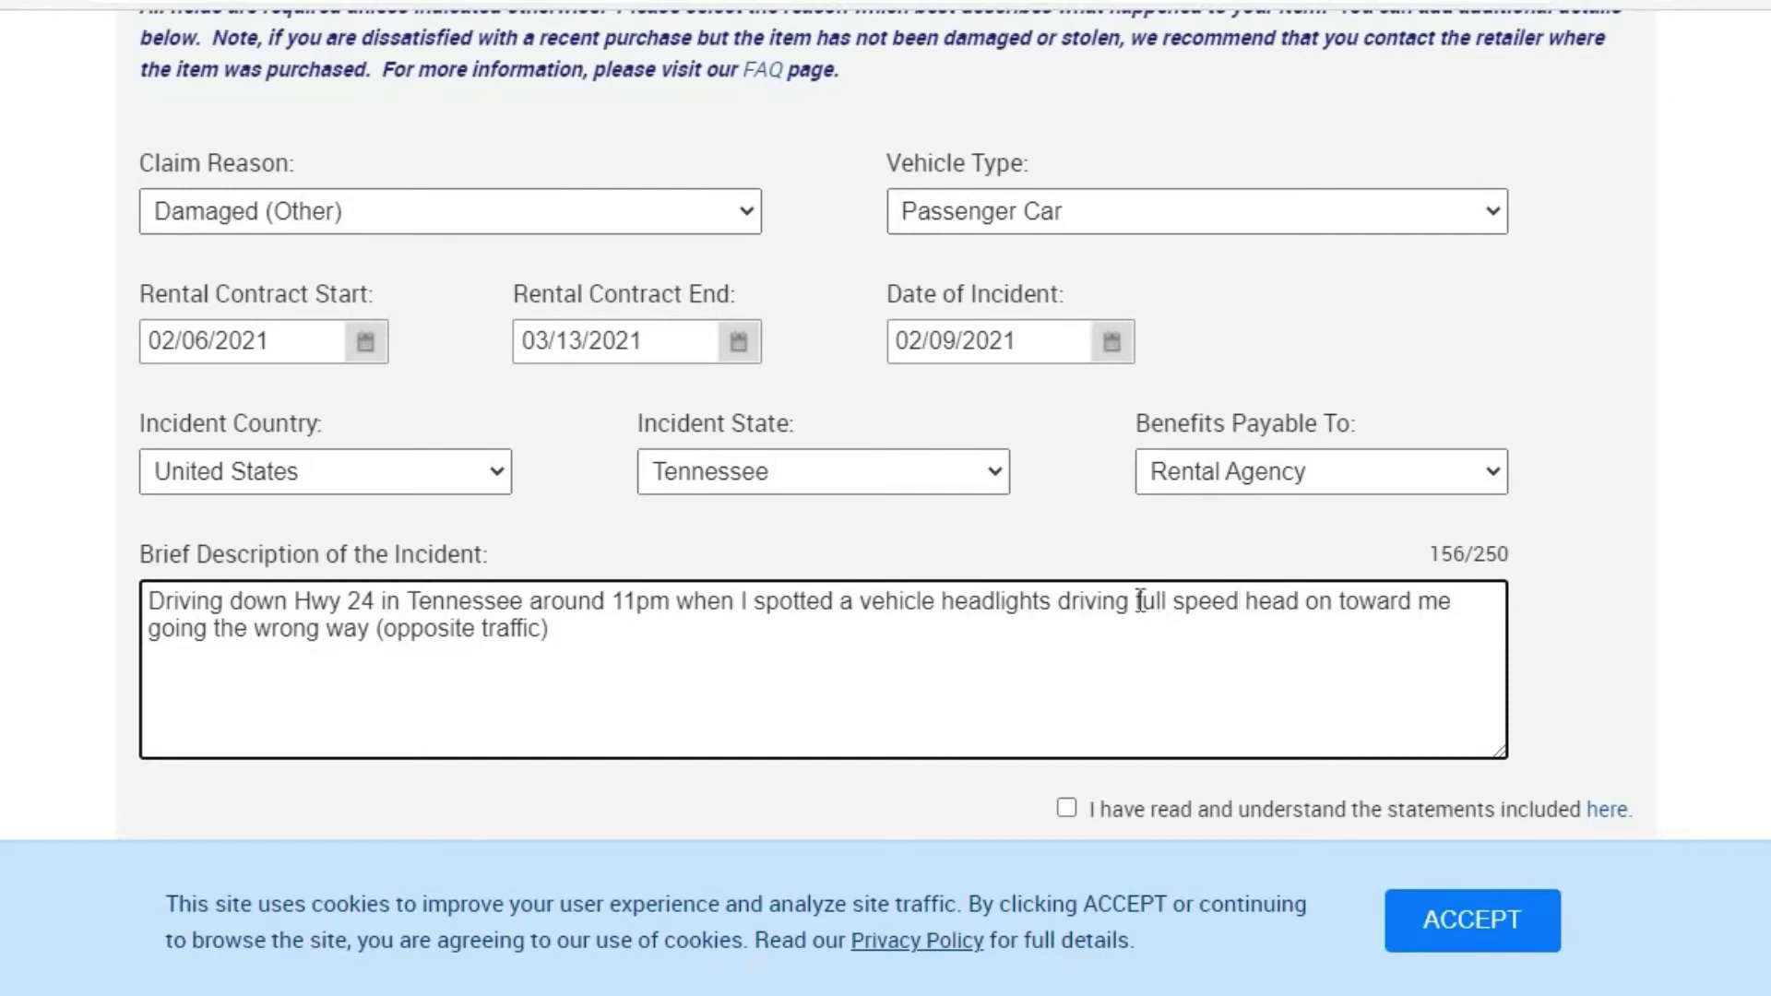
# - Replace "driving full speed" with "rapidly approaching" in the incident description
pyautogui.click(1133, 602)
pyautogui.click(1238, 601)
pyautogui.press('BackSpace')
pyautogui.press('BackSpace')
pyautogui.press('BackSpace')
pyautogui.press('BackSpace')
pyautogui.press('BackSpace')
pyautogui.press('BackSpace')
pyautogui.press('BackSpace')
pyautogui.press('BackSpace')
pyautogui.press('BackSpace')
pyautogui.press('BackSpace')
pyautogui.press('BackSpace')
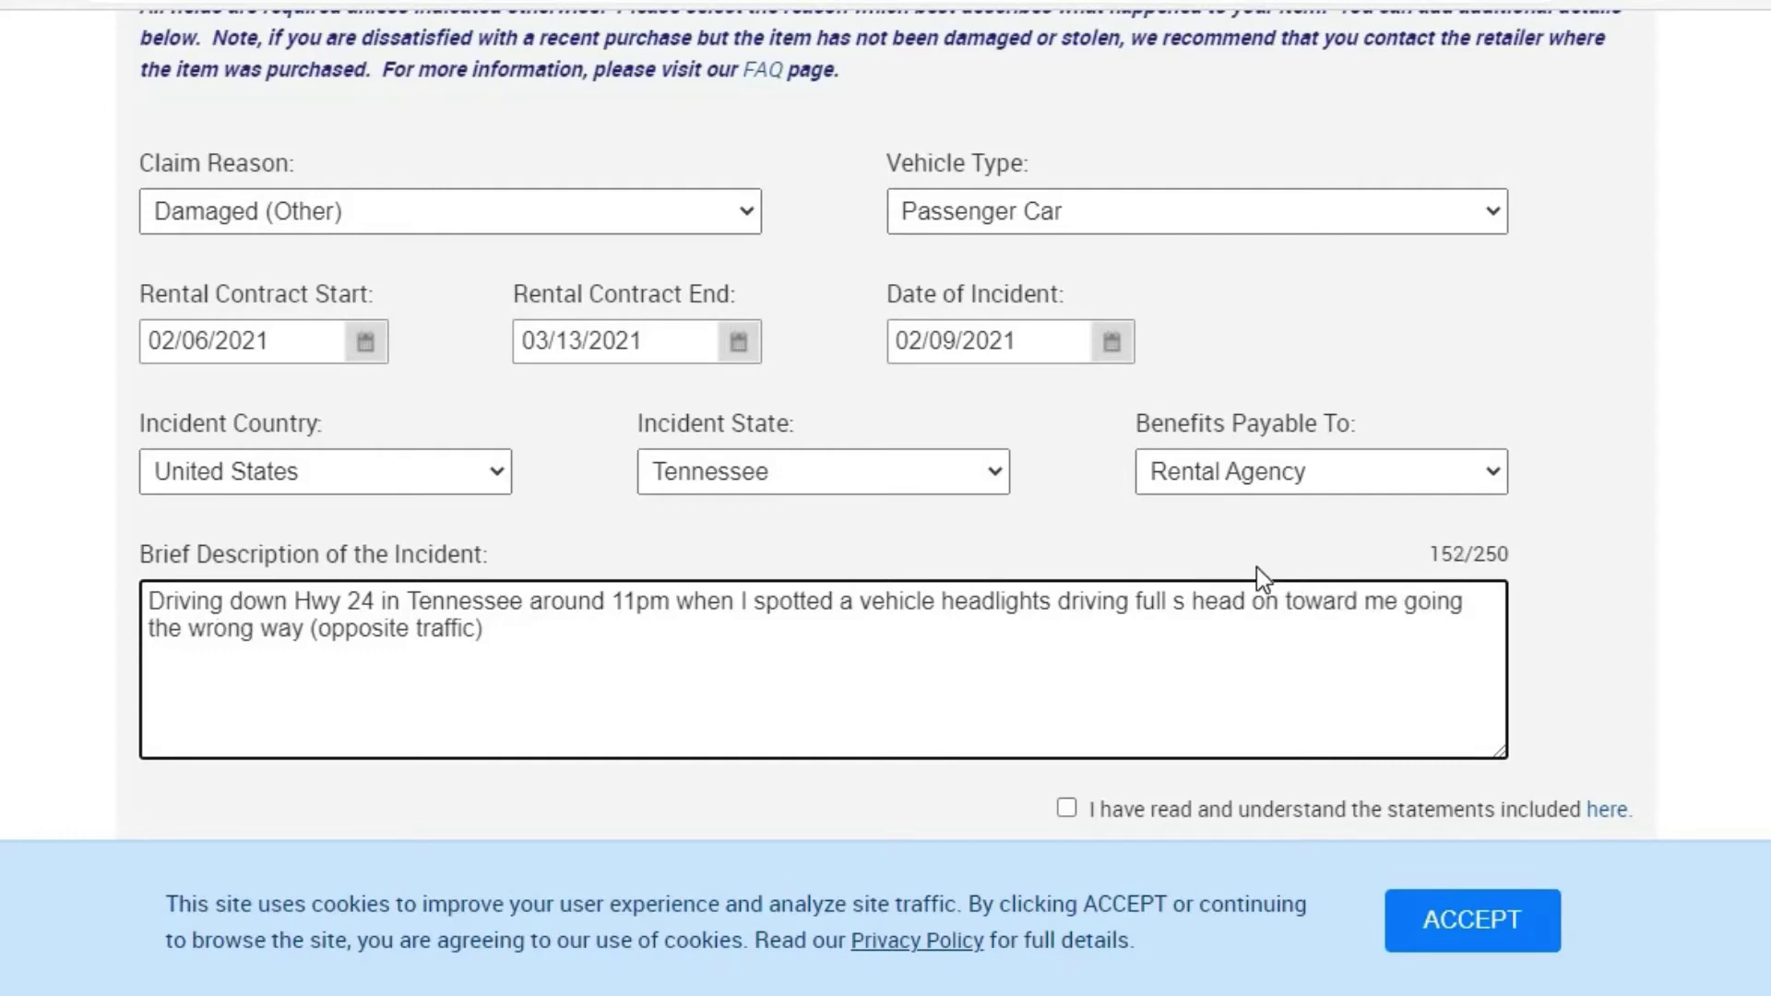
pyautogui.press('BackSpace')
pyautogui.press('BackSpace')
pyautogui.press('BackSpace')
pyautogui.press('BackSpace')
pyautogui.press('BackSpace')
pyautogui.press('BackSpace')
pyautogui.press('BackSpace')
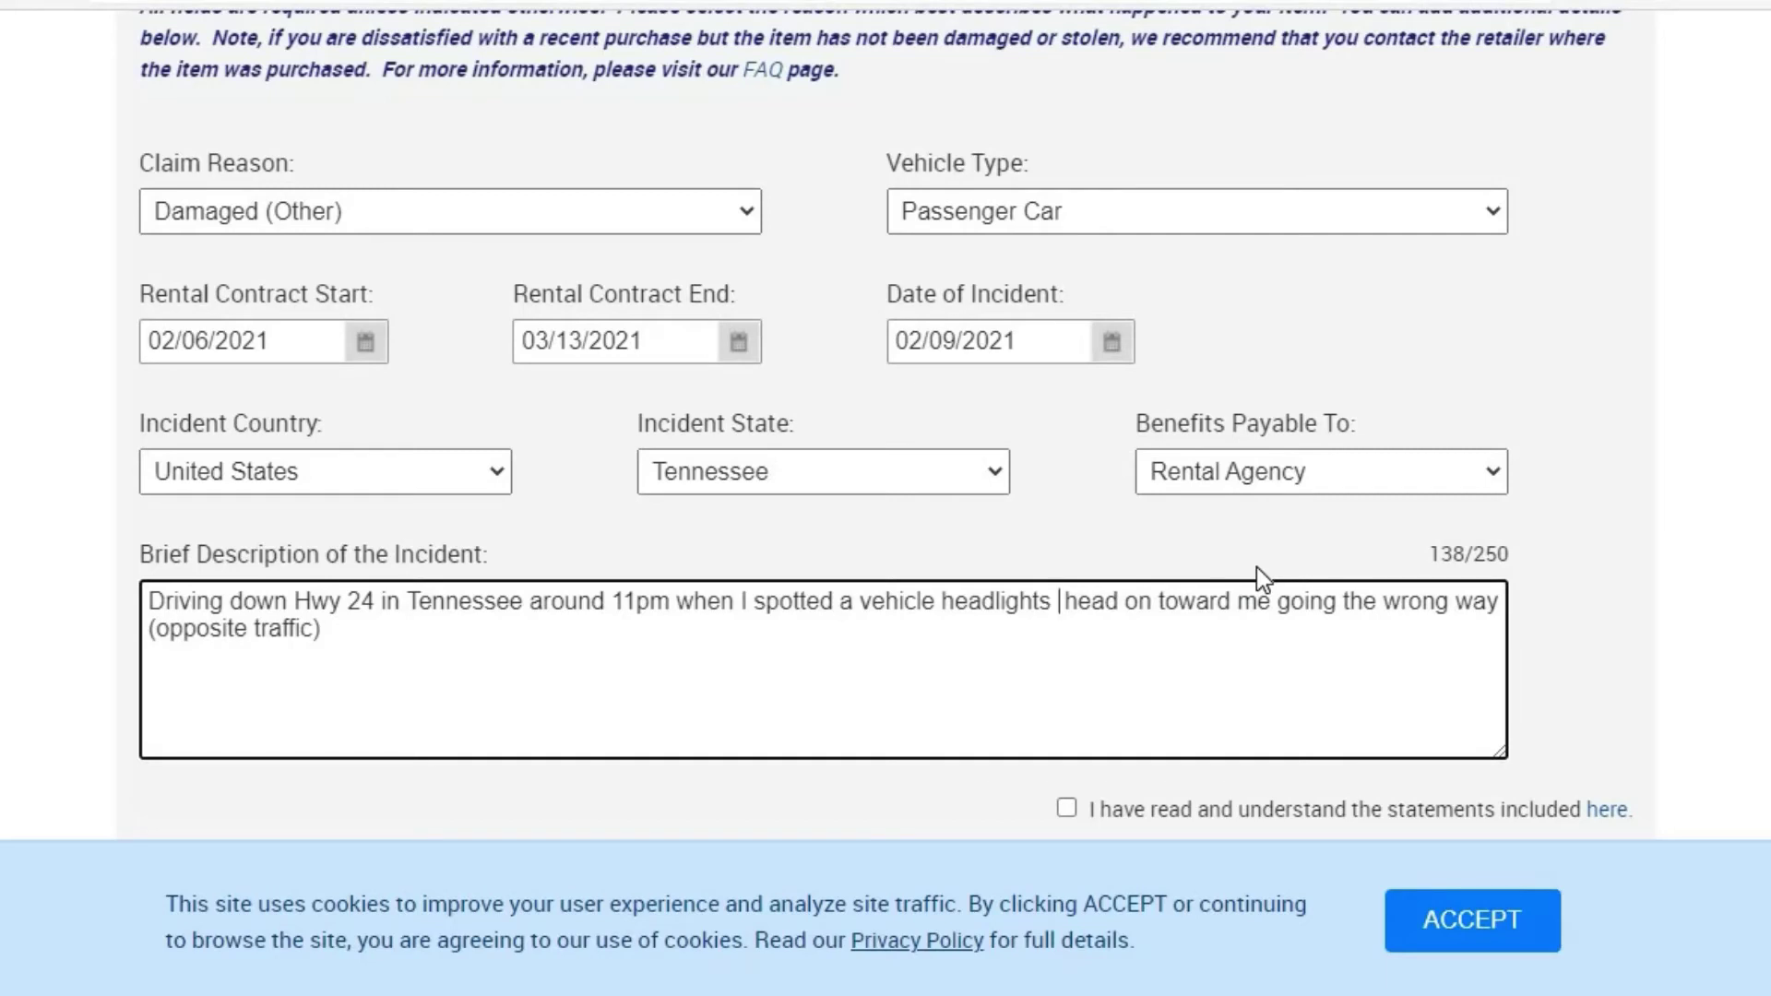
pyautogui.write('rapidl')
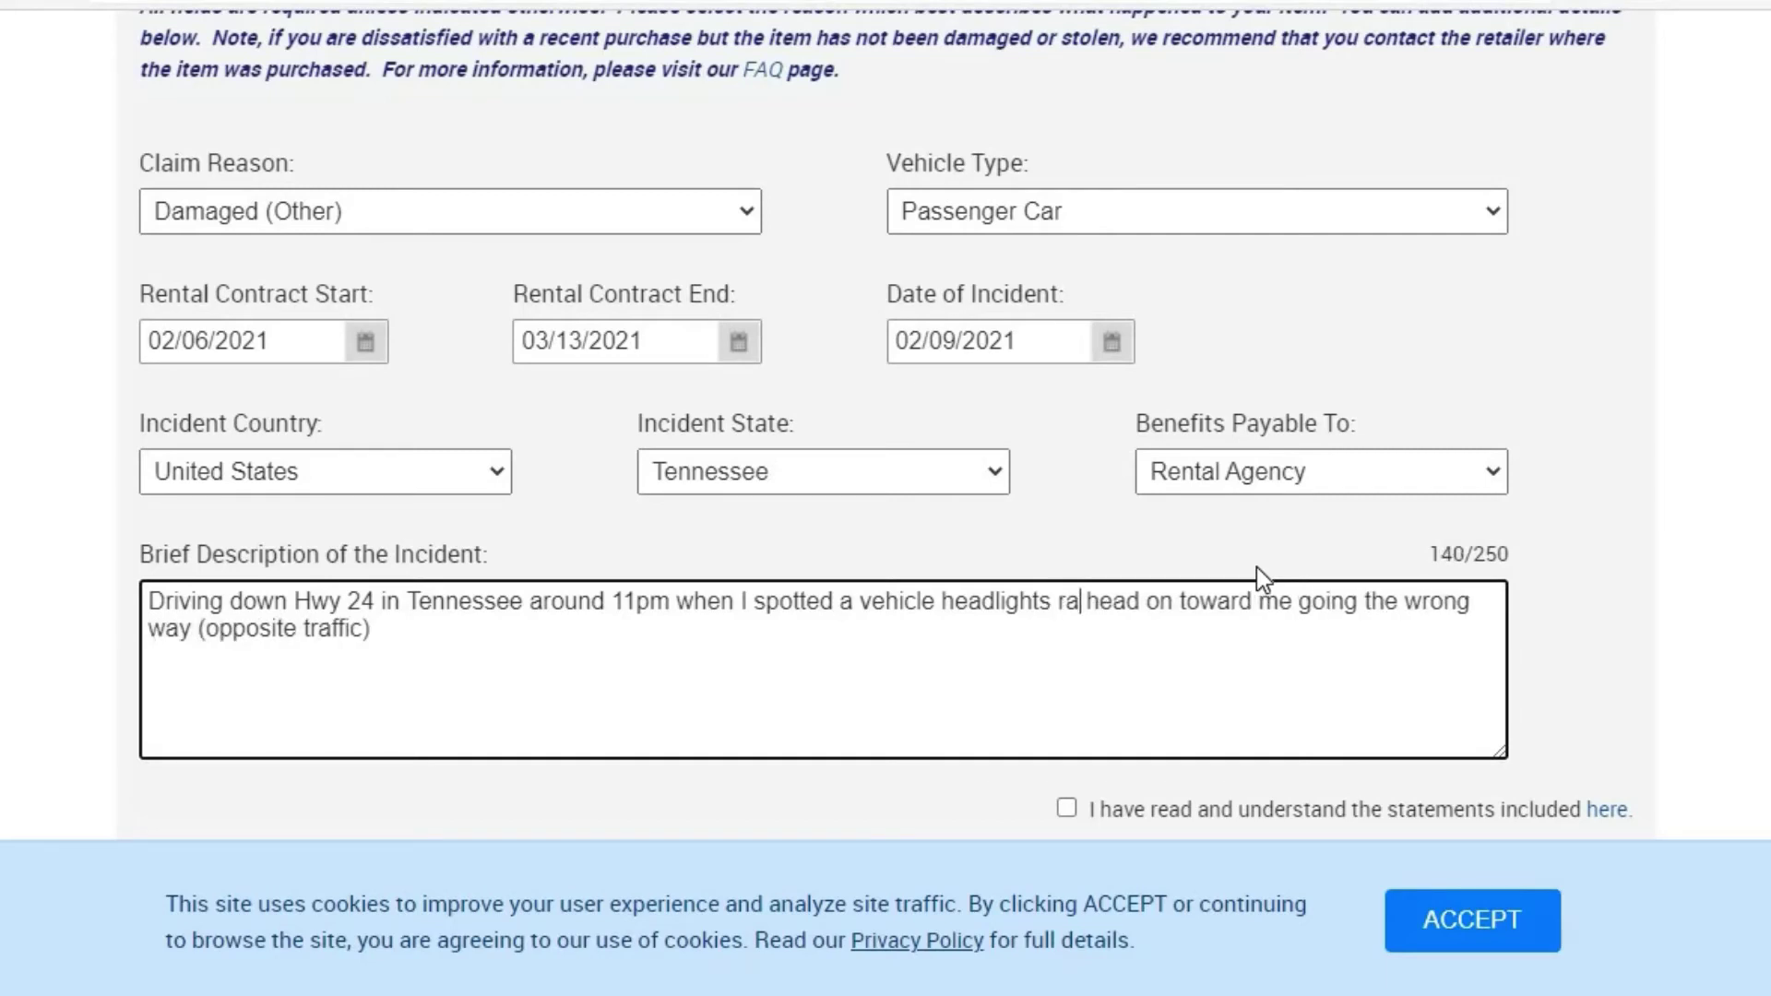
pyautogui.write('y appro')
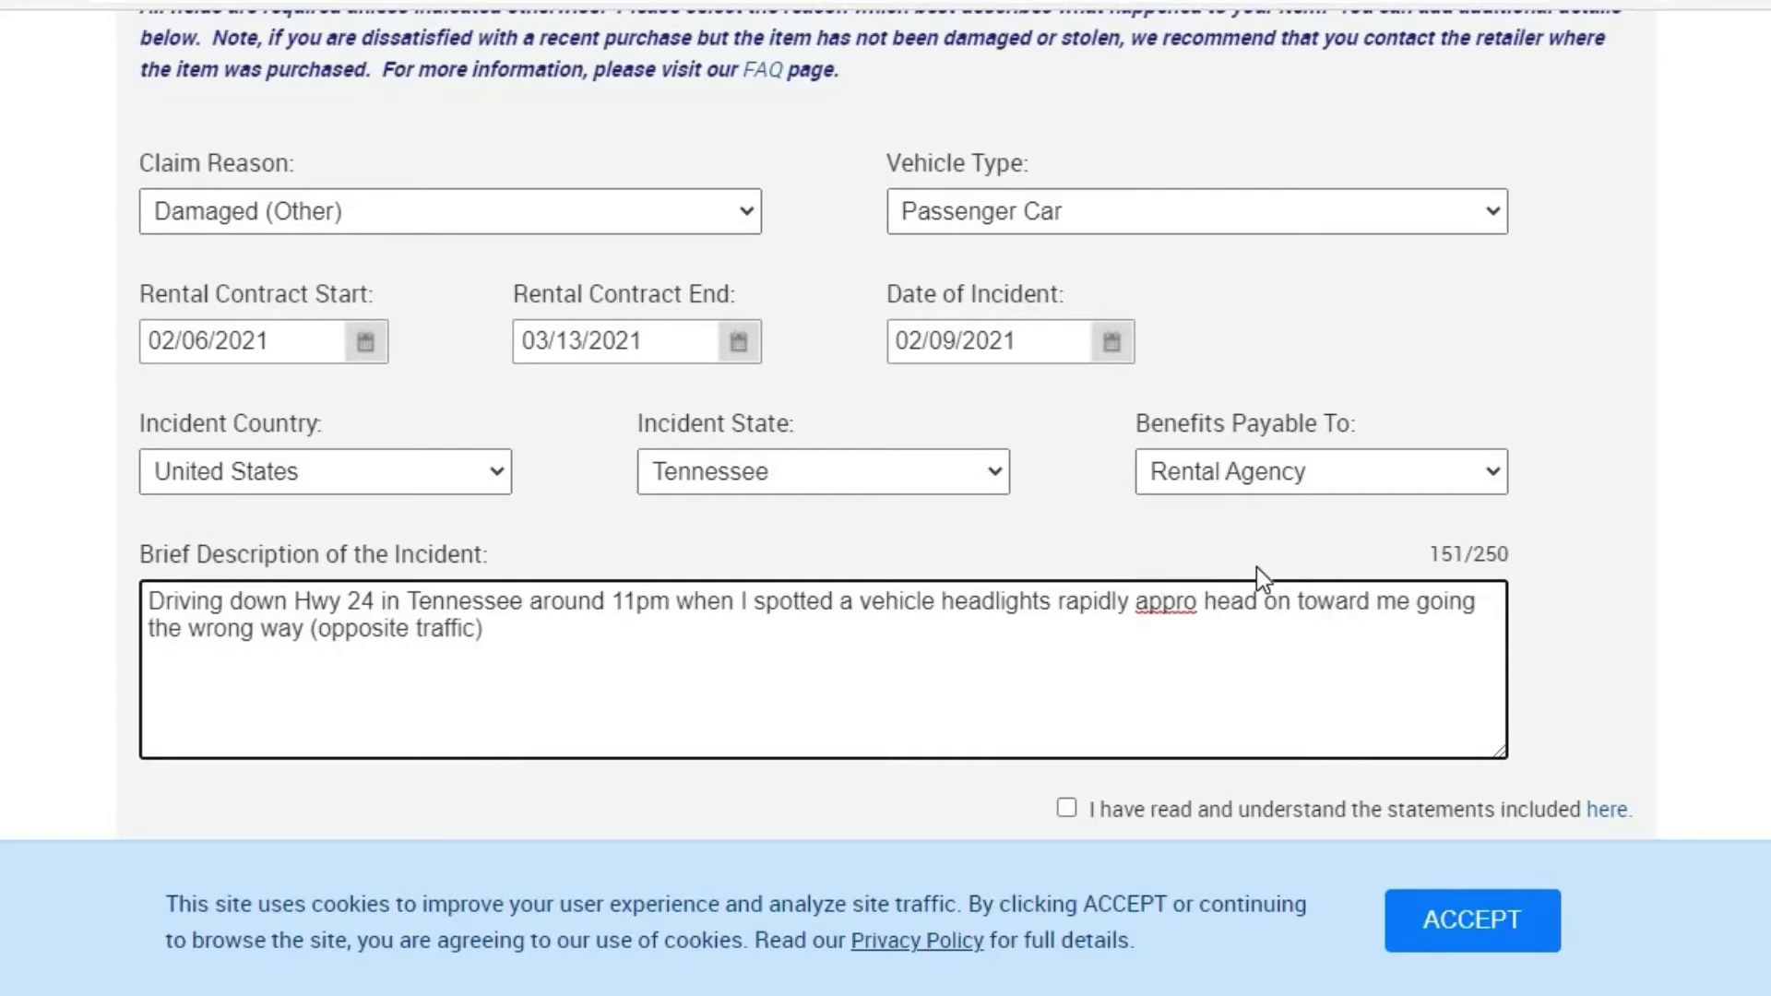
pyautogui.write('aching')
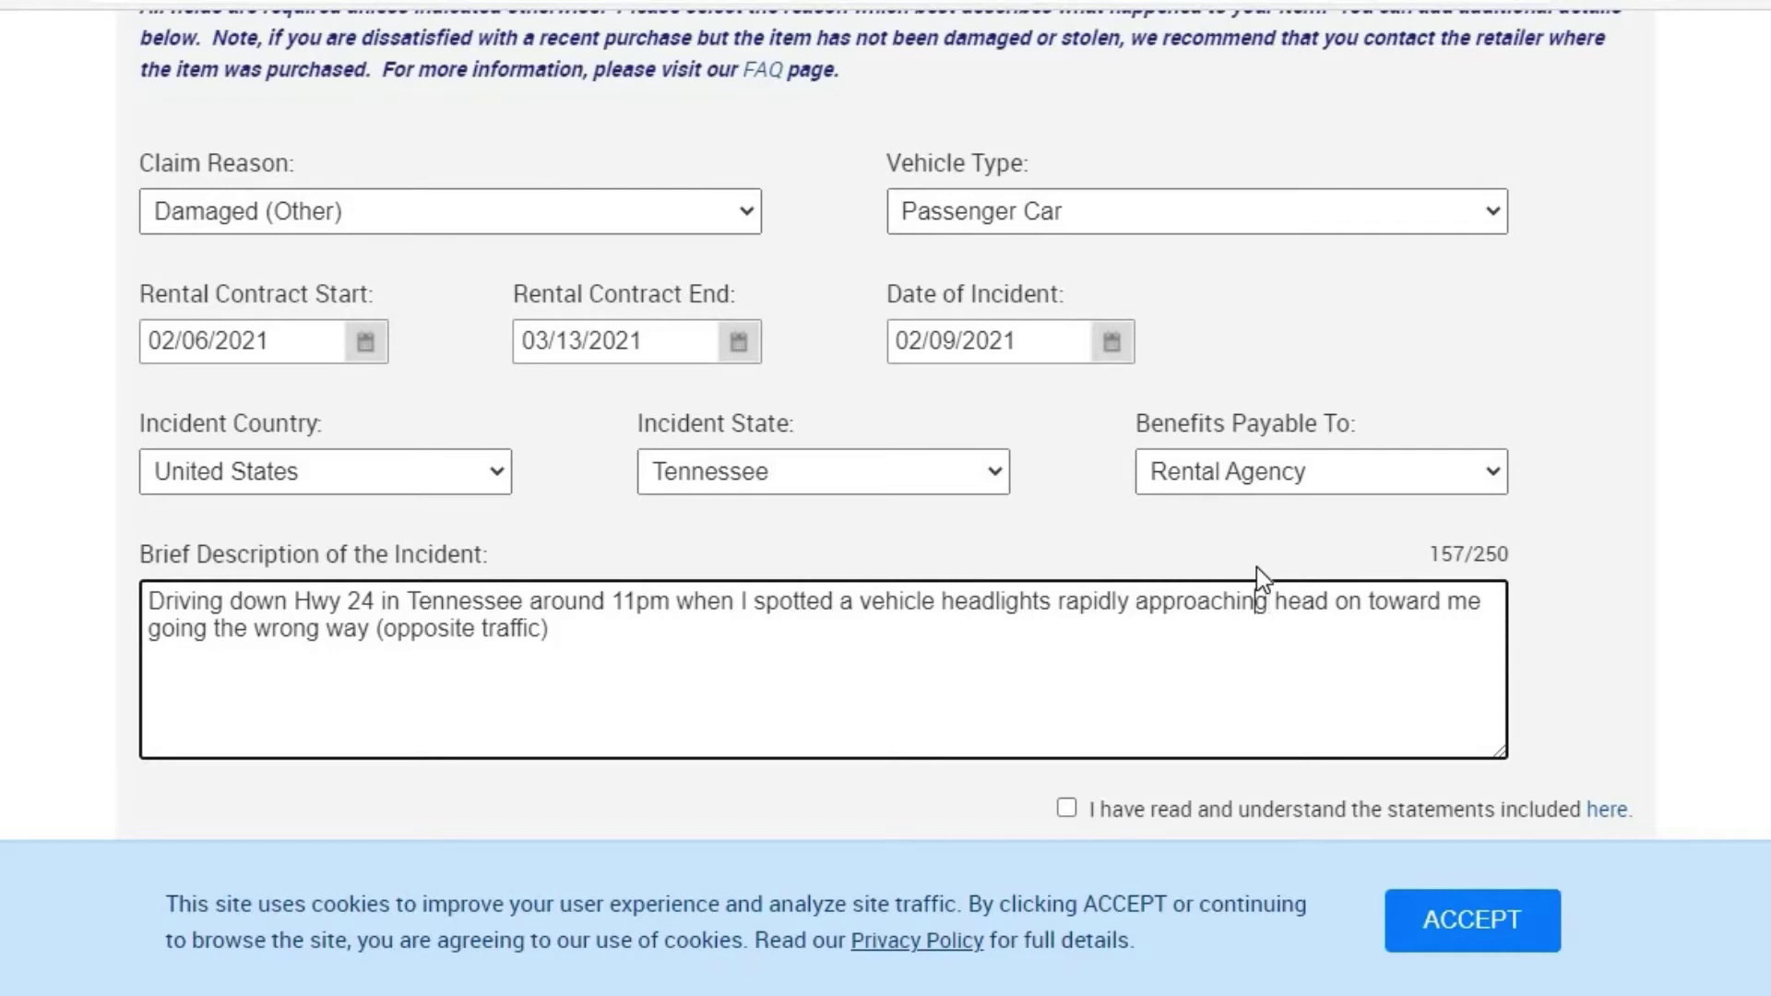
# - Reword the start of the description to "I was driving" and change "vehicle" to "vehicle's" before "headlights"
pyautogui.press('Left')
pyautogui.press('Left')
pyautogui.press('Left')
pyautogui.press('Left')
pyautogui.press('Left')
pyautogui.press('Left')
pyautogui.press('Left')
pyautogui.press('Left')
pyautogui.press('Left')
pyautogui.press('Left')
pyautogui.press('Left')
pyautogui.press('Left')
pyautogui.press('Left')
pyautogui.press('Left')
pyautogui.press('Left')
pyautogui.press('Left')
pyautogui.press('Left')
pyautogui.press('Left')
pyautogui.press('Left')
pyautogui.press('Left')
pyautogui.press('Left')
pyautogui.press('Left')
pyautogui.press('Left')
pyautogui.press('Left')
pyautogui.press('Left')
pyautogui.press('Left')
pyautogui.press('Left')
pyautogui.press('Left')
pyautogui.press('Left')
pyautogui.press('Left')
pyautogui.press('Left')
pyautogui.press('Left')
pyautogui.press('Left')
pyautogui.press('Left')
pyautogui.press('Left')
pyautogui.press('Left')
pyautogui.press('Left')
pyautogui.press('Left')
pyautogui.press('Left')
pyautogui.press('Left')
pyautogui.write('I was')
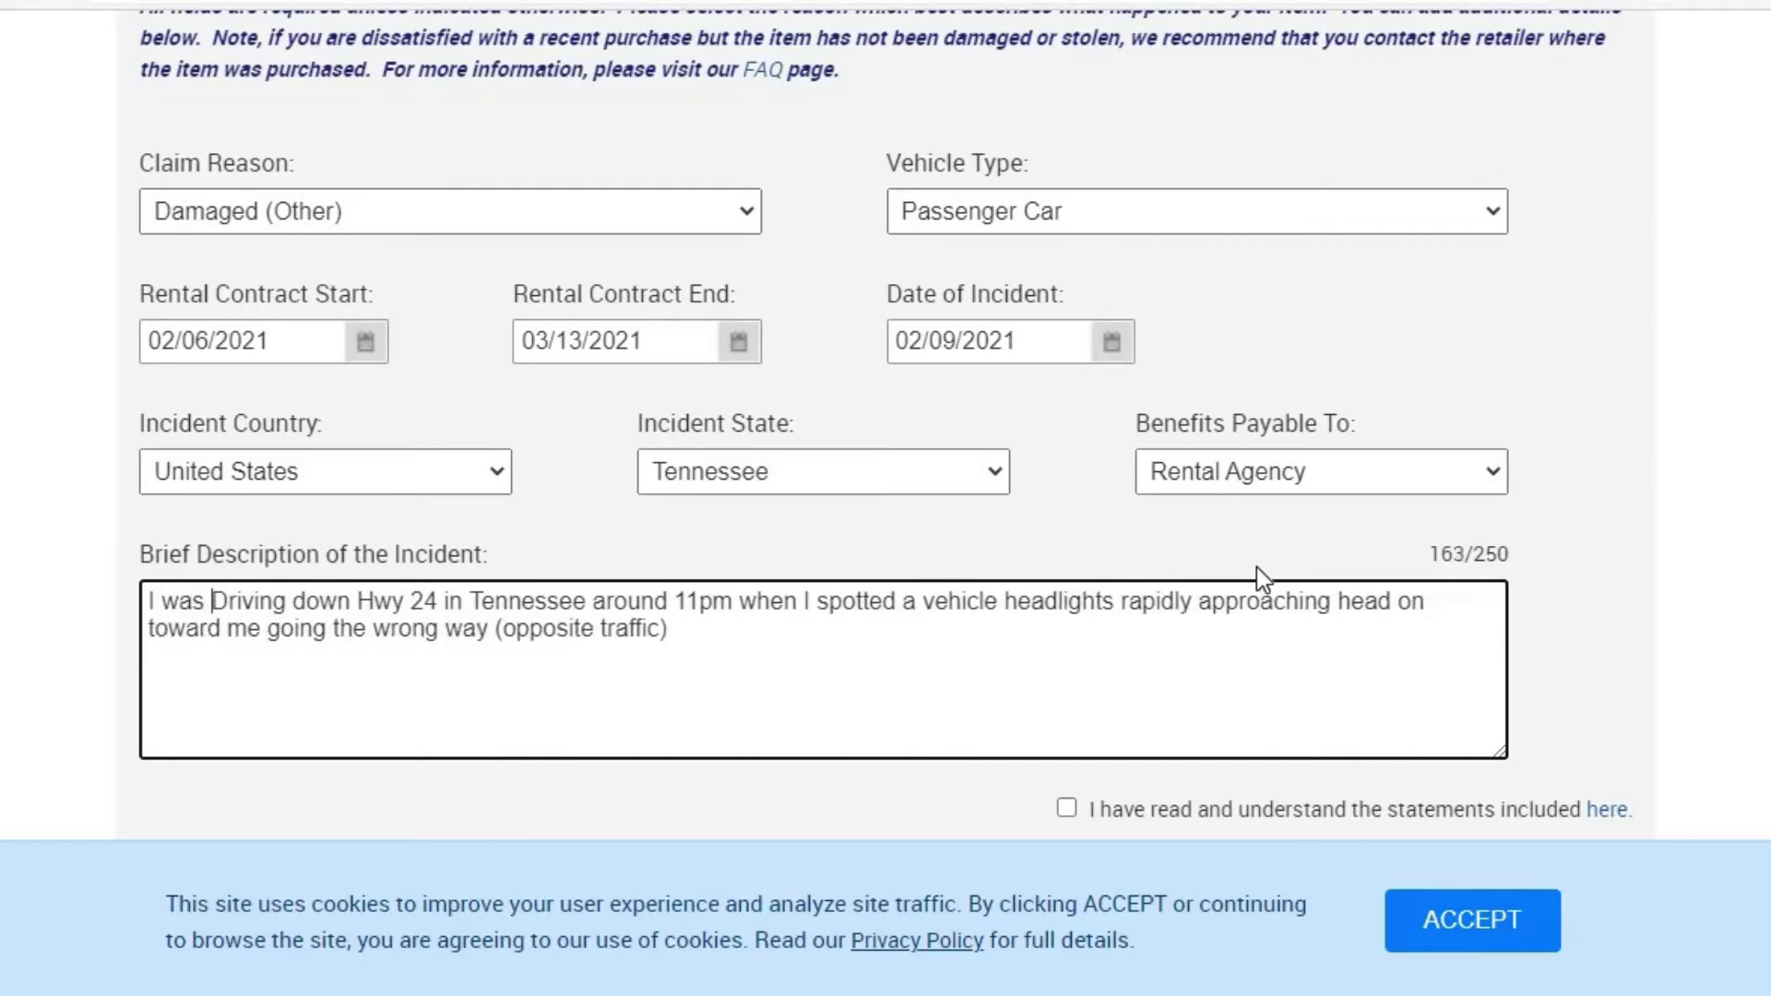
pyautogui.press('Delete')
pyautogui.write('d')
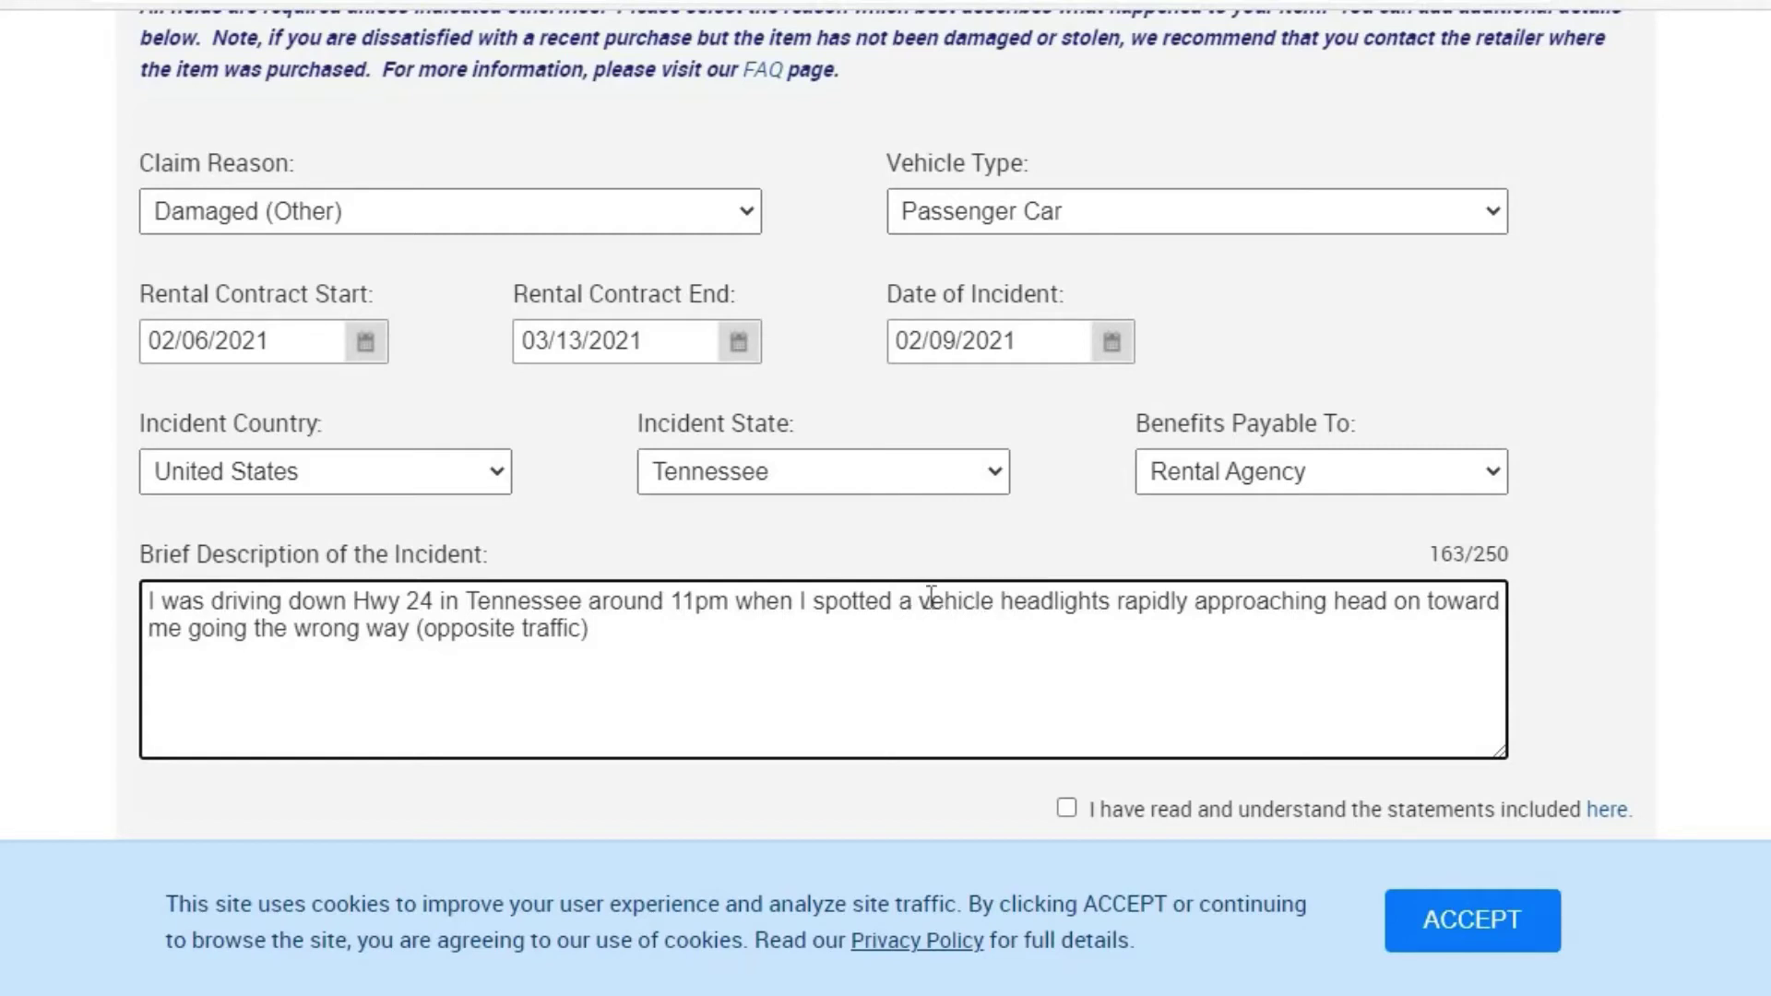
pyautogui.click(996, 601)
pyautogui.write("'s")
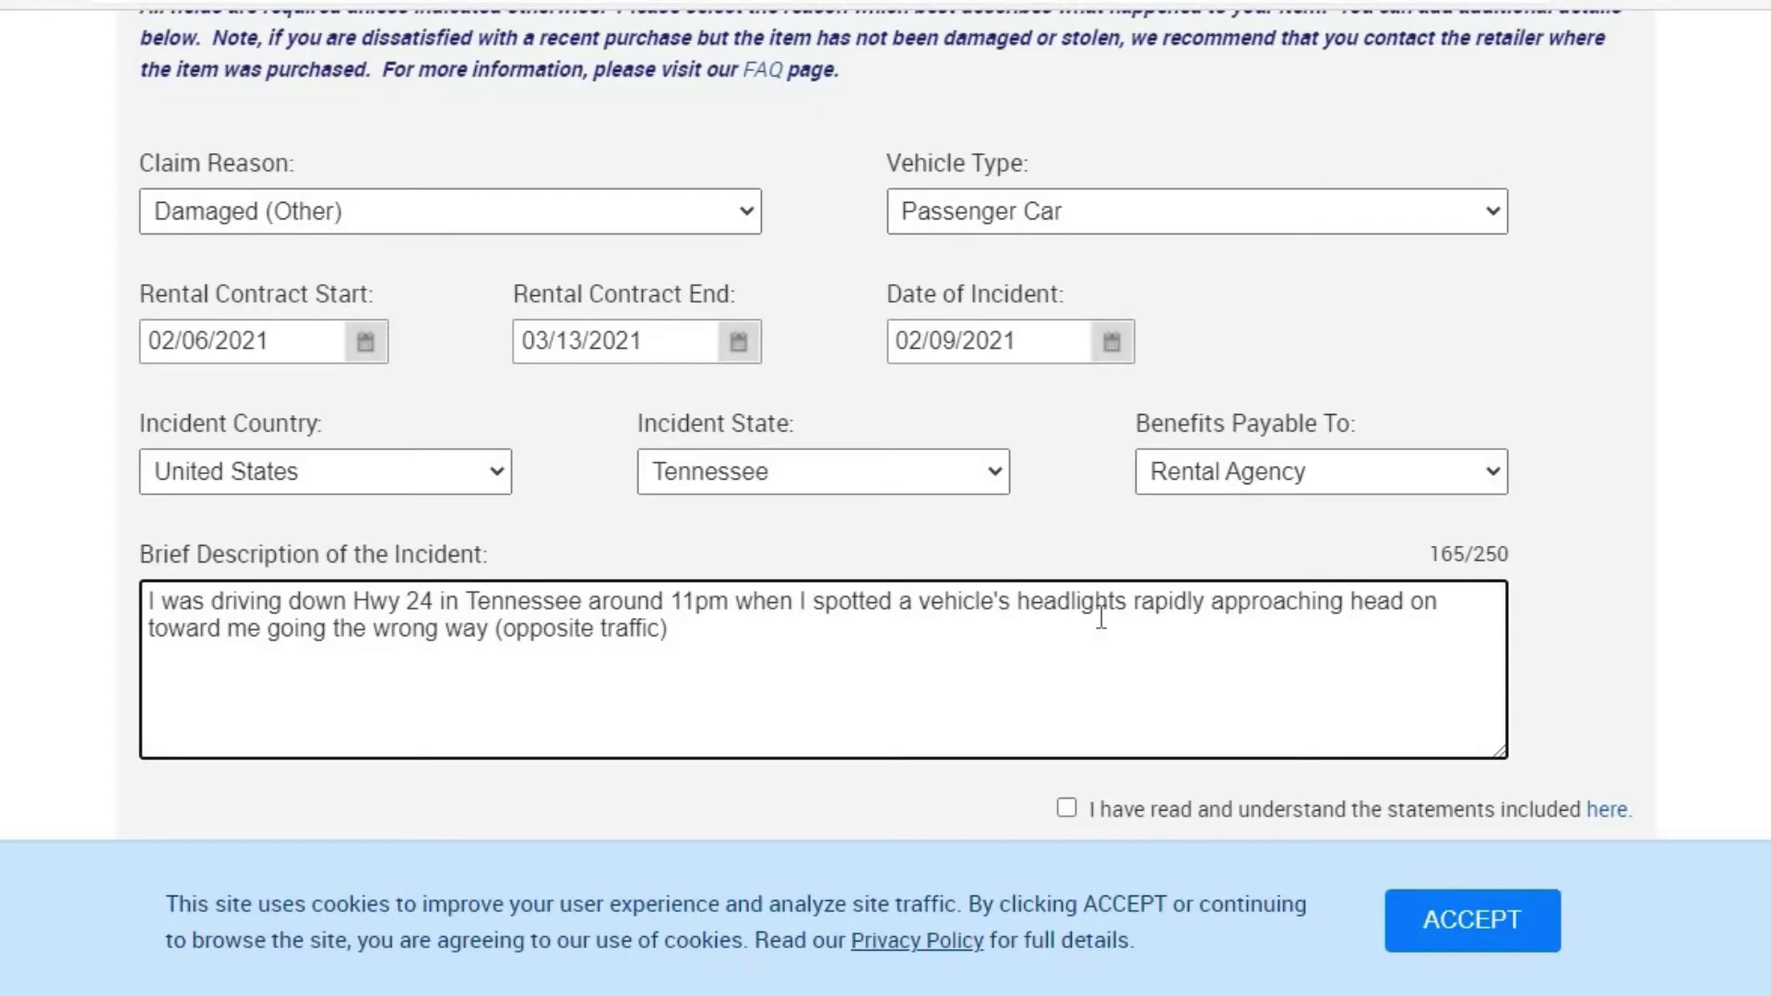
# - End the first sentence with a period and add "To avoid a head on collision, I swerve the vehicle"
pyautogui.click(678, 628)
pyautogui.write('. To avoid a head o')
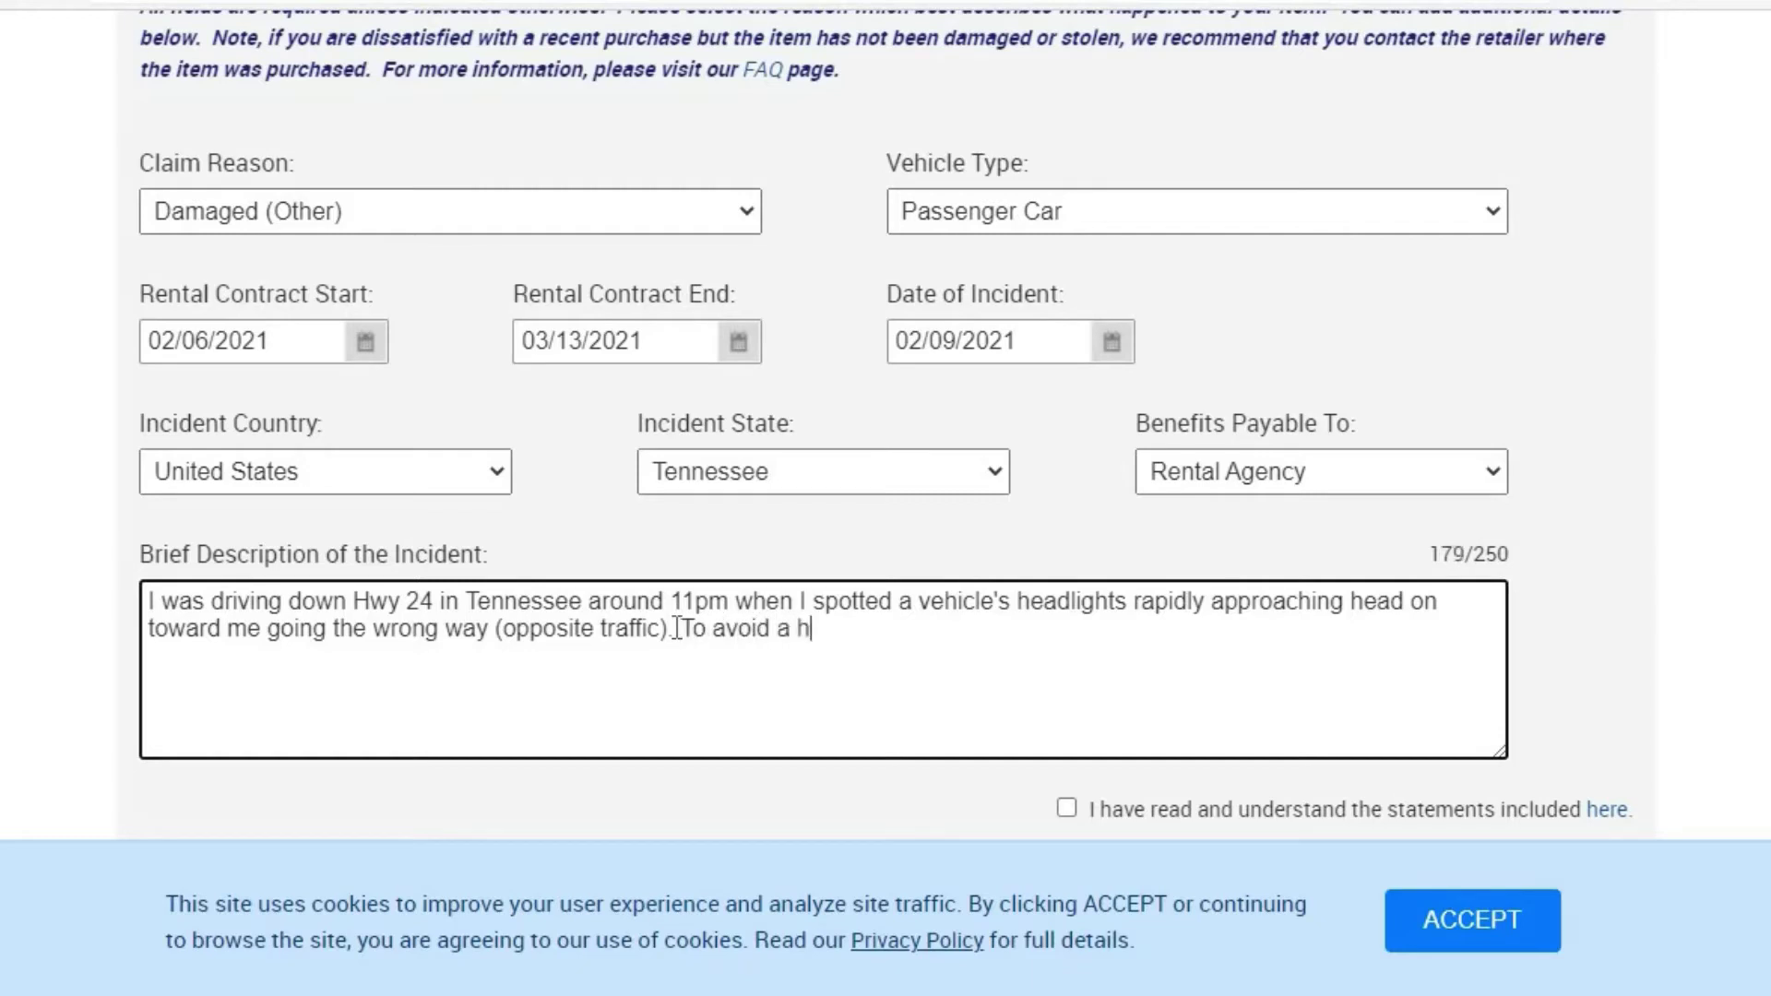
pyautogui.write('collis')
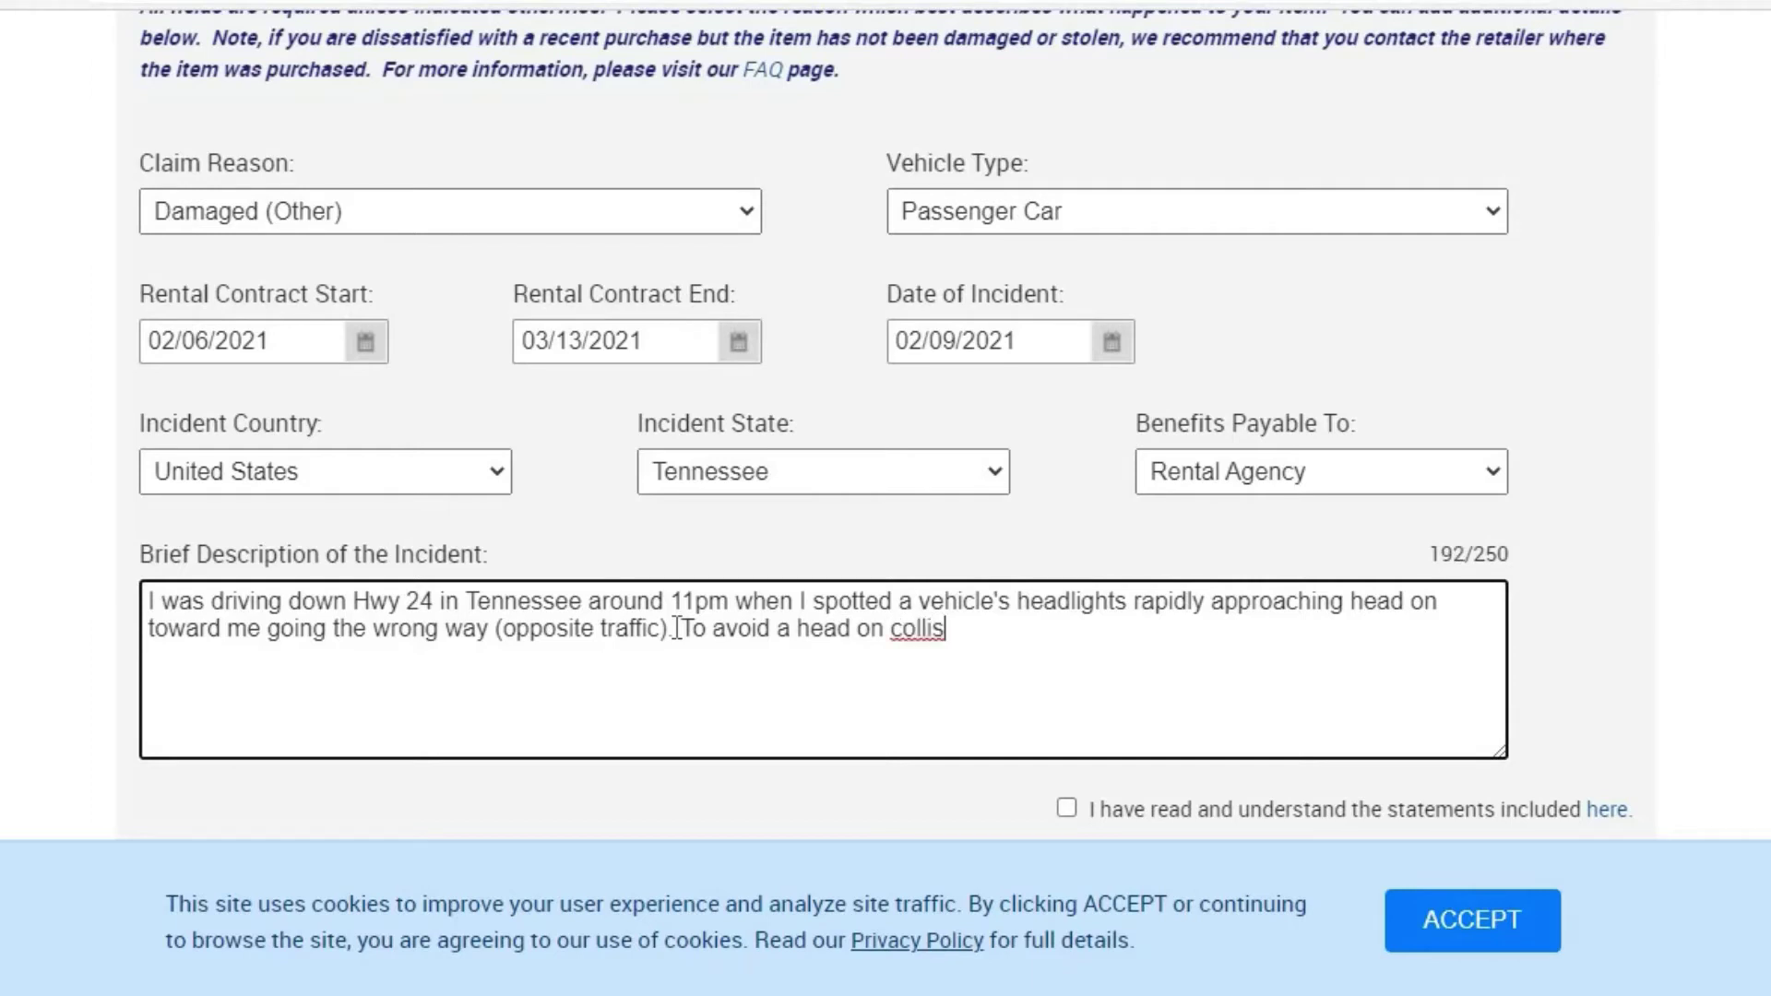
pyautogui.write('ion, I swe')
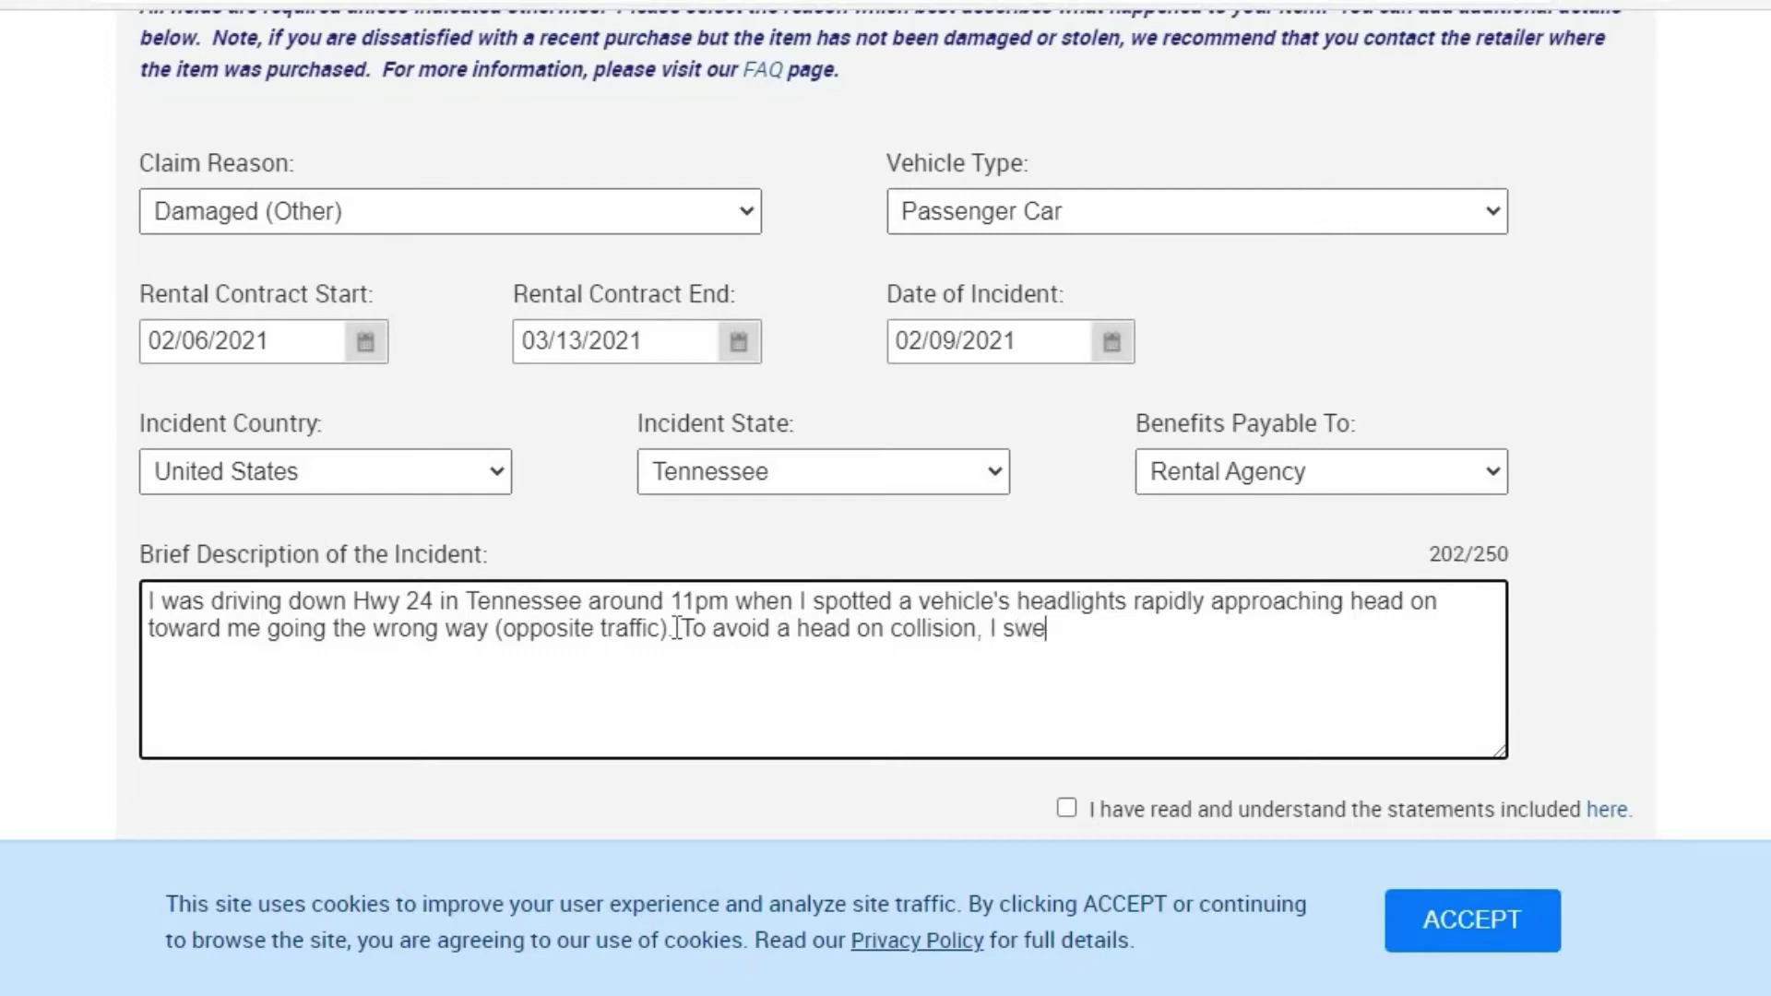
pyautogui.write('rve the vehicle')
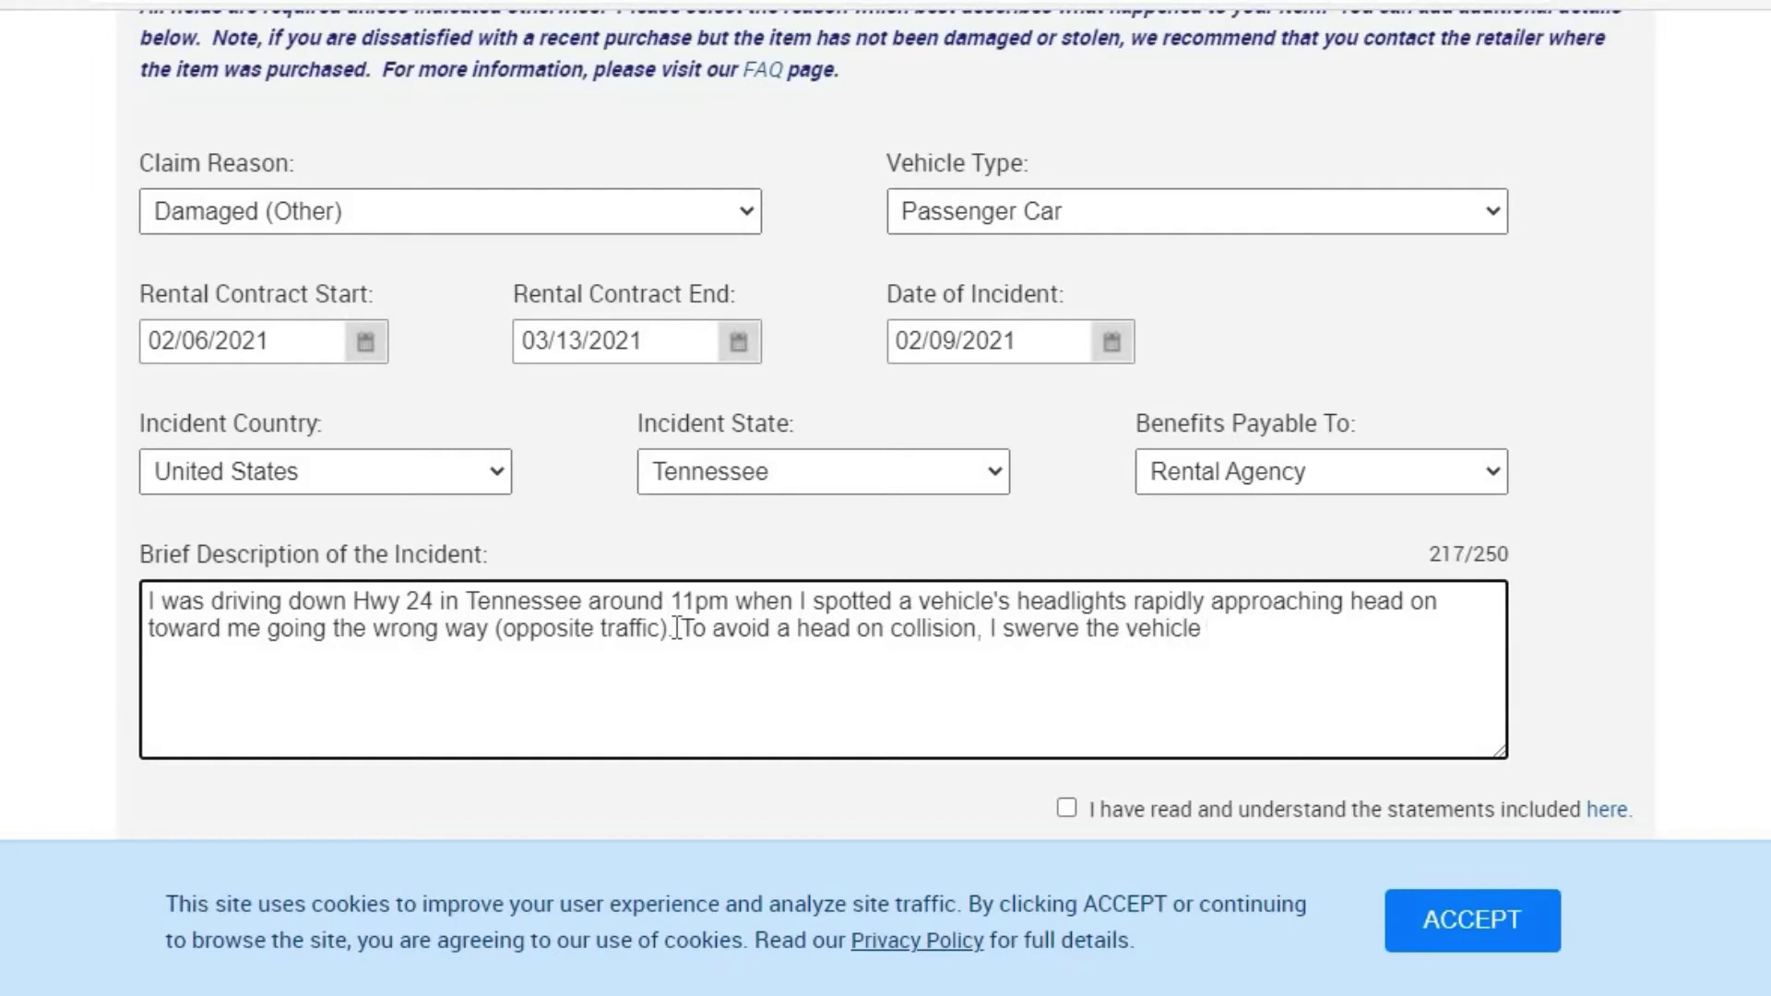
# - Change "swerve" to "swerved" in the second sentence of the incident description
pyautogui.press('Left')
pyautogui.press('Left')
pyautogui.press('Left')
pyautogui.press('Left')
pyautogui.press('Left')
pyautogui.press('Left')
pyautogui.press('Left')
pyautogui.press('Left')
pyautogui.write('d')
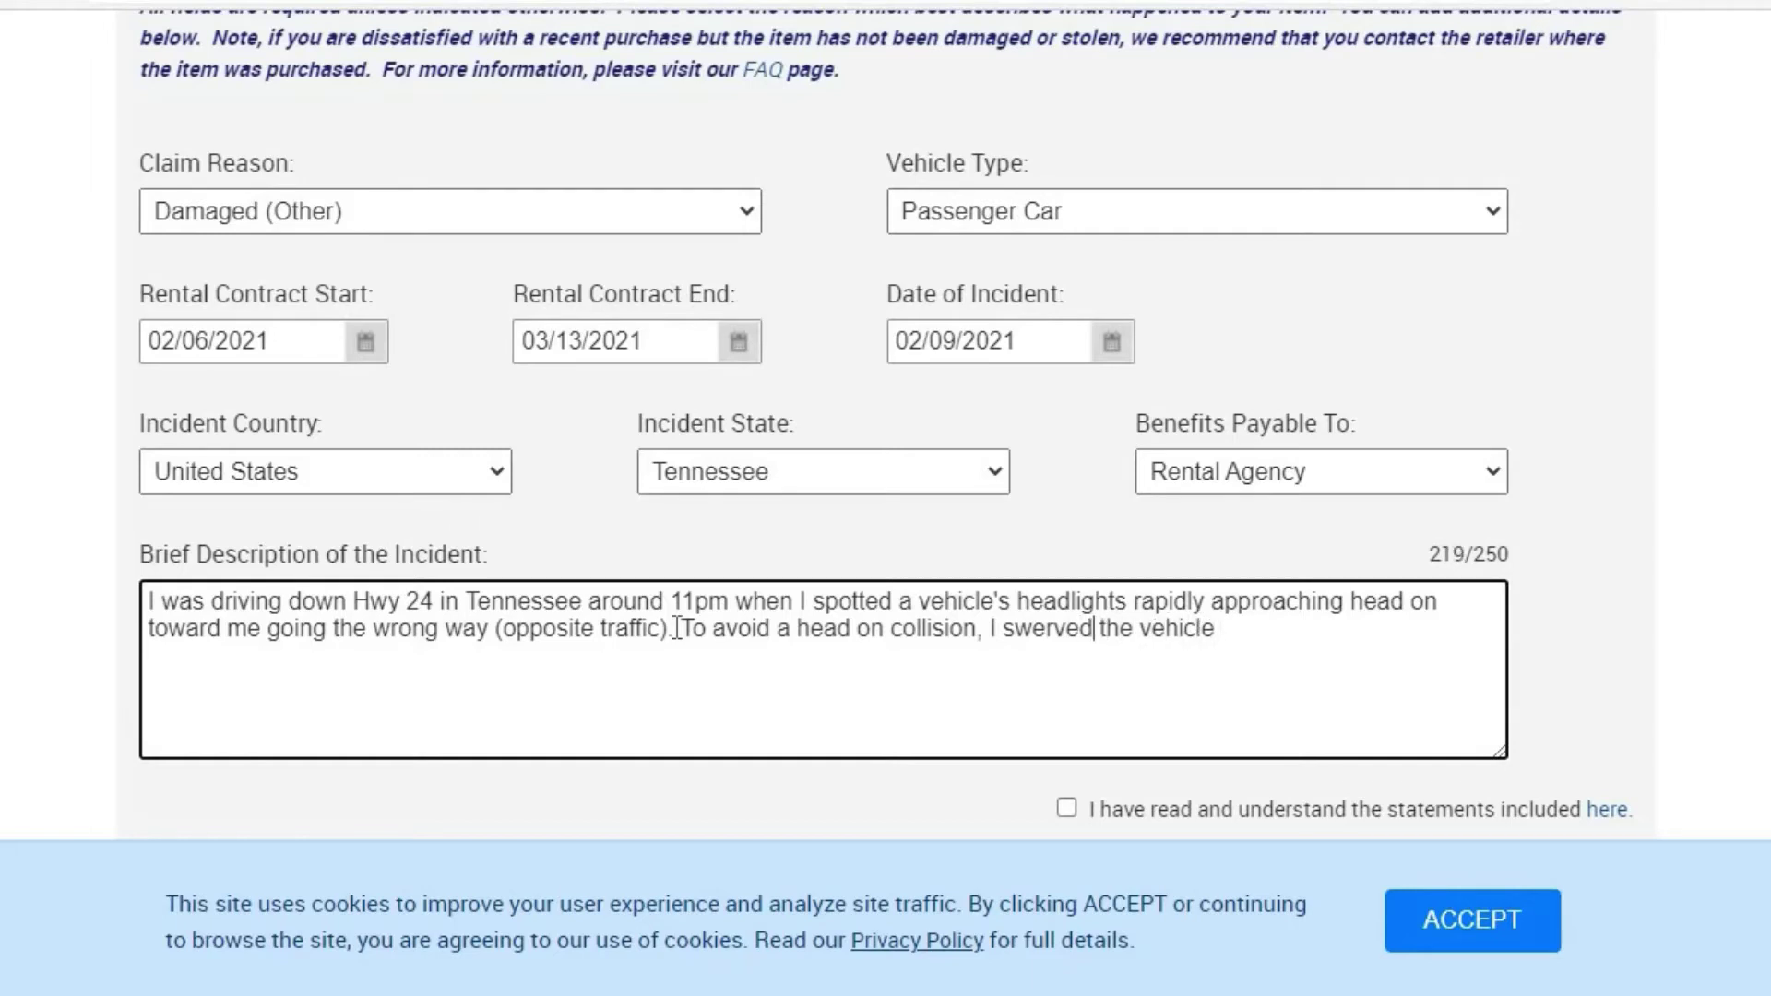
# - Continue the second sentence of the incident description with "to the right toward the should" following "vehicle"
pyautogui.press('Right')
pyautogui.press('Right')
pyautogui.press('Right')
pyautogui.press('Right')
pyautogui.press('Right')
pyautogui.press('Right')
pyautogui.press('Right')
pyautogui.press('Right')
pyautogui.press('Right')
pyautogui.press('Right')
pyautogui.write('to the right to')
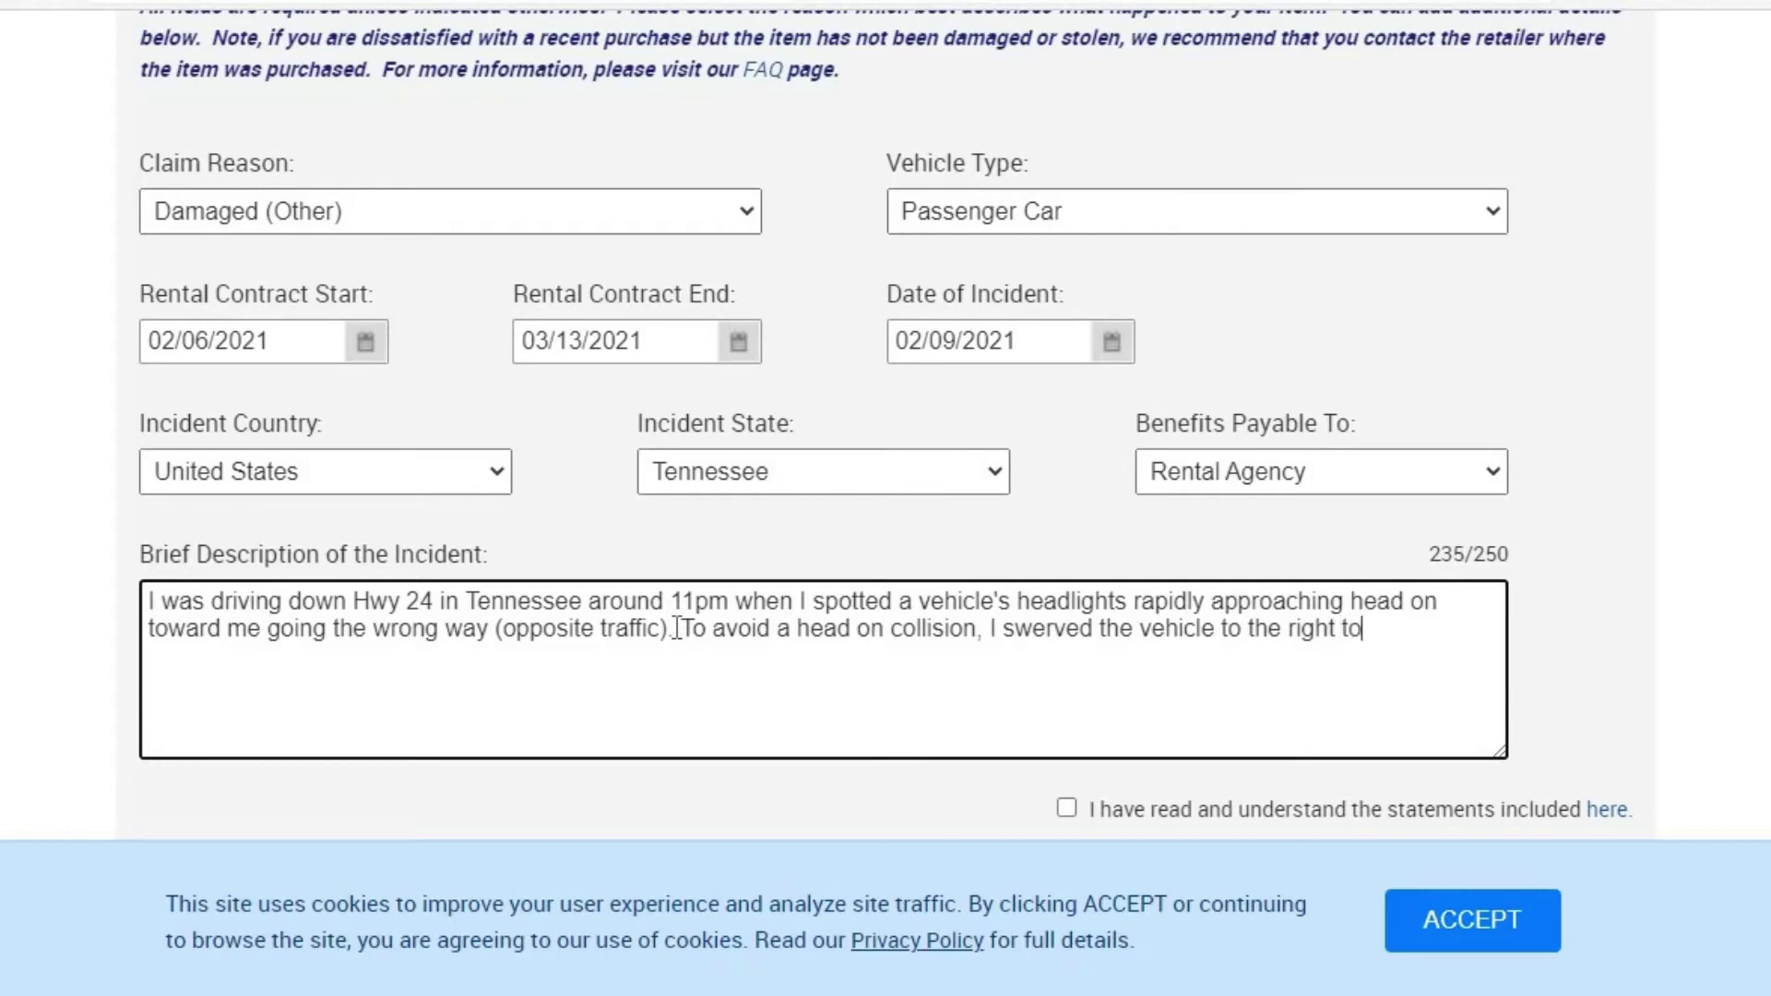
pyautogui.write('ward the should')
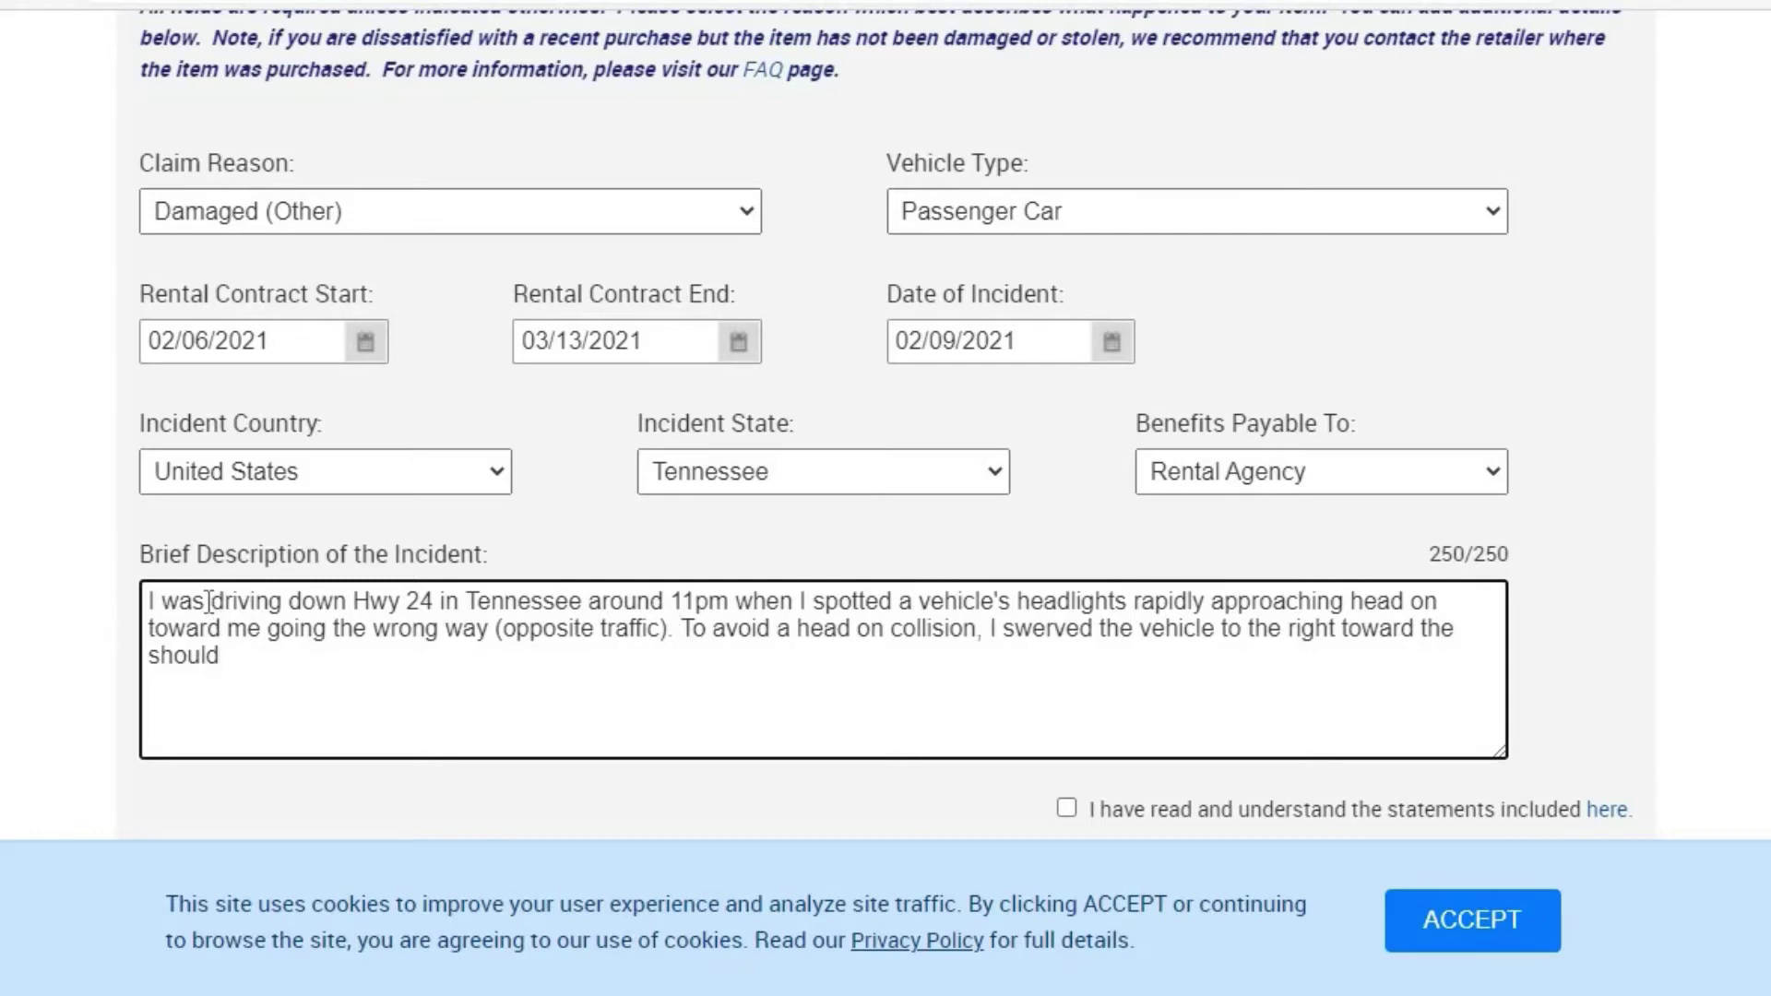
# - Replace the opening words "I was driving down" with "While on" in the incident description
pyautogui.click(347, 601)
pyautogui.press('BackSpace')
pyautogui.press('BackSpace')
pyautogui.press('BackSpace')
pyautogui.press('BackSpace')
pyautogui.press('BackSpace')
pyautogui.press('BackSpace')
pyautogui.press('BackSpace')
pyautogui.press('BackSpace')
pyautogui.press('BackSpace')
pyautogui.press('BackSpace')
pyautogui.press('BackSpace')
pyautogui.press('BackSpace')
pyautogui.press('BackSpace')
pyautogui.press('BackSpace')
pyautogui.press('BackSpace')
pyautogui.press('BackSpace')
pyautogui.press('BackSpace')
pyautogui.press('BackSpace')
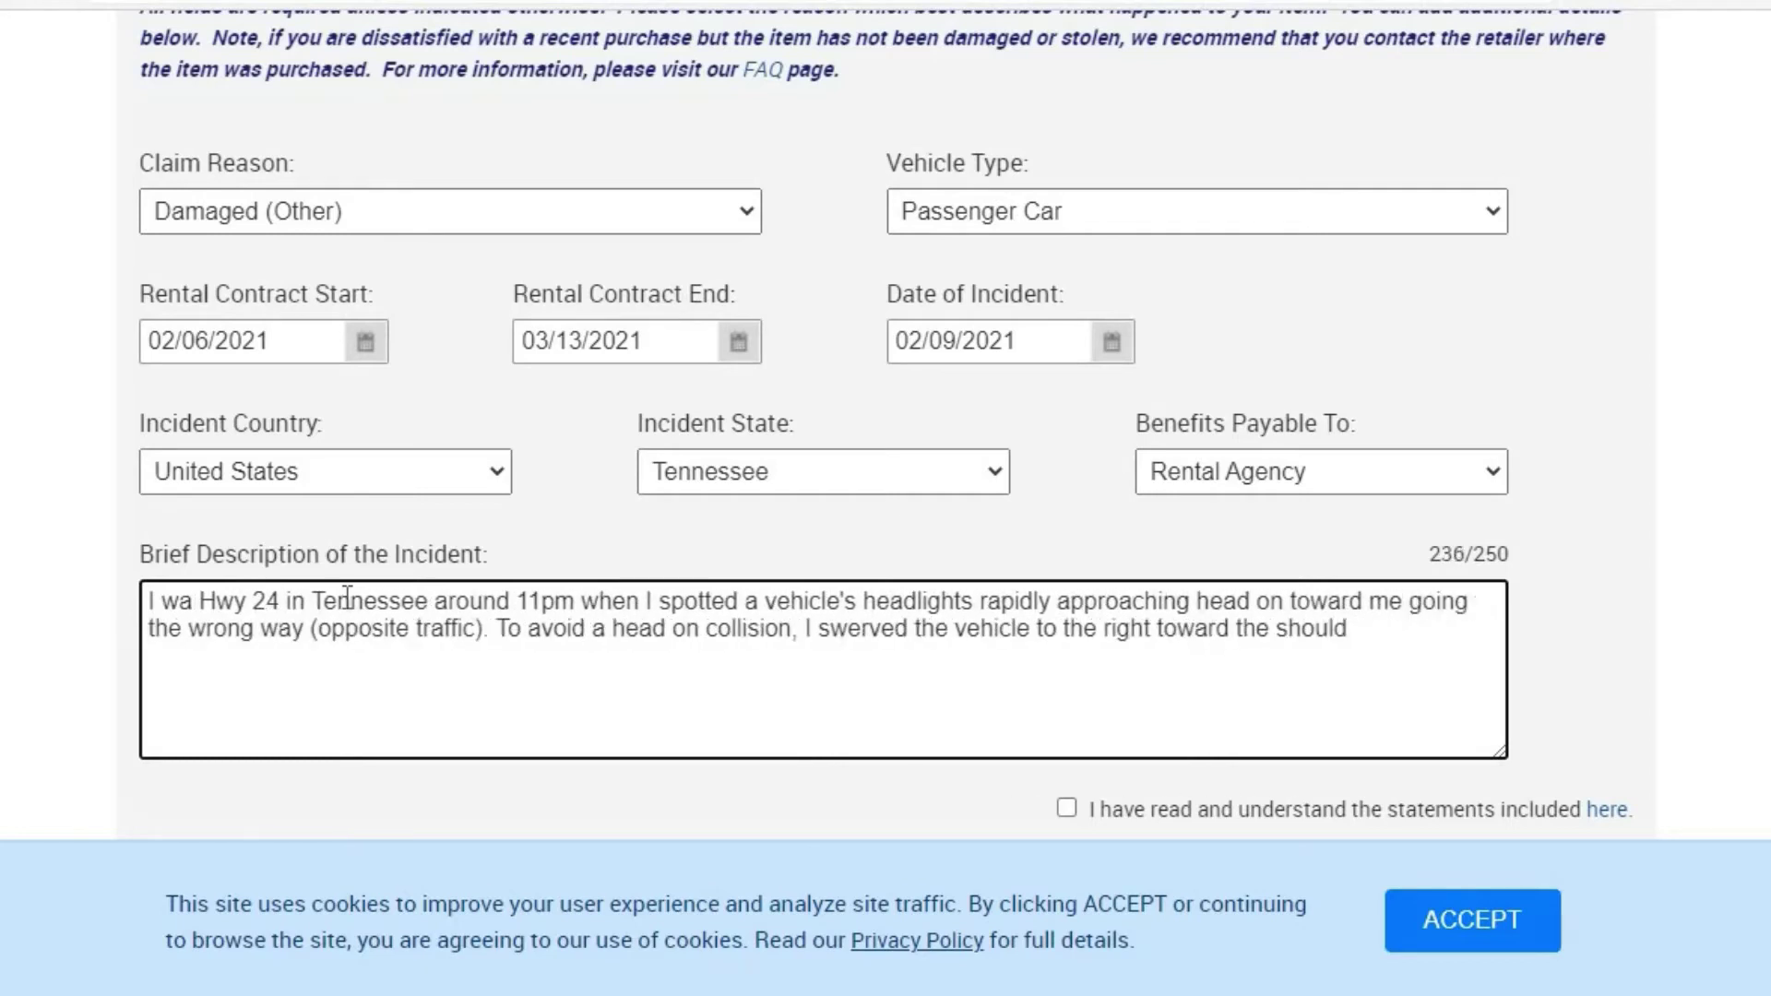
pyautogui.write('While ')
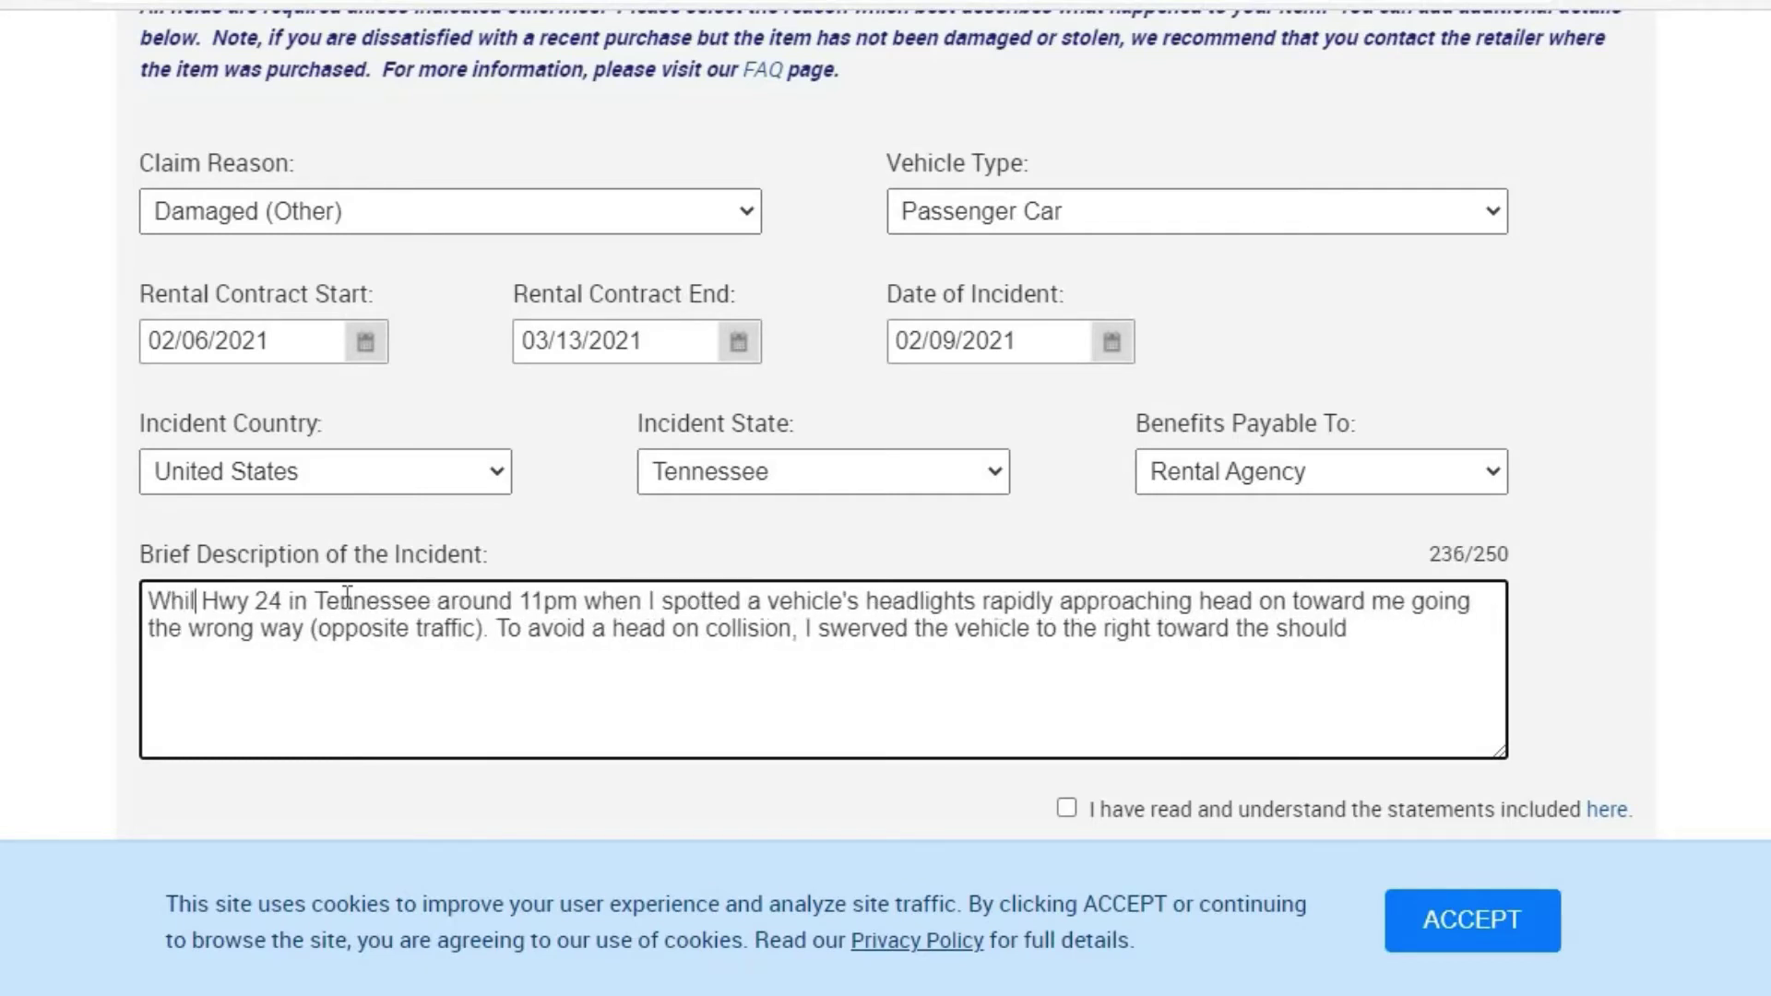
pyautogui.write('on')
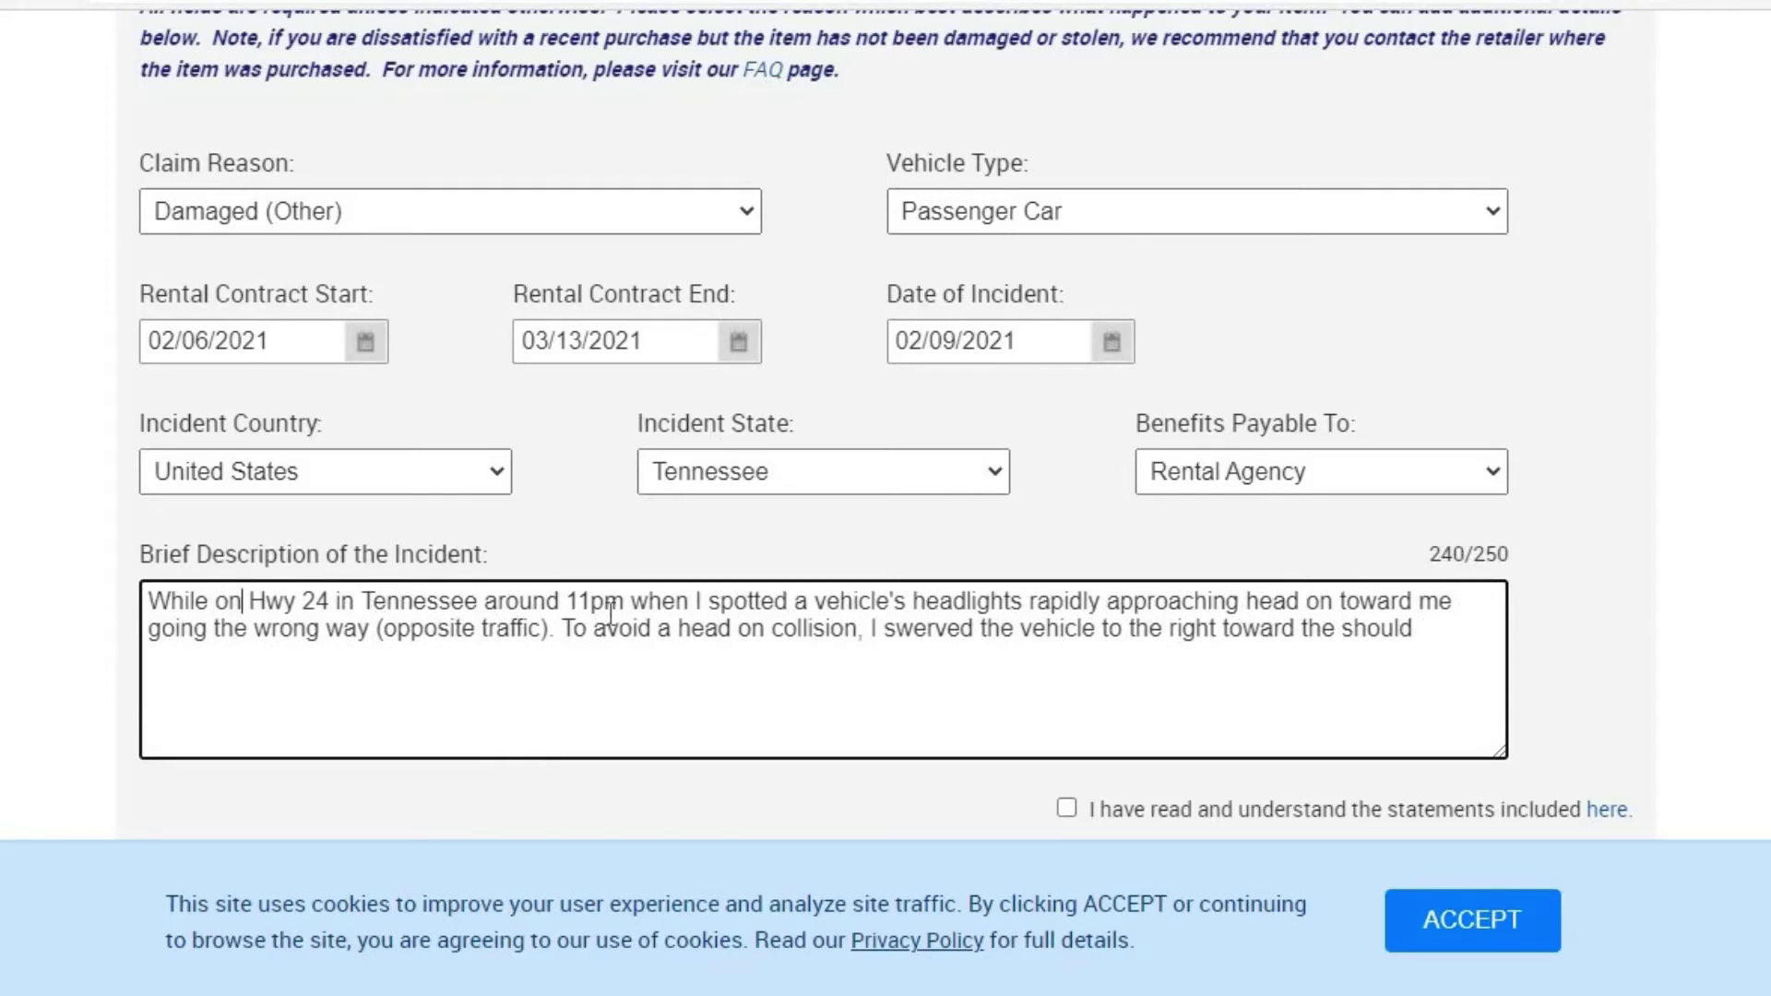
# - Shorten "Tennessee around" to "TN approx." in the first sentence of the incident description
pyautogui.click(562, 600)
pyautogui.press('BackSpace')
pyautogui.press('BackSpace')
pyautogui.press('BackSpace')
pyautogui.press('BackSpace')
pyautogui.press('BackSpace')
pyautogui.press('BackSpace')
pyautogui.press('BackSpace')
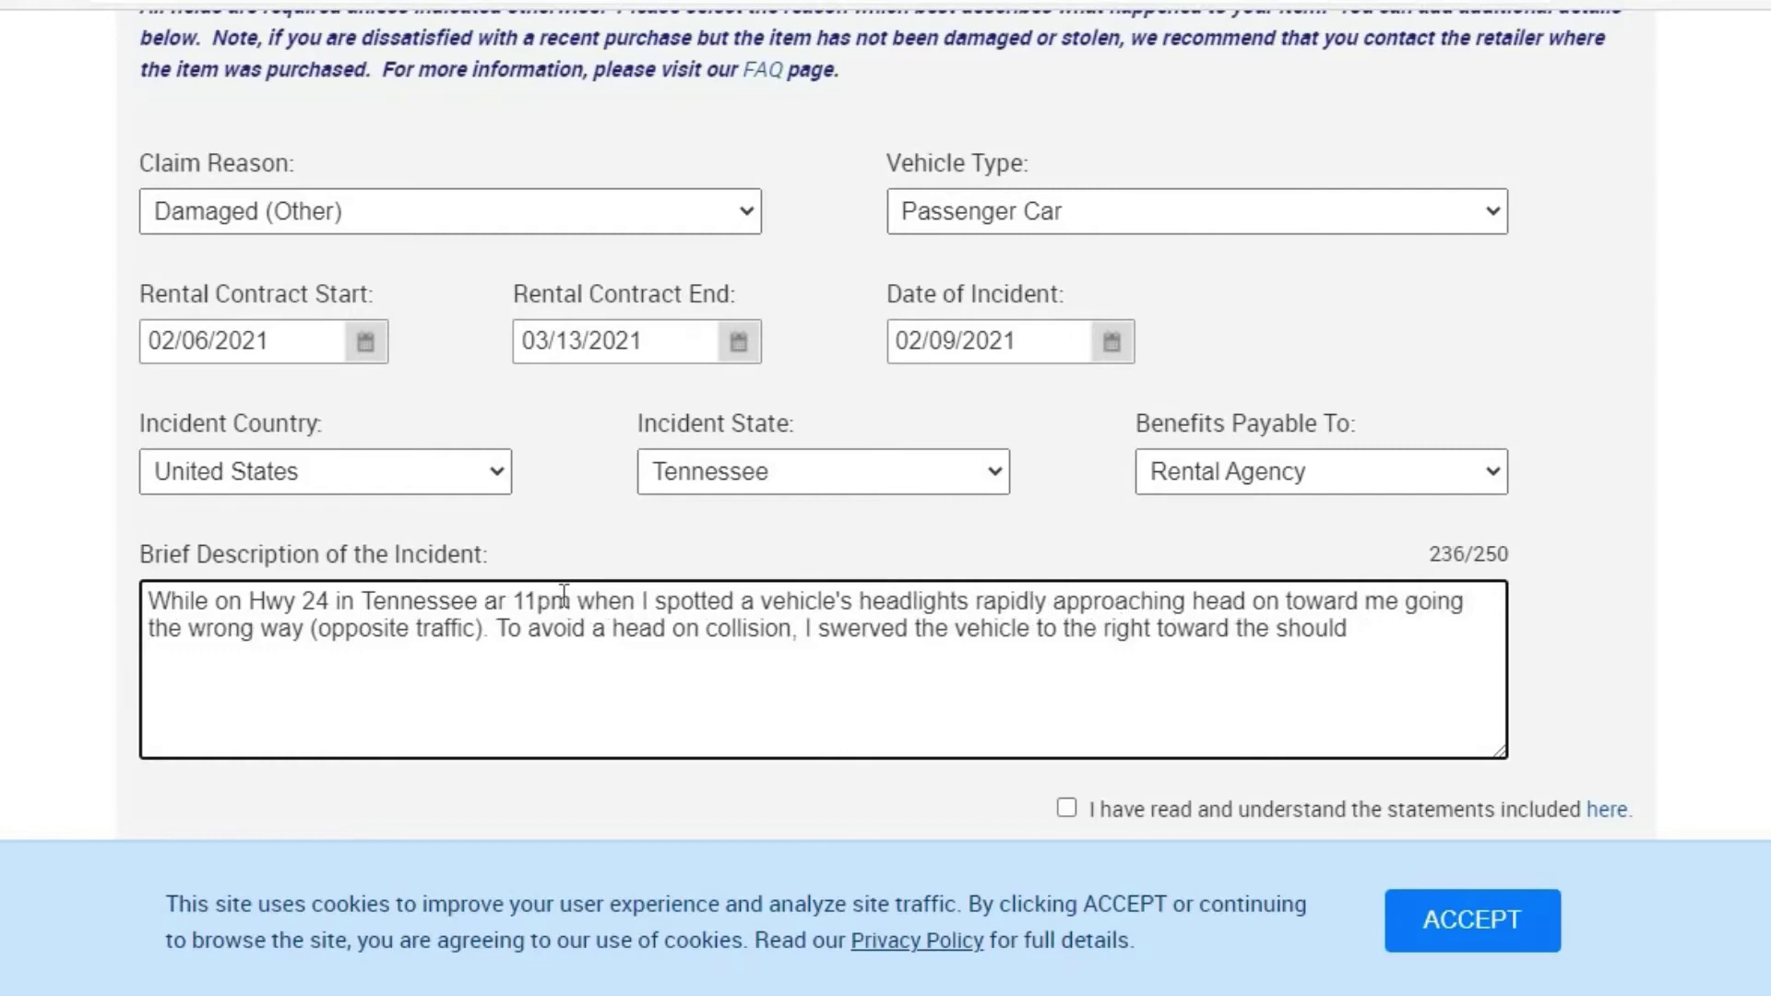
pyautogui.press('BackSpace')
pyautogui.press('BackSpace')
pyautogui.press('BackSpace')
pyautogui.press('BackSpace')
pyautogui.press('BackSpace')
pyautogui.press('BackSpace')
pyautogui.press('BackSpace')
pyautogui.press('BackSpace')
pyautogui.press('BackSpace')
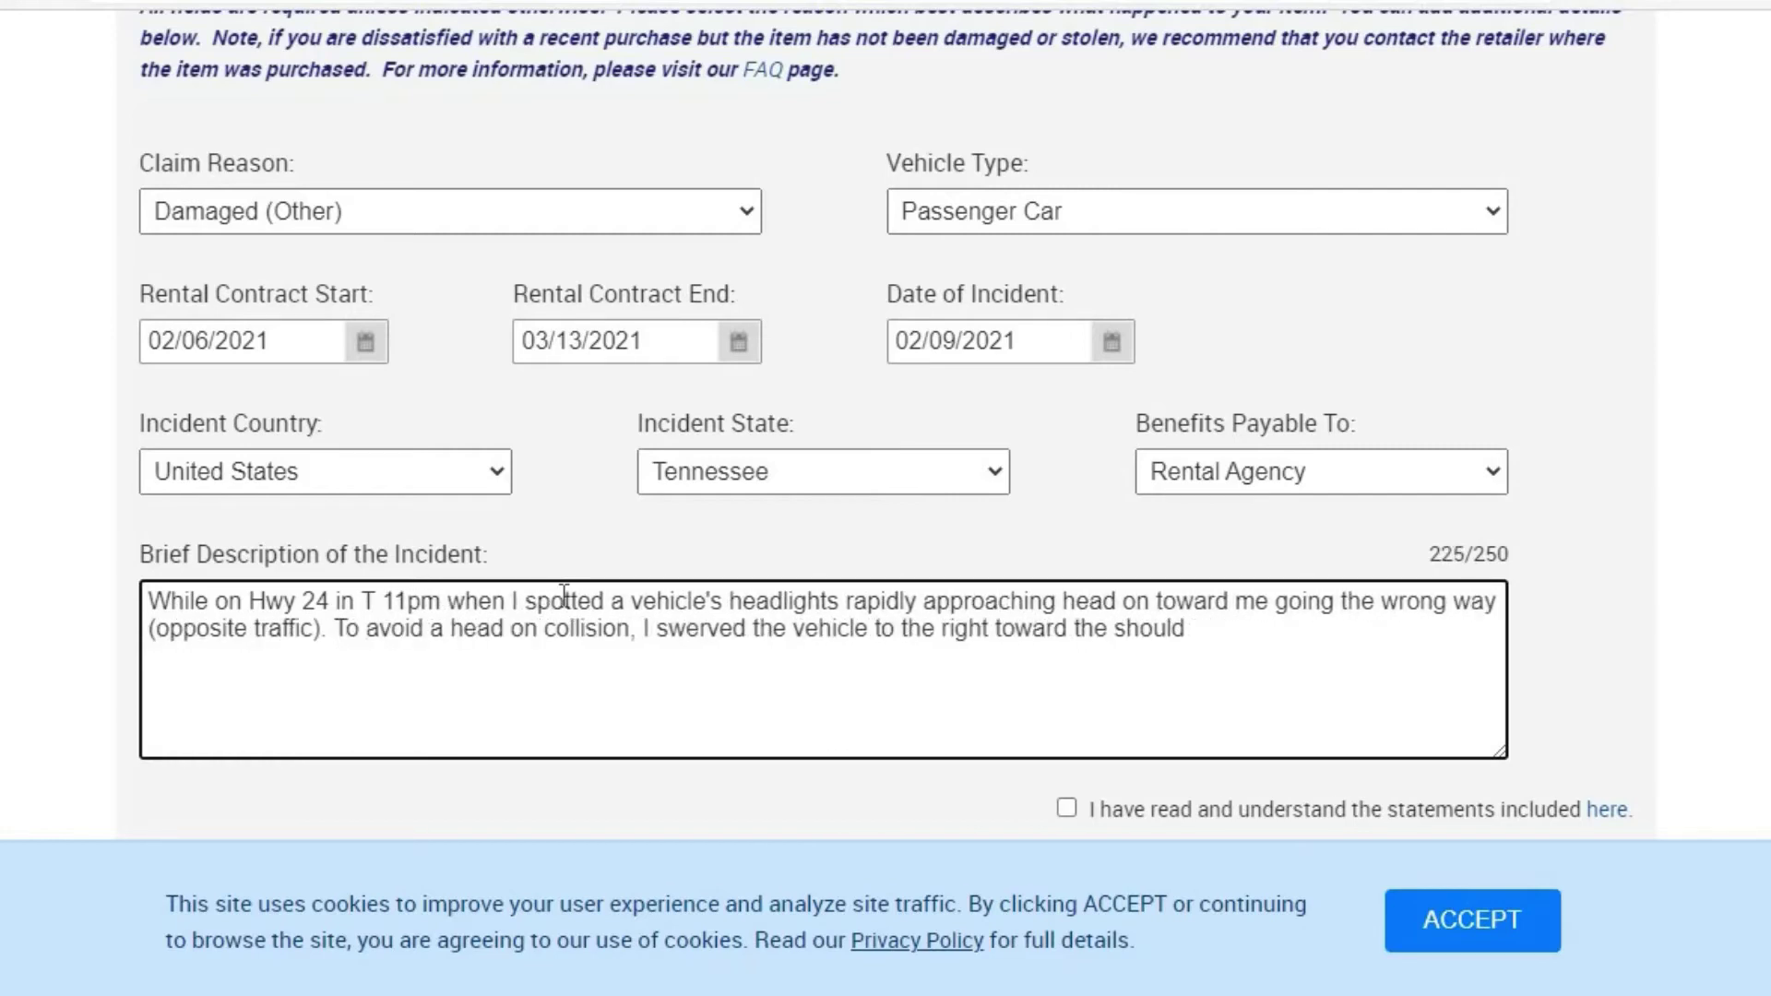
pyautogui.write('TN')
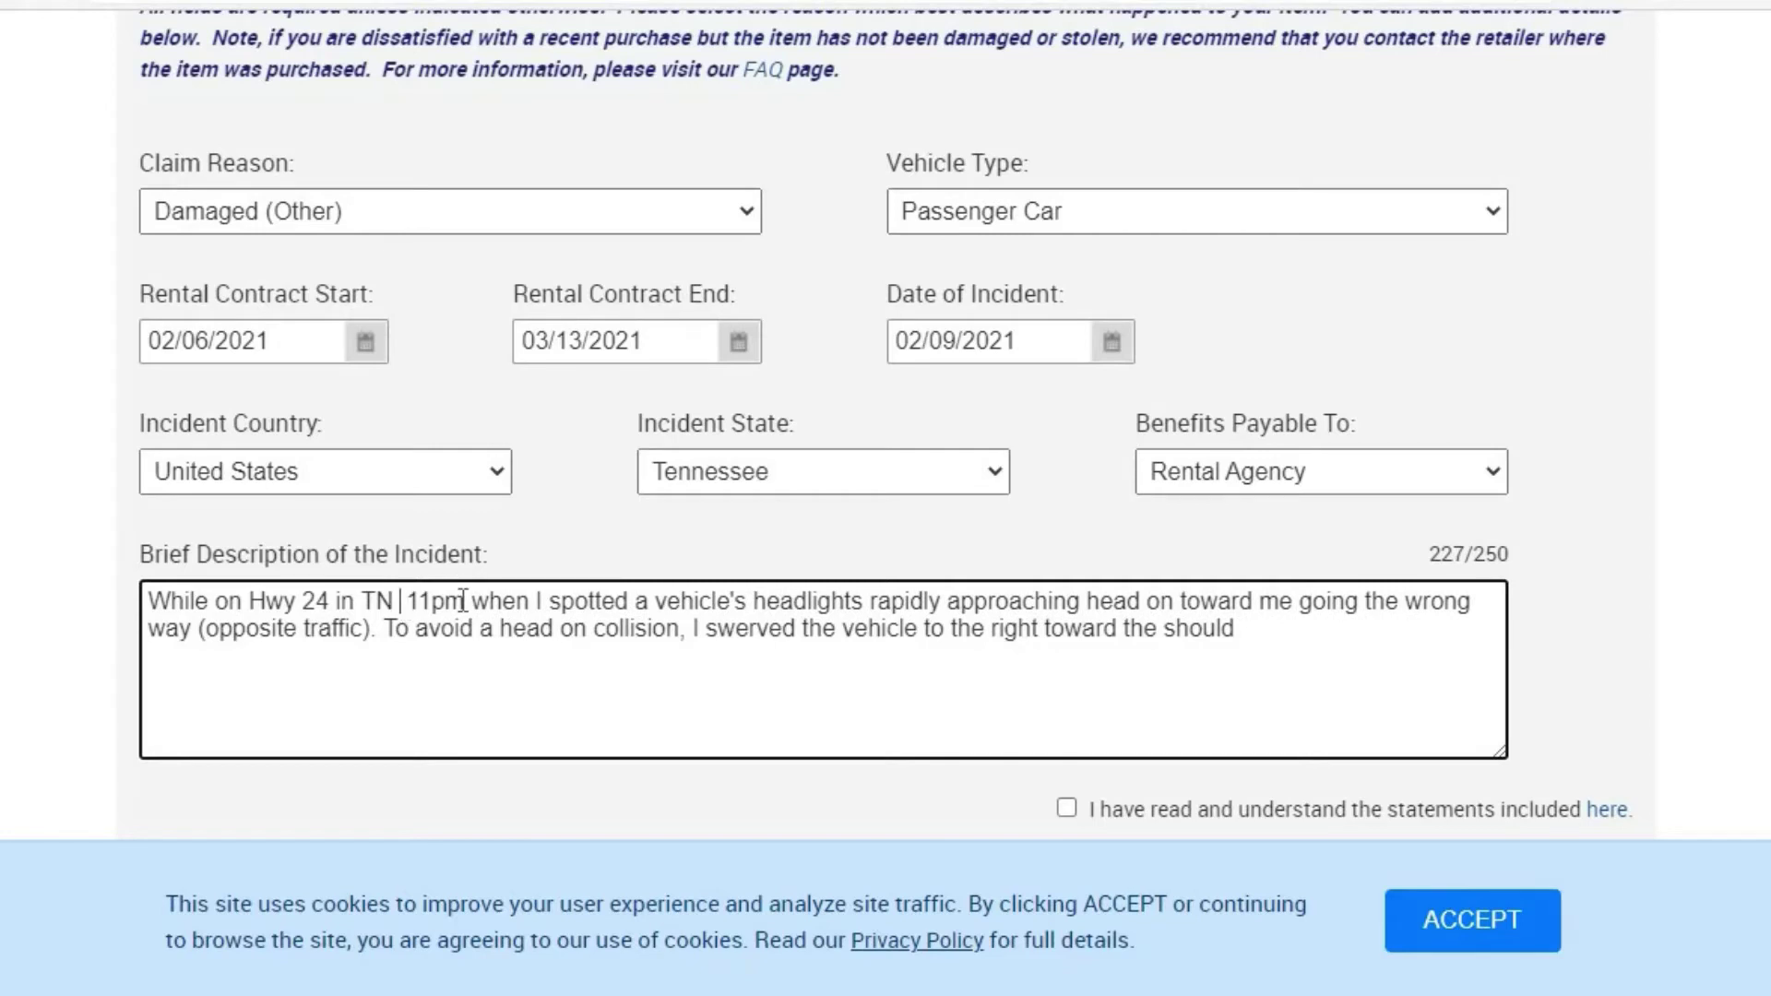
pyautogui.write(' approx')
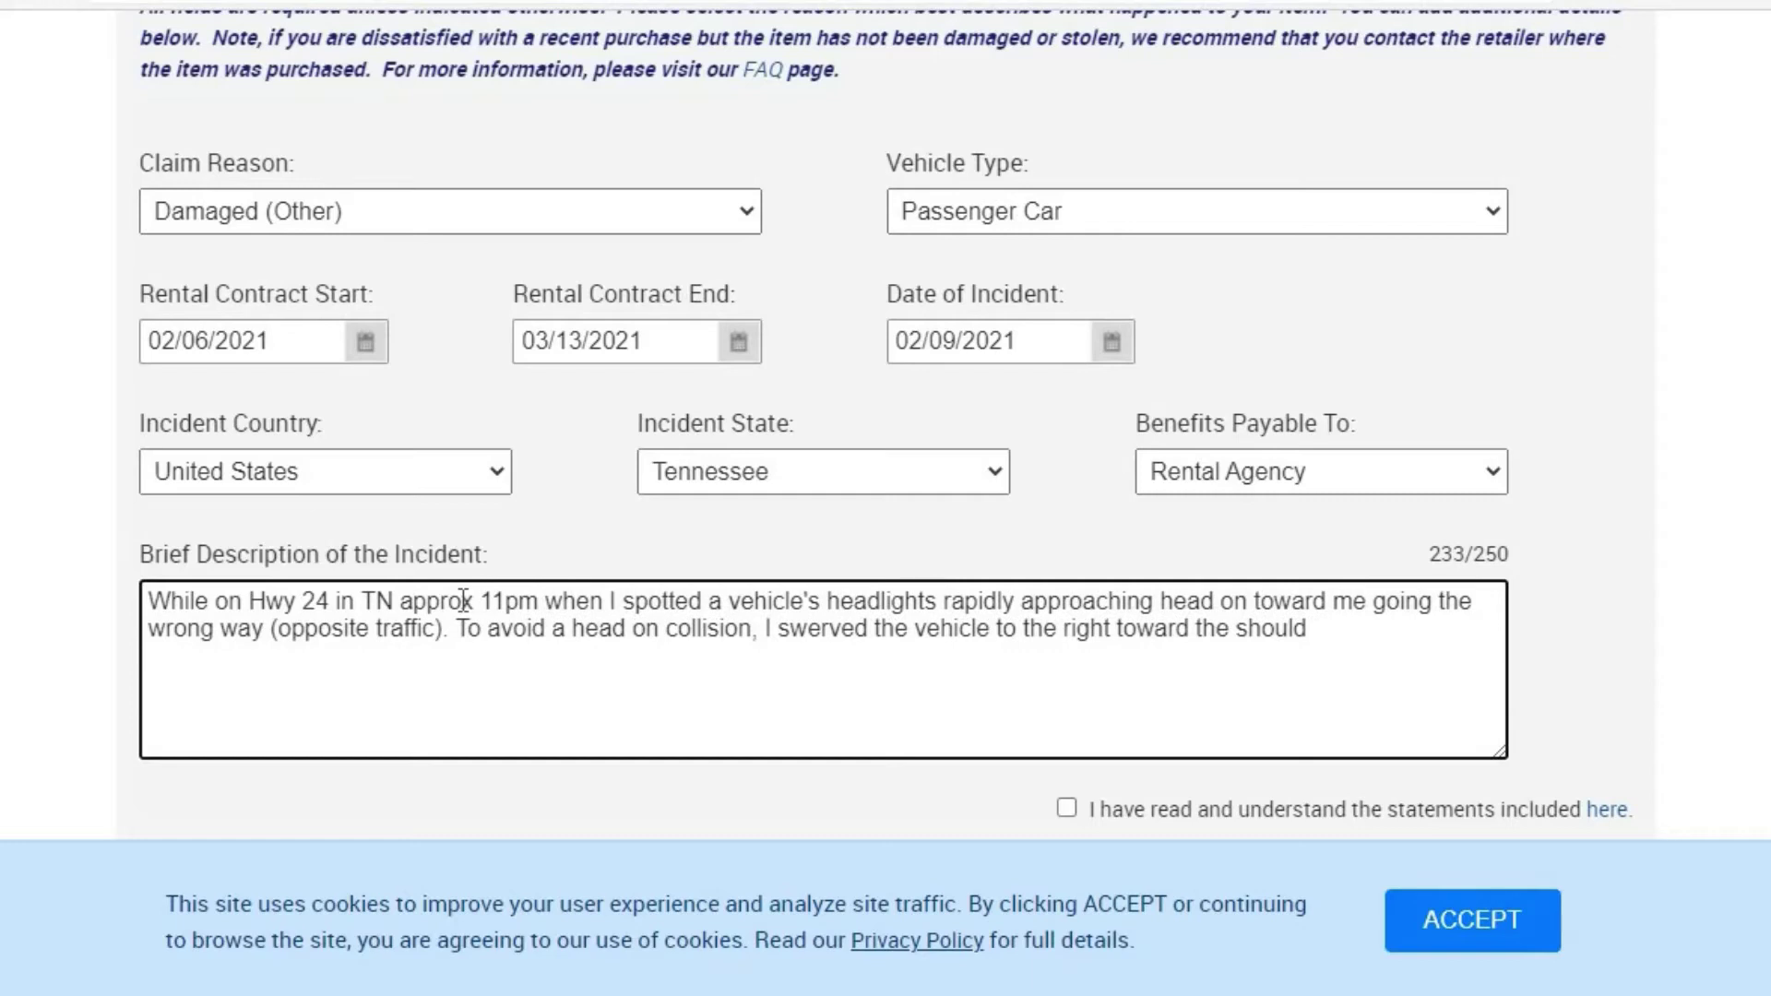
pyautogui.write('.')
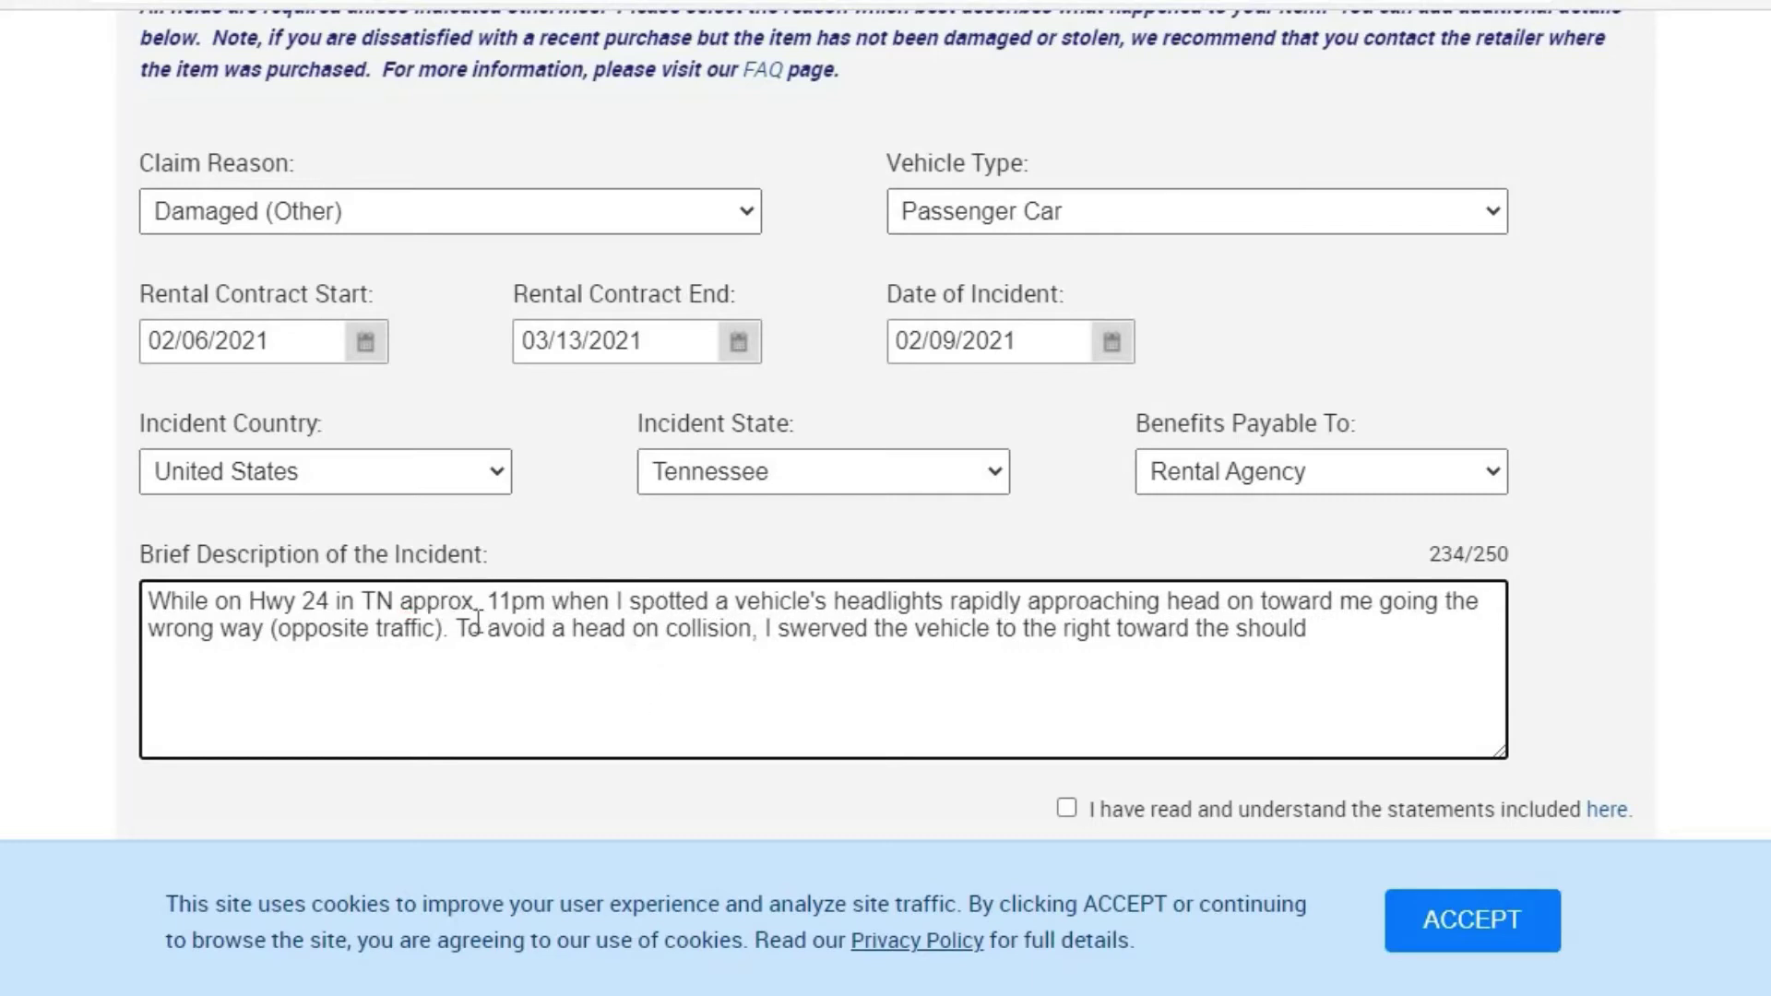
# - Replace the word "when" with a comma following "11pm" in the incident description
pyautogui.click(613, 602)
pyautogui.press('BackSpace')
pyautogui.press('BackSpace')
pyautogui.press('BackSpace')
pyautogui.press('BackSpace')
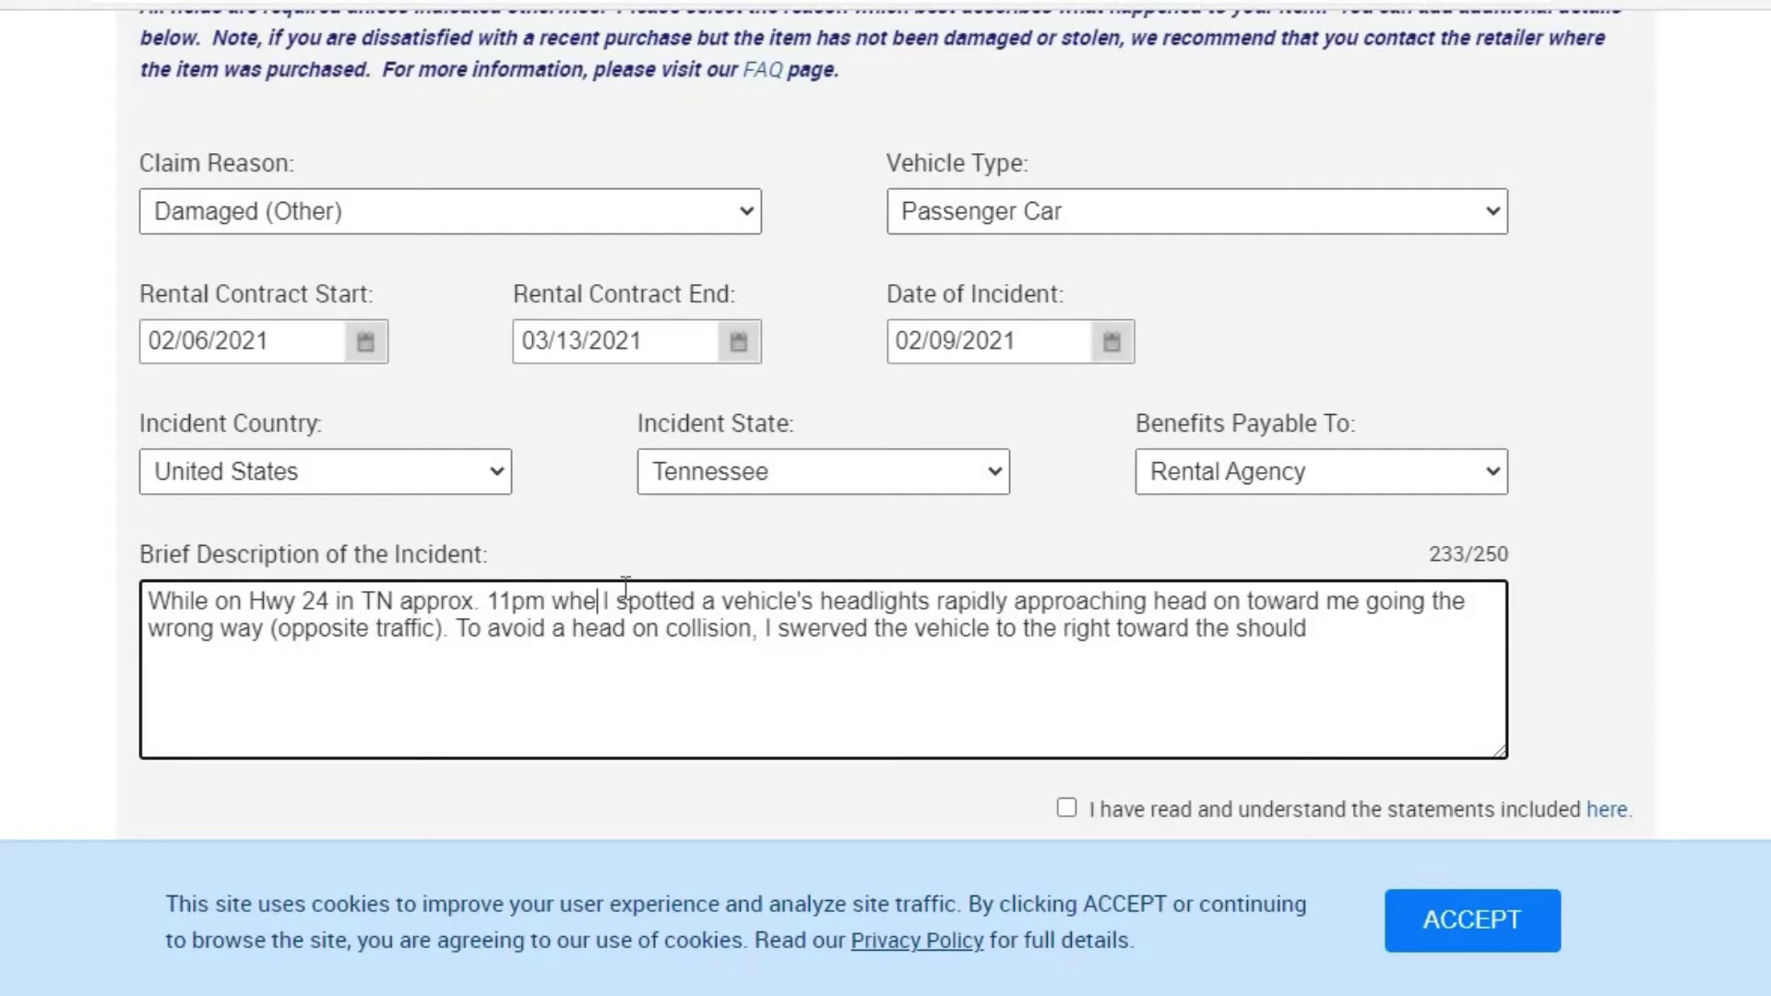
pyautogui.press('BackSpace')
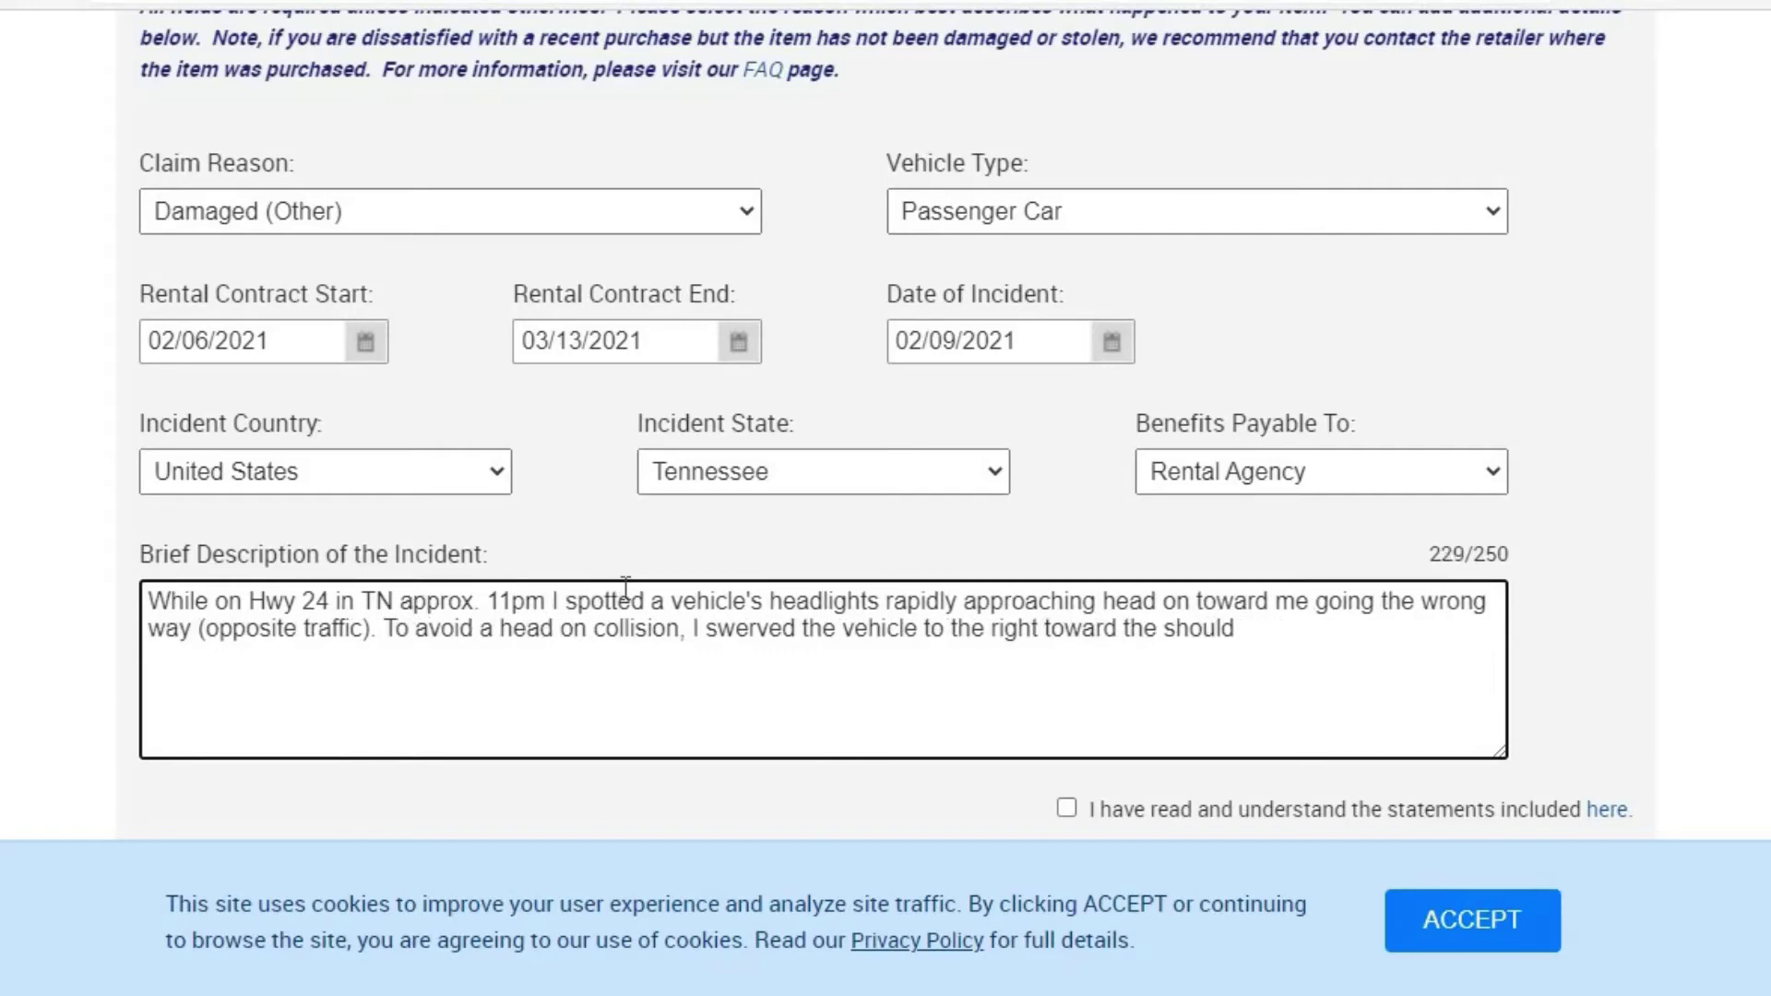
pyautogui.write(',')
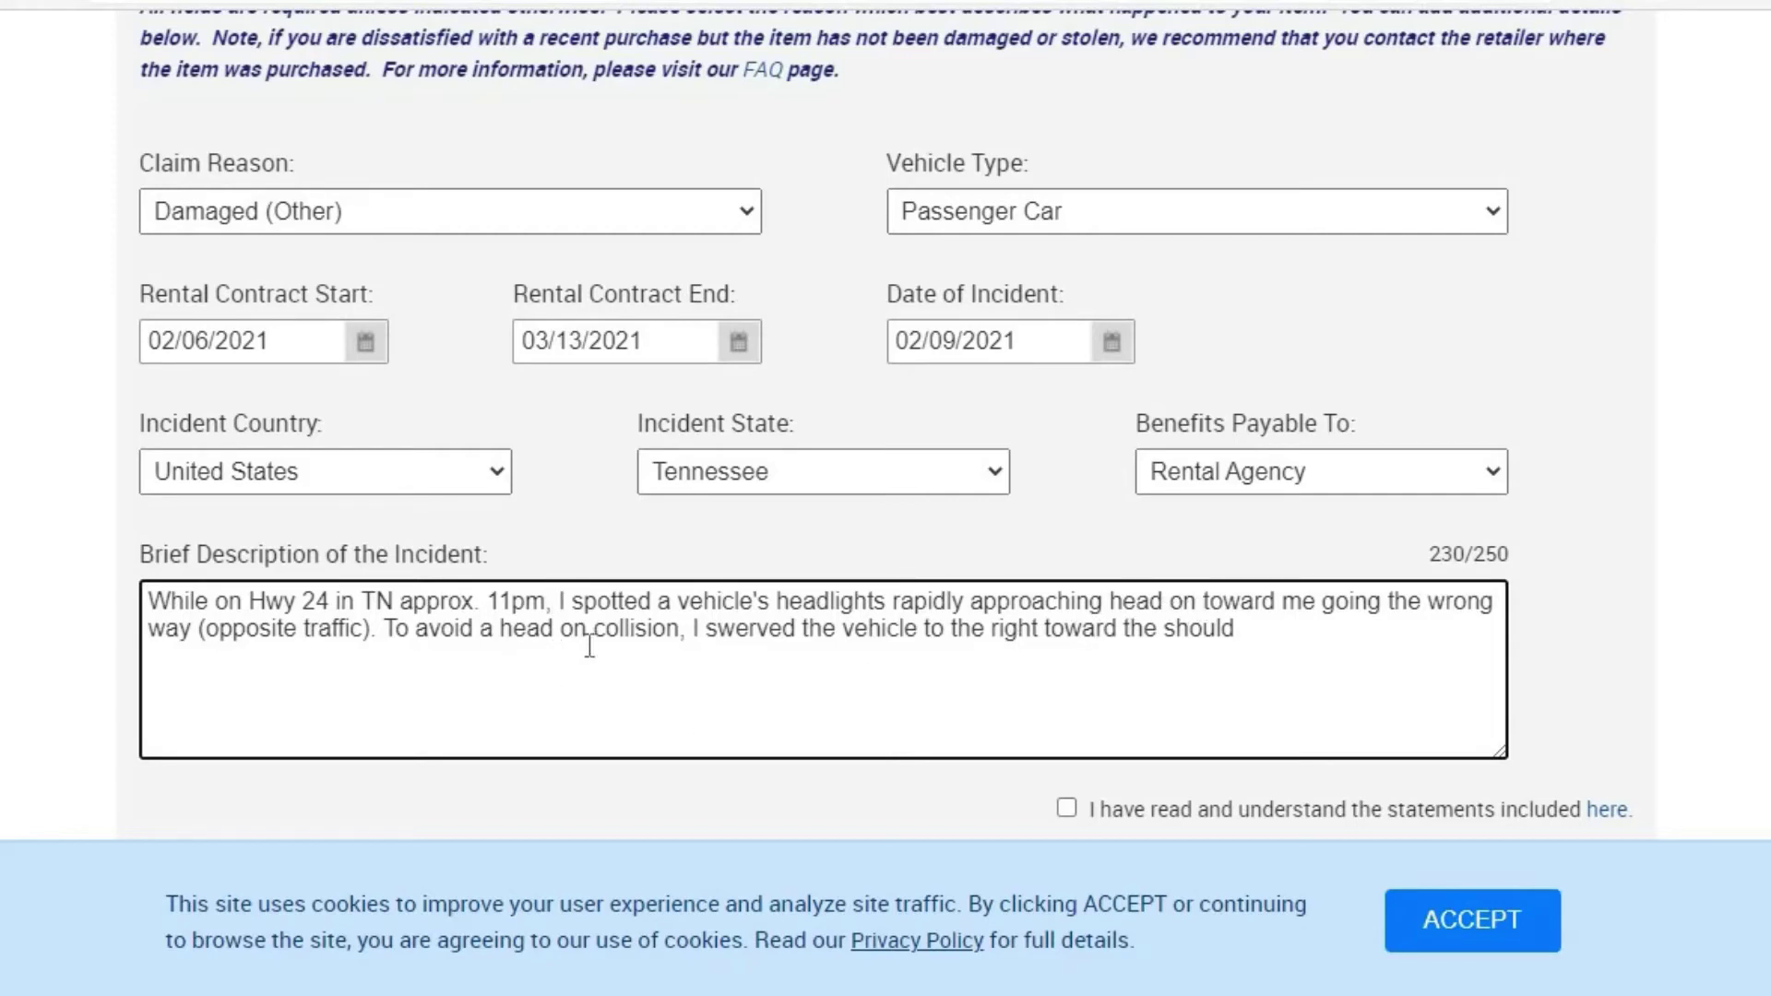
# - Delete "To avoid a head on collision," so the second sentence starts with "I swerved"
pyautogui.click(703, 630)
pyautogui.press('BackSpace')
pyautogui.press('BackSpace')
pyautogui.press('BackSpace')
pyautogui.press('BackSpace')
pyautogui.press('BackSpace')
pyautogui.press('BackSpace')
pyautogui.press('BackSpace')
pyautogui.press('BackSpace')
pyautogui.press('BackSpace')
pyautogui.press('BackSpace')
pyautogui.press('BackSpace')
pyautogui.press('BackSpace')
pyautogui.press('BackSpace')
pyautogui.press('BackSpace')
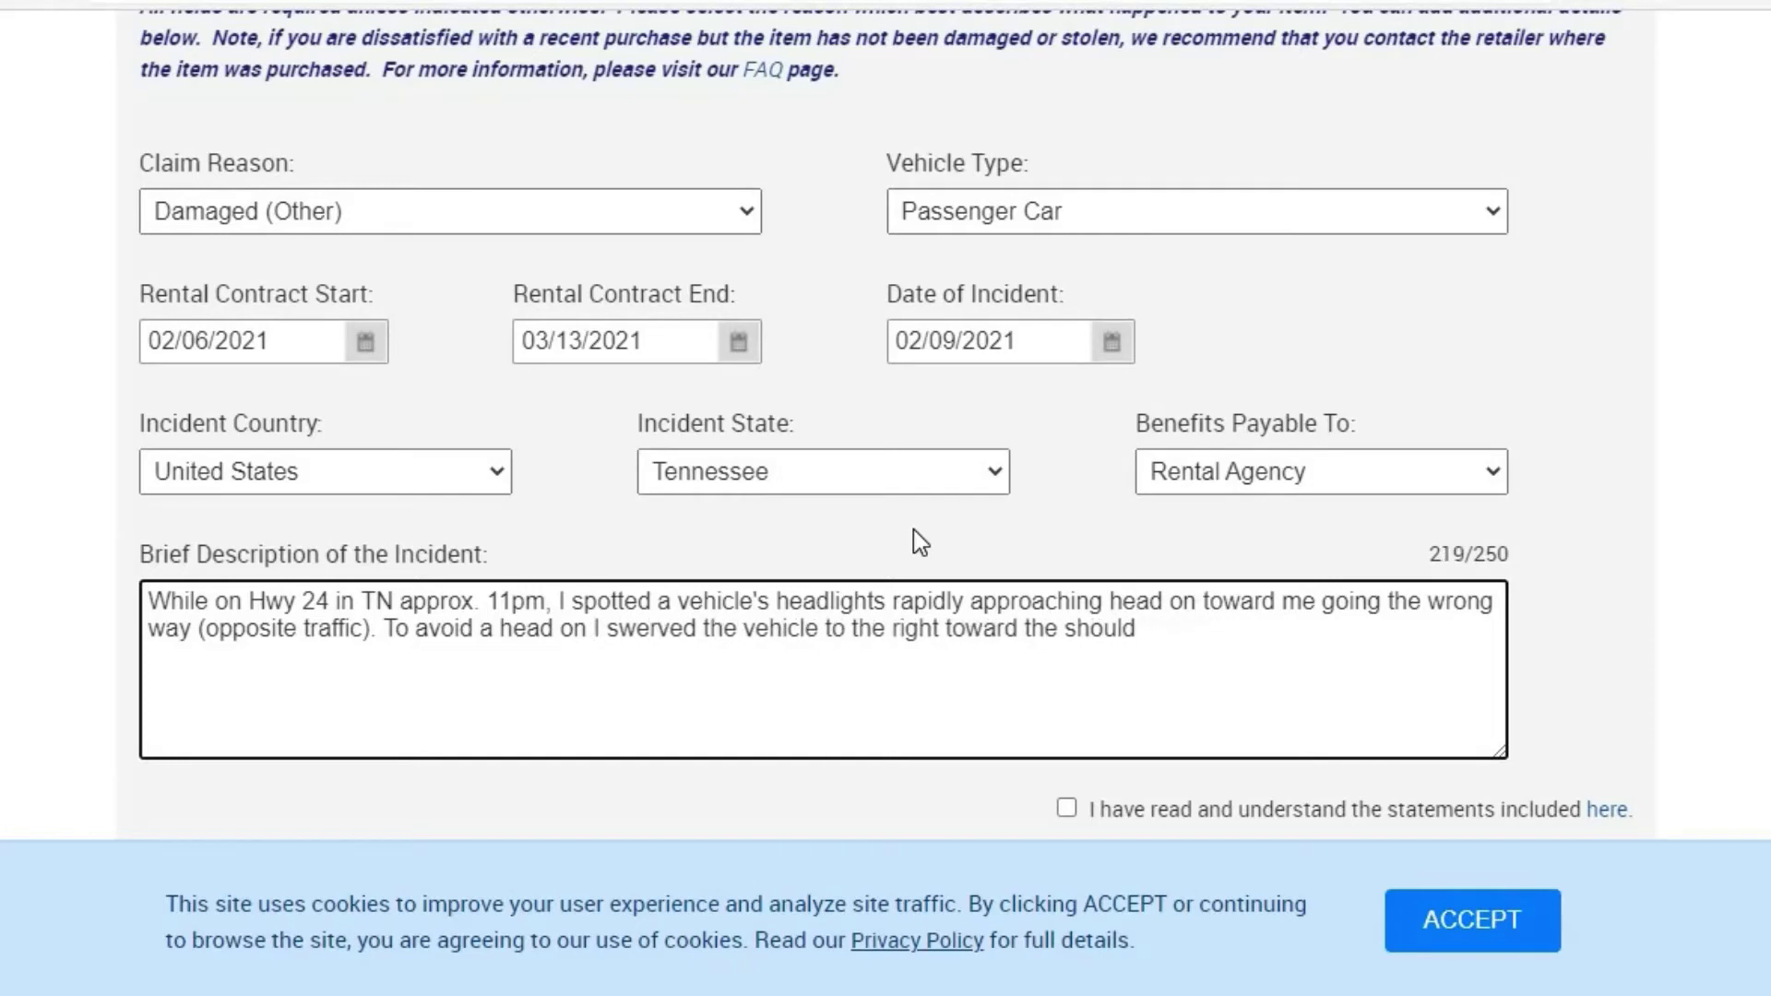
pyautogui.press('BackSpace')
pyautogui.press('BackSpace')
pyautogui.press('BackSpace')
pyautogui.press('BackSpace')
pyautogui.press('BackSpace')
pyautogui.press('BackSpace')
pyautogui.press('BackSpace')
pyautogui.press('BackSpace')
pyautogui.press('BackSpace')
pyautogui.press('BackSpace')
pyautogui.press('BackSpace')
pyautogui.press('BackSpace')
pyautogui.press('BackSpace')
pyautogui.press('BackSpace')
pyautogui.press('BackSpace')
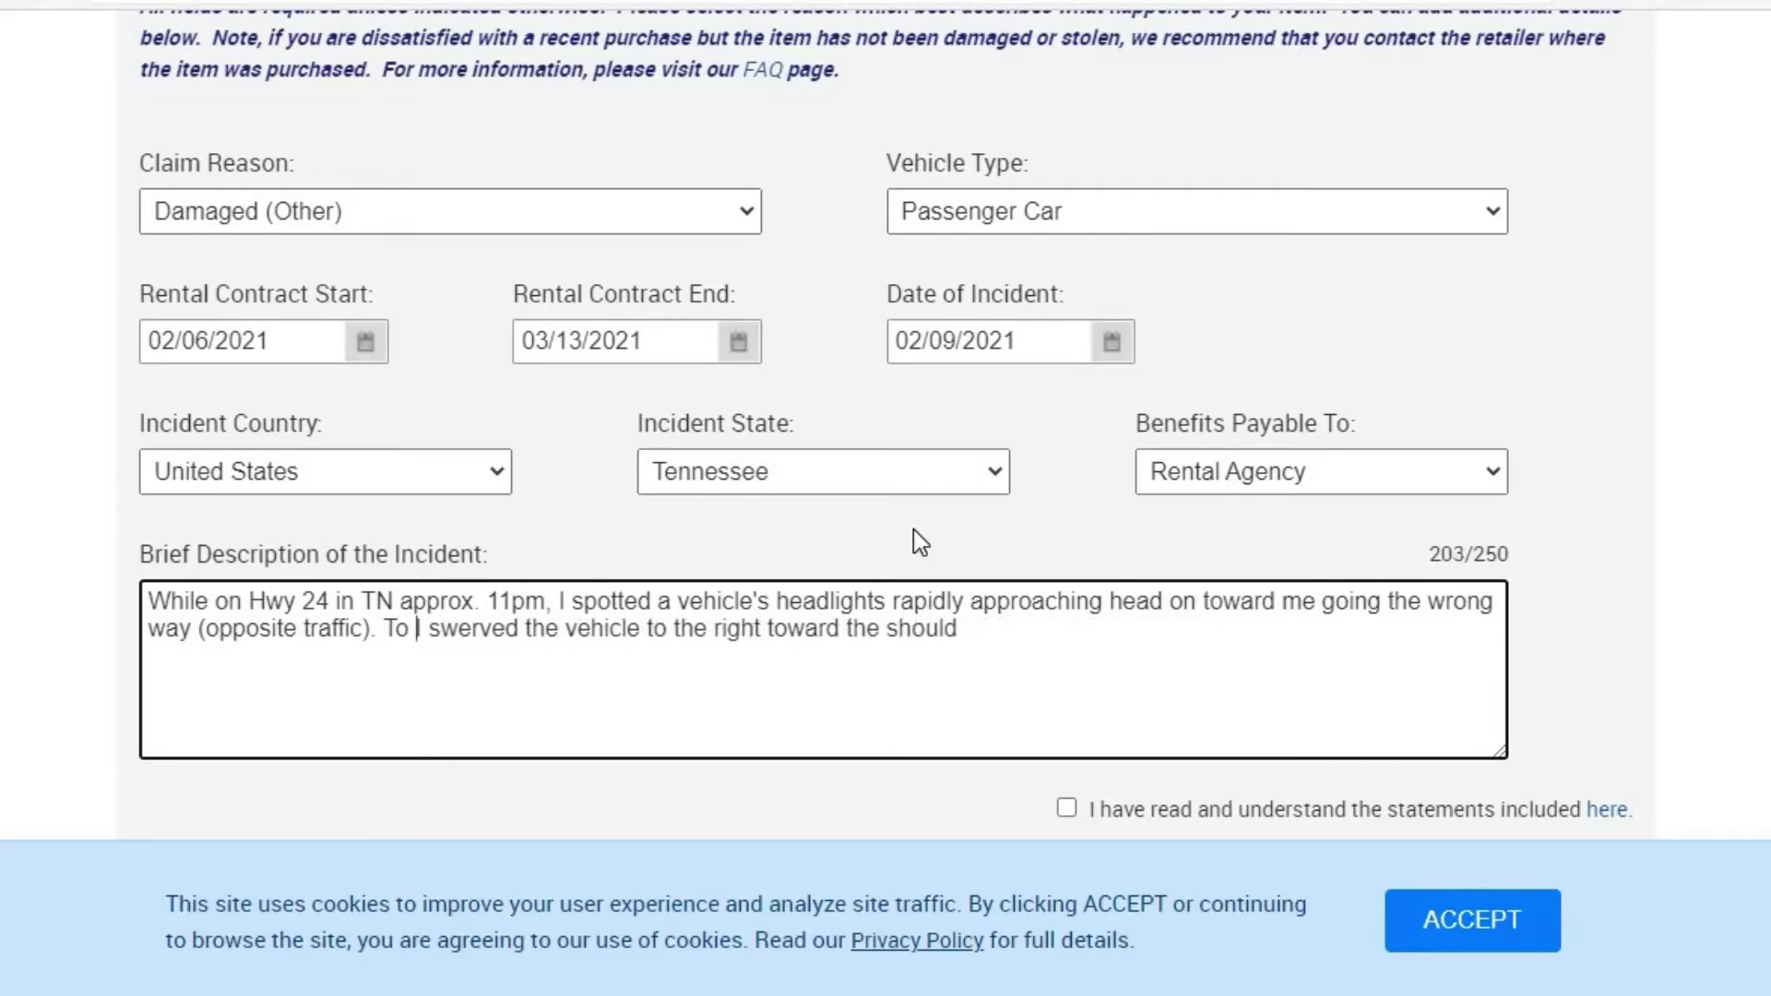
pyautogui.press('BackSpace')
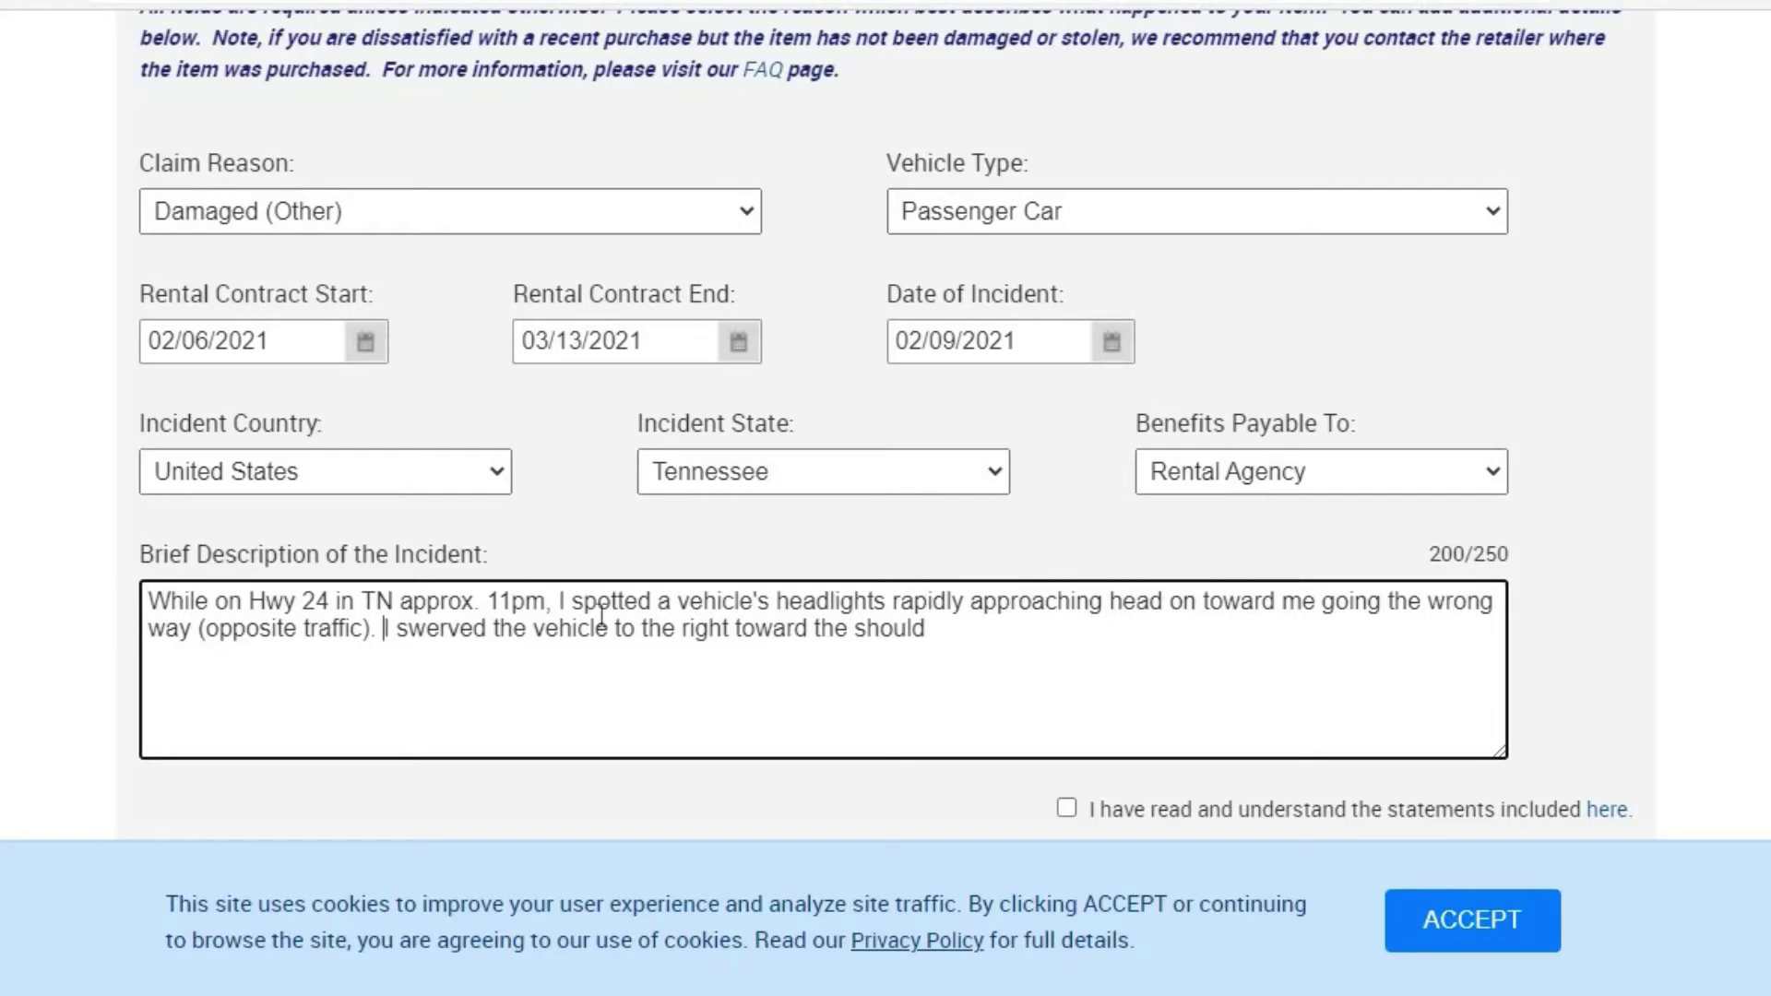
# - Change "the vehicle" to "my vehicle" in the second sentence of the incident description
pyautogui.click(528, 629)
pyautogui.press('BackSpace')
pyautogui.press('BackSpace')
pyautogui.press('BackSpace')
pyautogui.write('my')
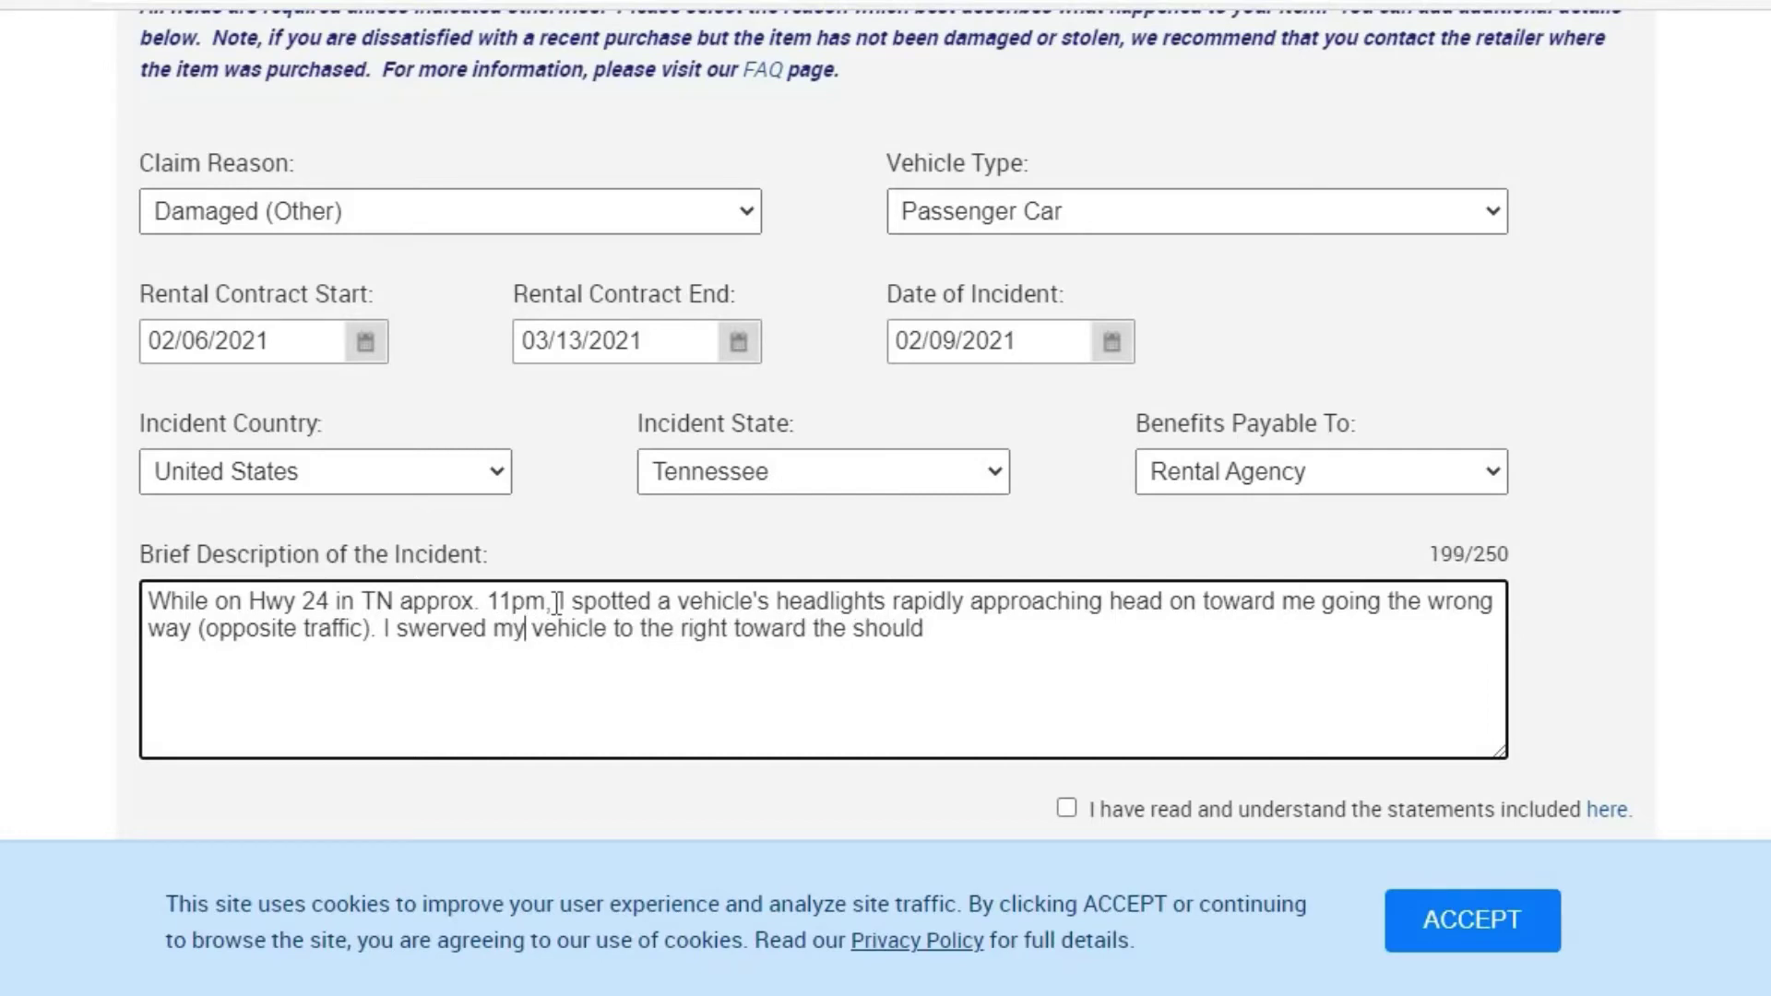
# - Replace "toward the should" at the end of the incident description with "to avoid a collison"
pyautogui.click(932, 632)
pyautogui.press('BackSpace')
pyautogui.press('BackSpace')
pyautogui.press('BackSpace')
pyautogui.press('BackSpace')
pyautogui.press('BackSpace')
pyautogui.press('BackSpace')
pyautogui.press('BackSpace')
pyautogui.press('BackSpace')
pyautogui.press('BackSpace')
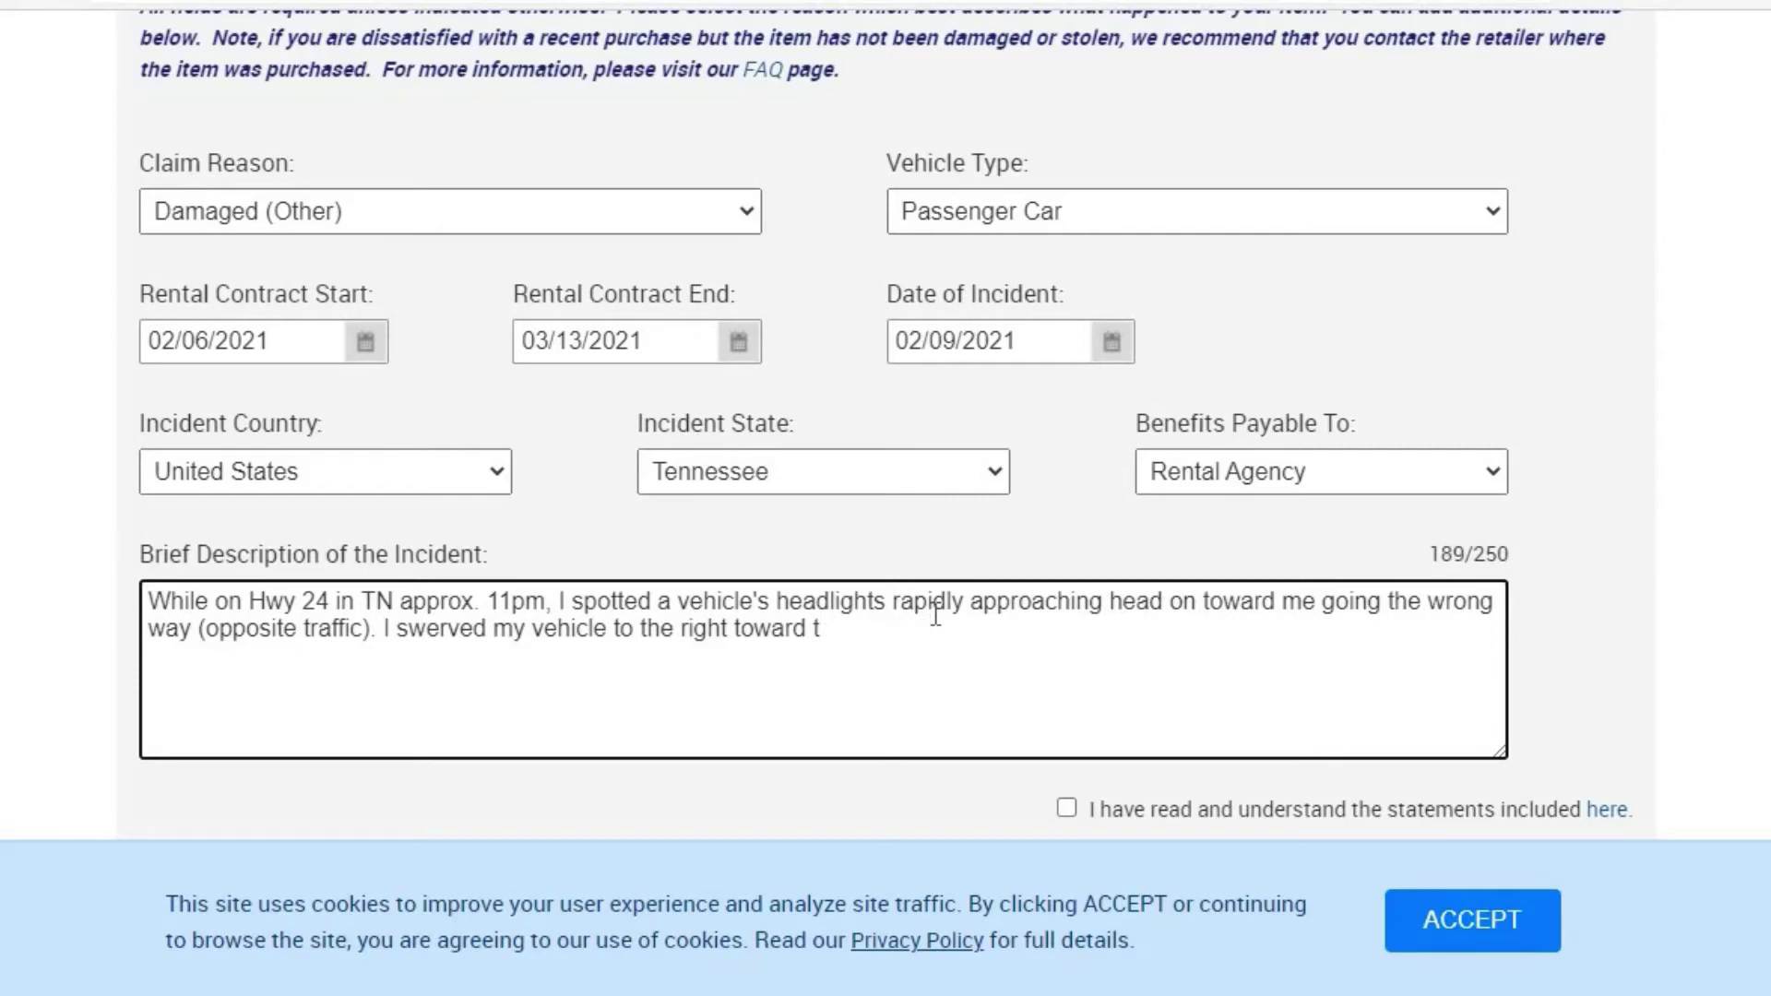
pyautogui.press('BackSpace')
pyautogui.press('BackSpace')
pyautogui.press('BackSpace')
pyautogui.press('BackSpace')
pyautogui.press('BackSpace')
pyautogui.press('BackSpace')
pyautogui.press('BackSpace')
pyautogui.press('BackSpace')
pyautogui.write('to')
pyautogui.write(' avoid a collison')
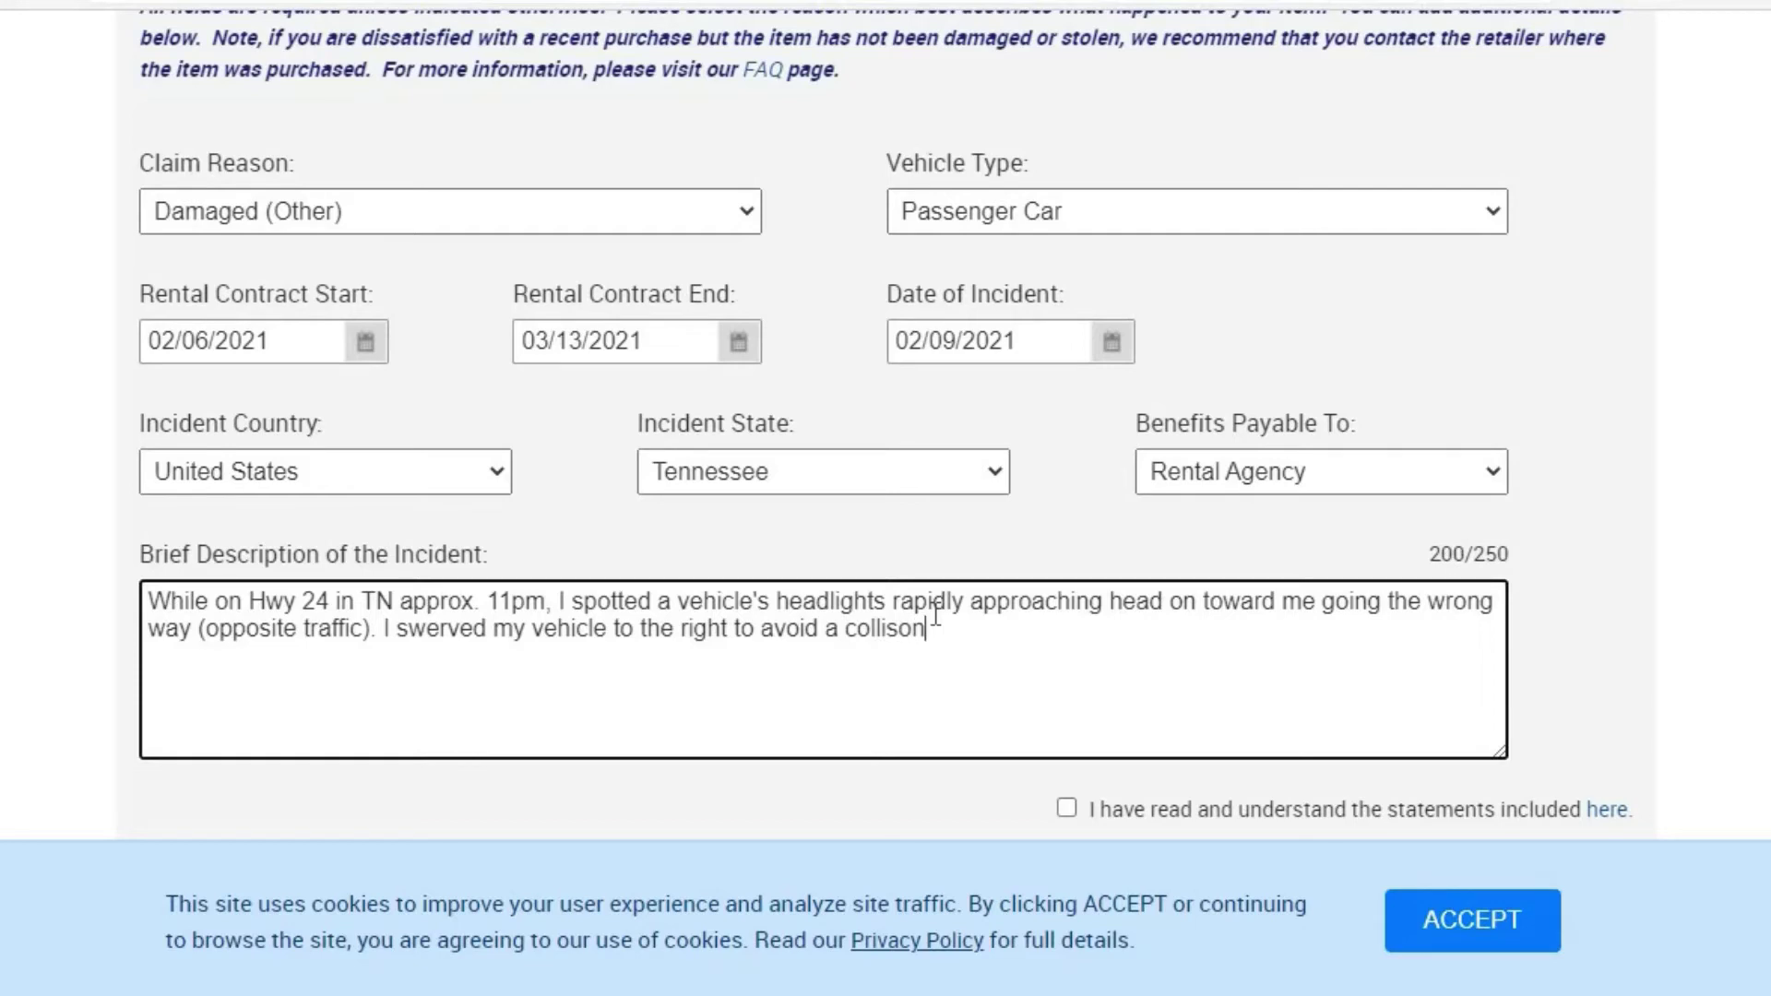
# - Correct "collison" to "collision" and continue the sentence with "hitting a deep groove in the rad's shoulder"
pyautogui.press('BackSpace')
pyautogui.press('BackSpace')
pyautogui.write('ion and')
pyautogui.press('BackSpace')
pyautogui.press('BackSpace')
pyautogui.press('BackSpace')
pyautogui.write('hitting a deep')
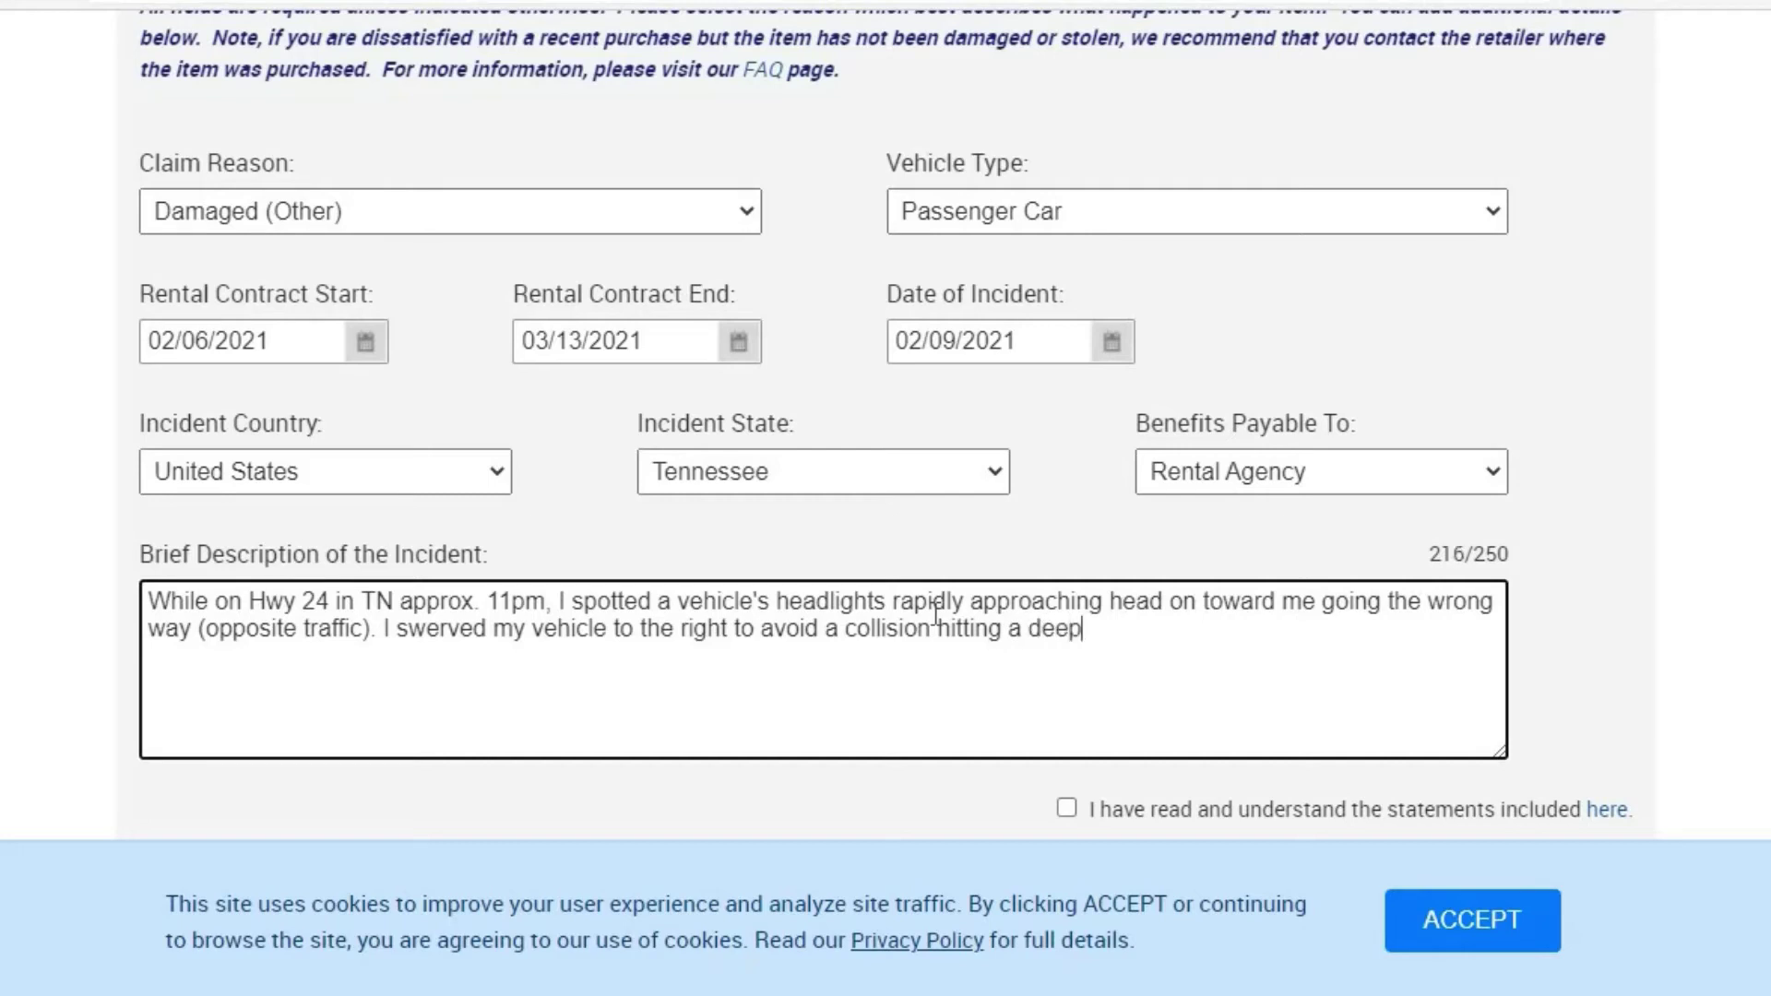
pyautogui.write(' groove in the ')
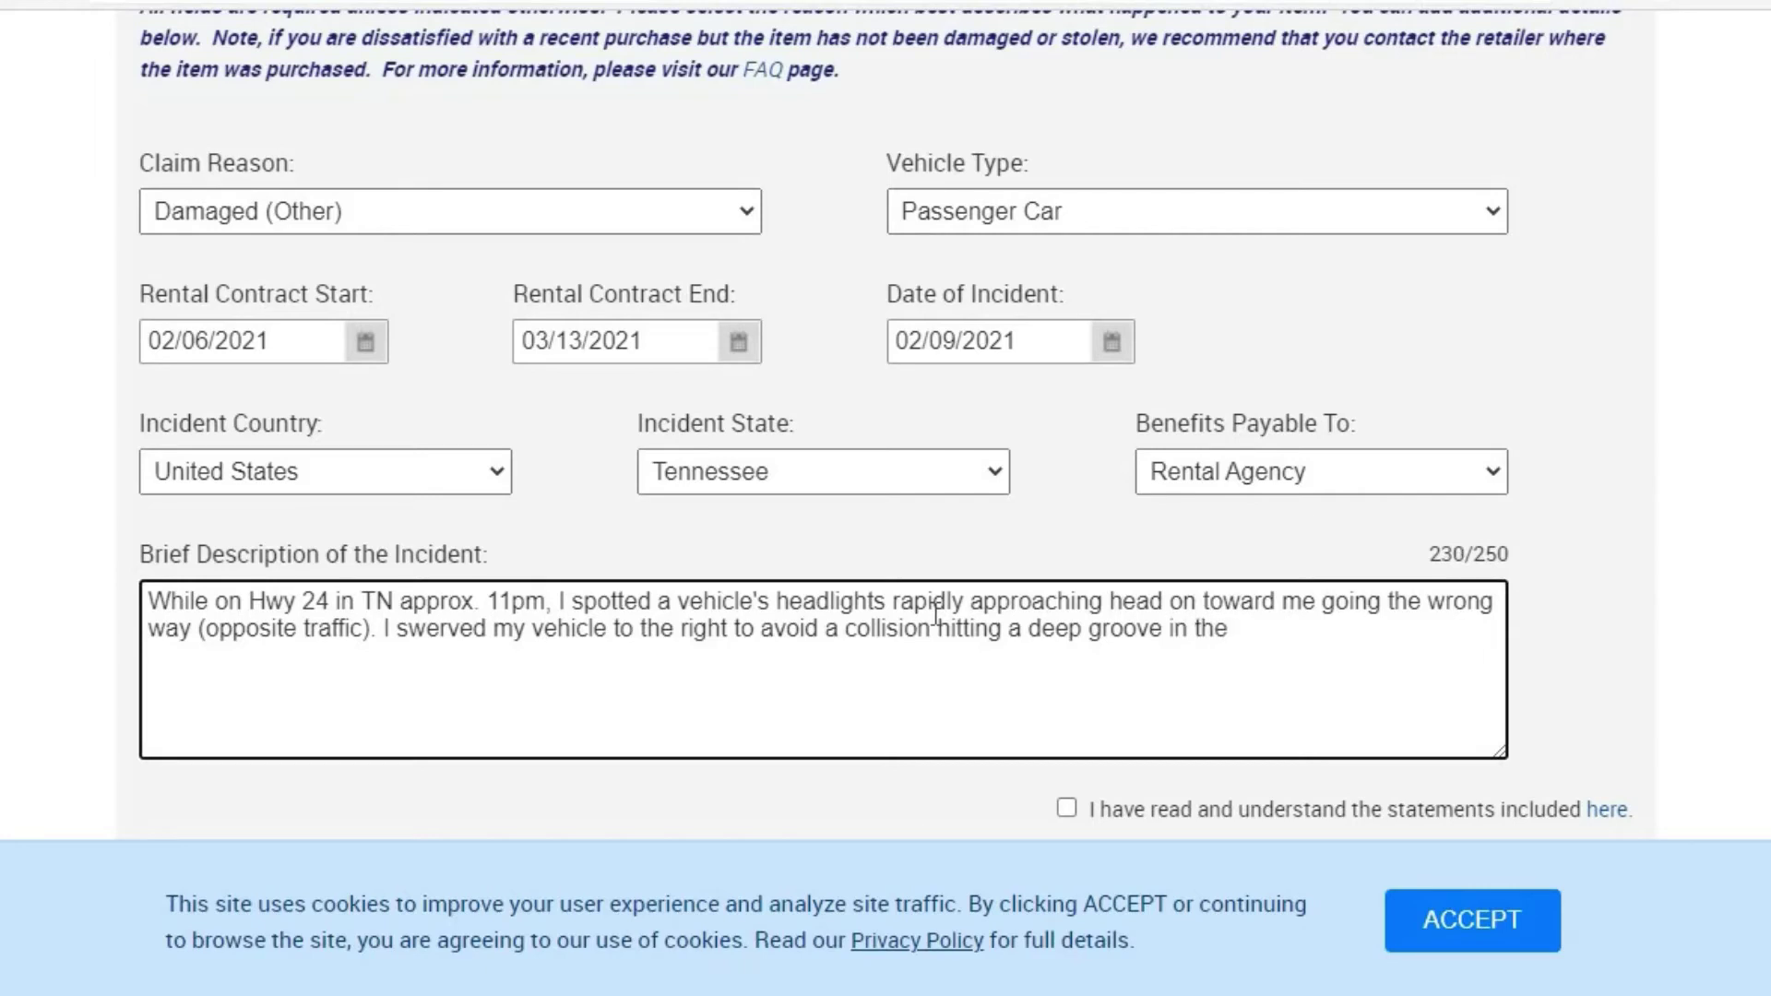
pyautogui.write(" rad's shoulder")
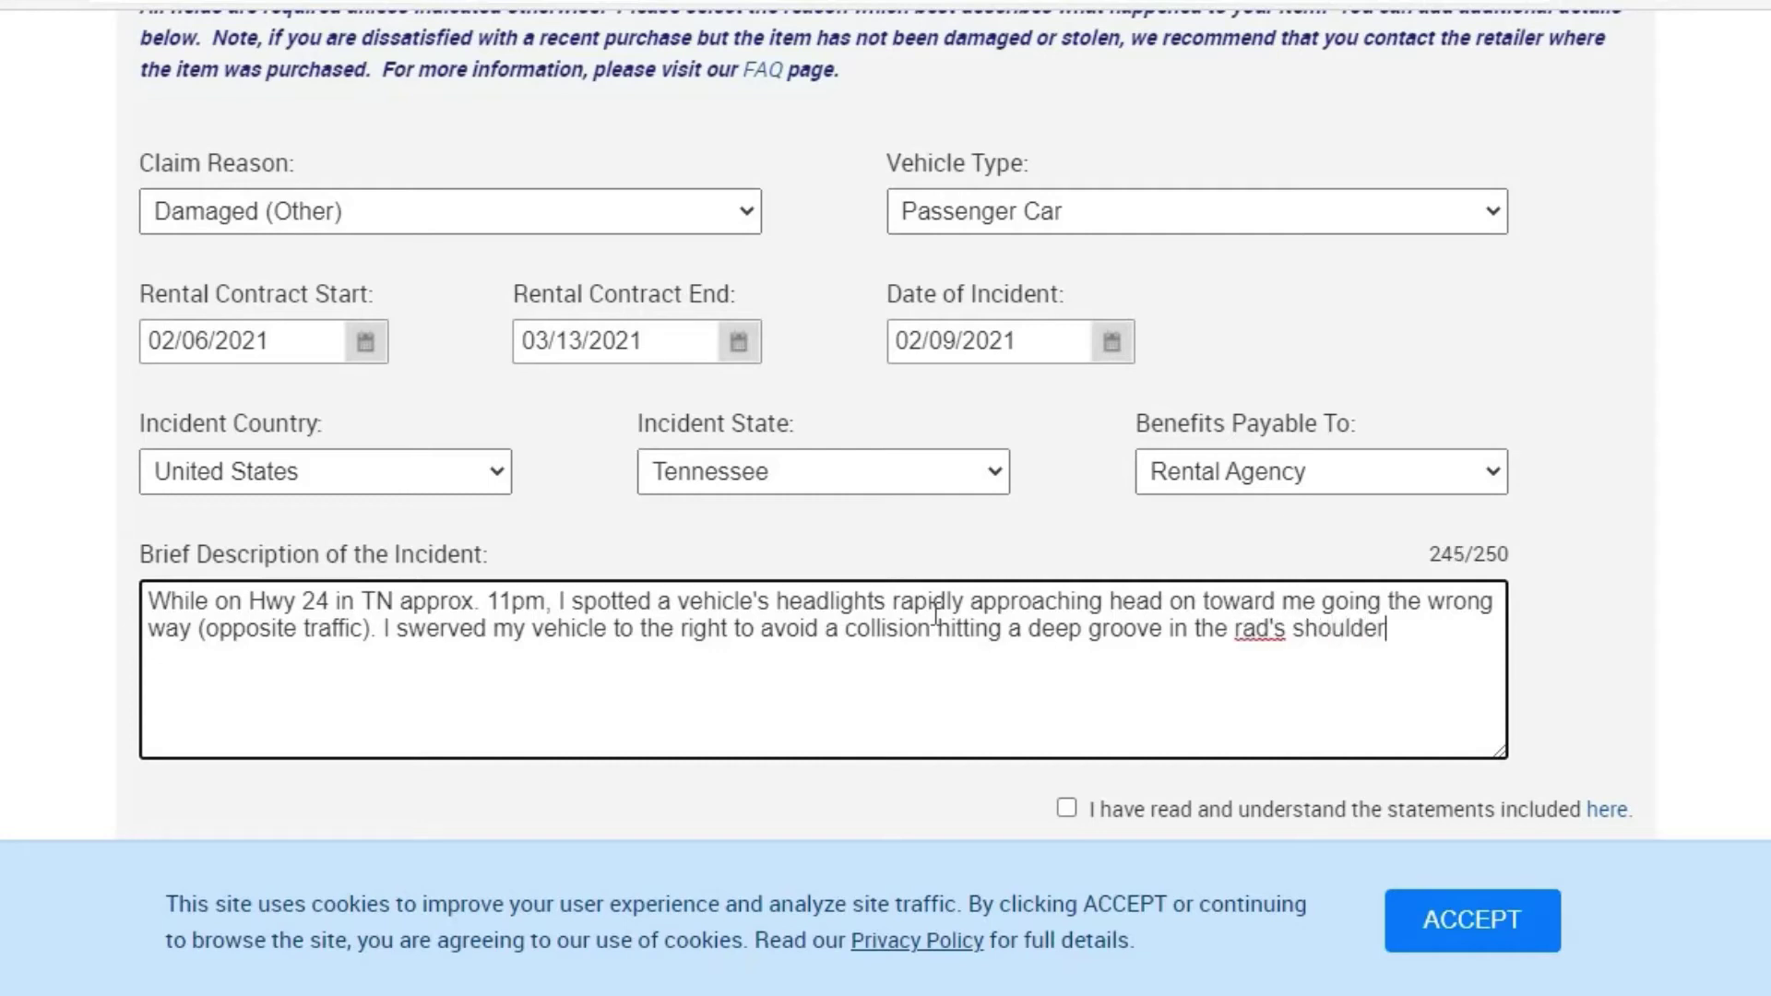
# - Correct the misspelled "rad's" to "road's" in the incident description
pyautogui.hotkey('ctrl', 'Left')
pyautogui.press('Left')
pyautogui.press('Left')
pyautogui.press('Left')
pyautogui.press('Left')
pyautogui.press('Left')
pyautogui.write('o')
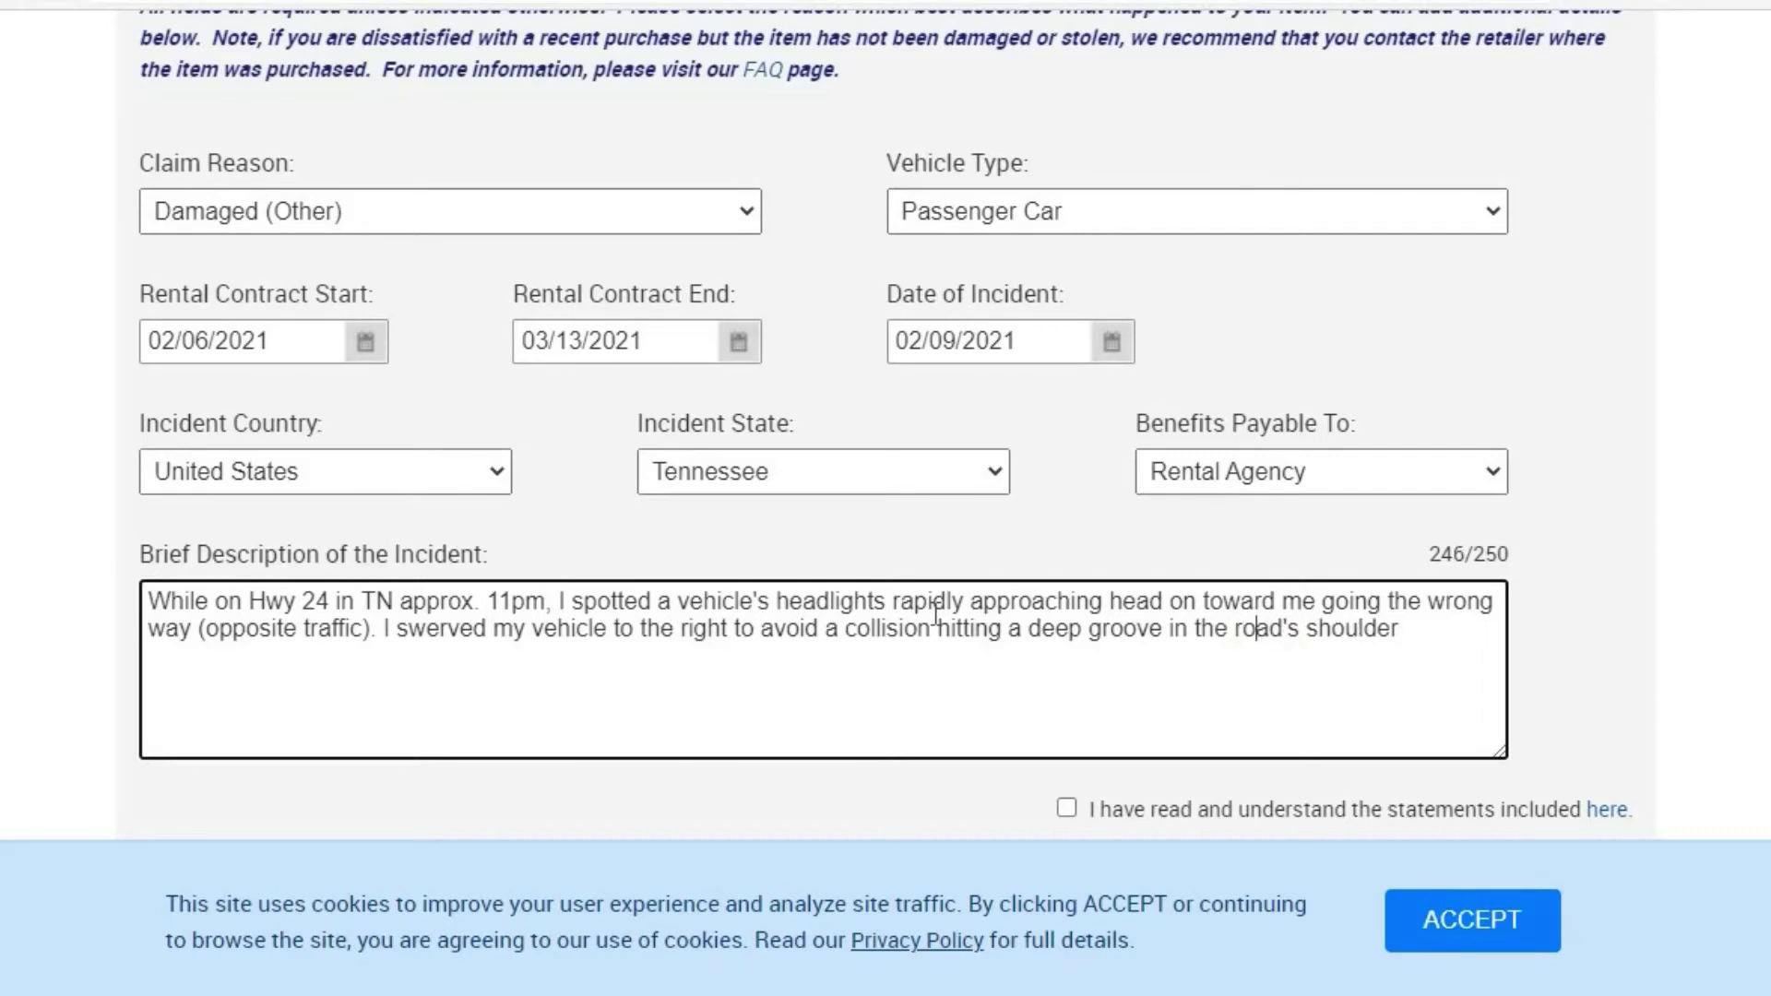
# - Change "in" to "on" before "the road's shoulder" in the incident description
pyautogui.press('Left')
pyautogui.press('Left')
pyautogui.press('Left')
pyautogui.press('Left')
pyautogui.press('Left')
pyautogui.press('Left')
pyautogui.press('Left')
pyautogui.press('Left')
pyautogui.press('BackSpace')
pyautogui.write('o')
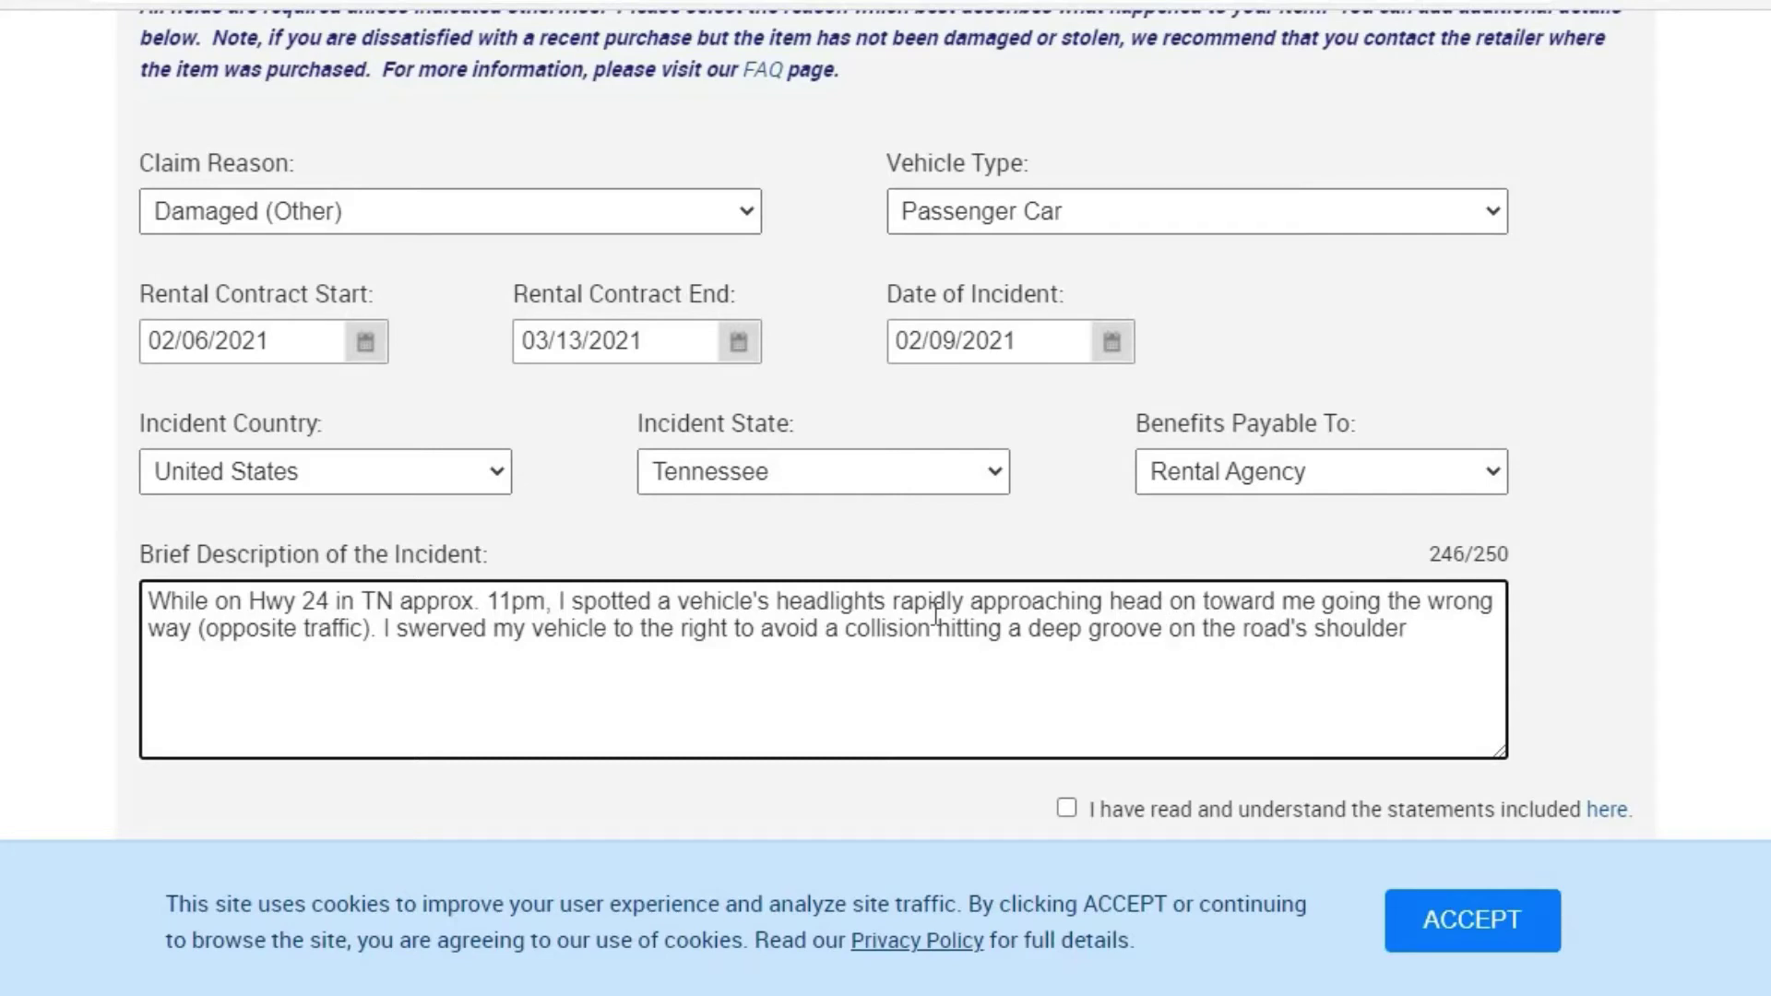
# - End the incident description with a period and mark the included statements as read and understood
pyautogui.click(1423, 633)
pyautogui.write('.')
pyautogui.click(1066, 810)
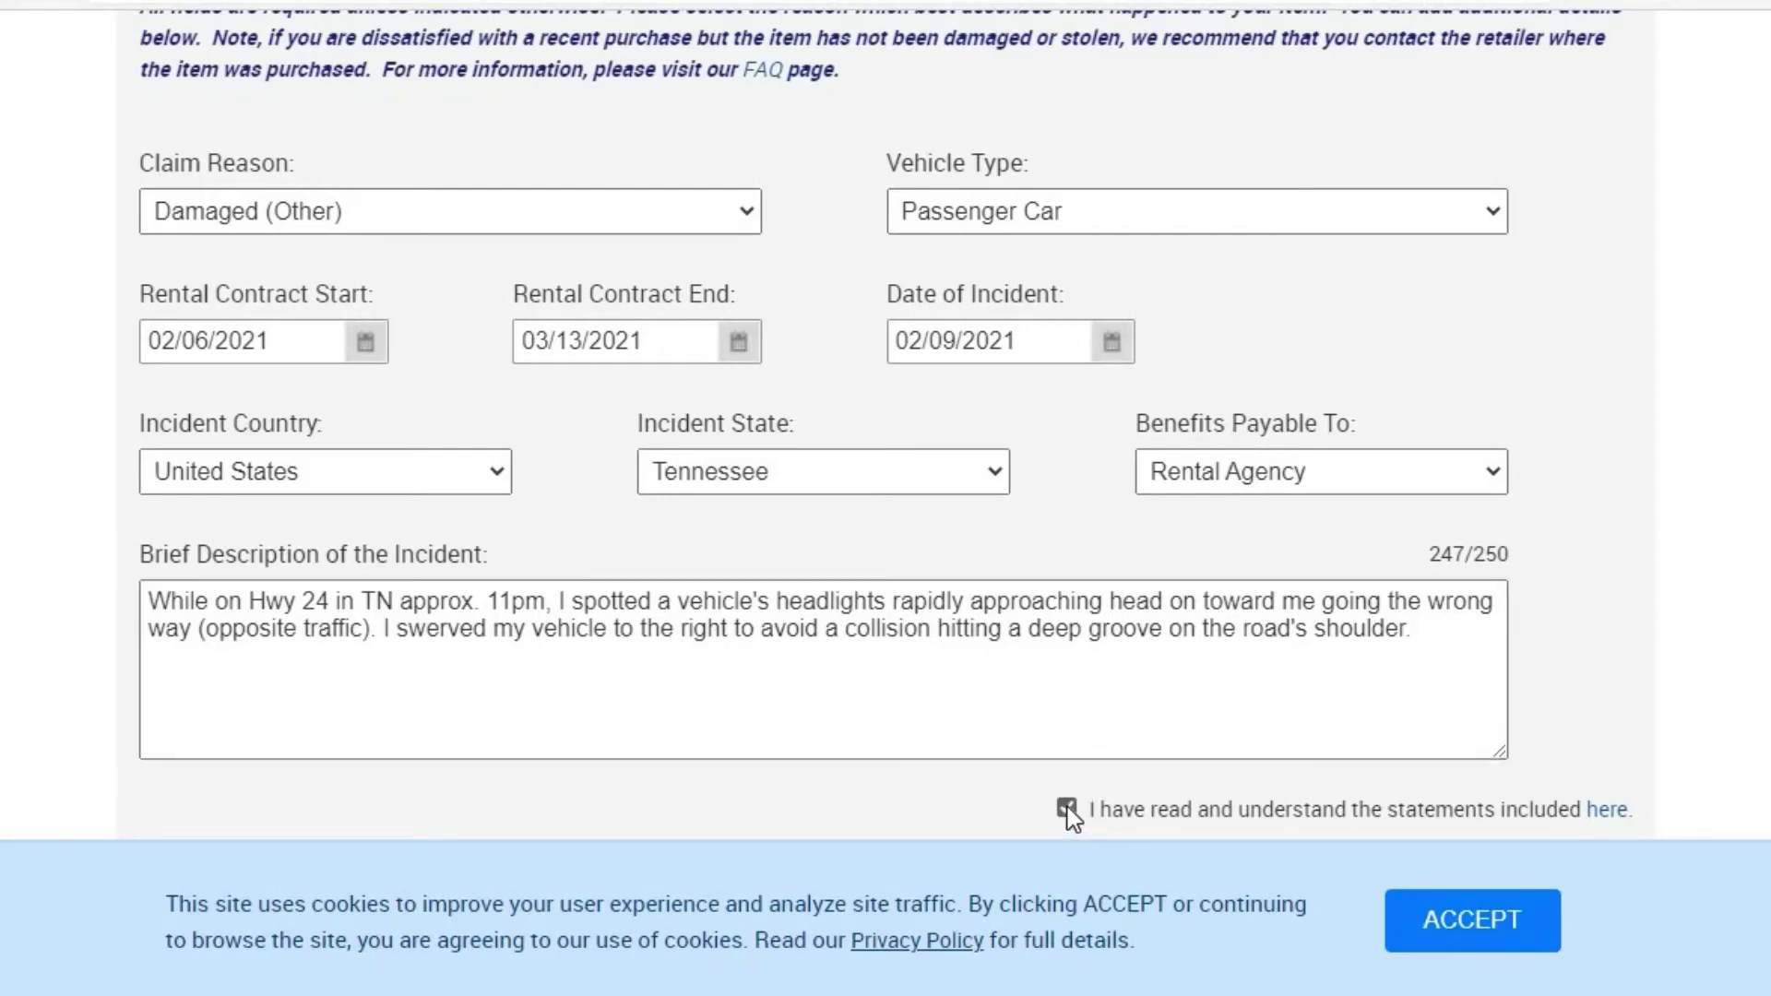
# - Set the rental contract start to 03/06/2021 and the date of incident to 03/09/2021
pyautogui.scroll(4, 1586, 546)
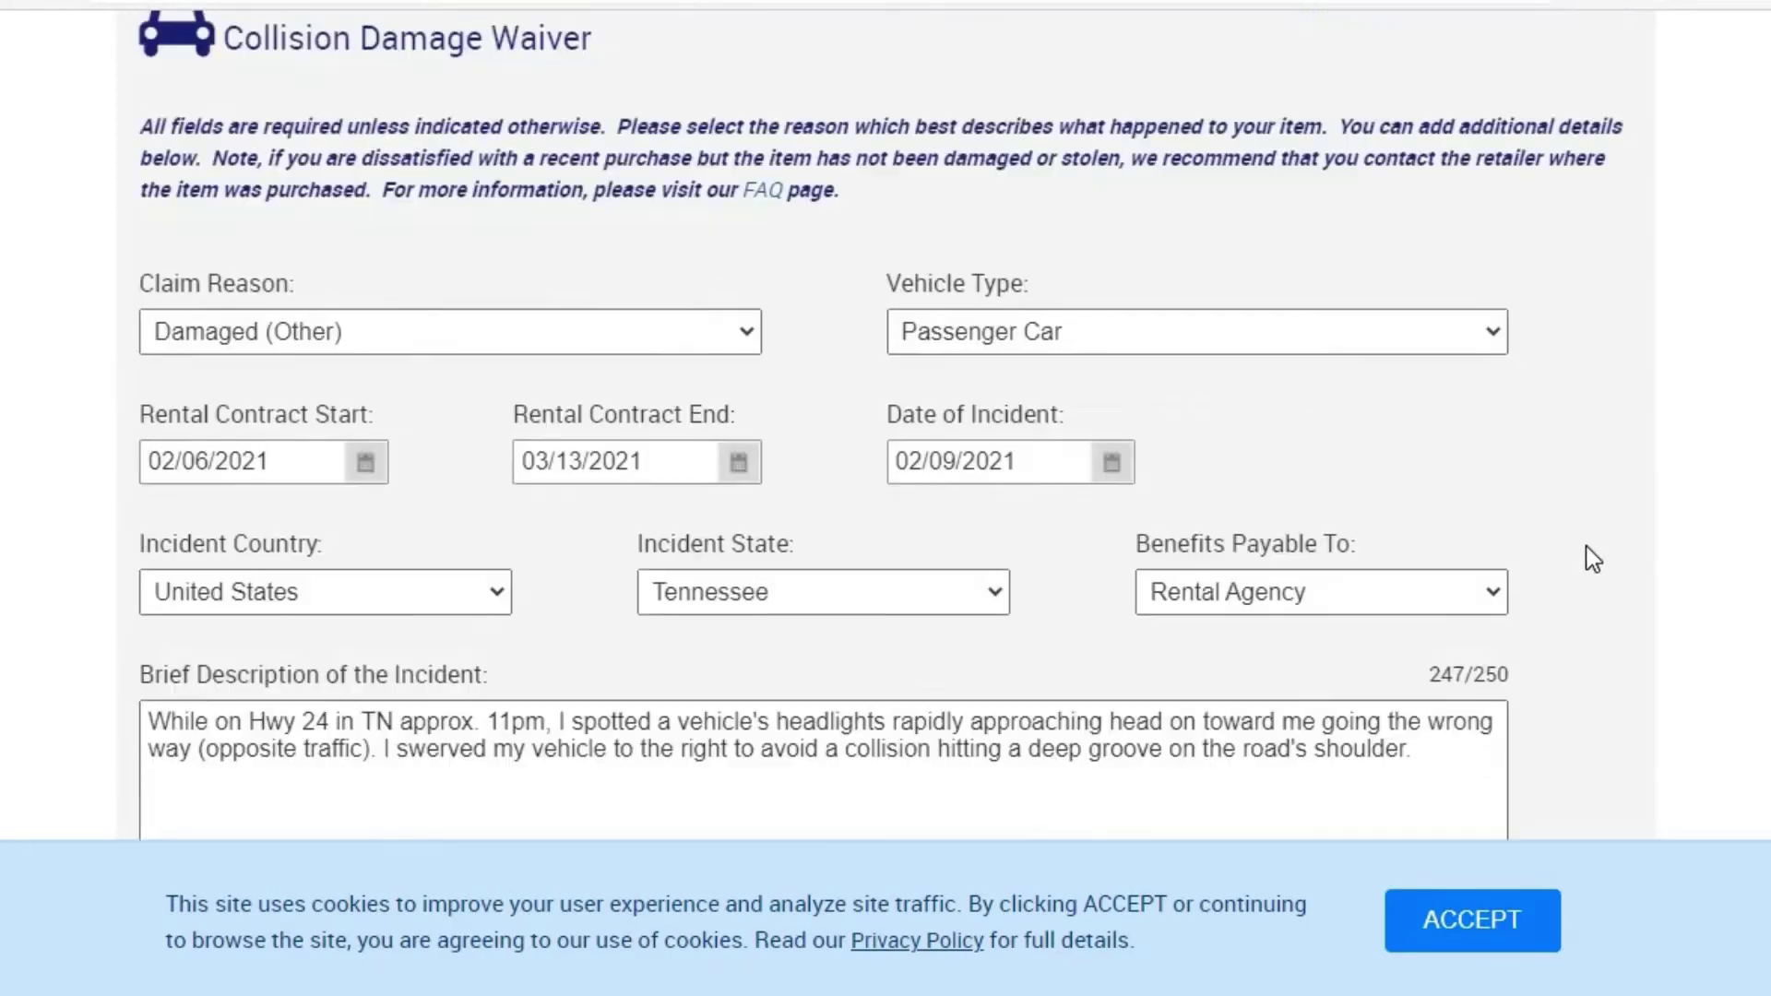
pyautogui.scroll(-2, 1586, 546)
pyautogui.scroll(-2, 1585, 545)
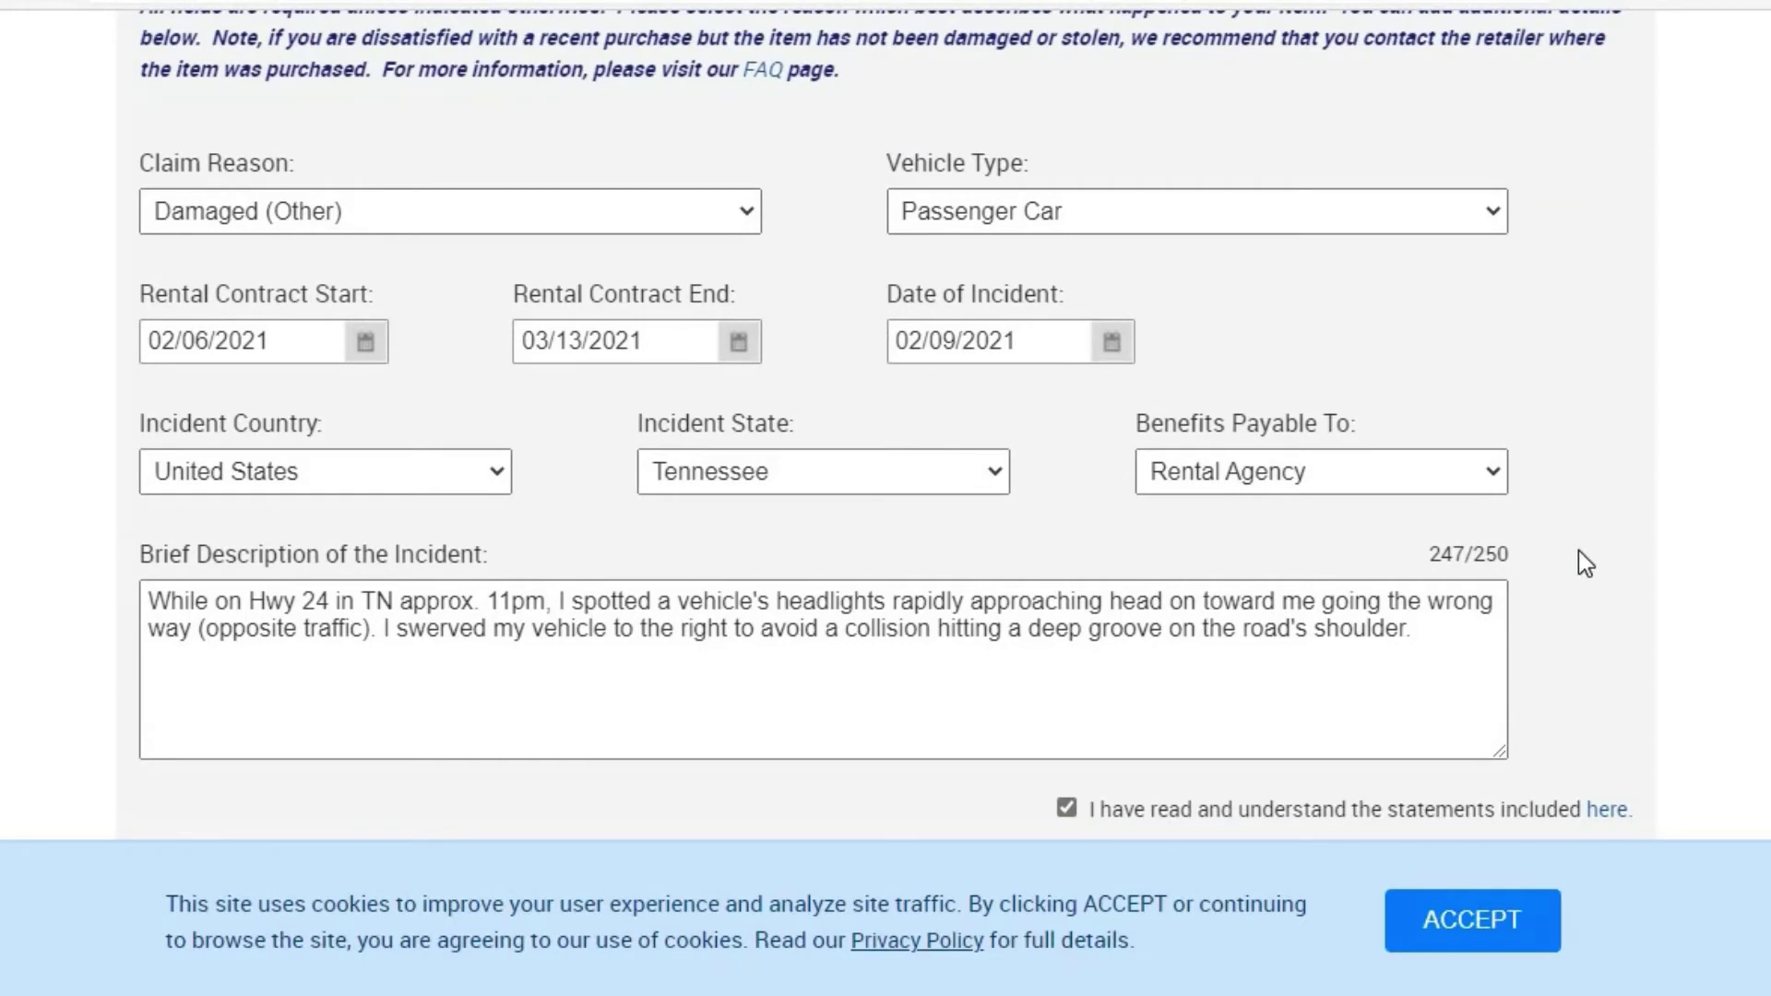
pyautogui.scroll(2, 1578, 552)
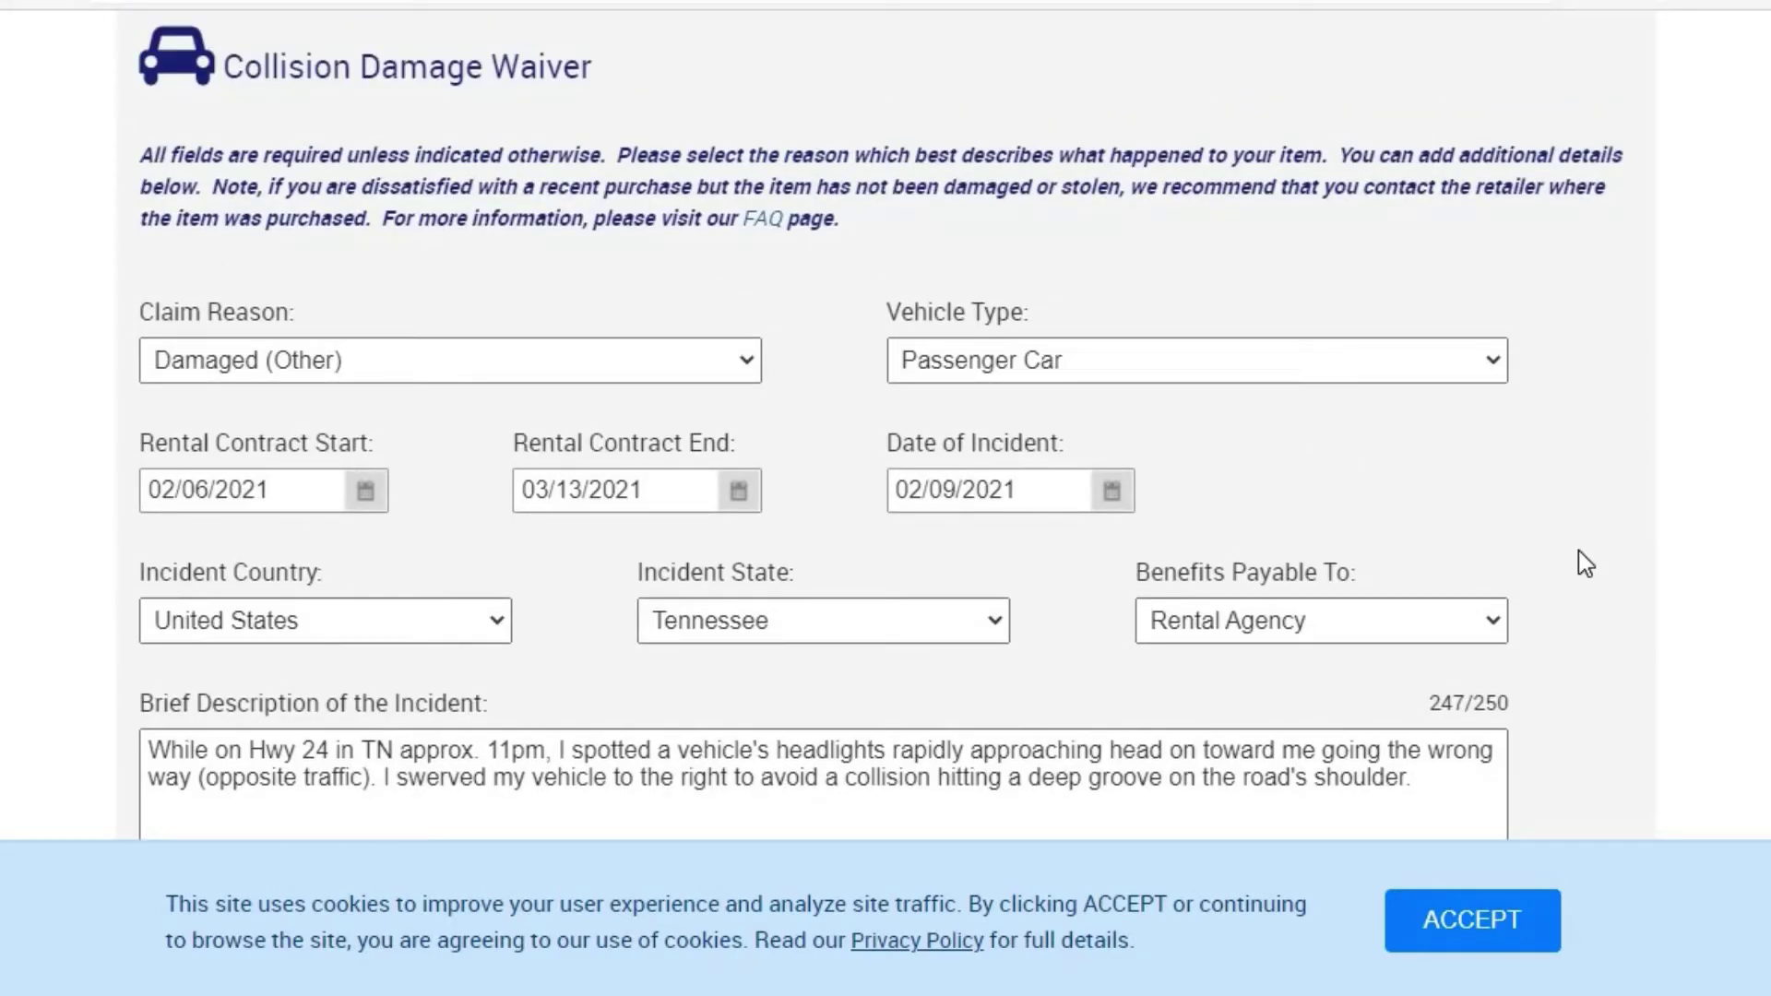
pyautogui.scroll(-2, 1585, 563)
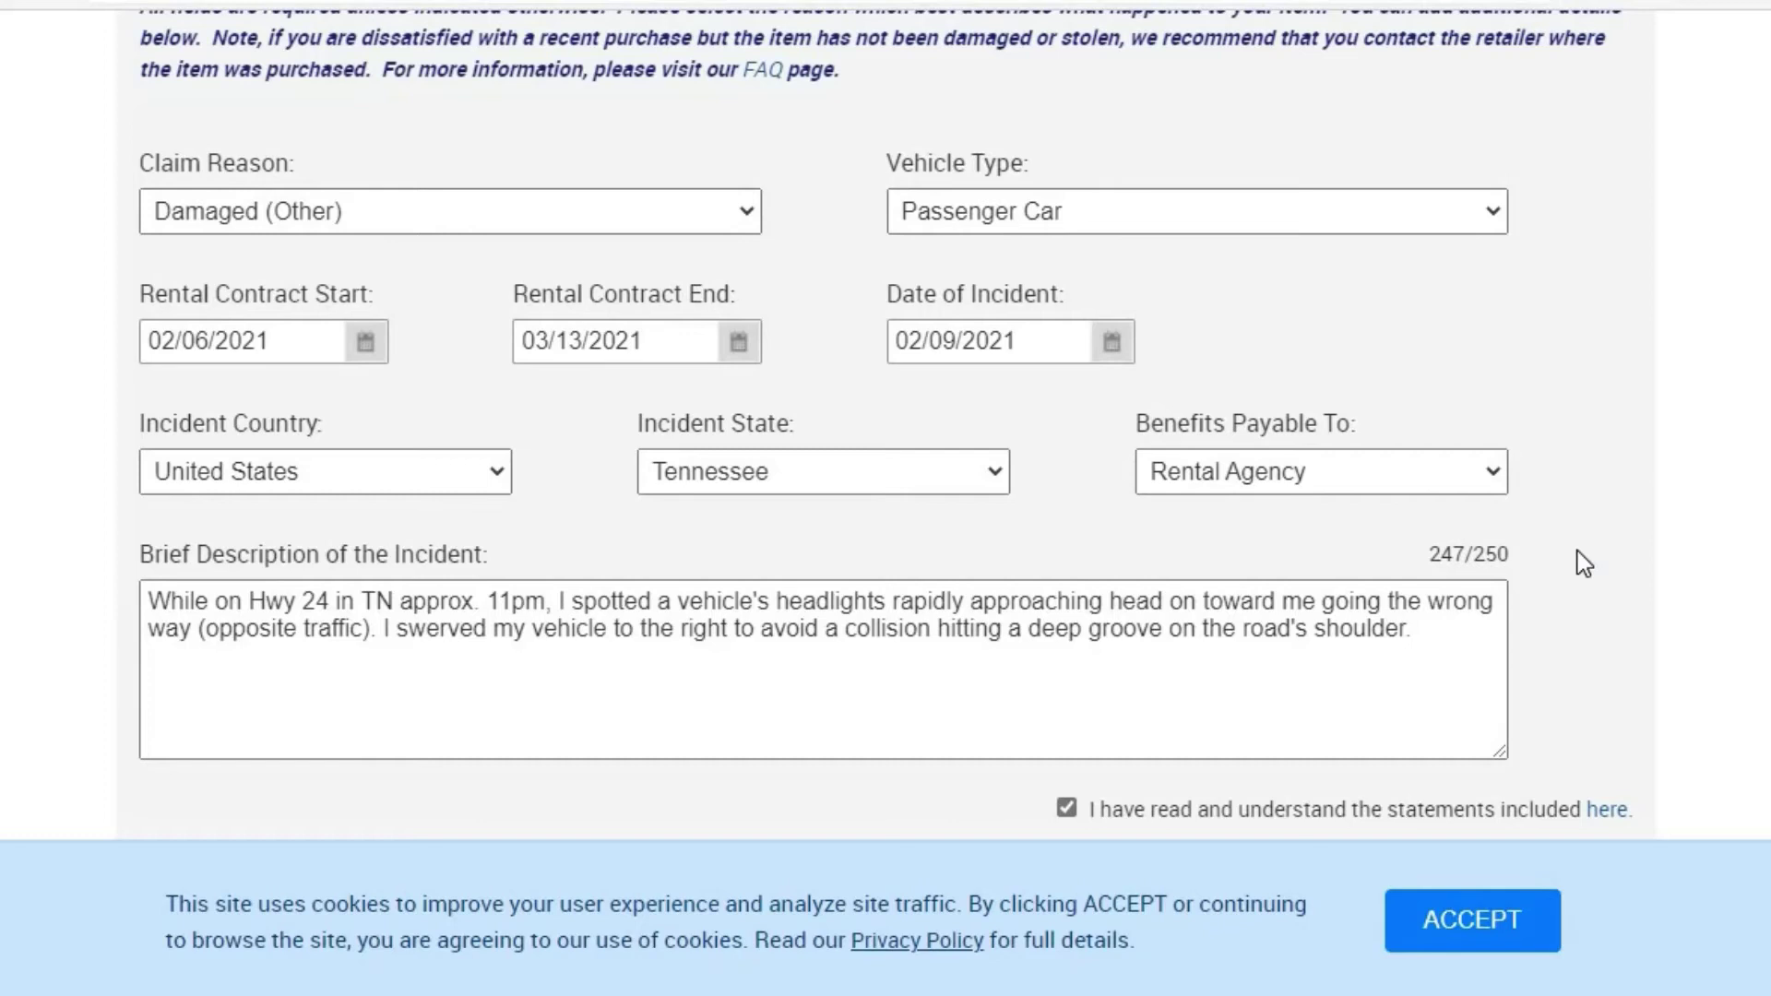
pyautogui.scroll(3, 1577, 551)
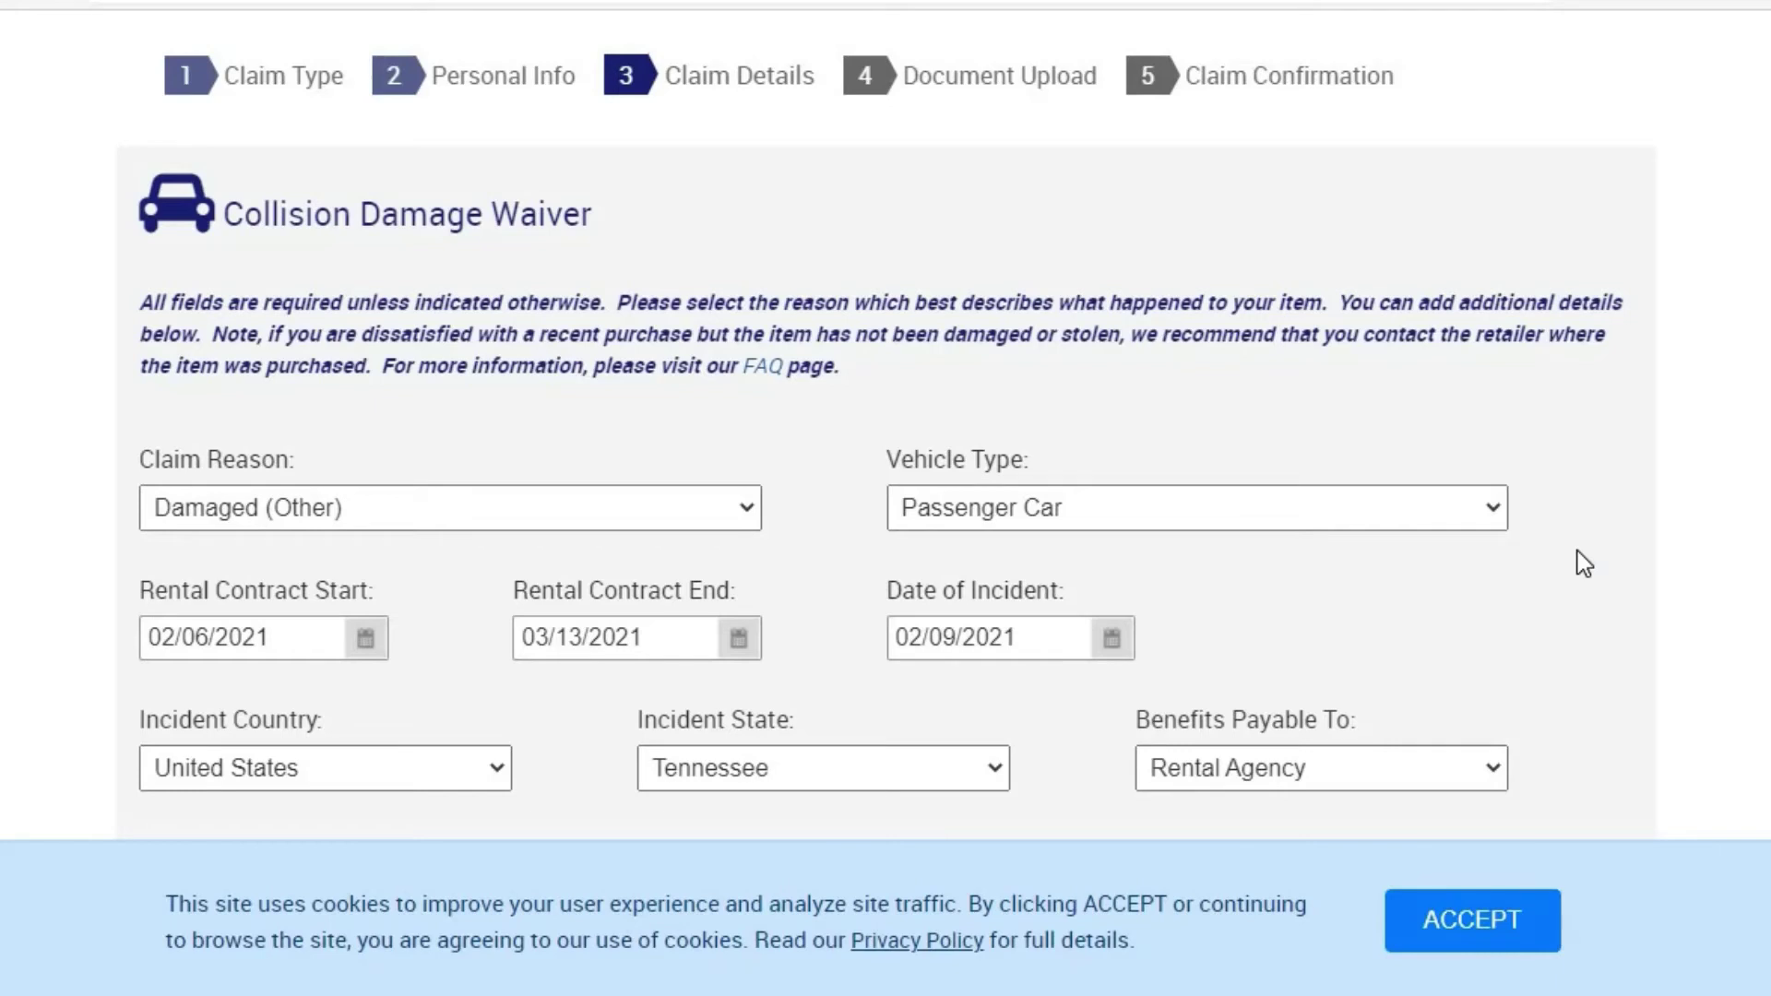
pyautogui.scroll(-3, 1577, 551)
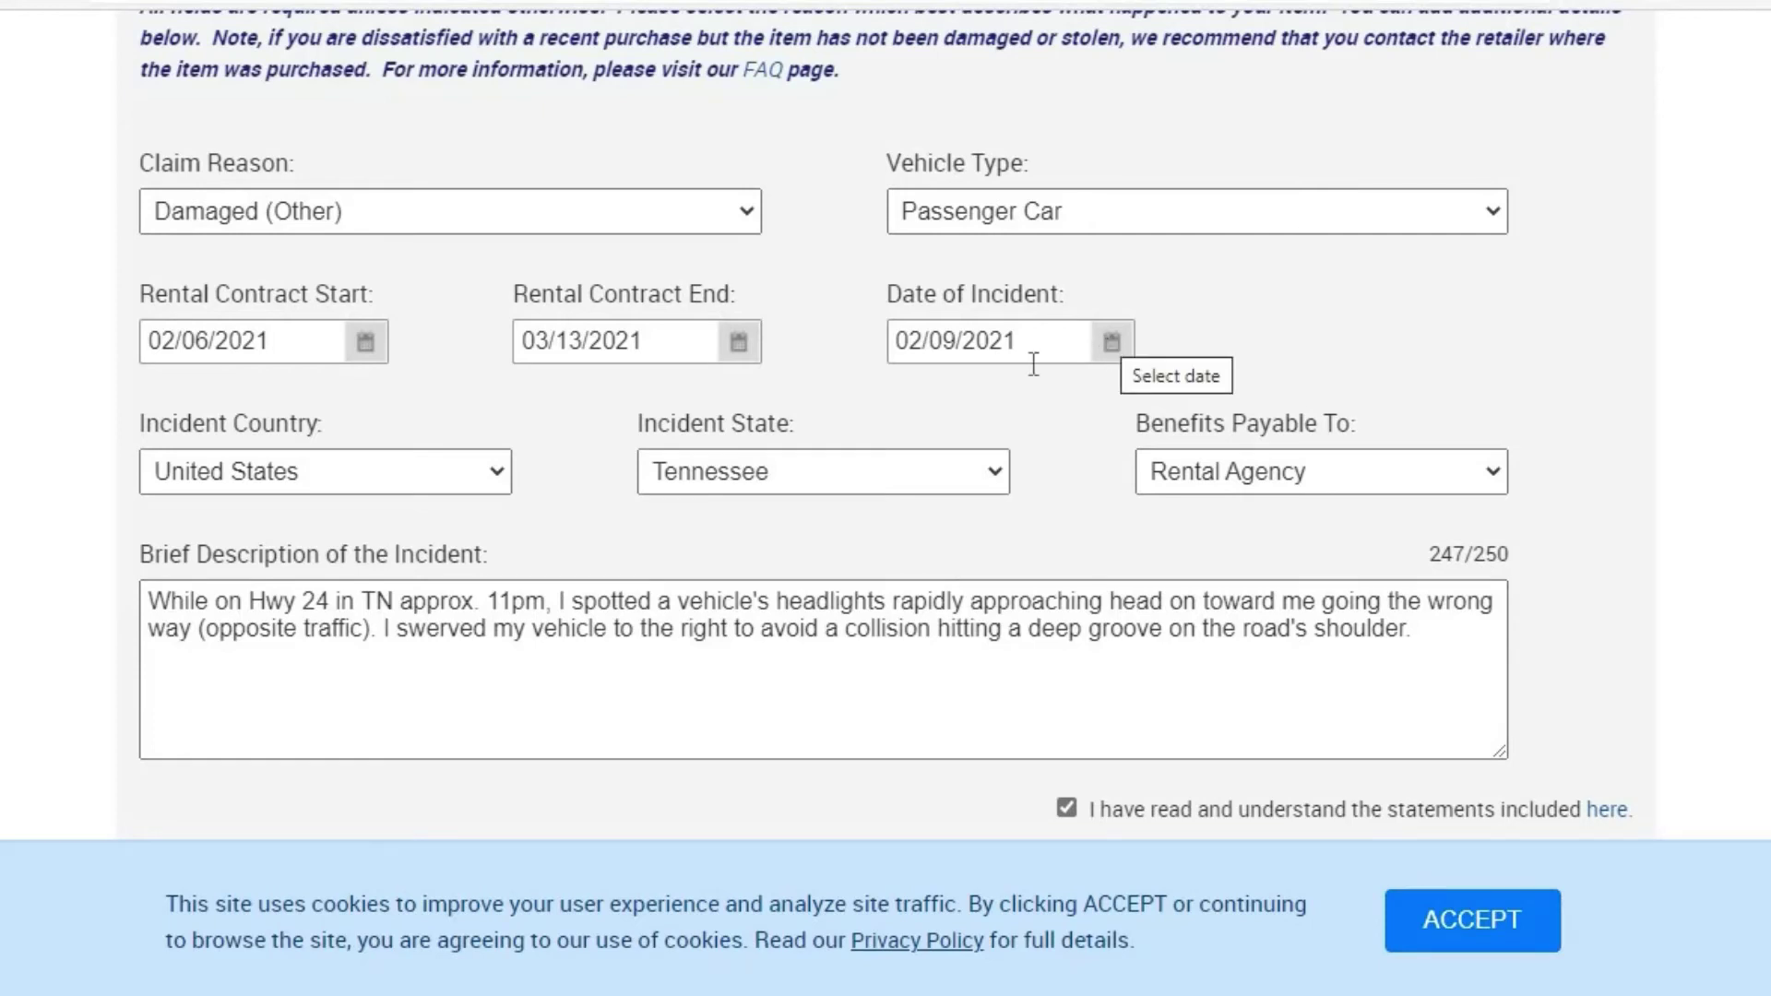
pyautogui.click(377, 345)
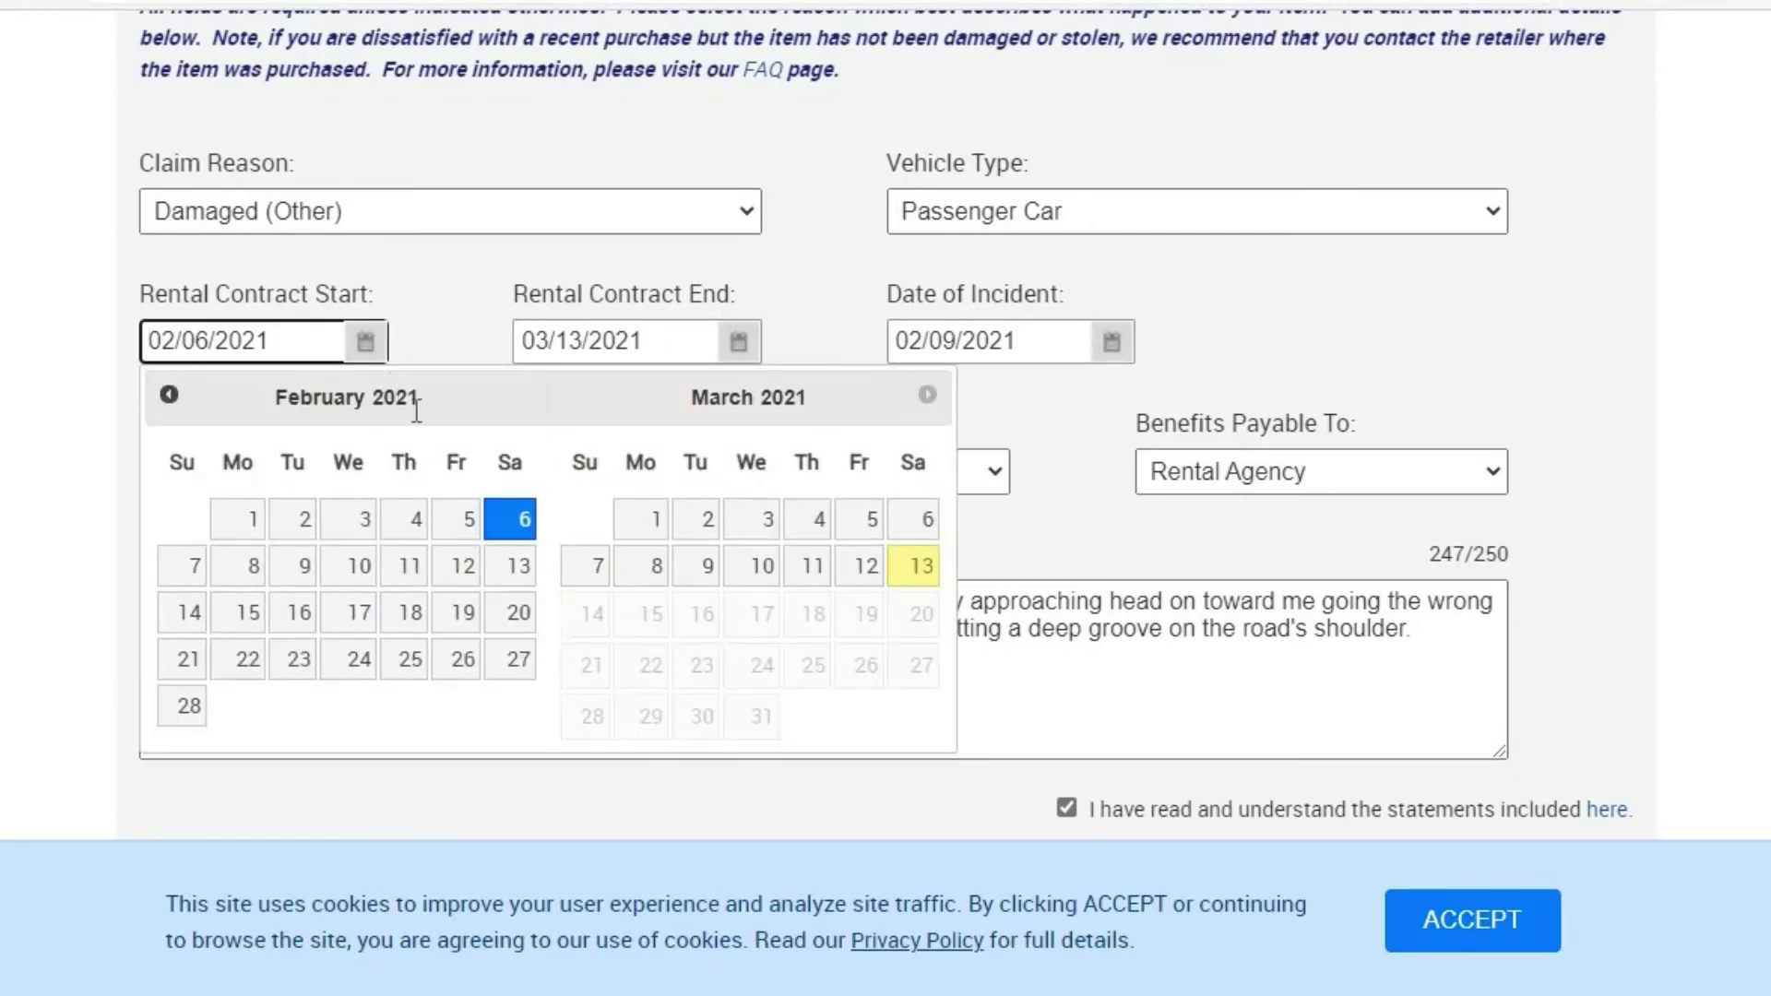
pyautogui.click(925, 522)
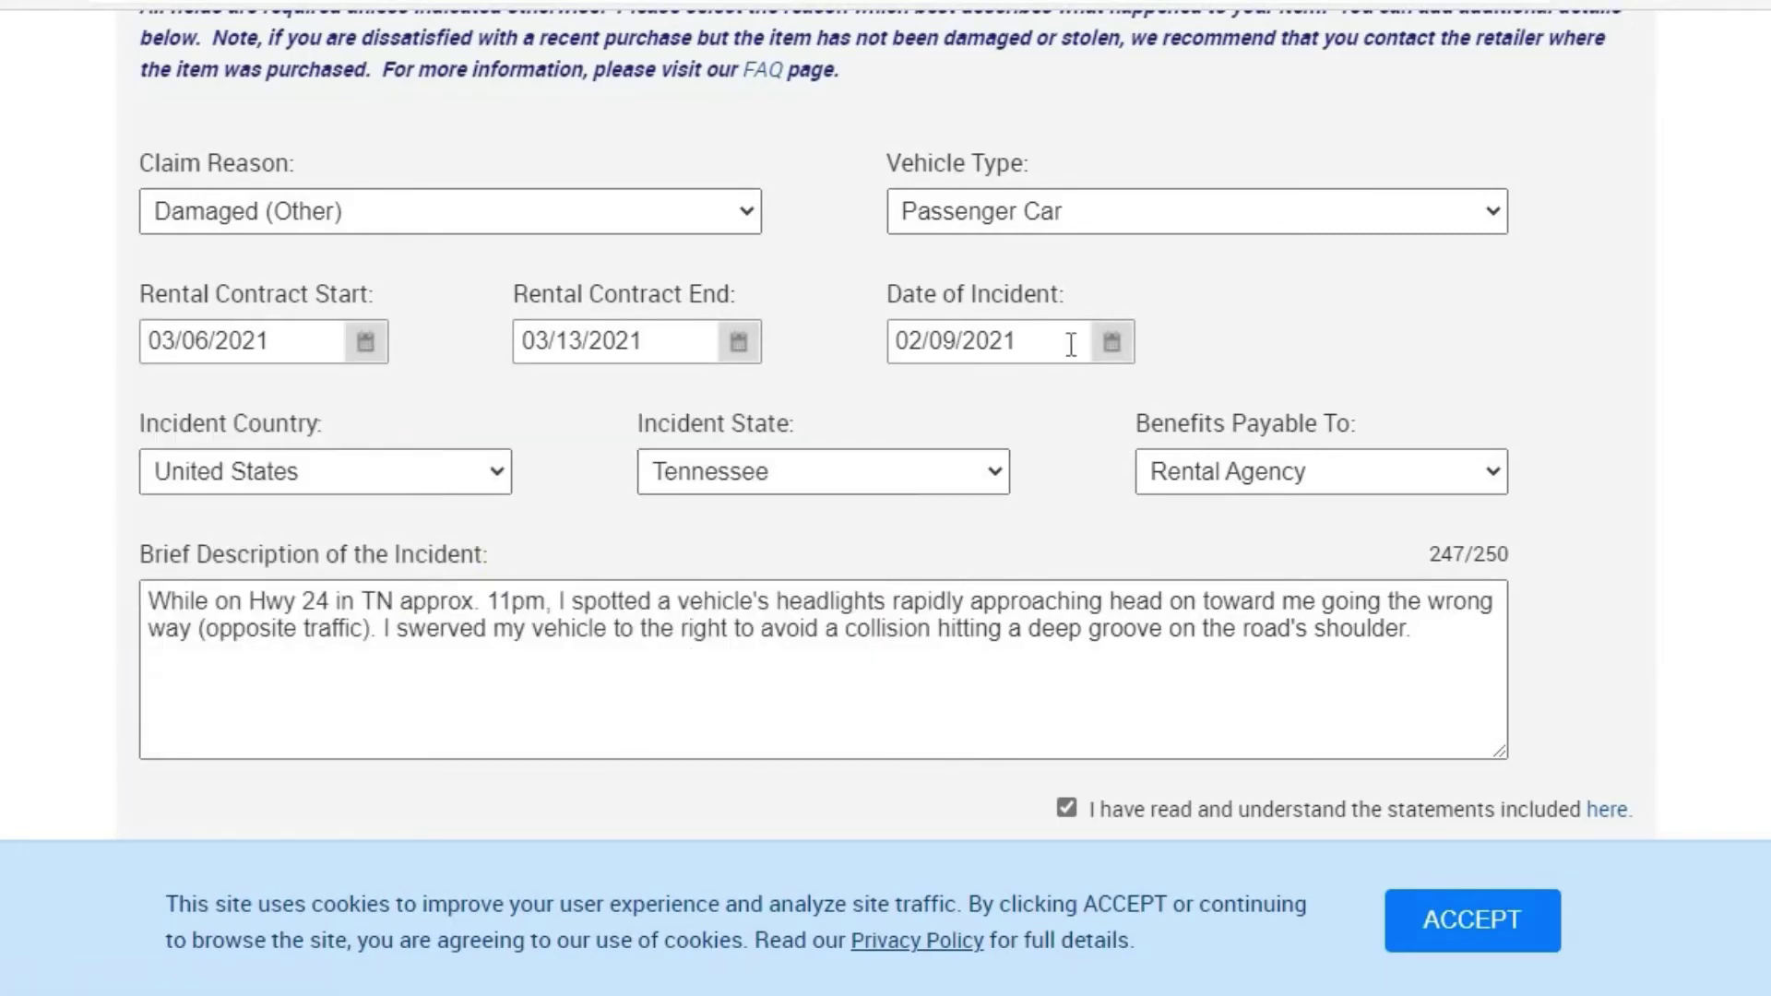
pyautogui.click(1105, 346)
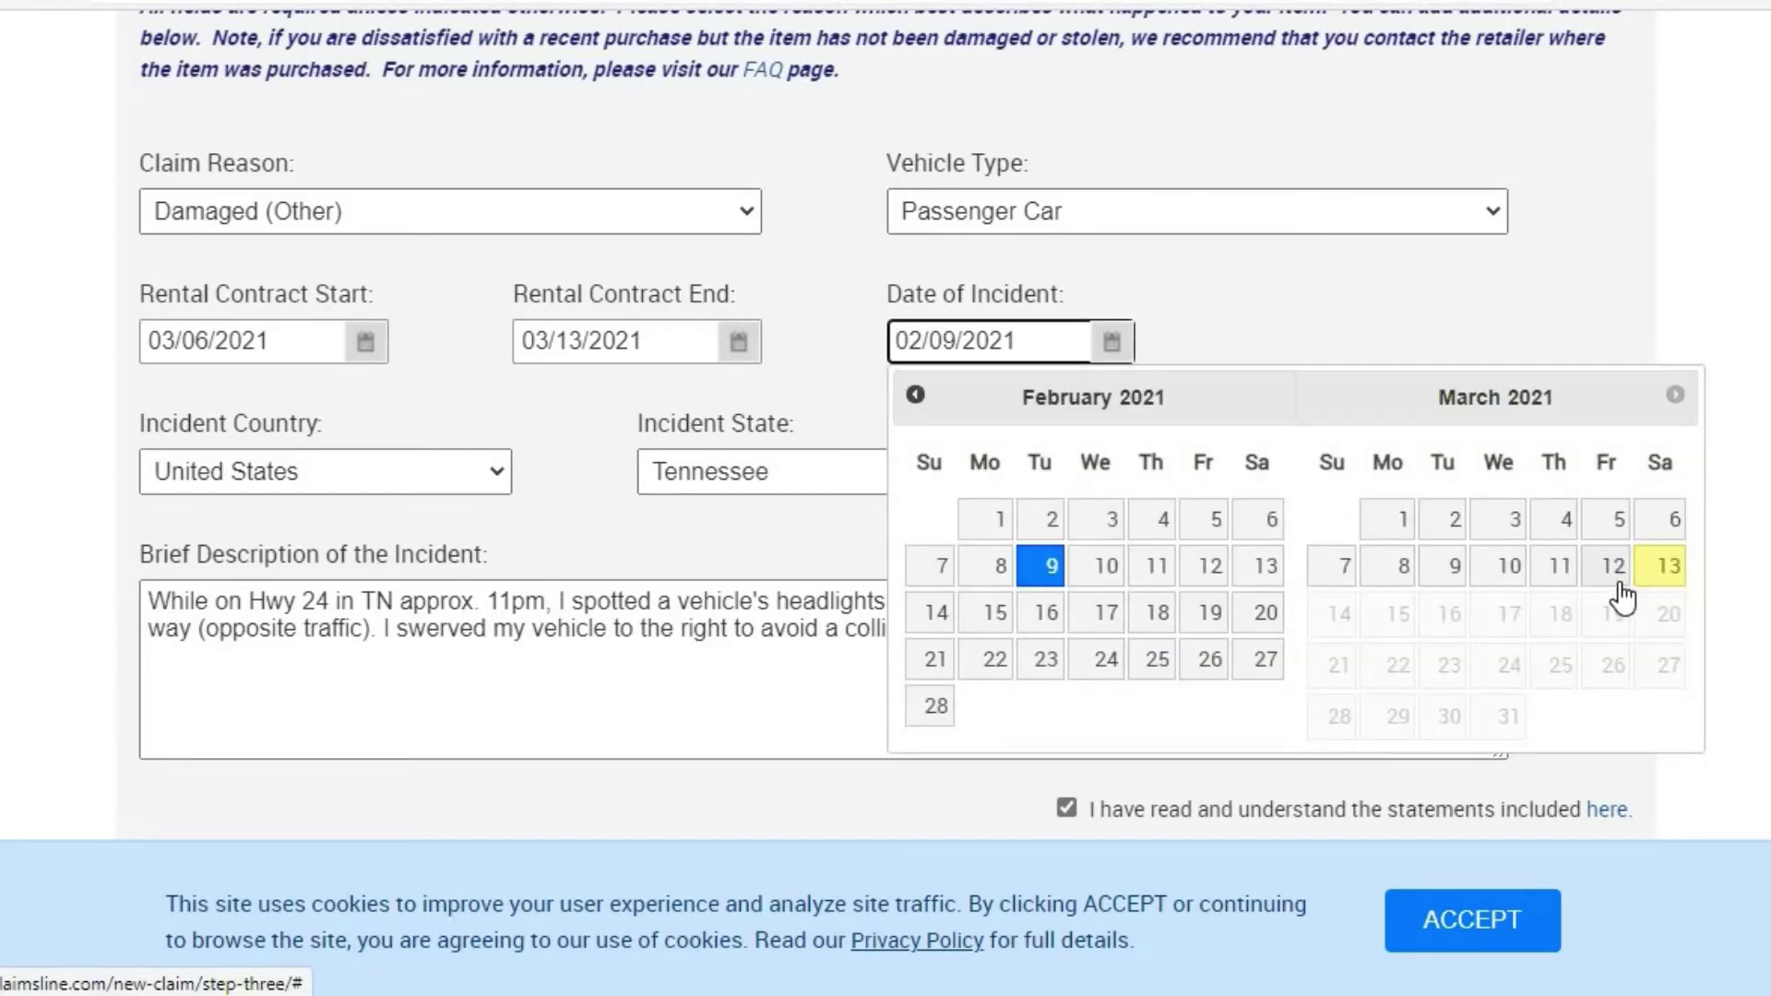
pyautogui.click(1445, 566)
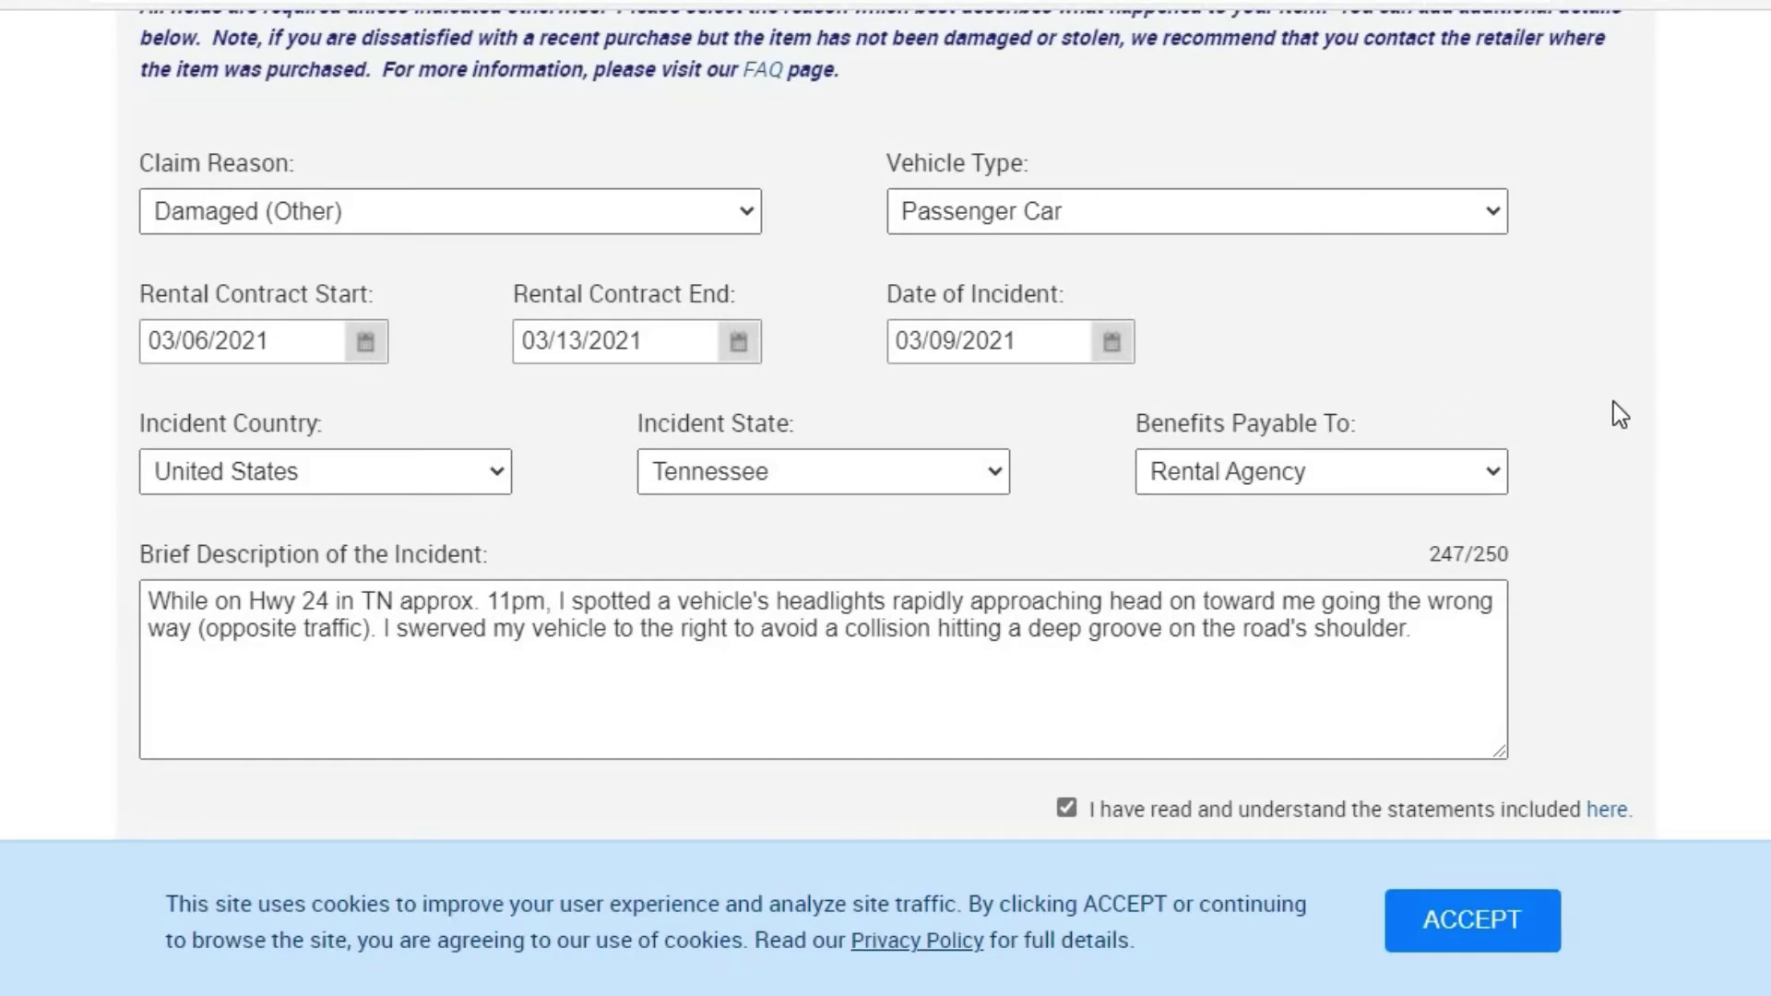
# - Continue from the completed claim details to the document upload stage of the Collision Damage Waiver claim
pyautogui.scroll(-2, 1612, 405)
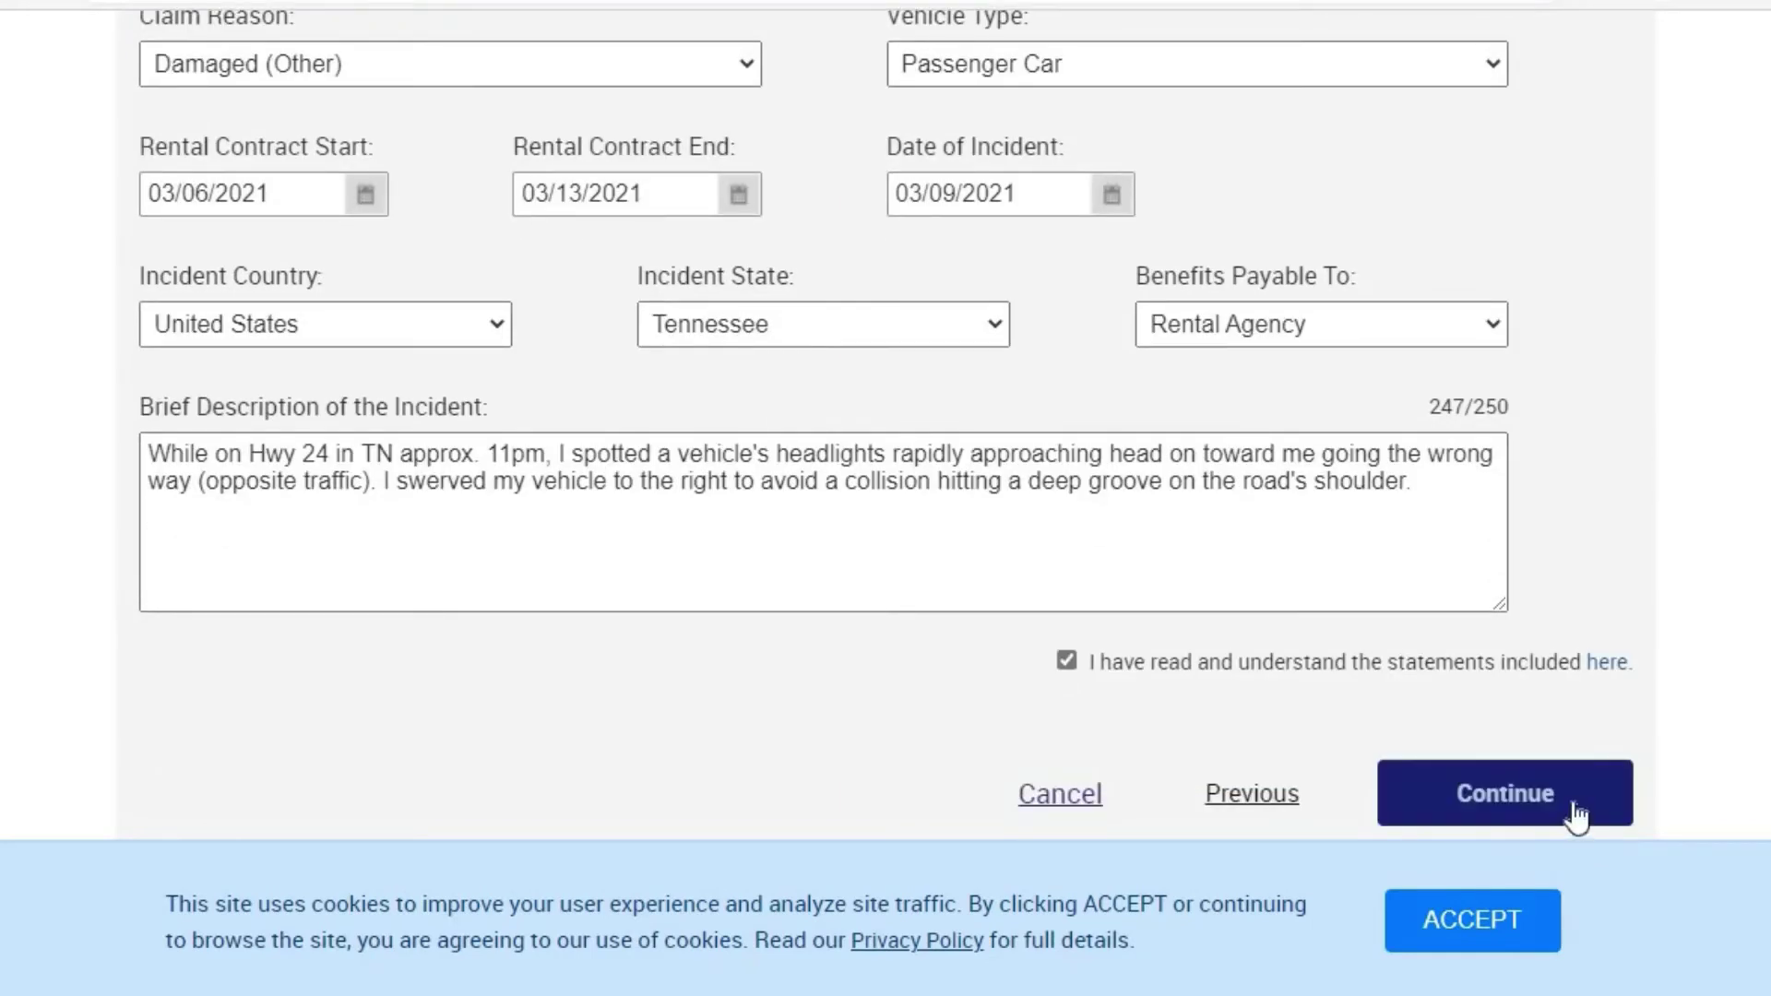
pyautogui.scroll(-1, 1620, 704)
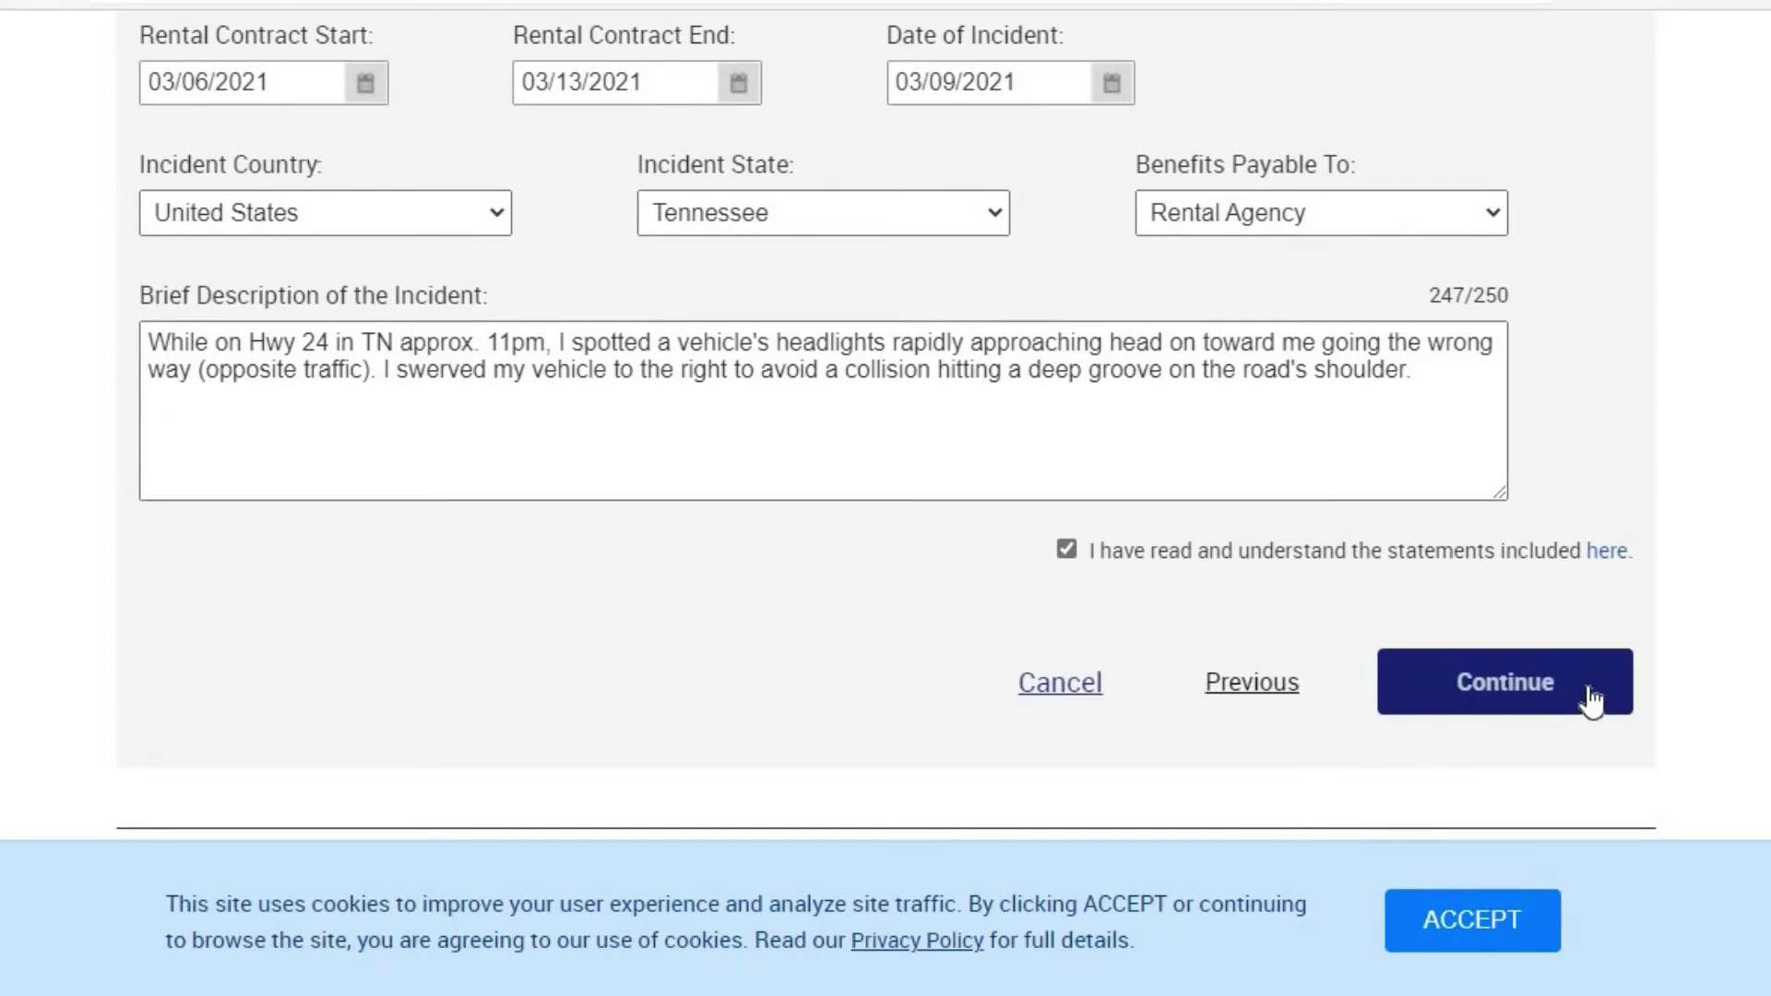
pyautogui.scroll(1, 1594, 705)
pyautogui.scroll(-1, 1596, 705)
pyautogui.click(1598, 702)
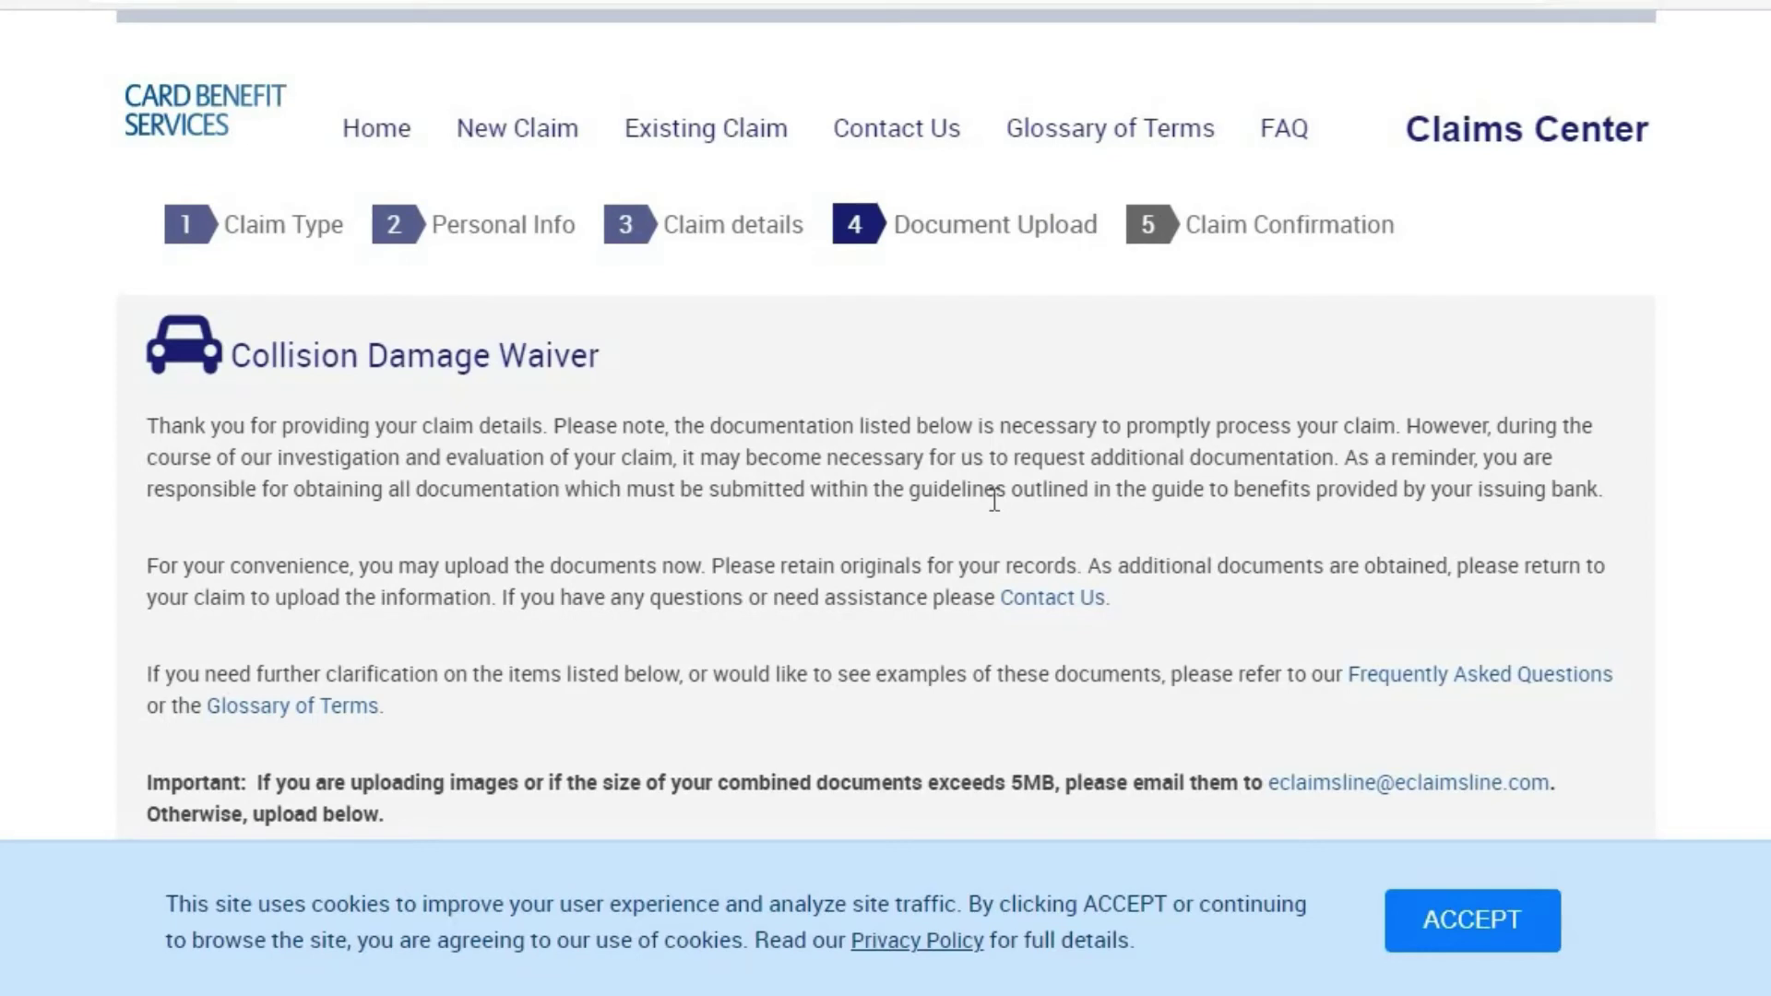
# - Read the document upload instructions and the first required document descriptions, from the monthly billing statement to the finalized rental agreement
pyautogui.scroll(-3, 997, 500)
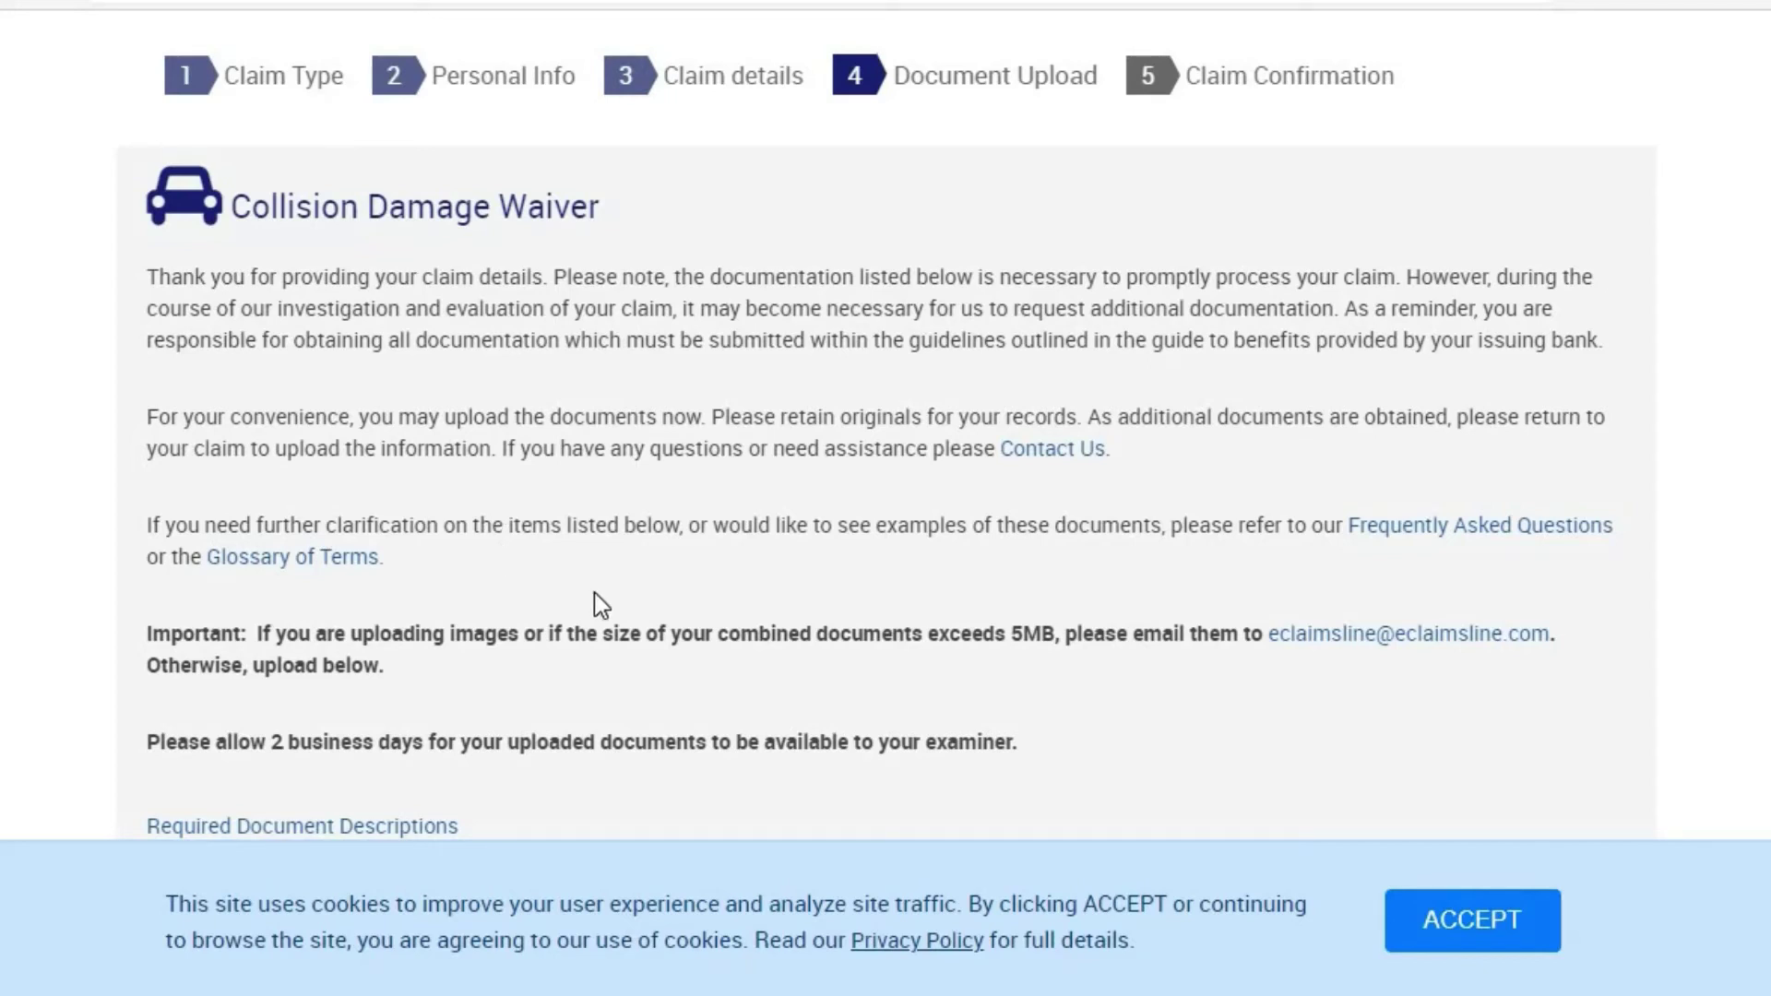
pyautogui.scroll(-2, 594, 593)
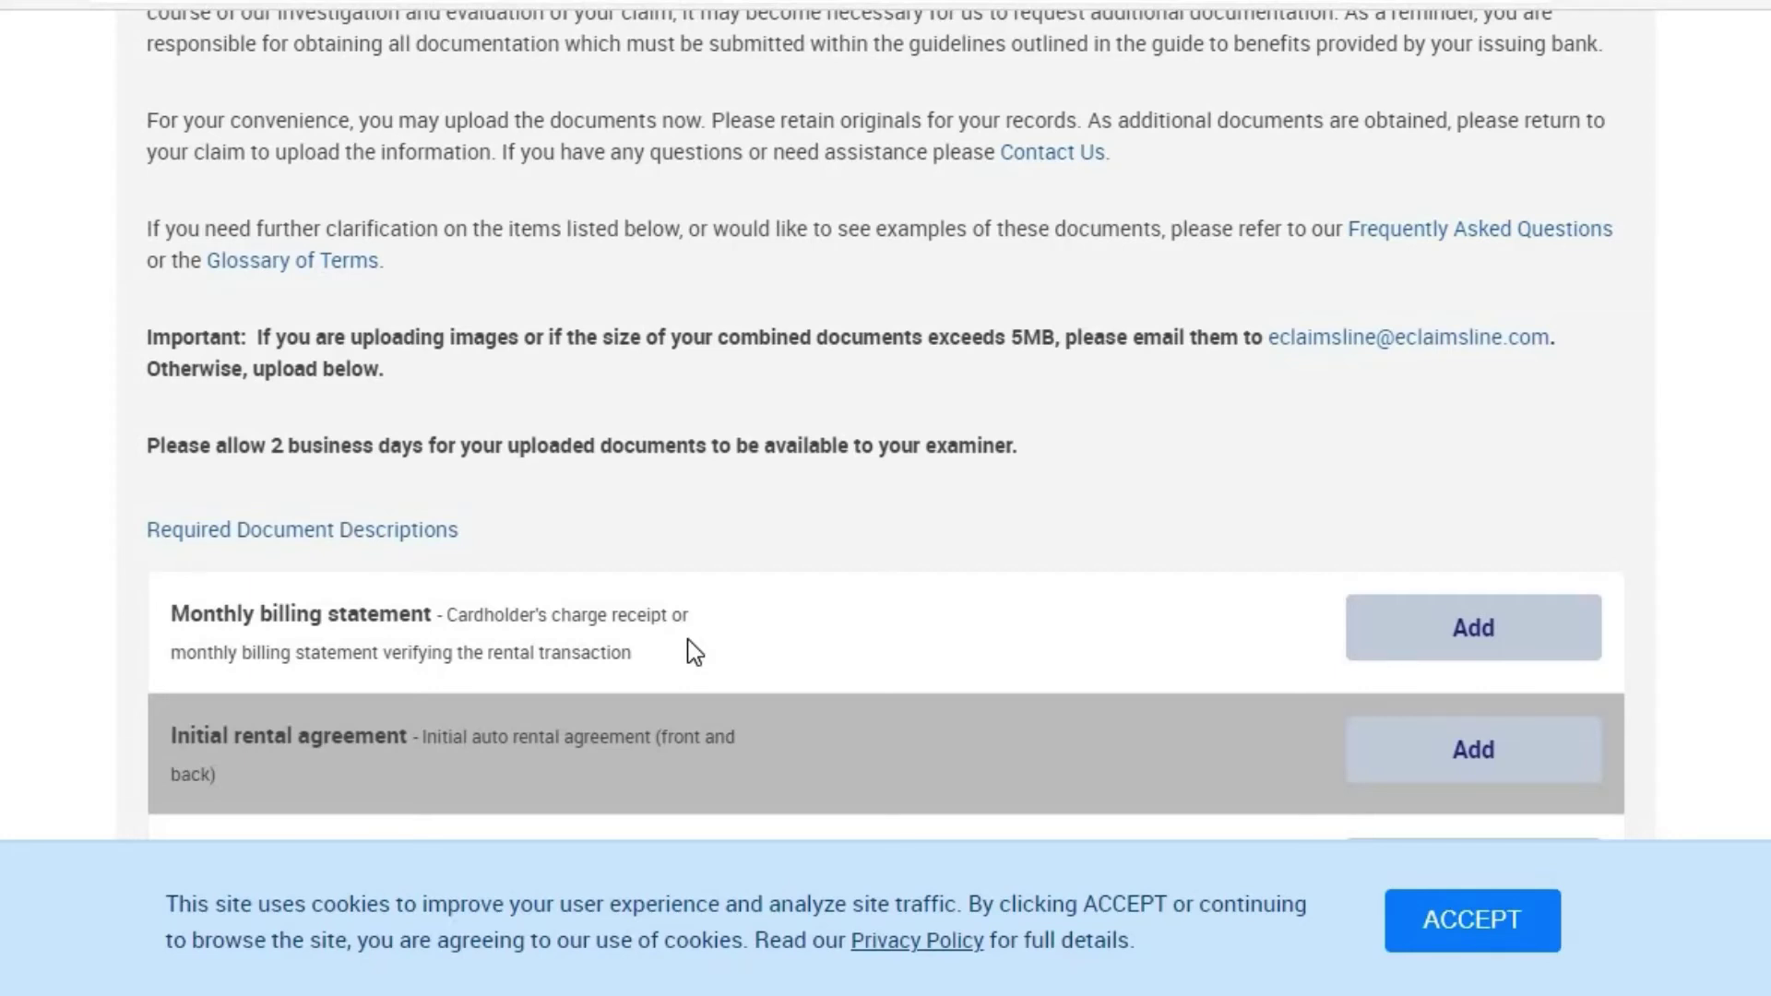
pyautogui.scroll(-2, 694, 652)
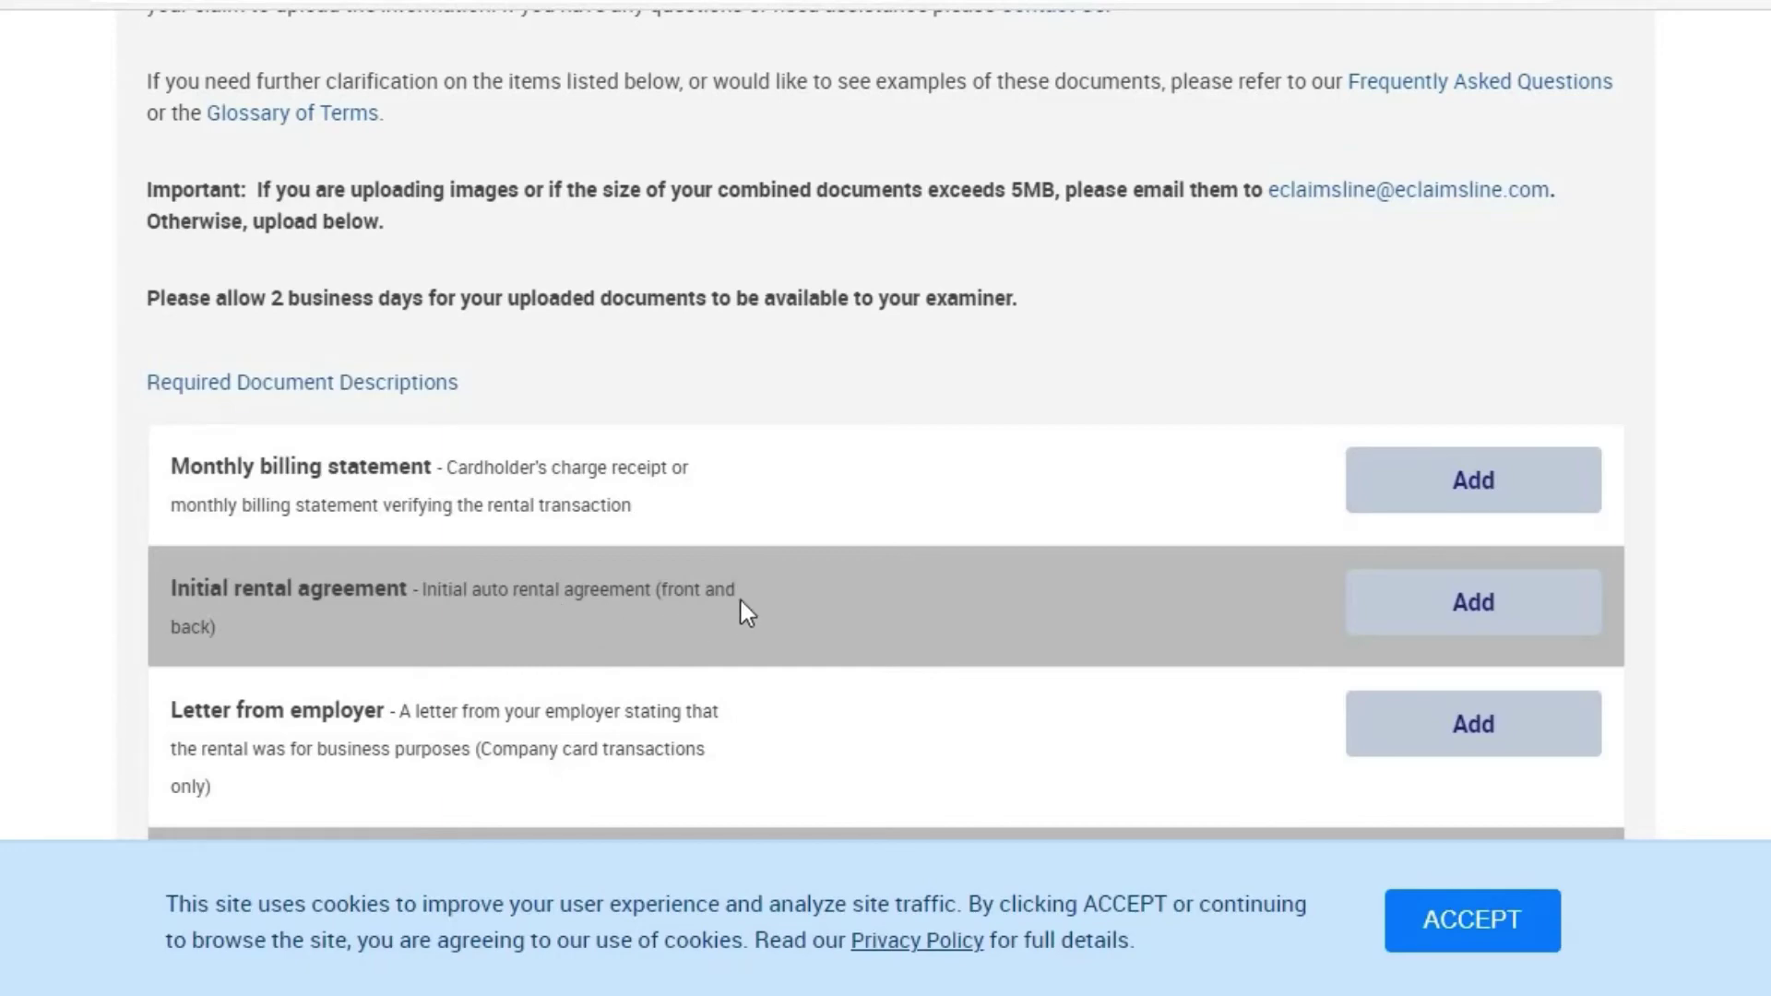
pyautogui.scroll(-6, 695, 515)
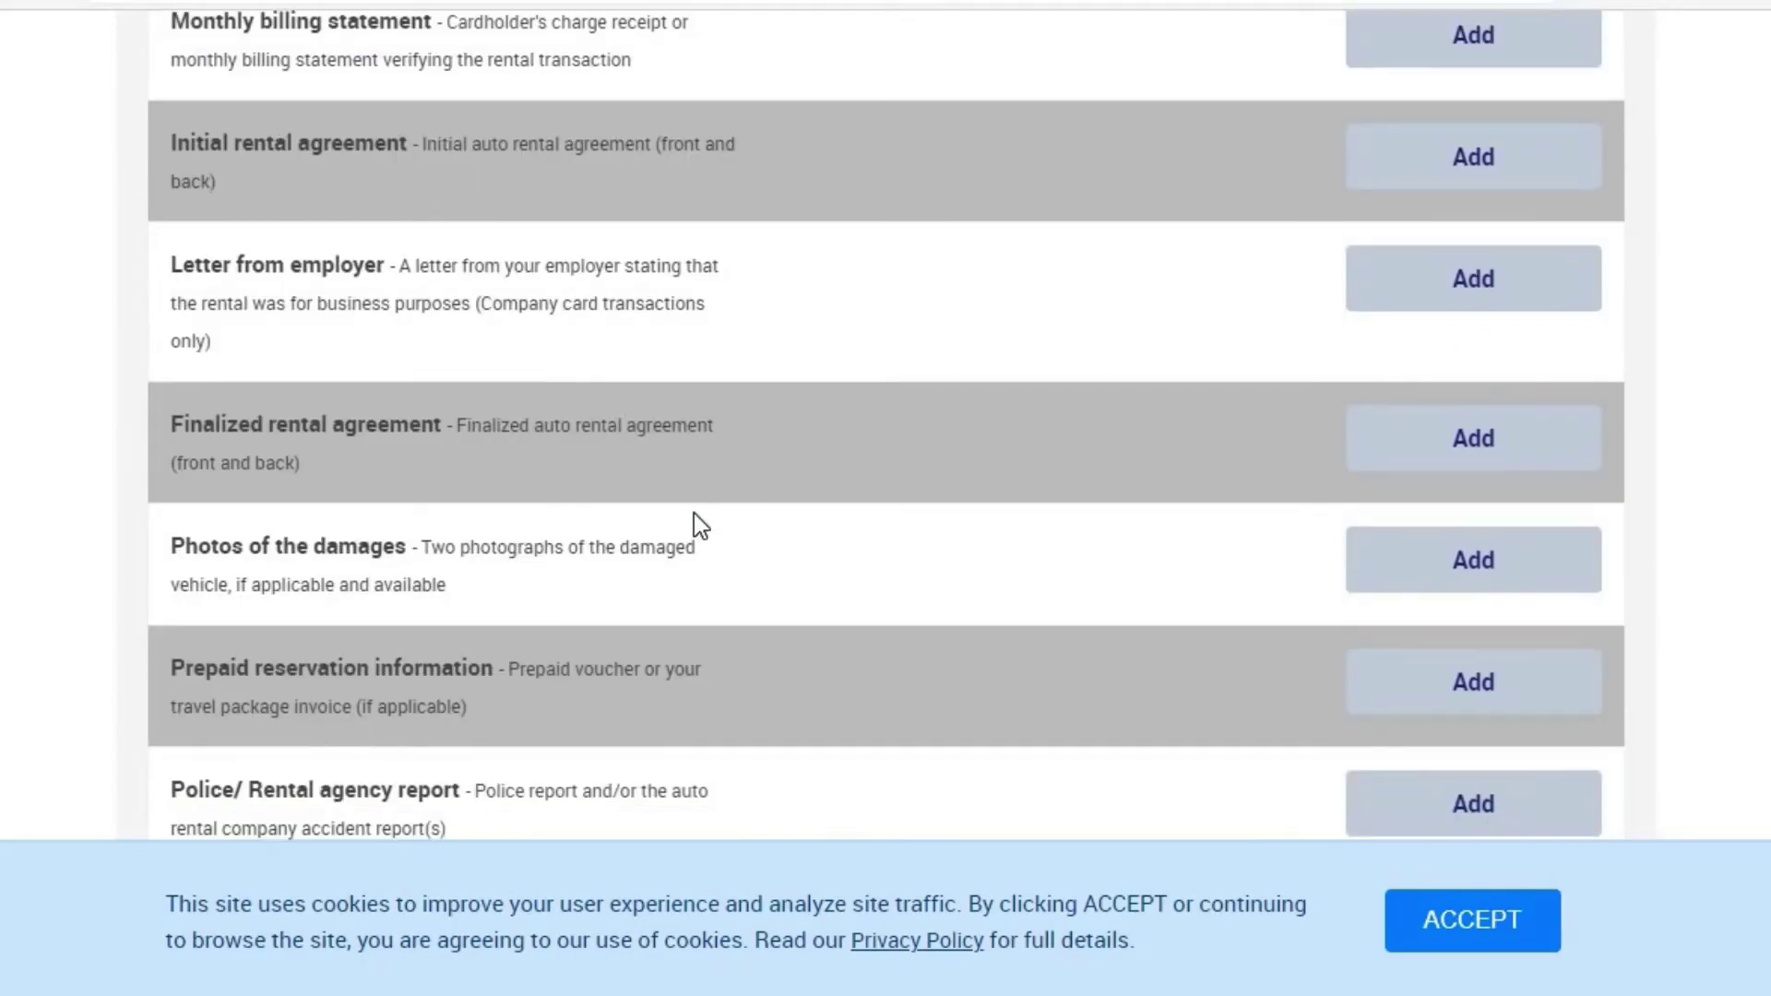
pyautogui.scroll(6, 699, 523)
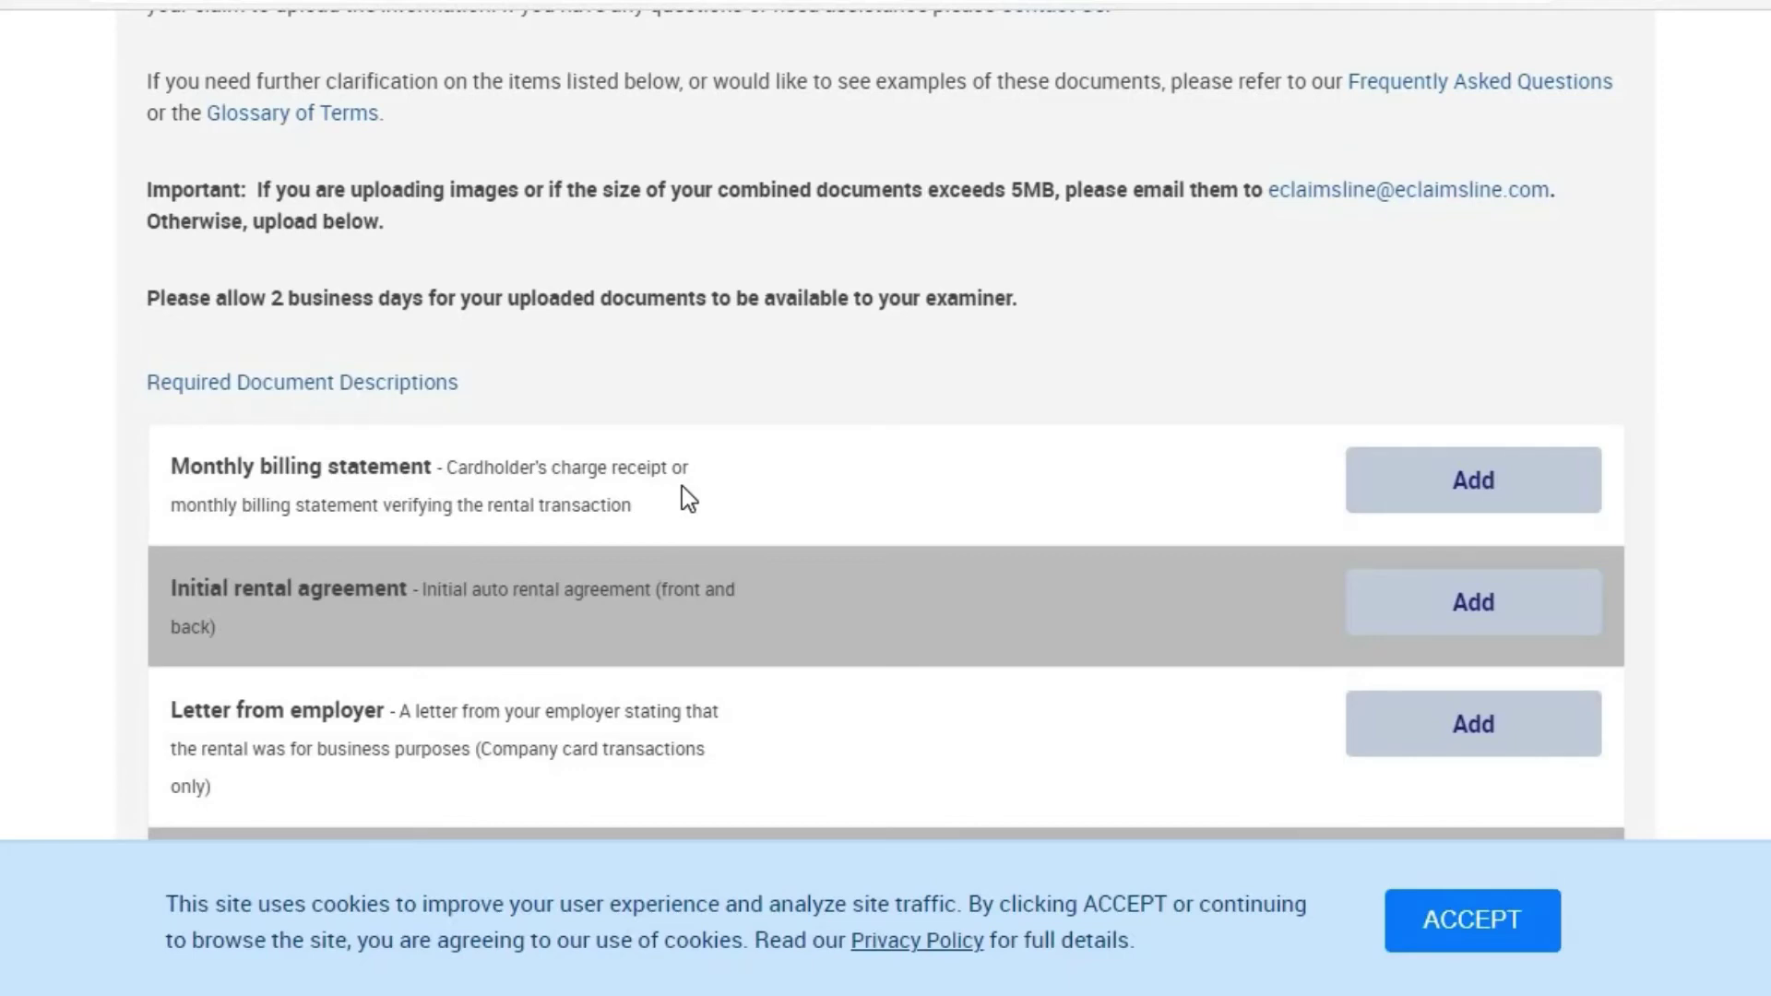
pyautogui.scroll(-2, 682, 487)
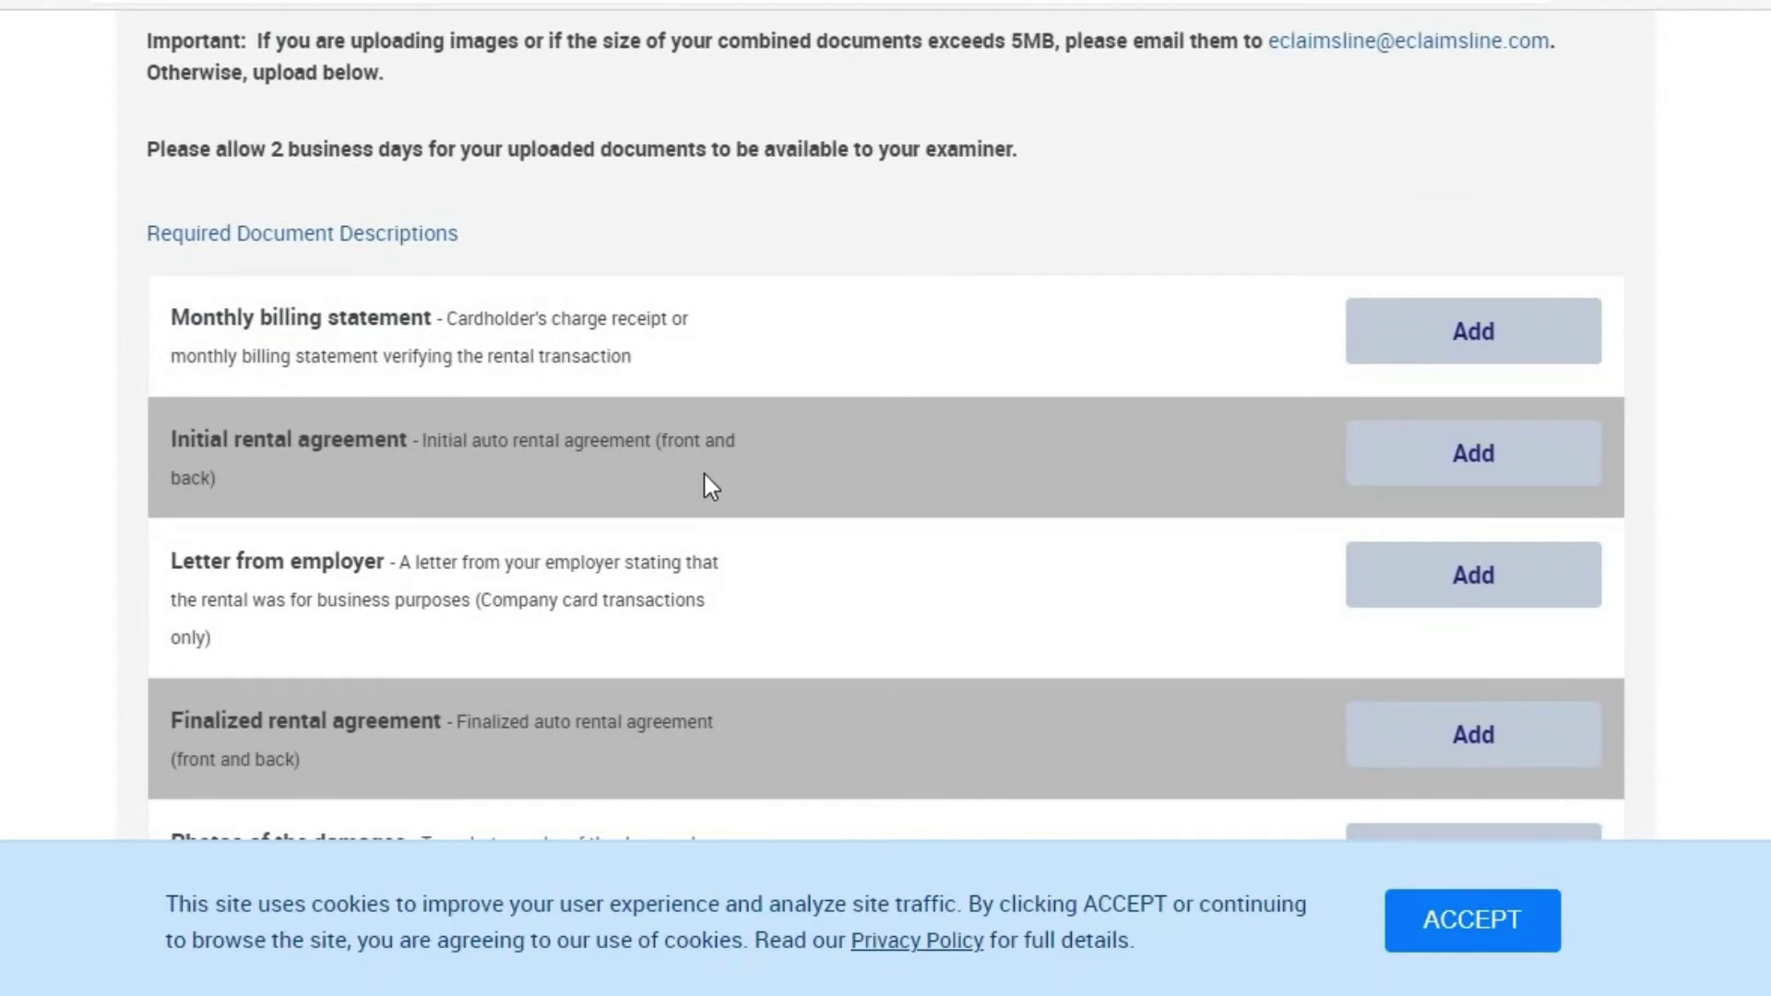
pyautogui.scroll(-2, 722, 482)
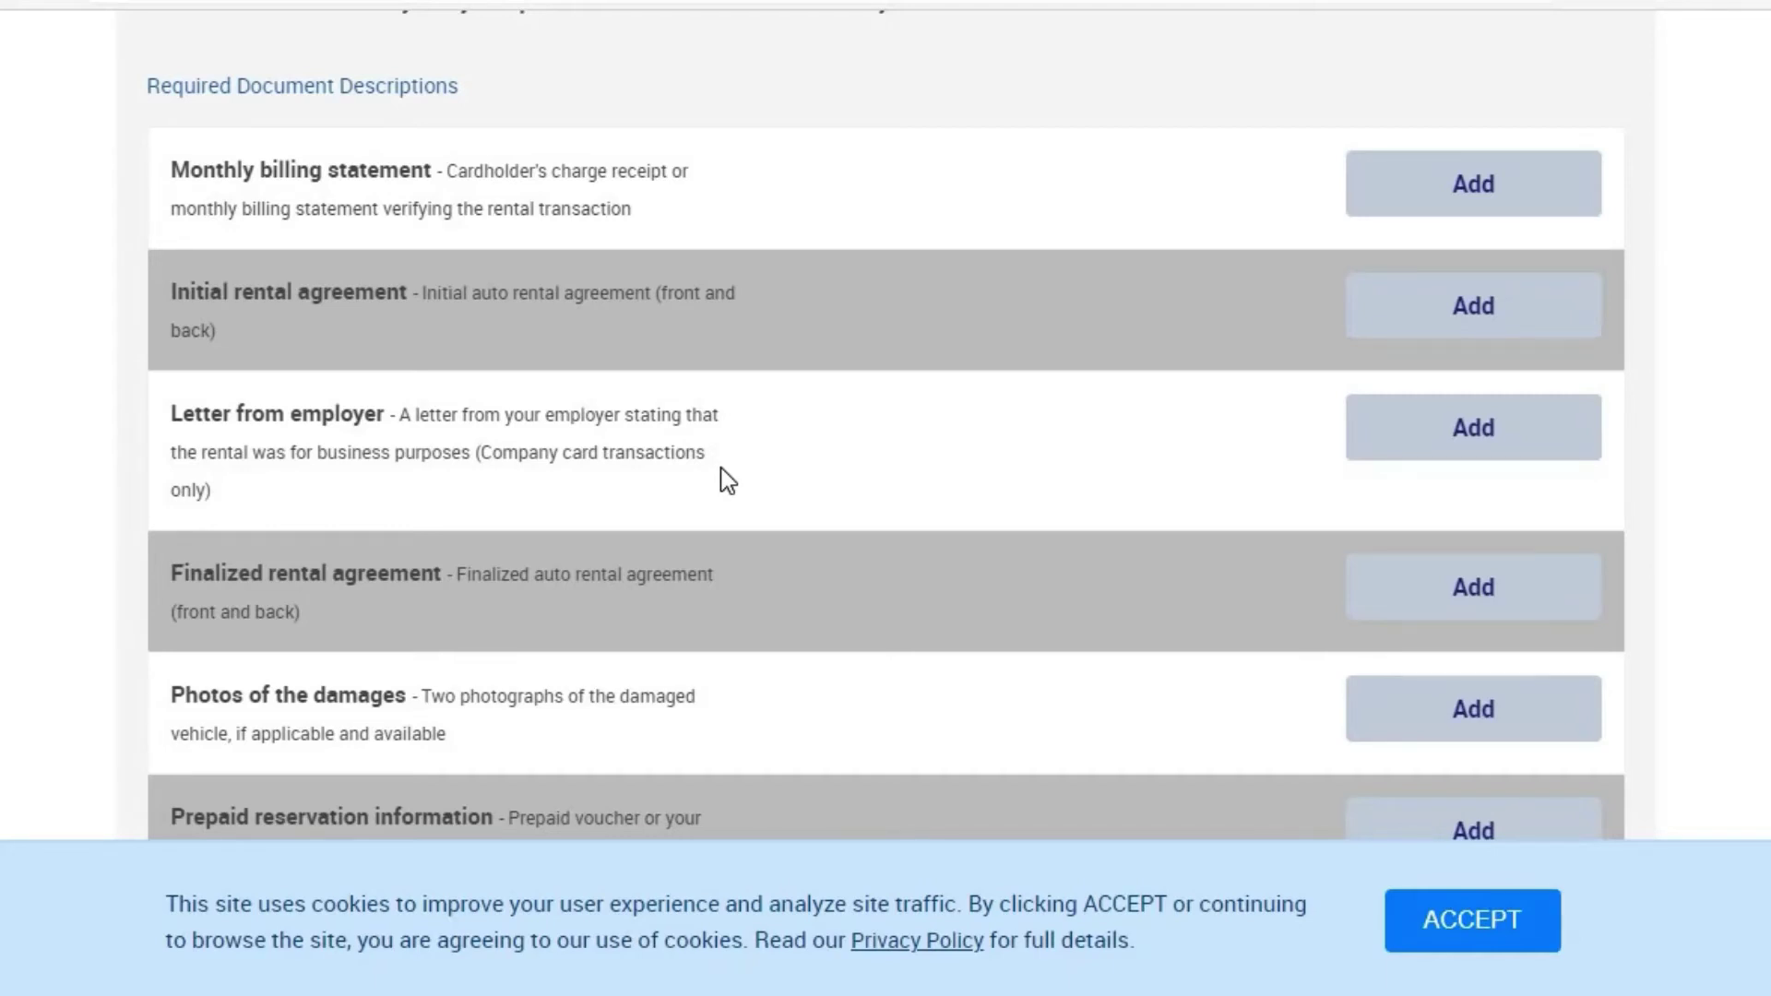
pyautogui.scroll(-2, 728, 479)
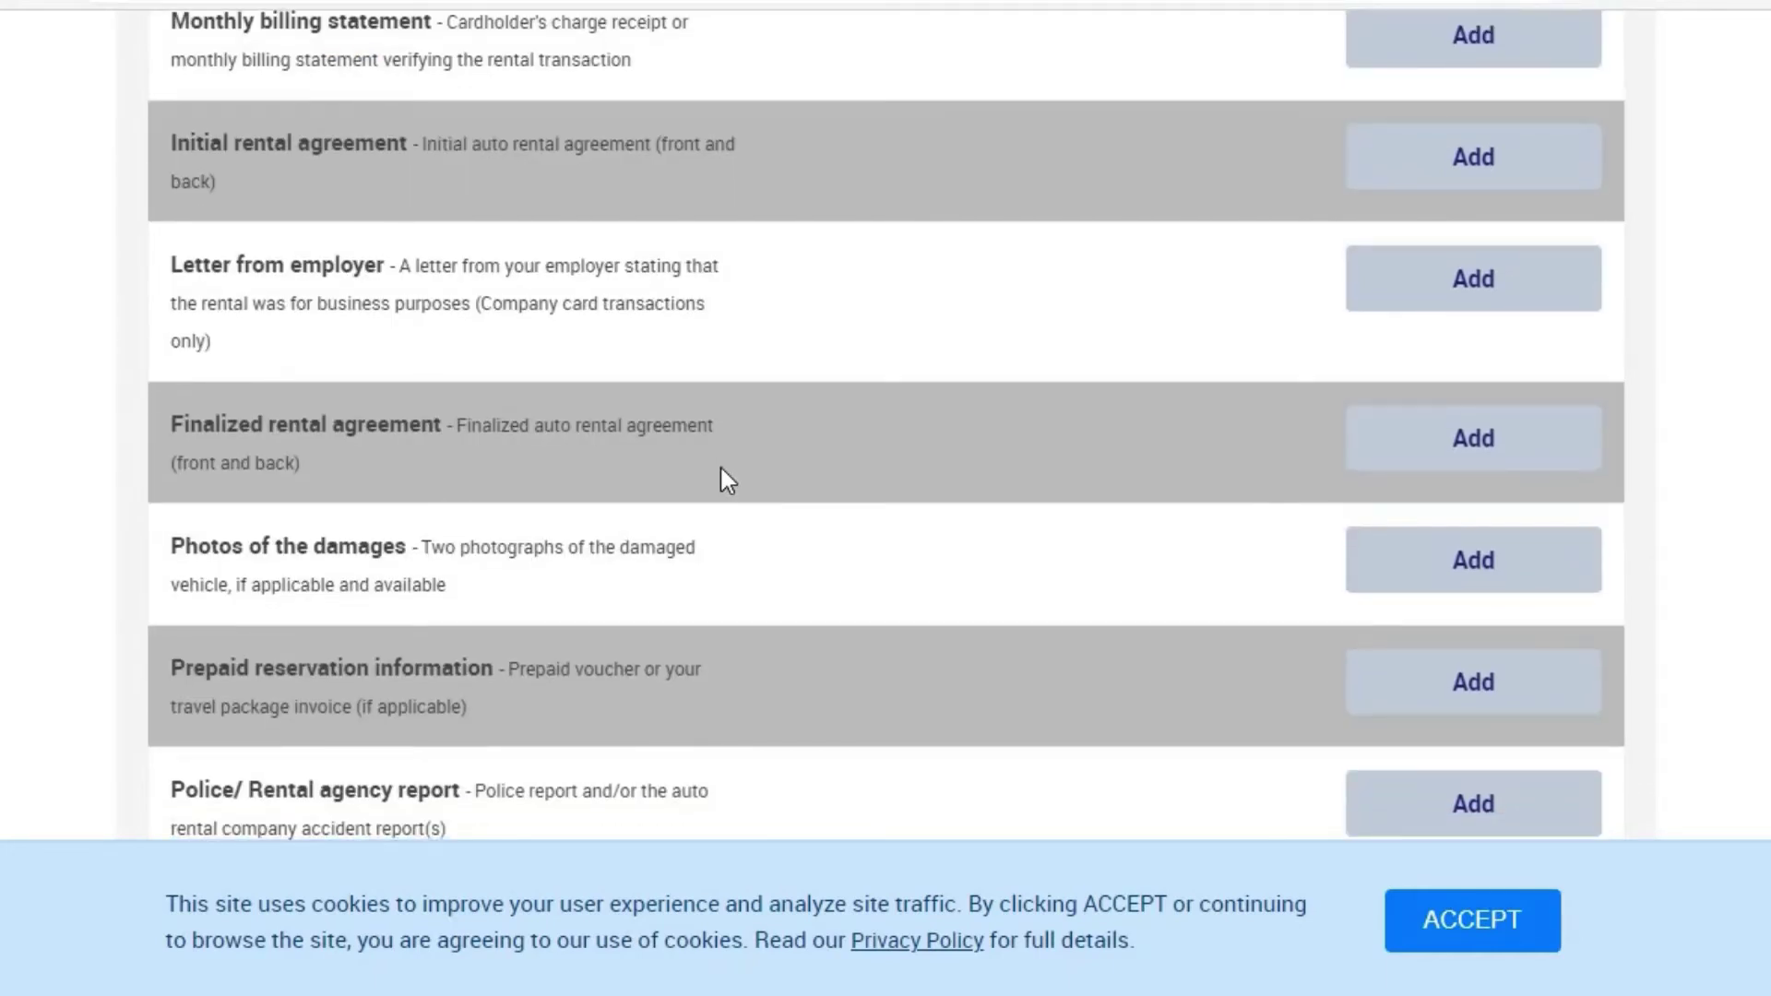
pyautogui.scroll(4, 736, 465)
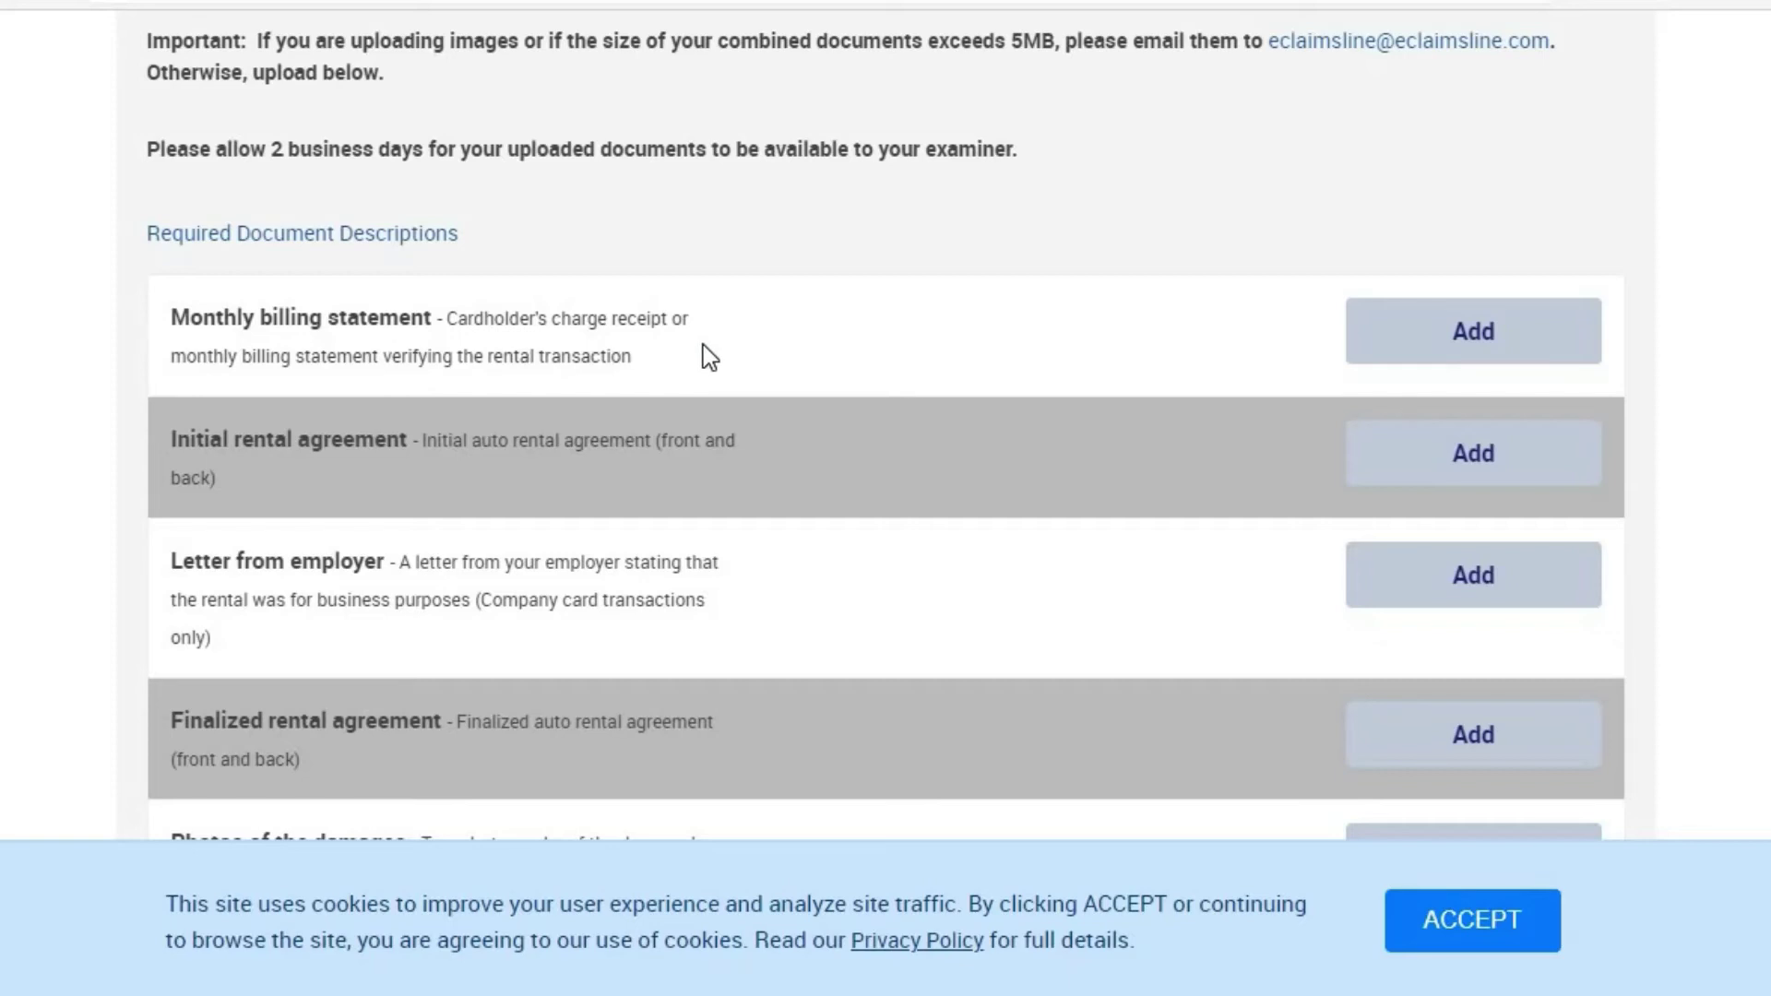
pyautogui.scroll(-2, 708, 356)
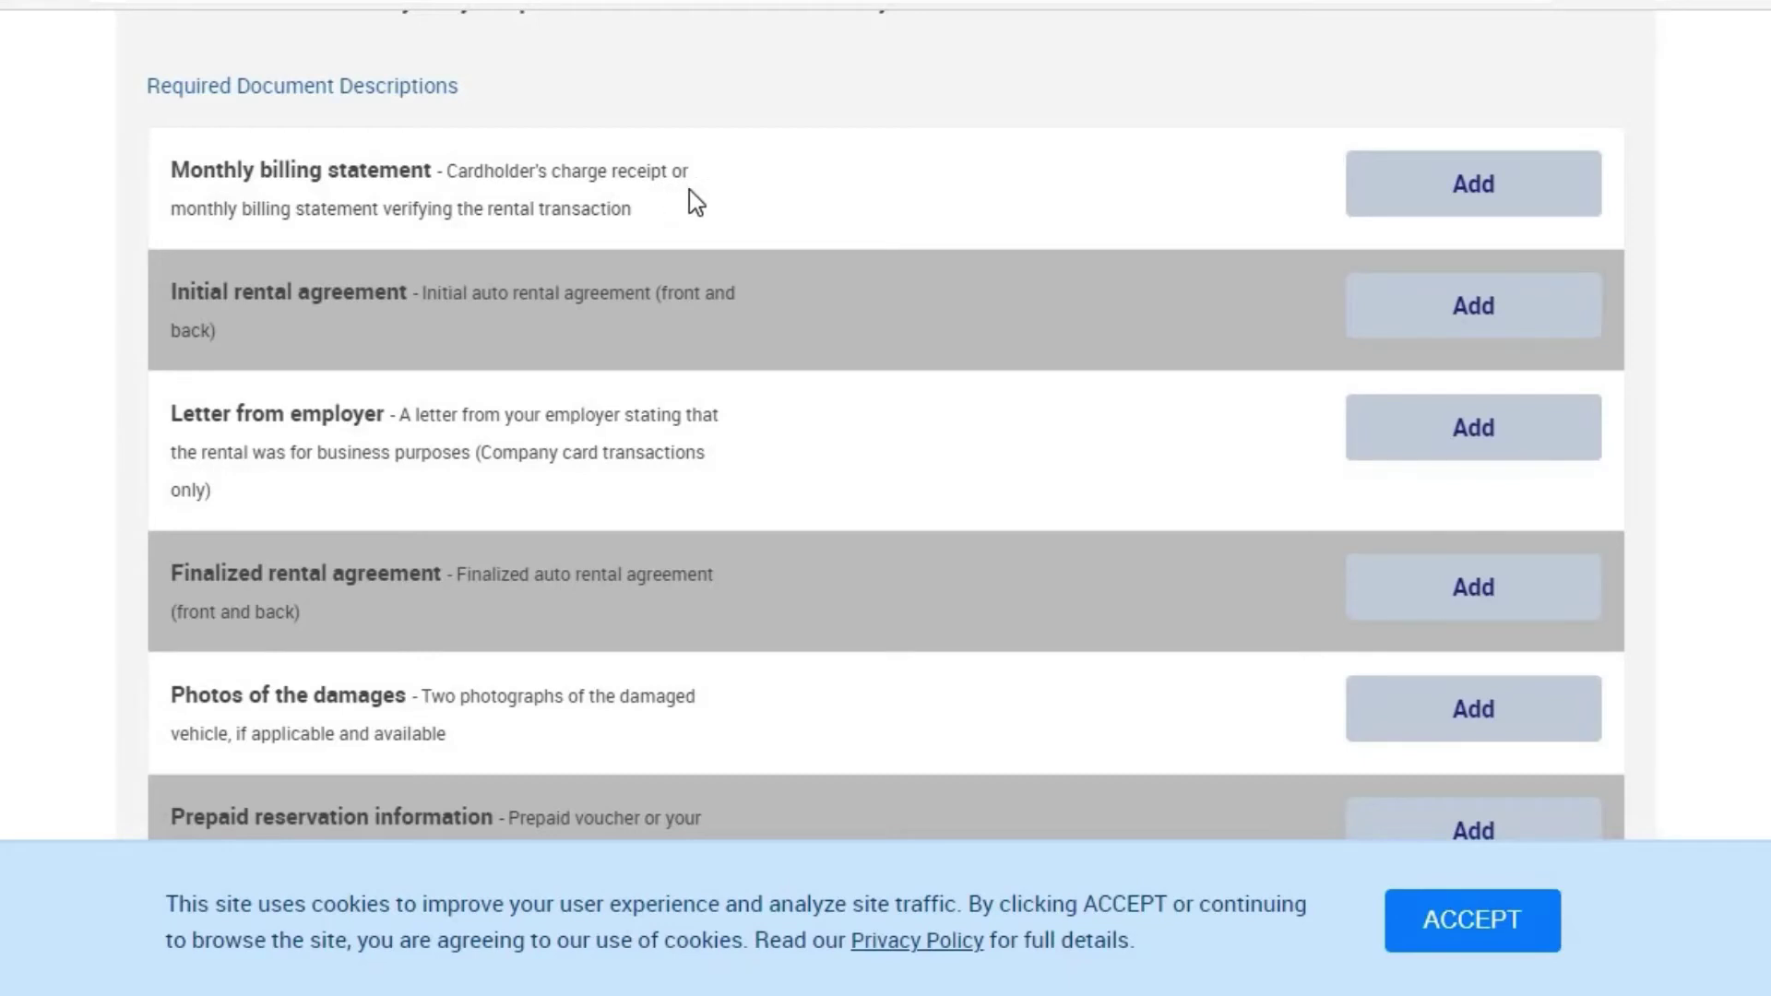
pyautogui.scroll(2, 720, 231)
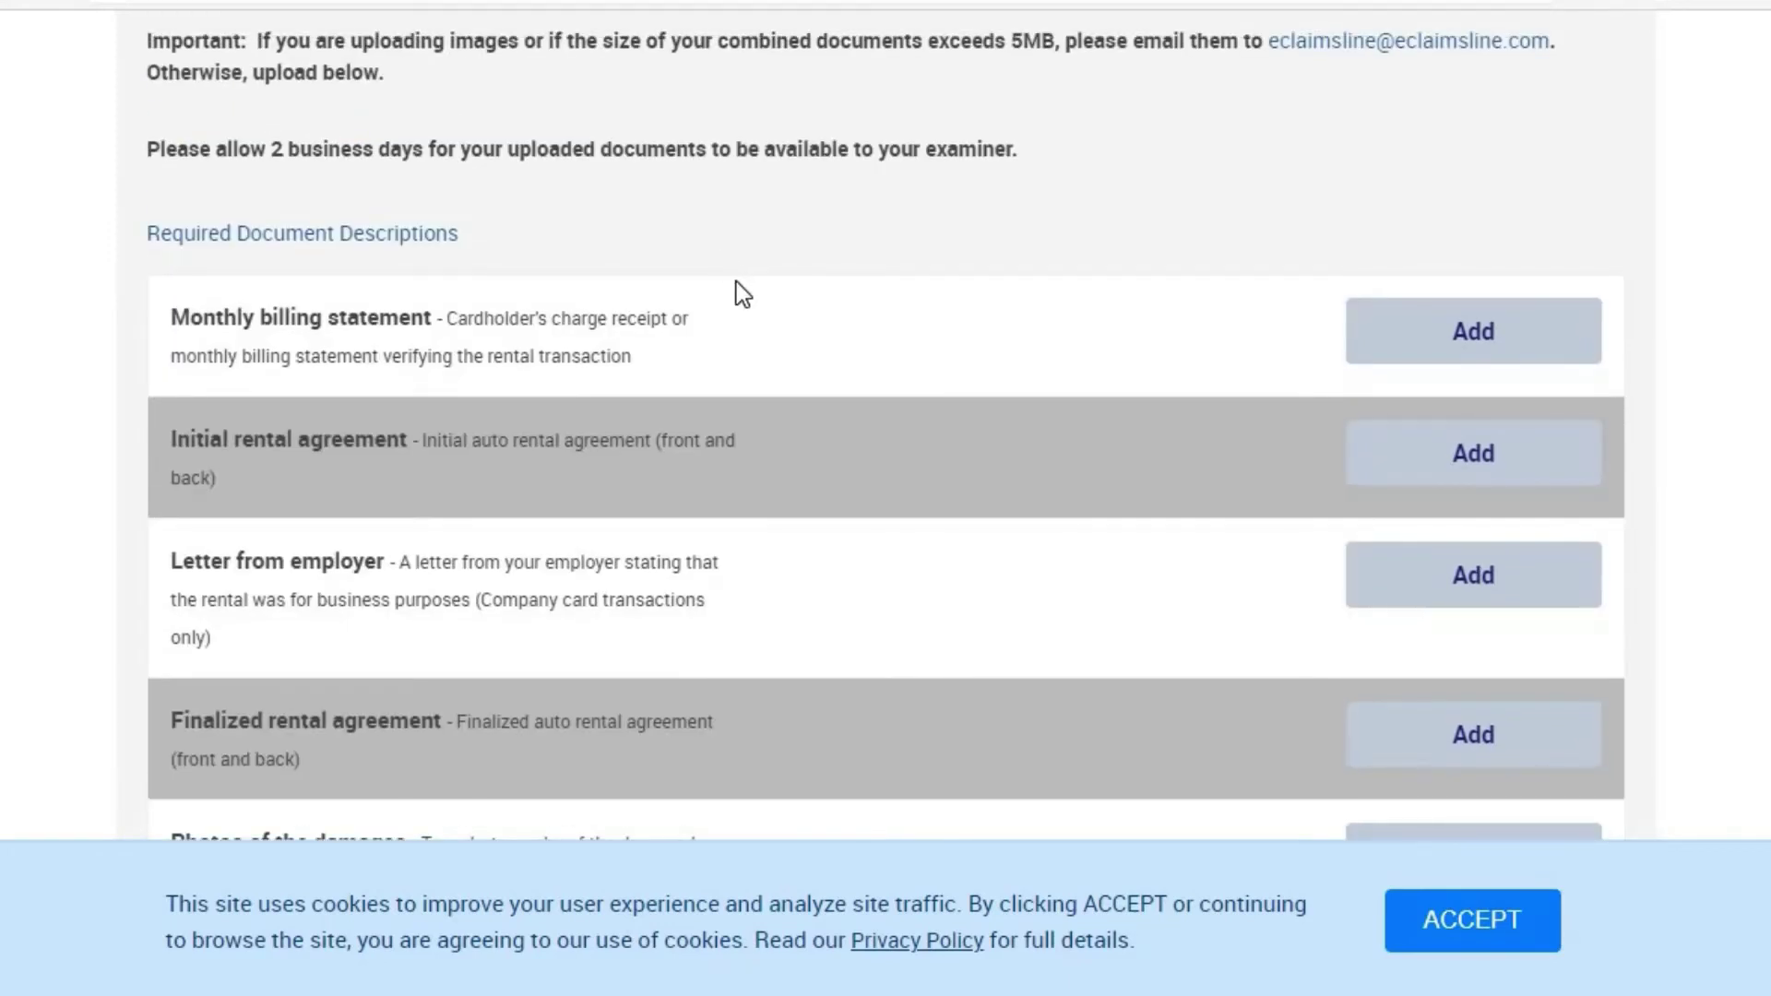
pyautogui.scroll(-2, 736, 277)
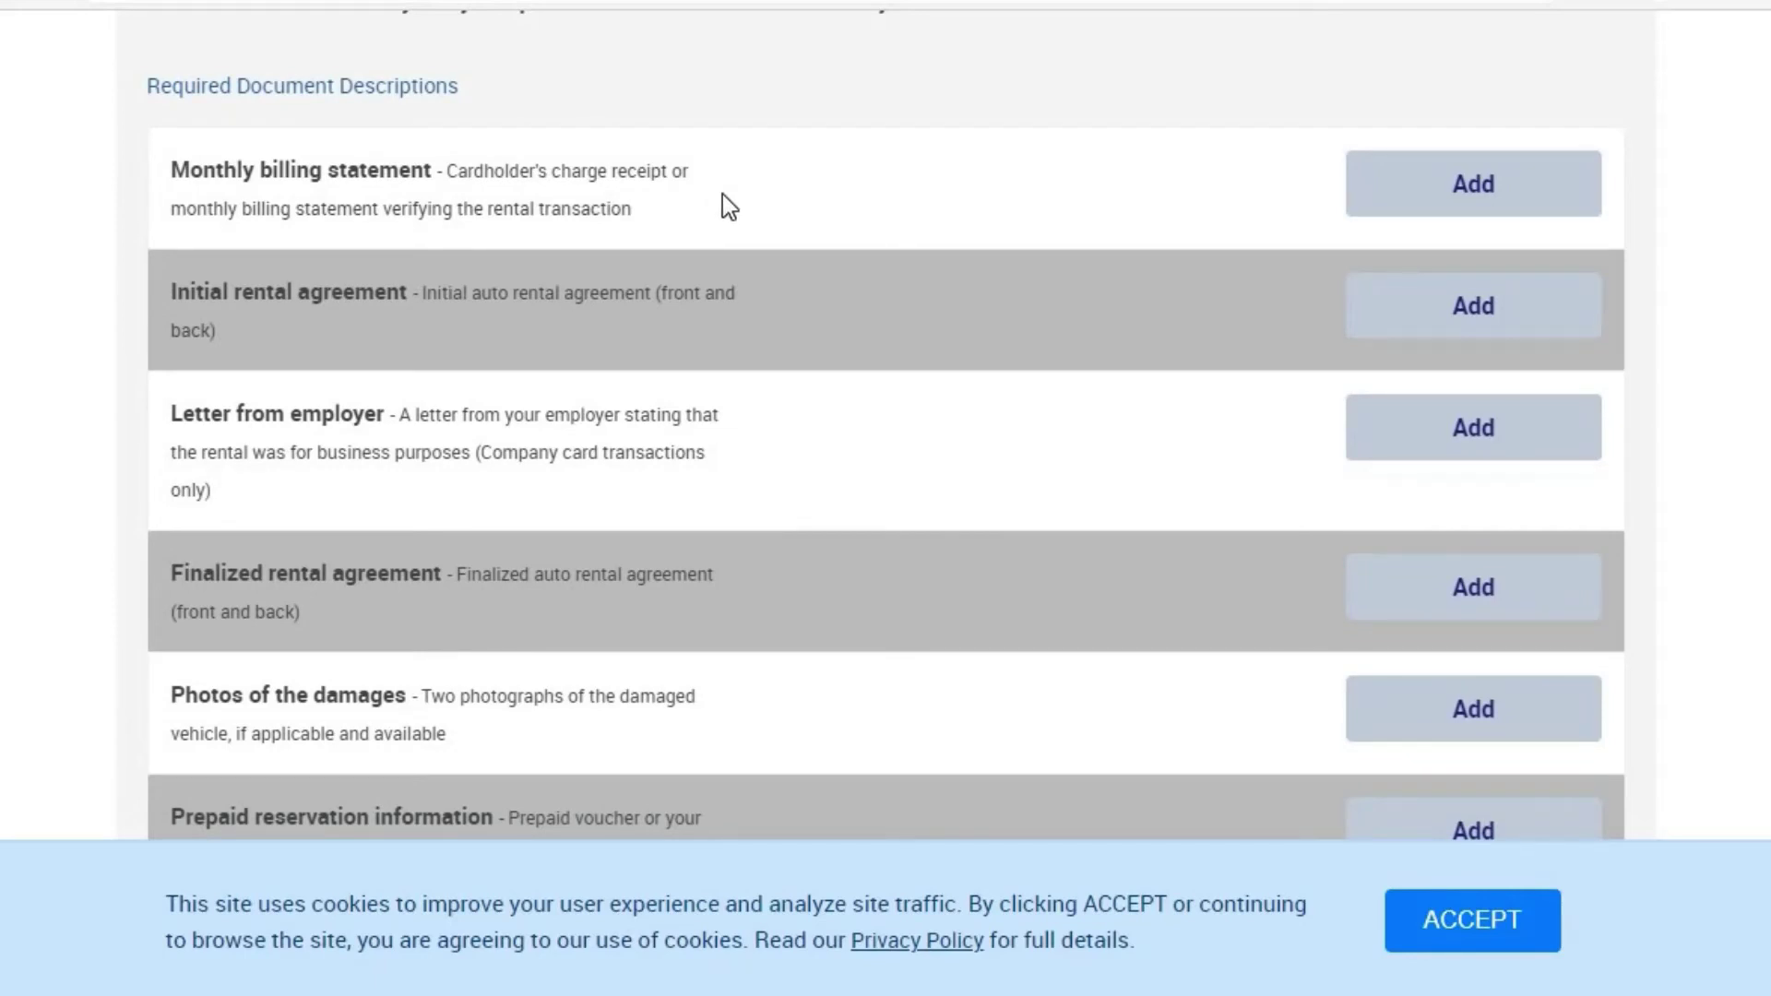
pyautogui.scroll(-2, 715, 195)
pyautogui.scroll(2, 708, 196)
pyautogui.scroll(-2, 711, 197)
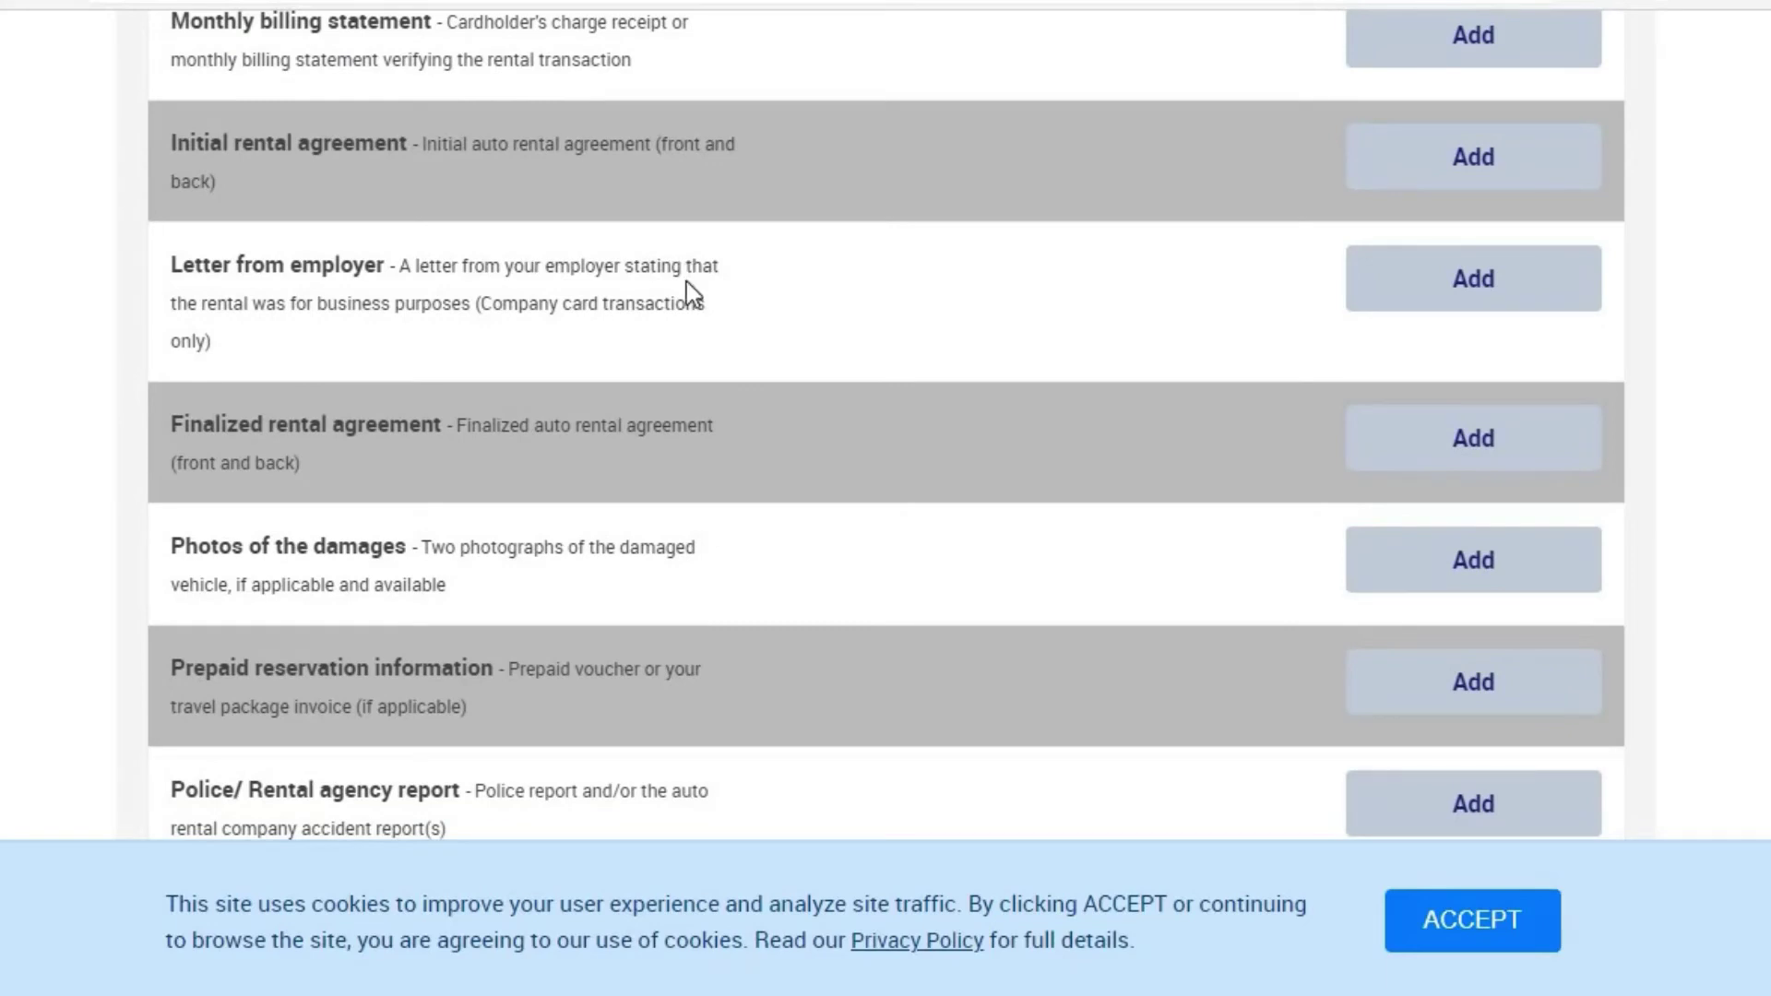
pyautogui.scroll(-2, 683, 280)
pyautogui.scroll(2, 673, 268)
pyautogui.scroll(-2, 665, 277)
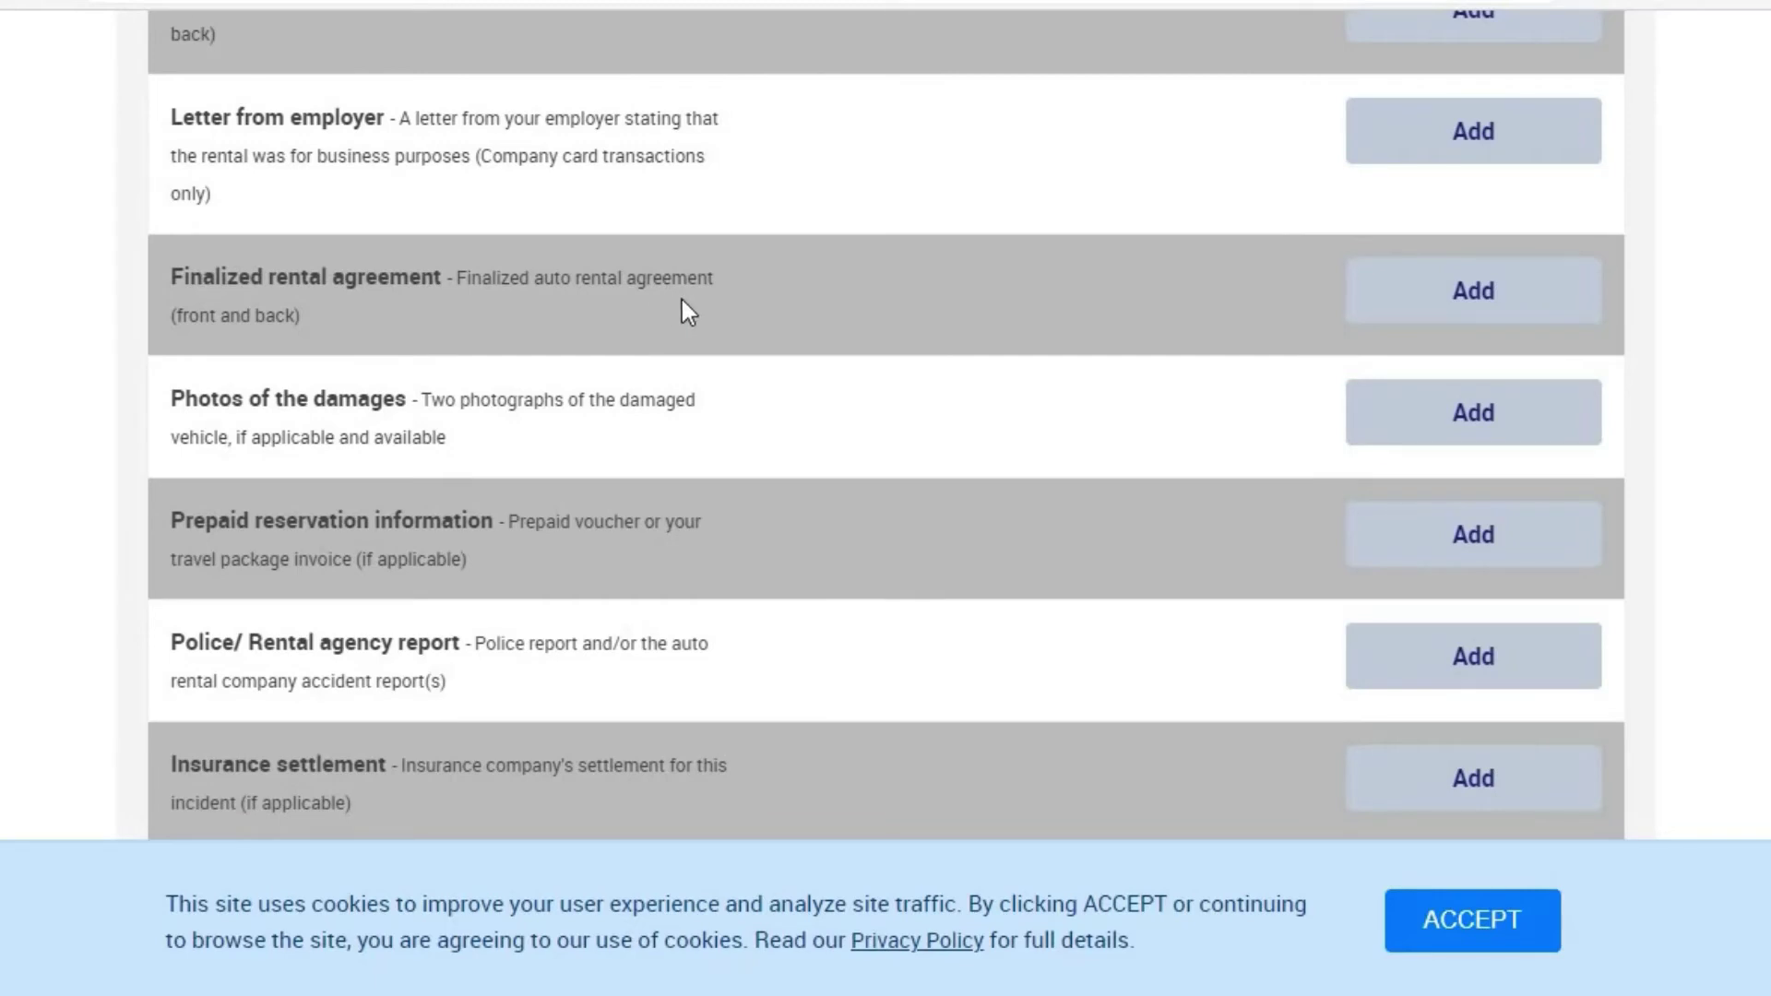
# - Review the remaining required document descriptions, from the photos of the damages through the final bill for loss and Other
pyautogui.scroll(-2, 683, 304)
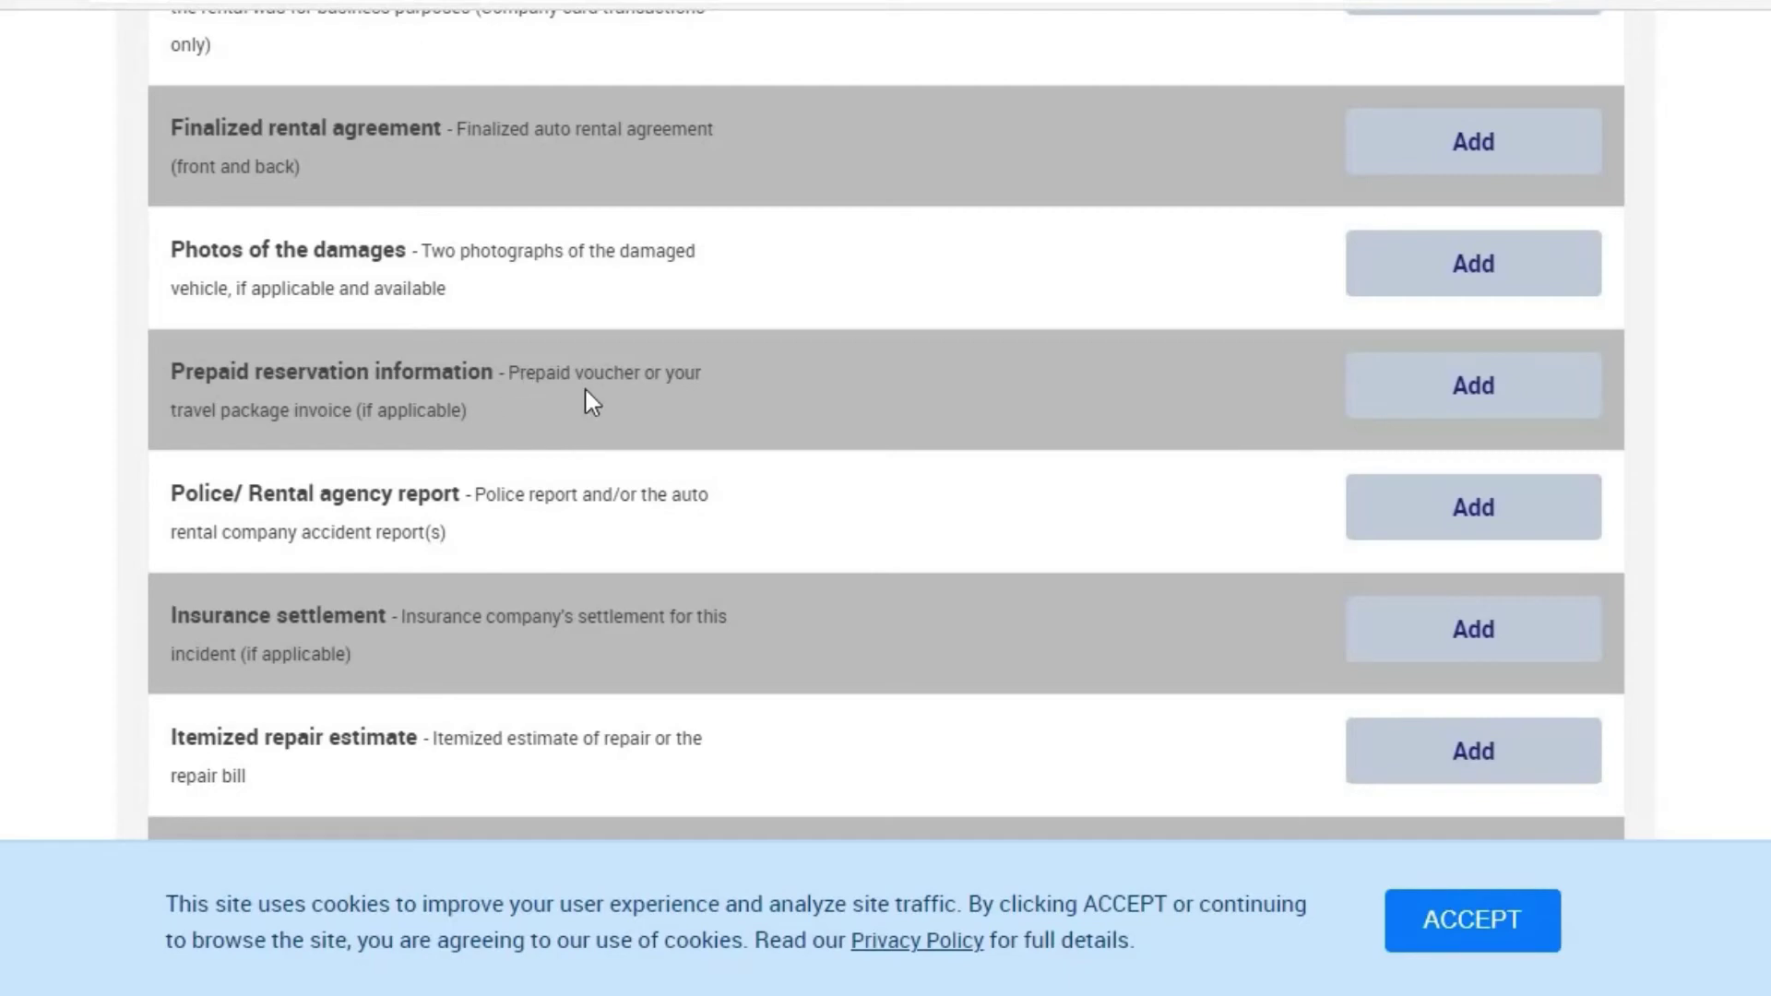
pyautogui.scroll(-2, 592, 403)
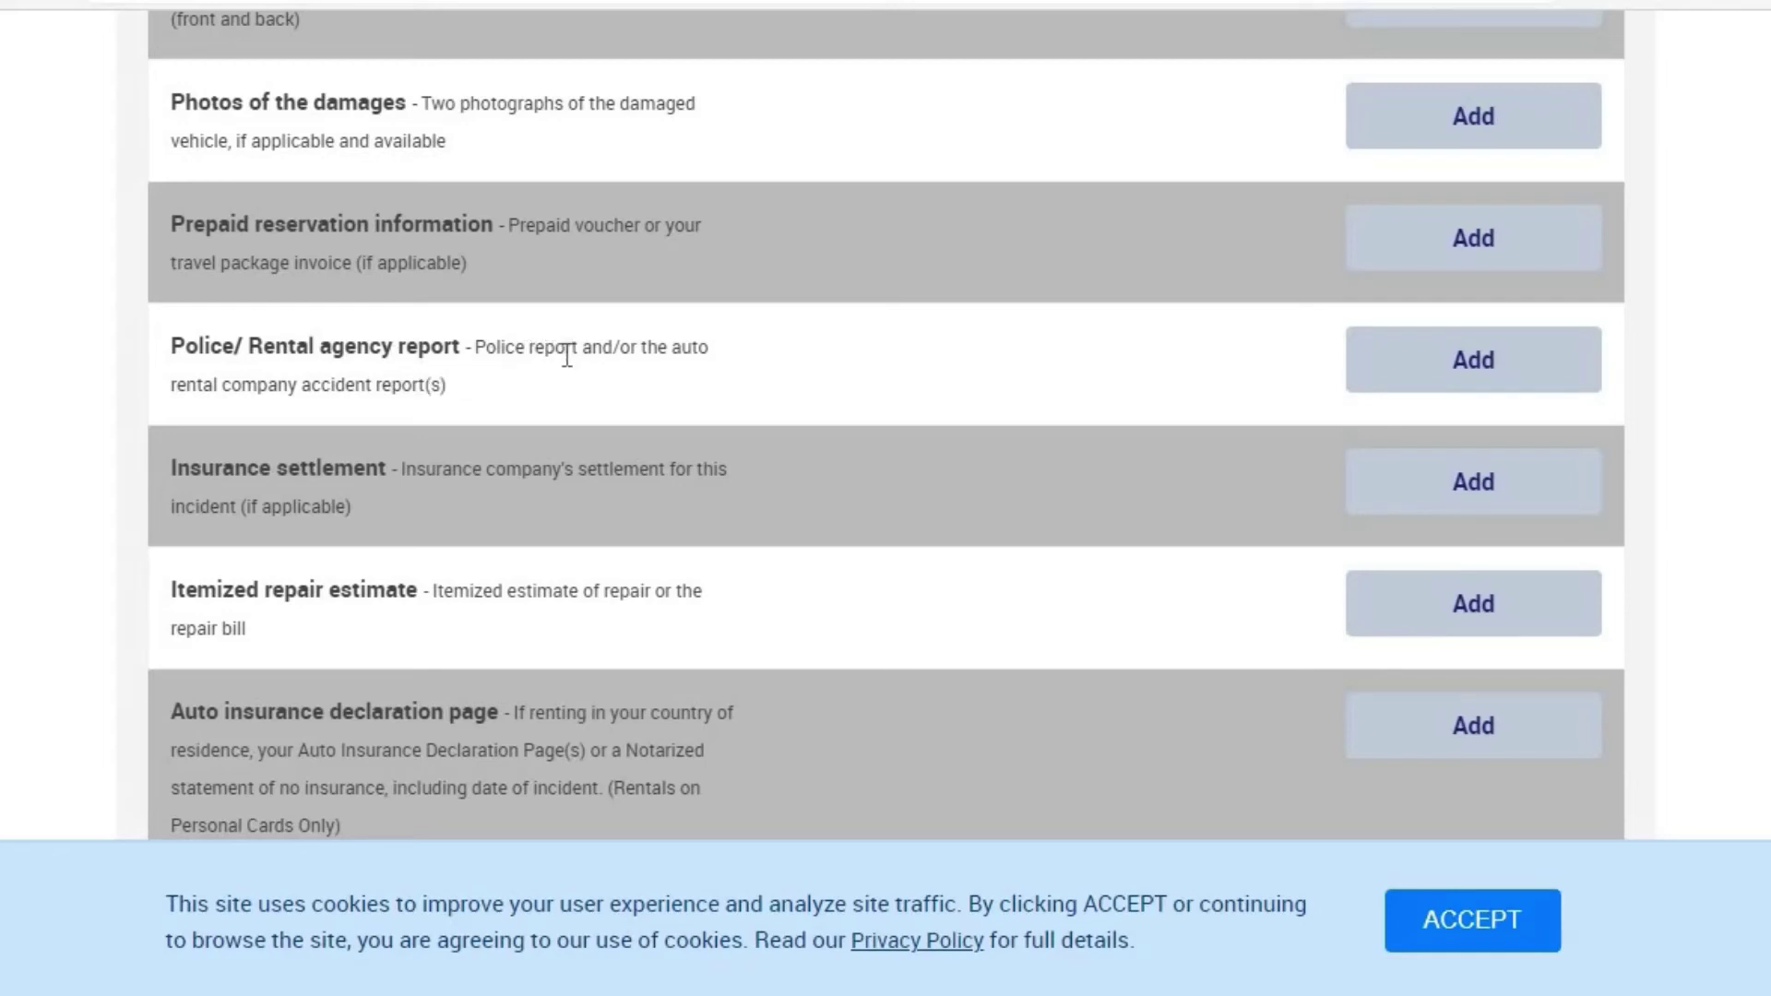
pyautogui.scroll(-3, 555, 406)
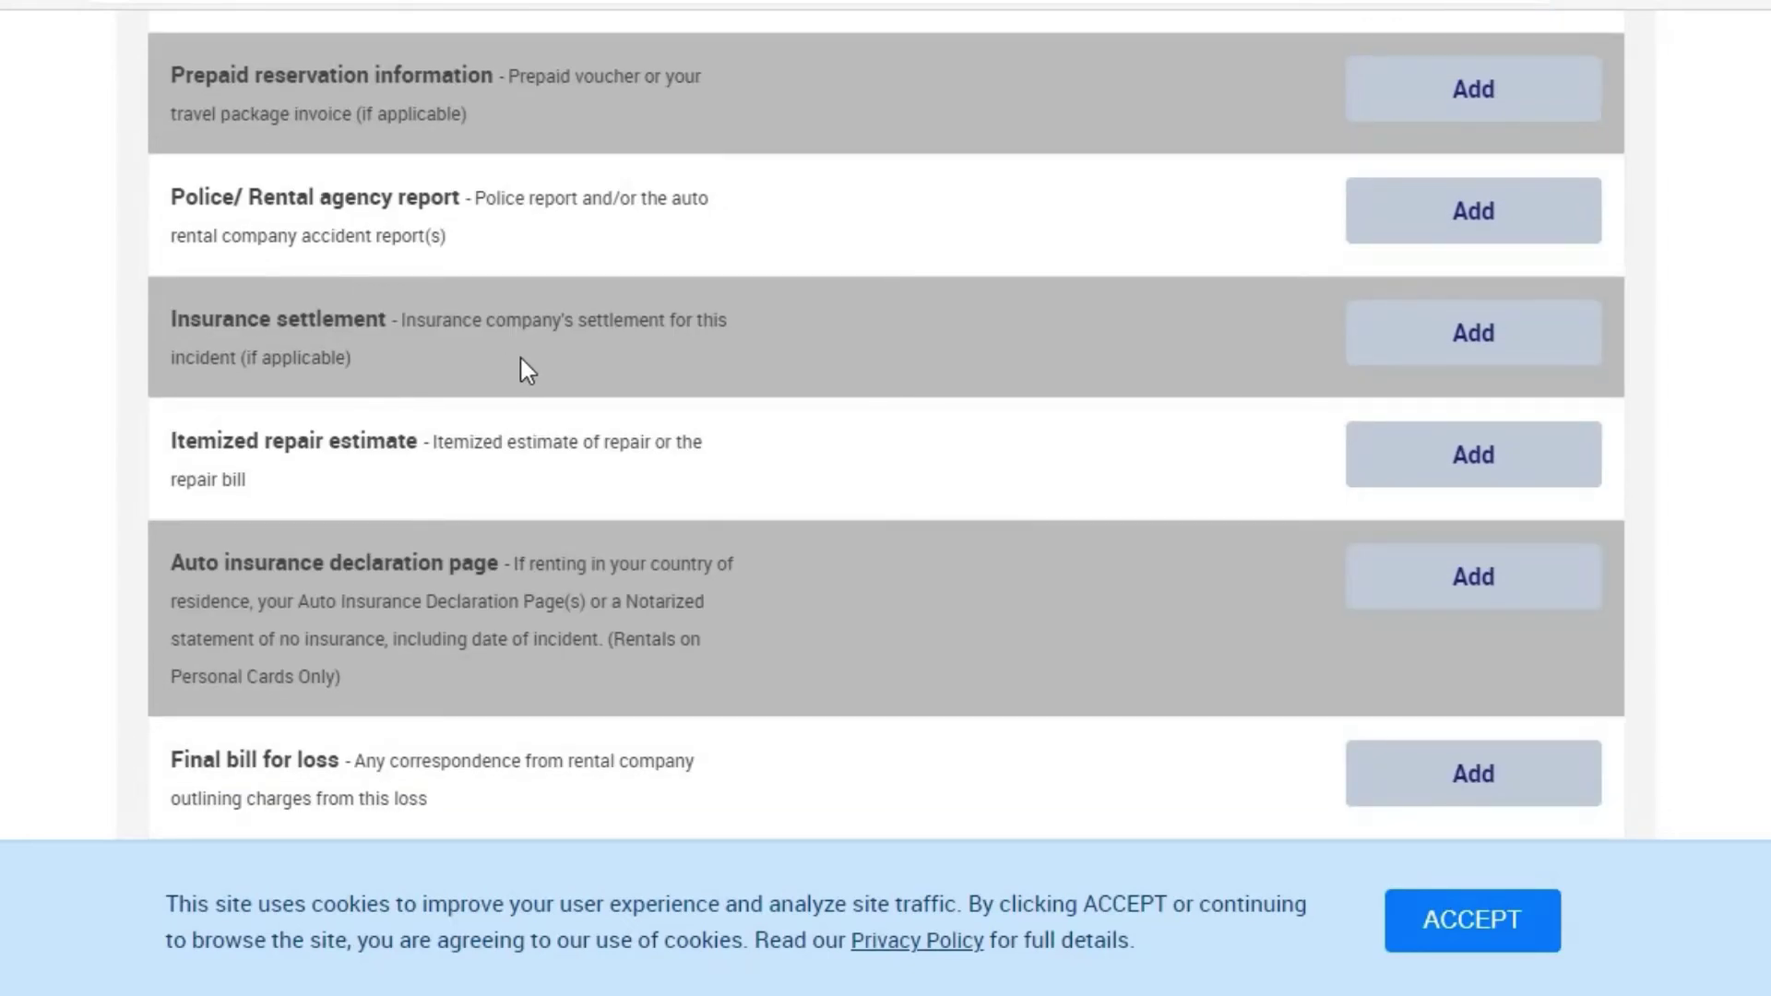
pyautogui.scroll(-3, 528, 380)
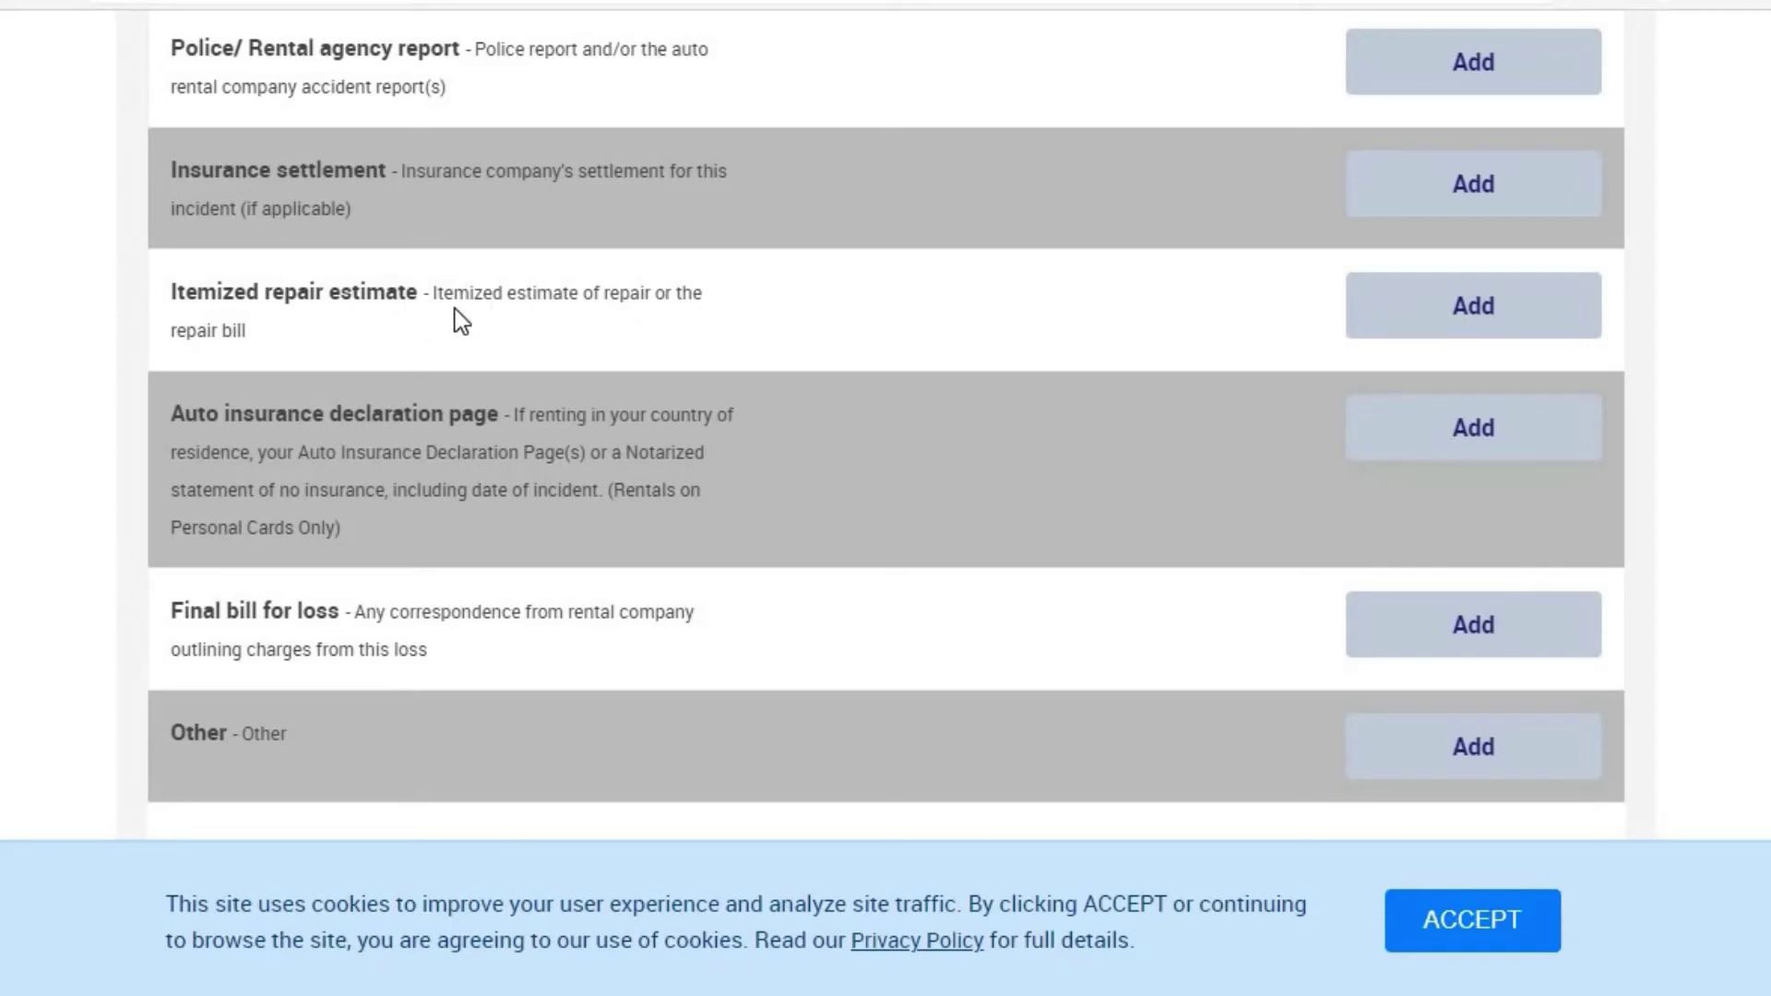
pyautogui.scroll(-2, 456, 308)
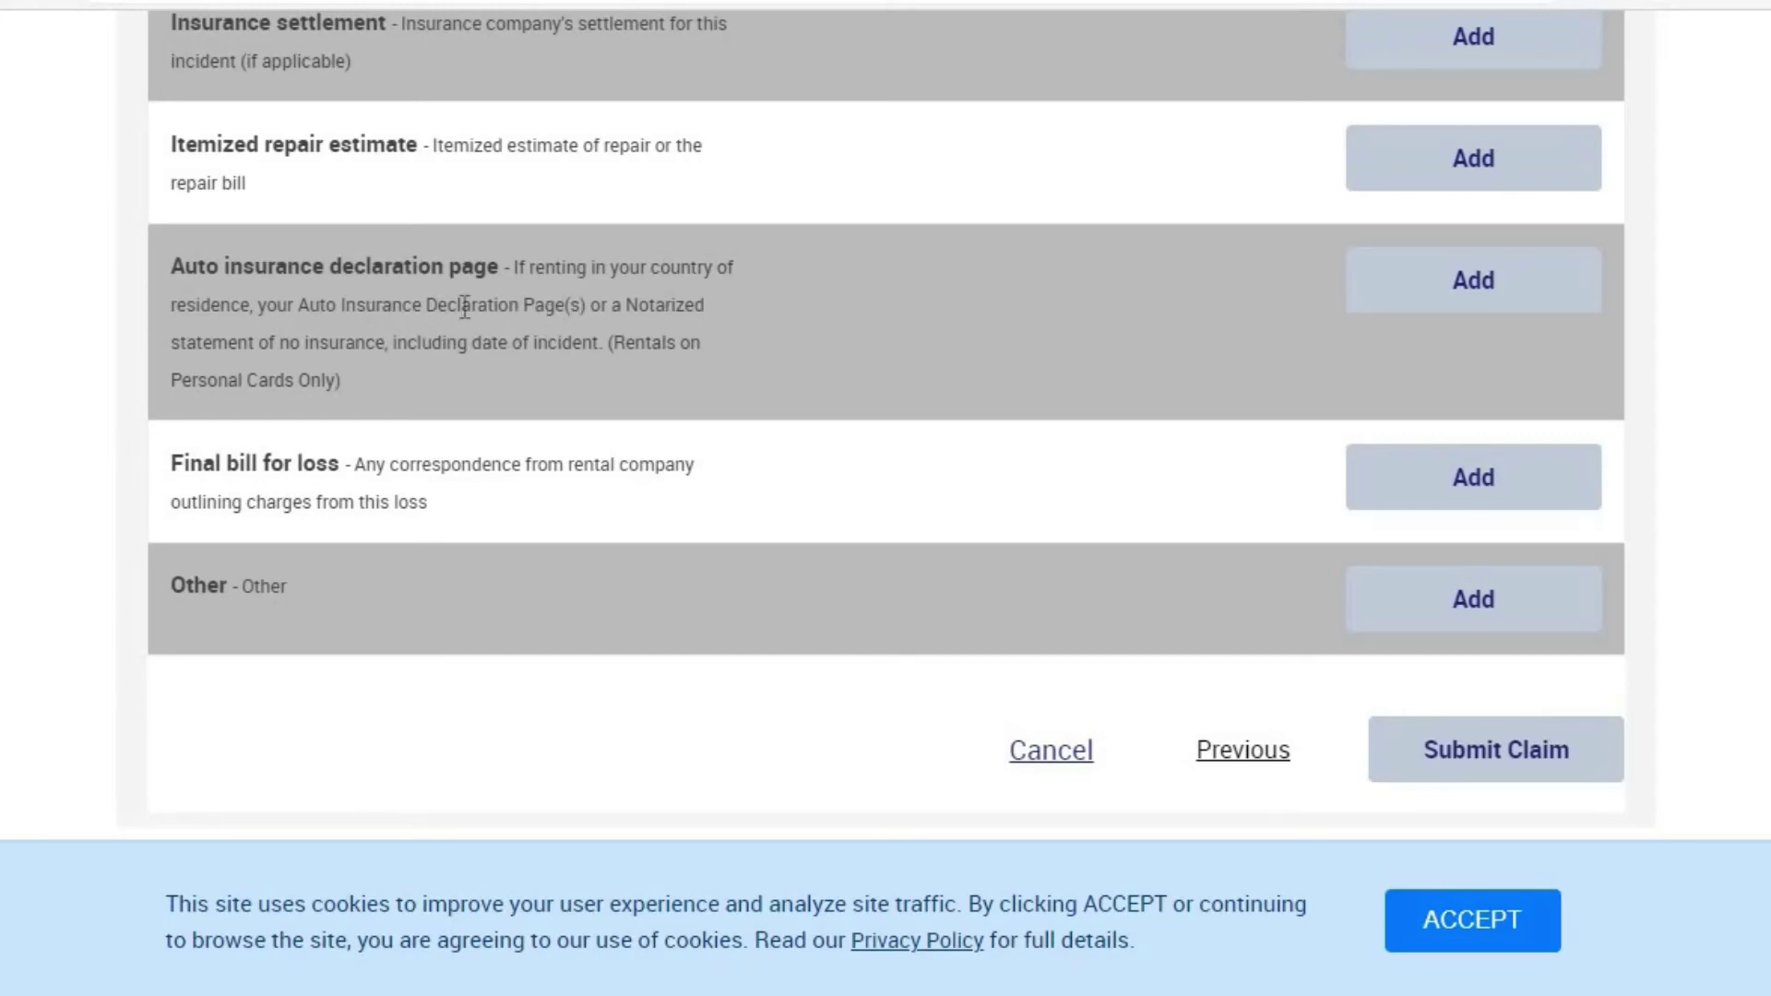
pyautogui.scroll(-1, 489, 319)
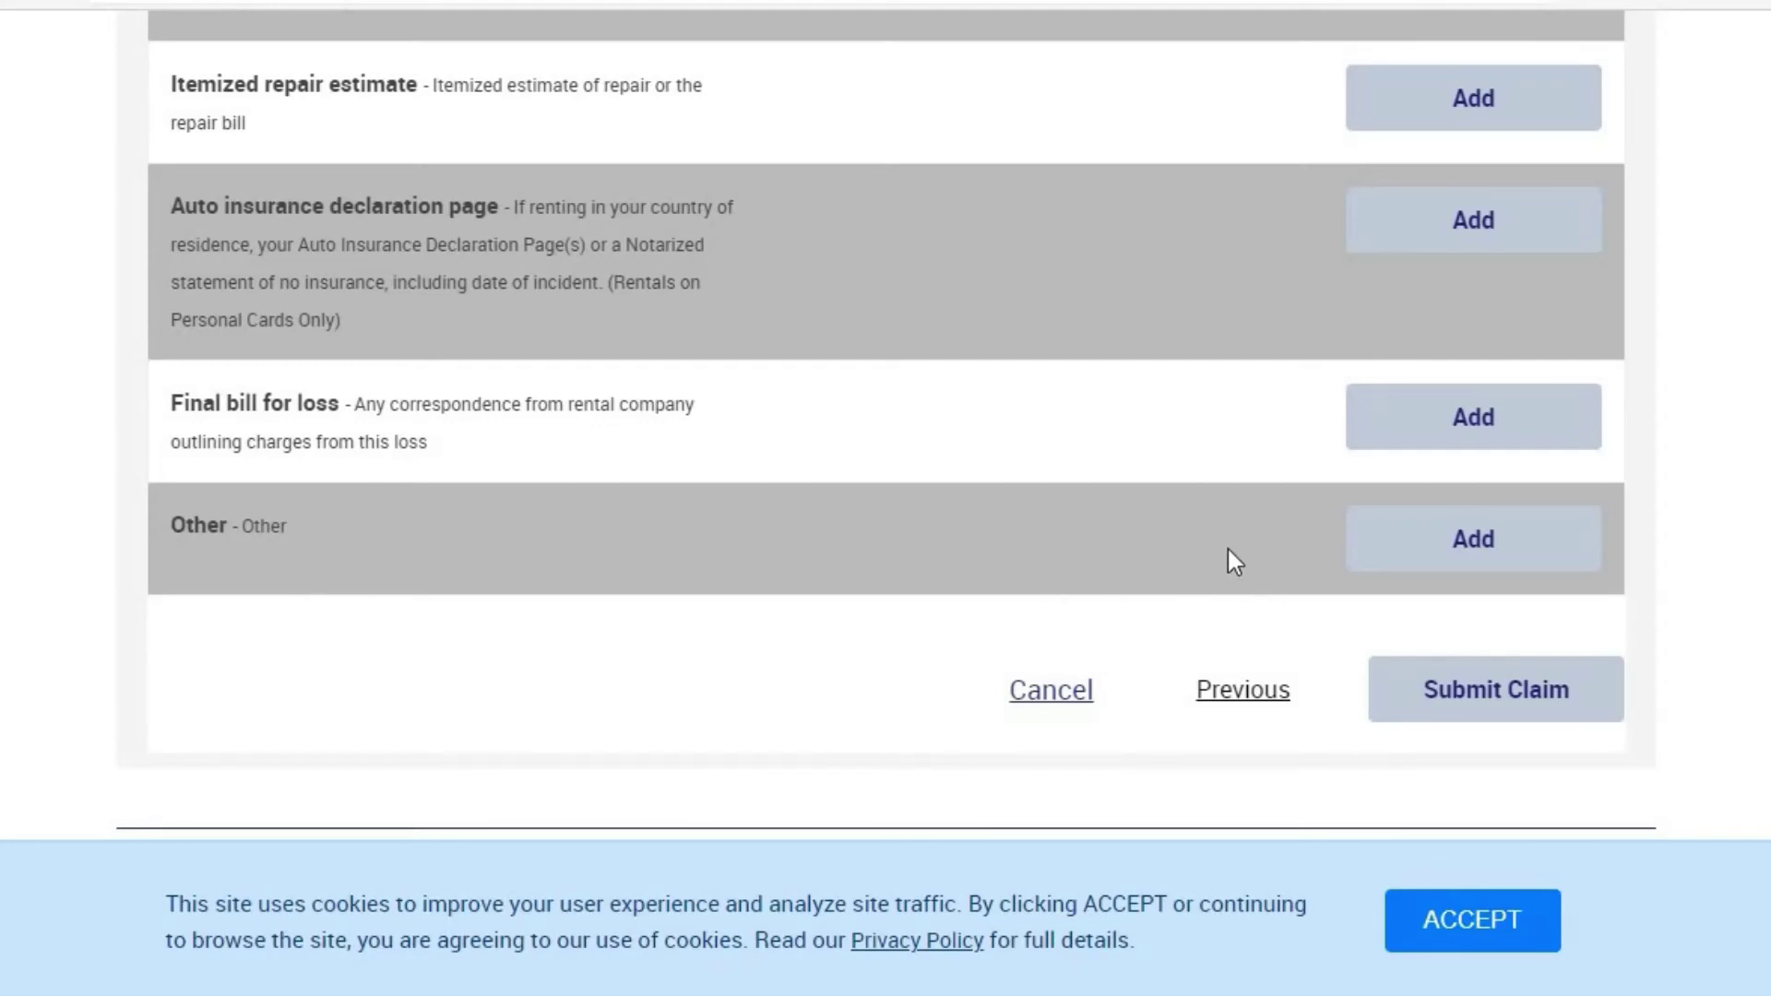
pyautogui.scroll(2, 1227, 557)
pyautogui.scroll(-2, 1225, 566)
# - Check the files attached under each document category, including the rental agreements, the police or rental agency report and Other
pyautogui.scroll(7, 1224, 562)
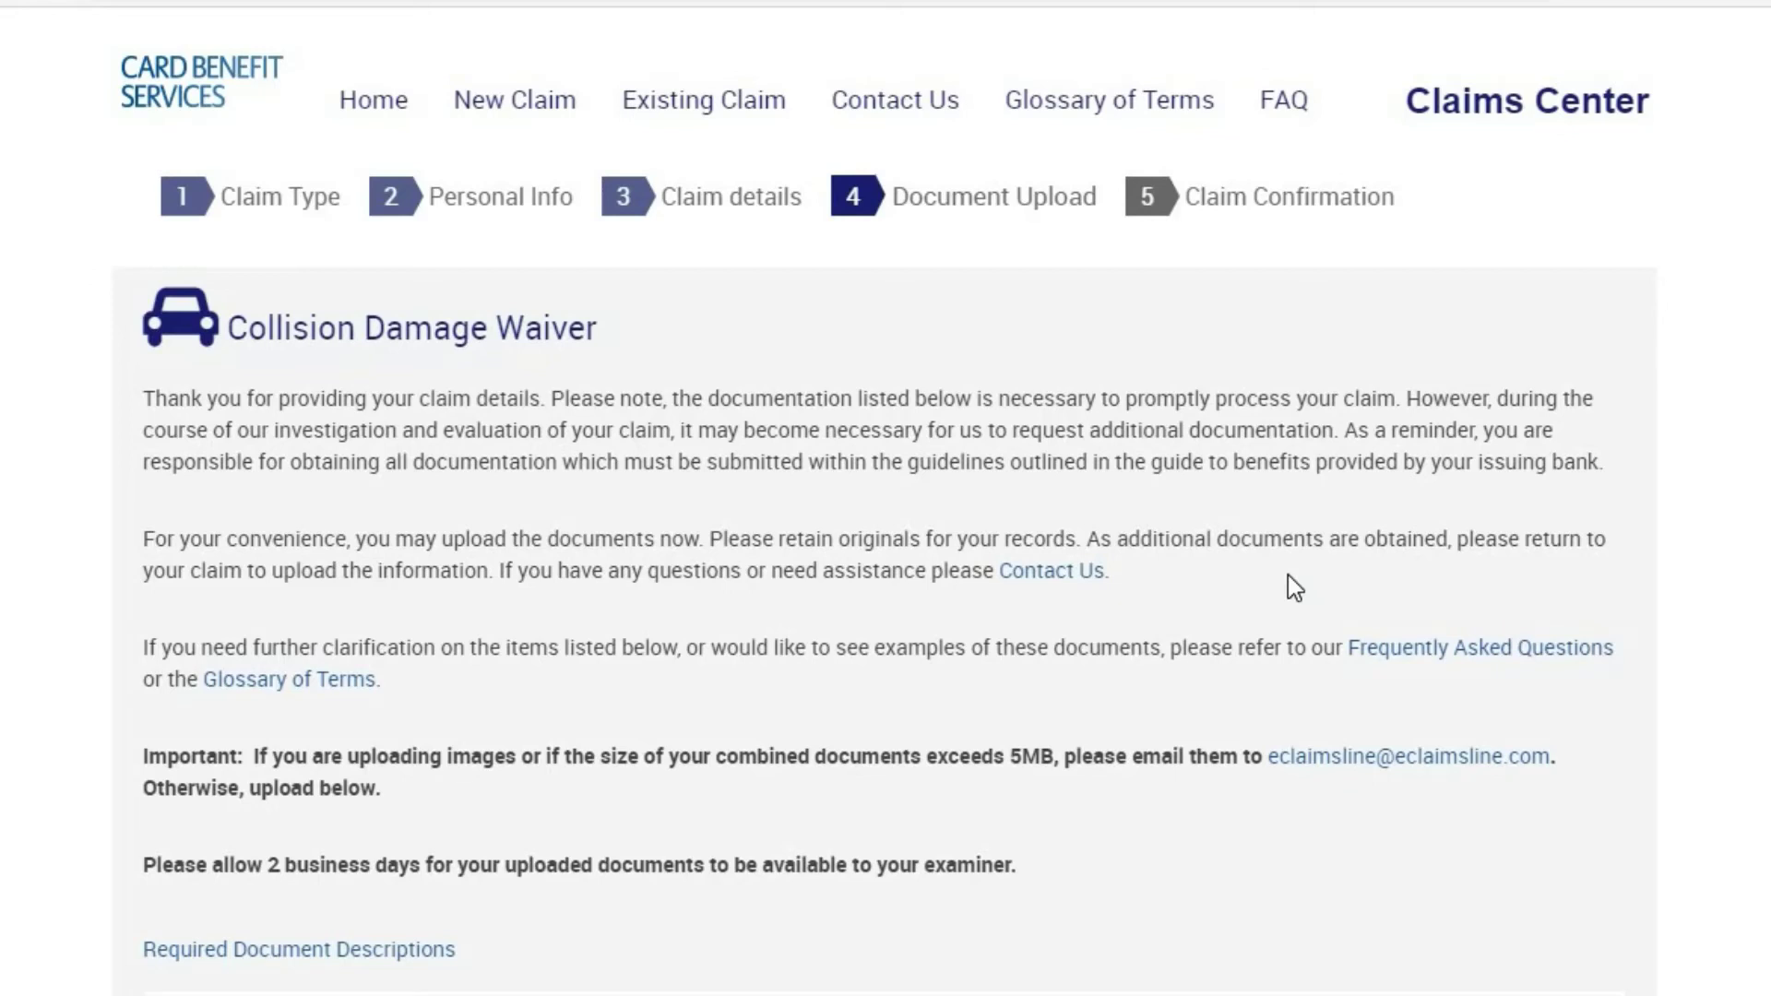
pyautogui.scroll(-6, 1289, 581)
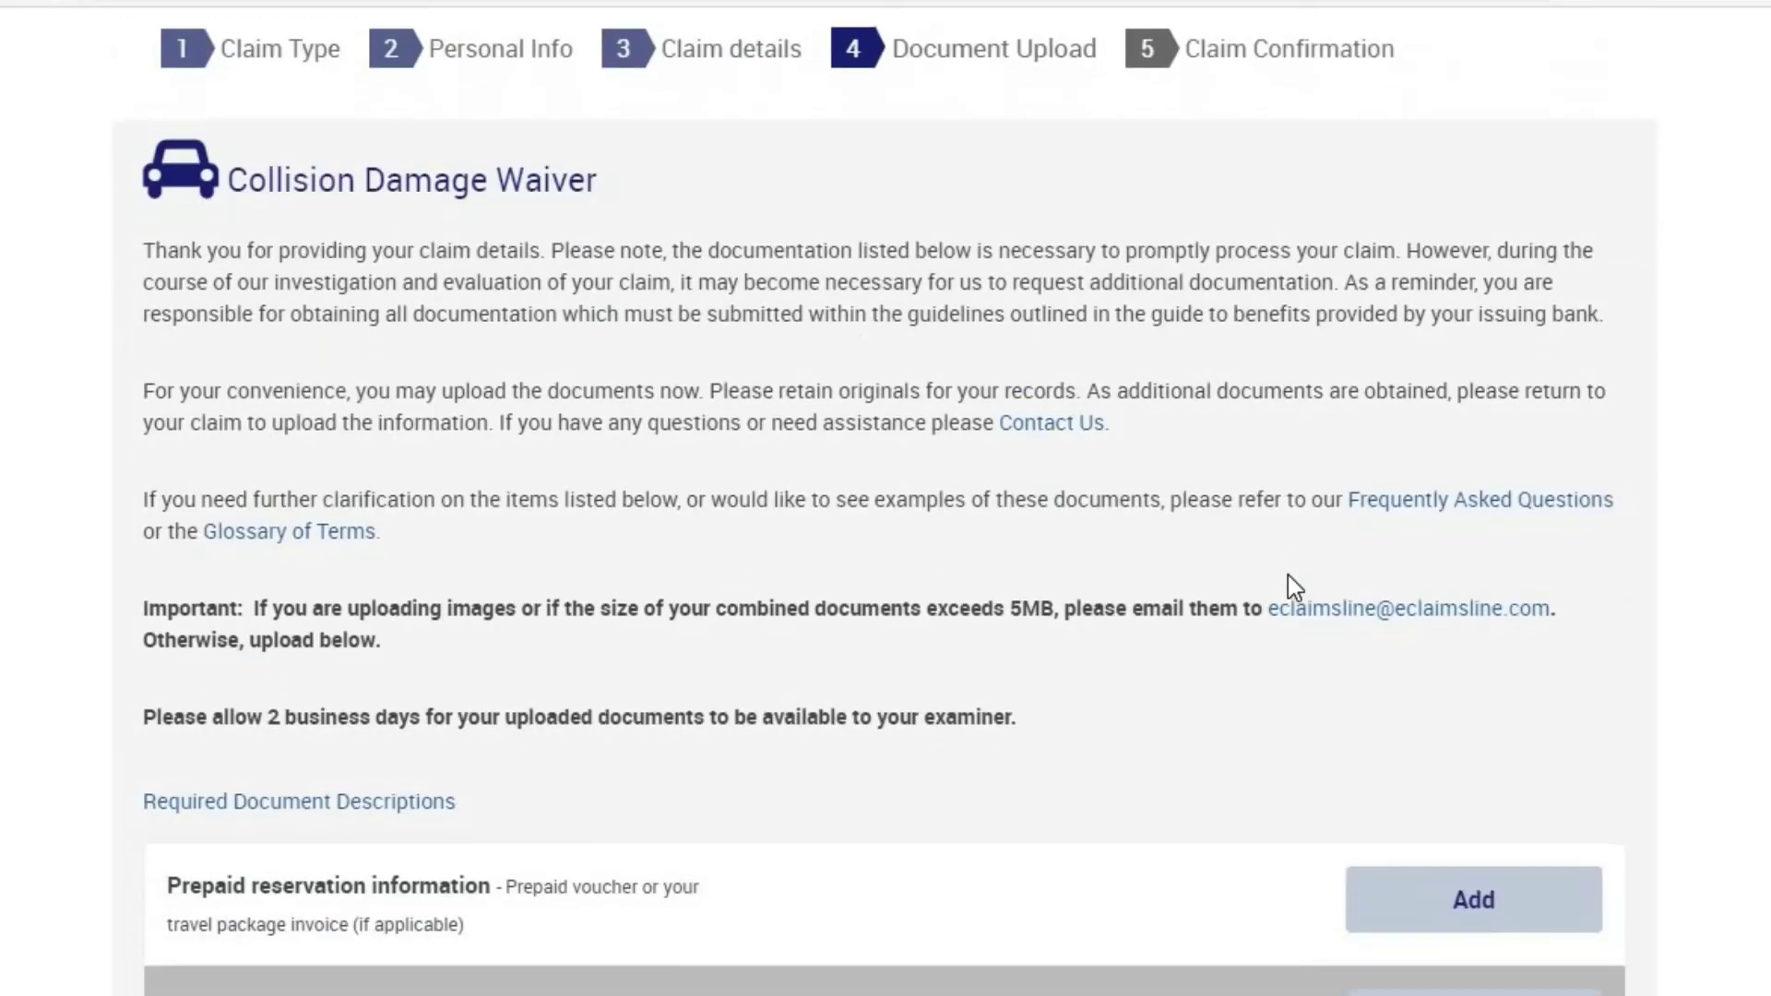
pyautogui.scroll(-2, 1291, 581)
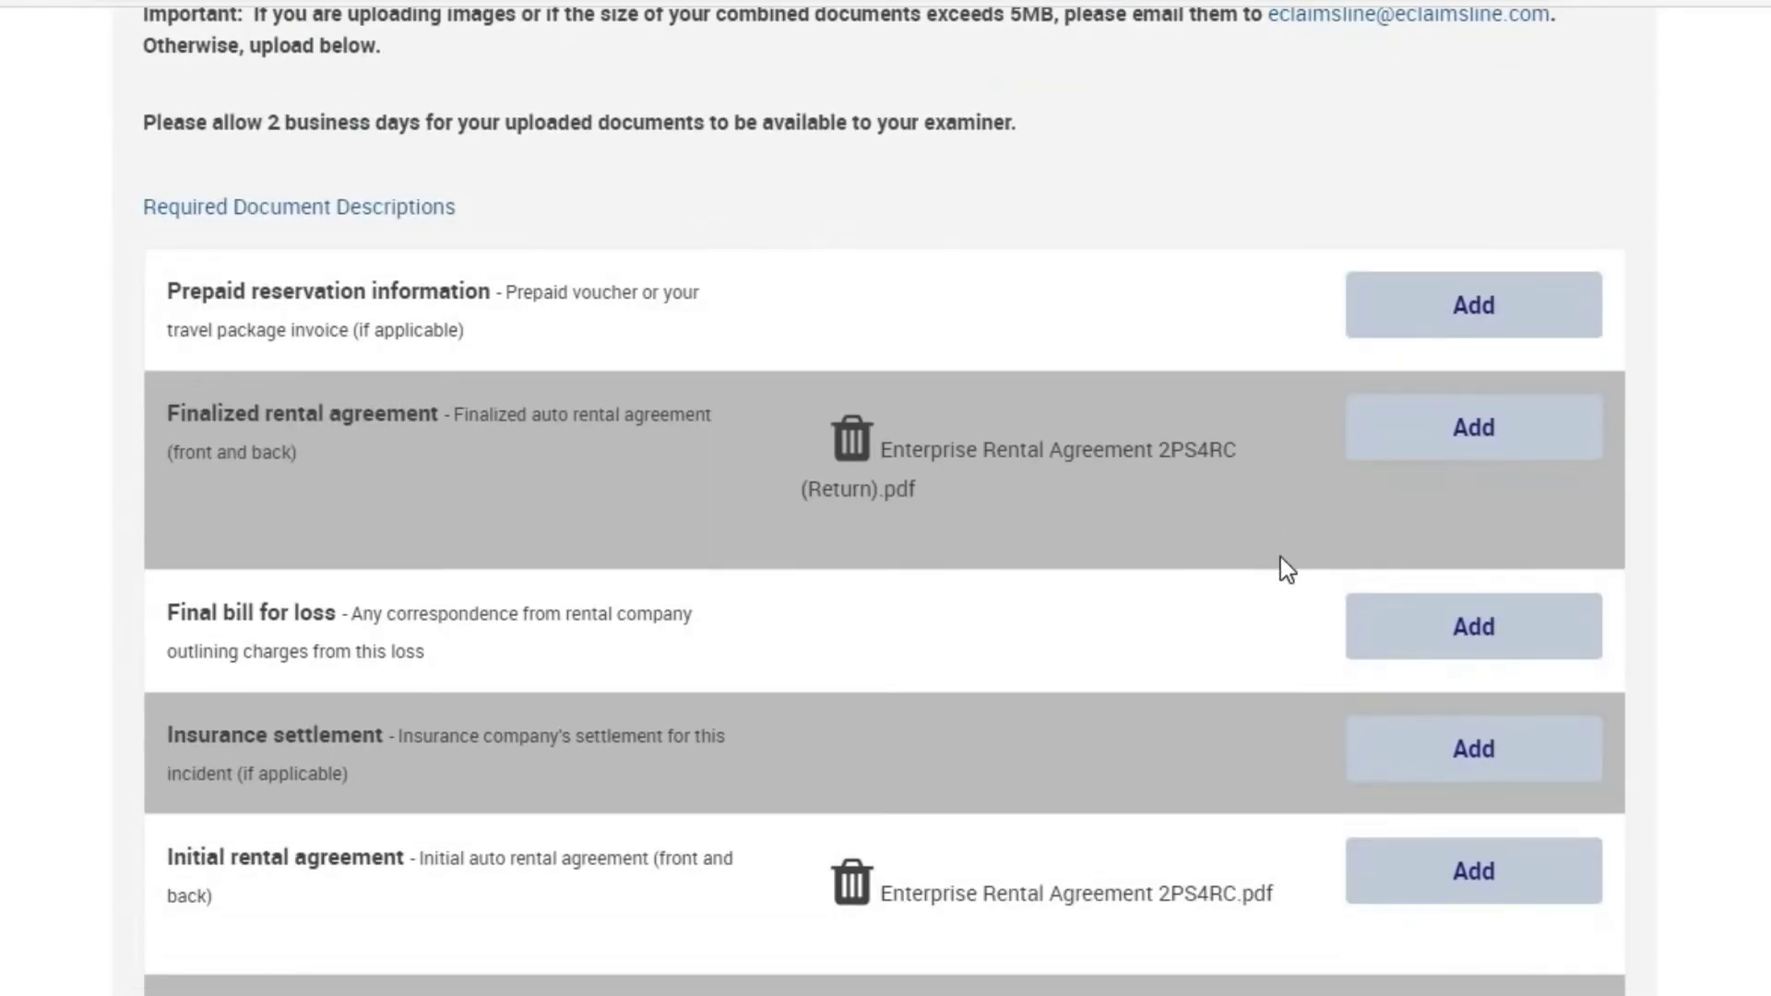
pyautogui.scroll(-2, 1218, 530)
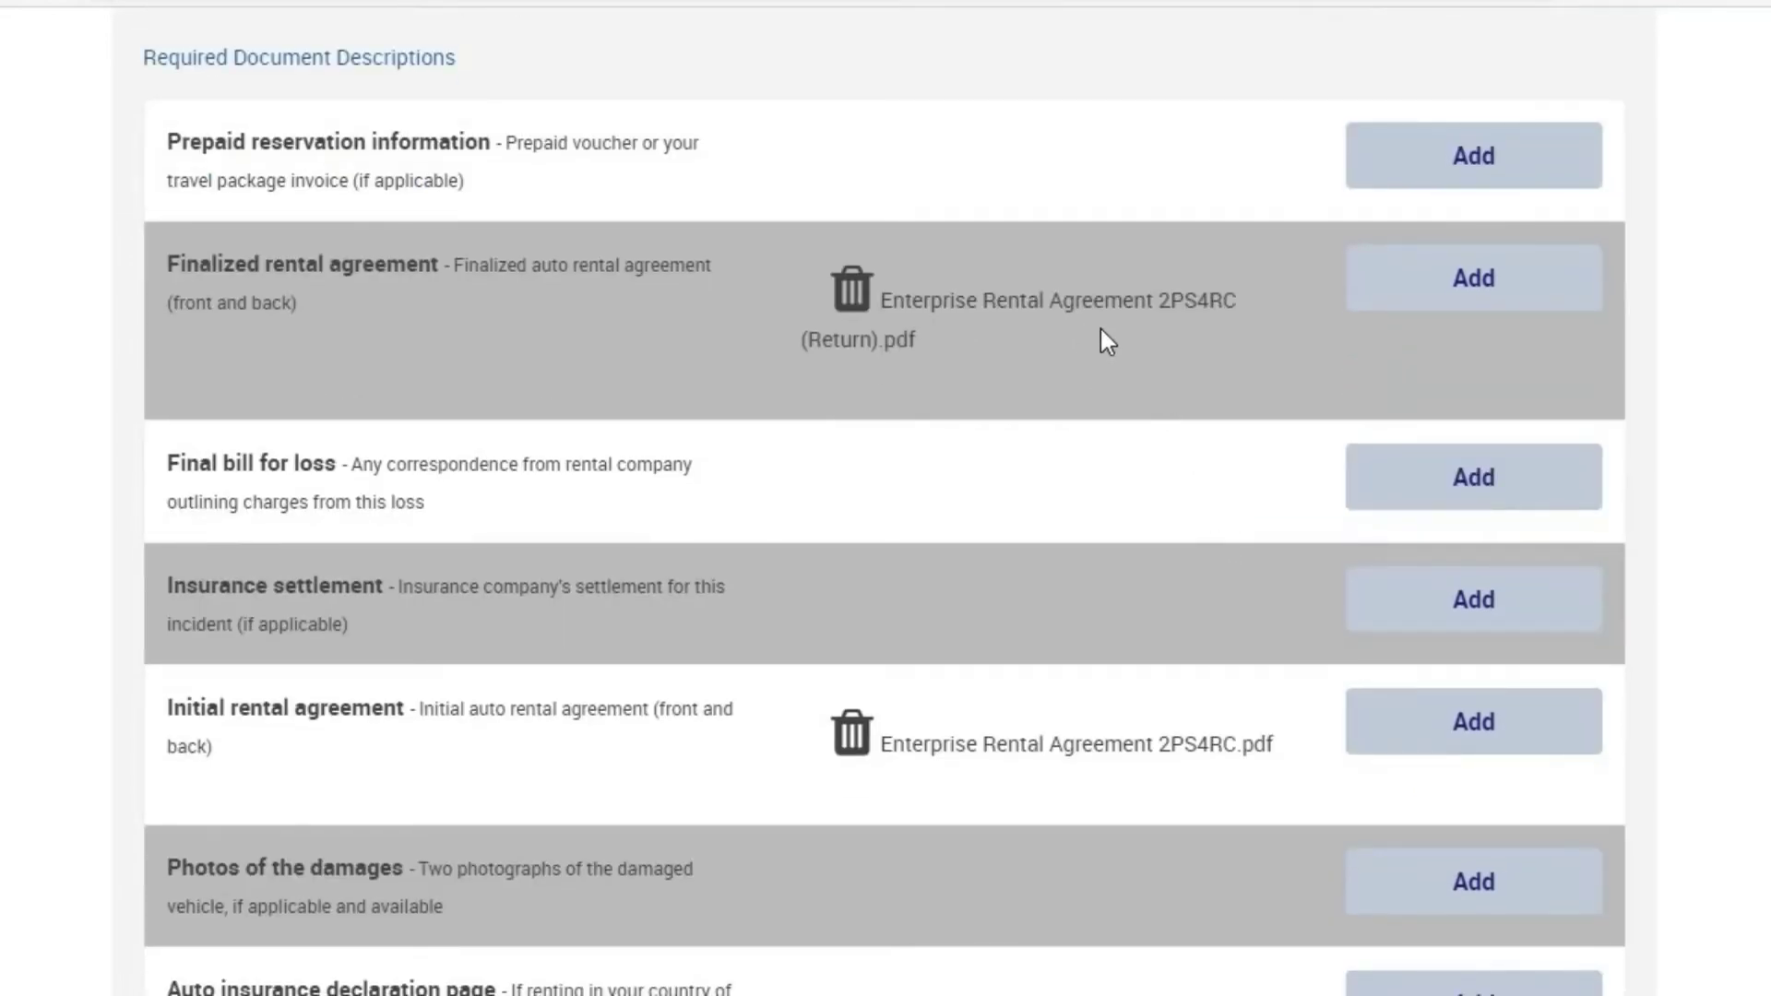
pyautogui.scroll(-2, 1105, 343)
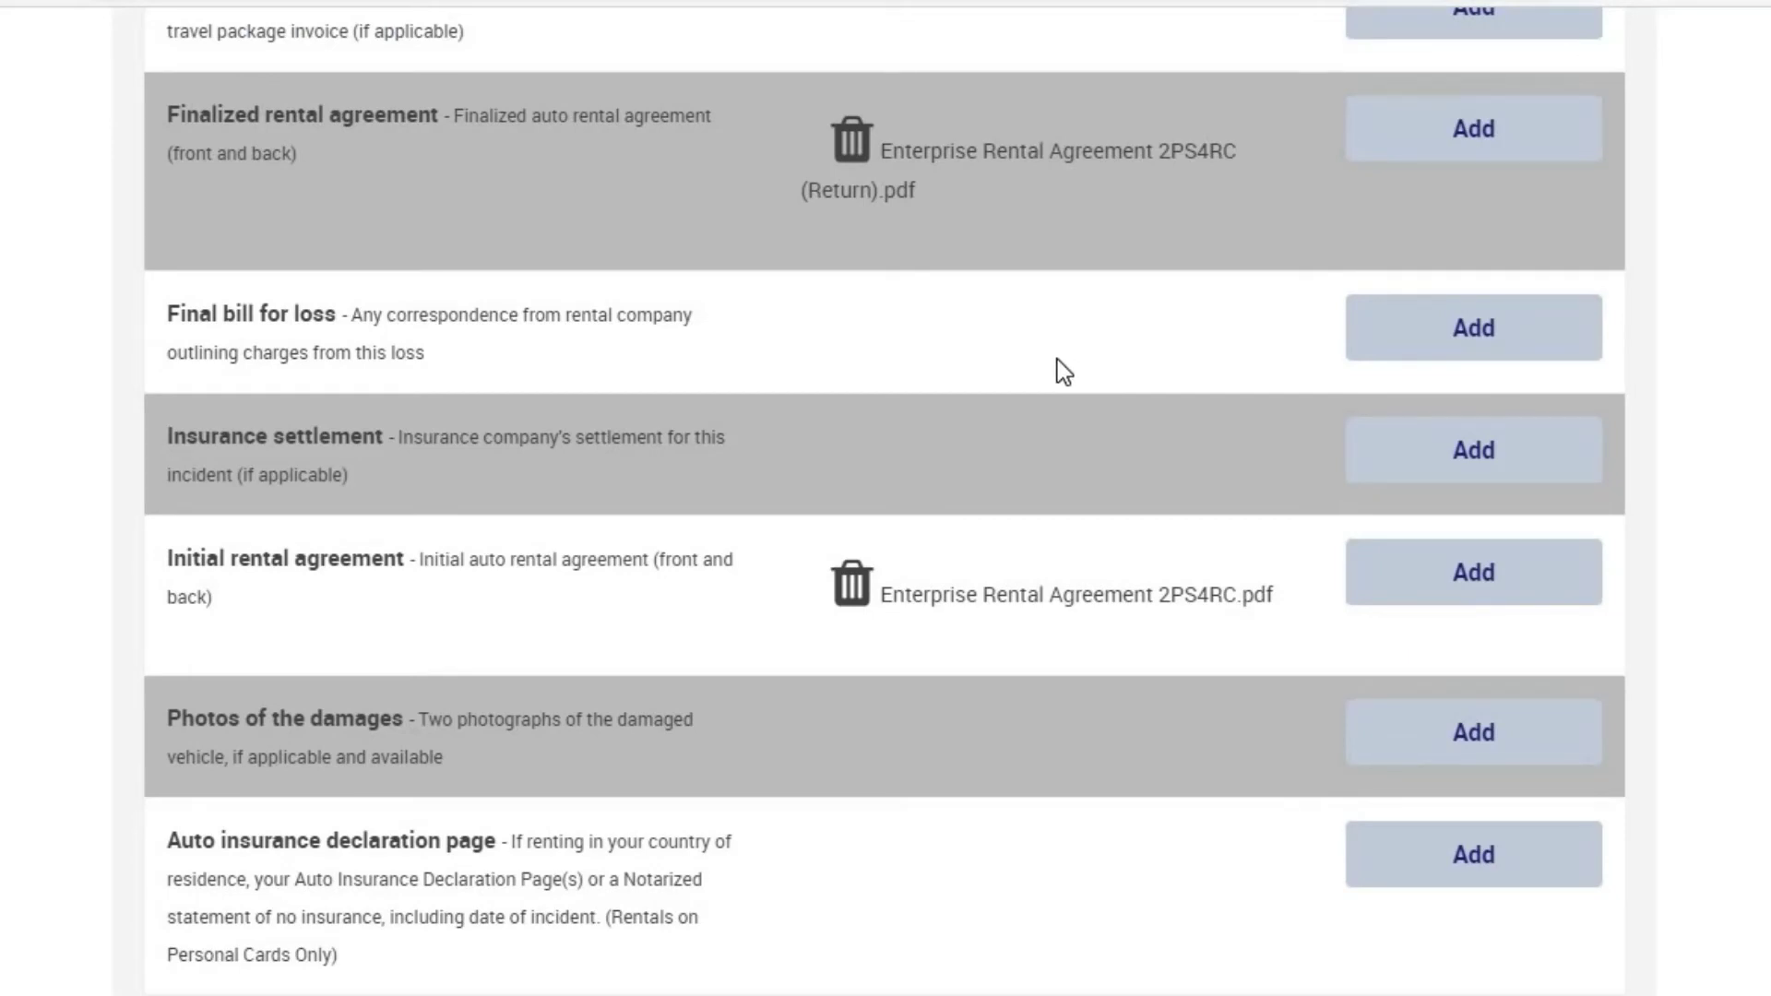
pyautogui.scroll(-2, 1057, 361)
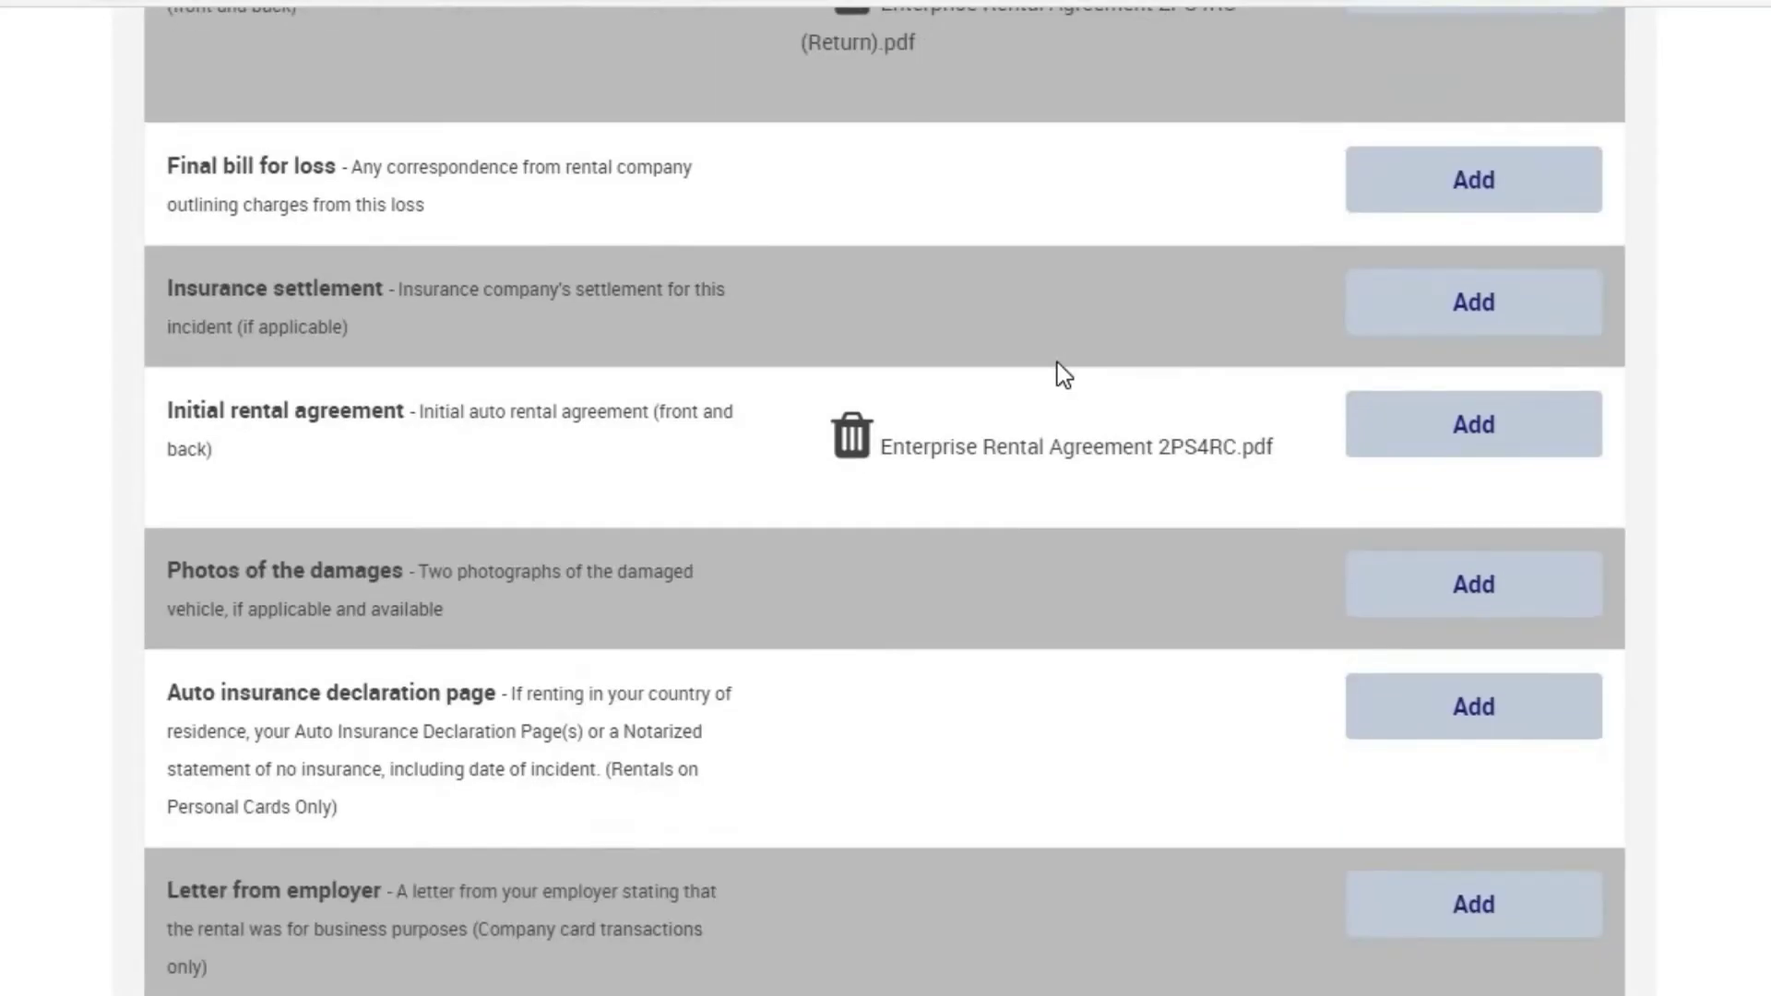
pyautogui.scroll(-2, 1057, 363)
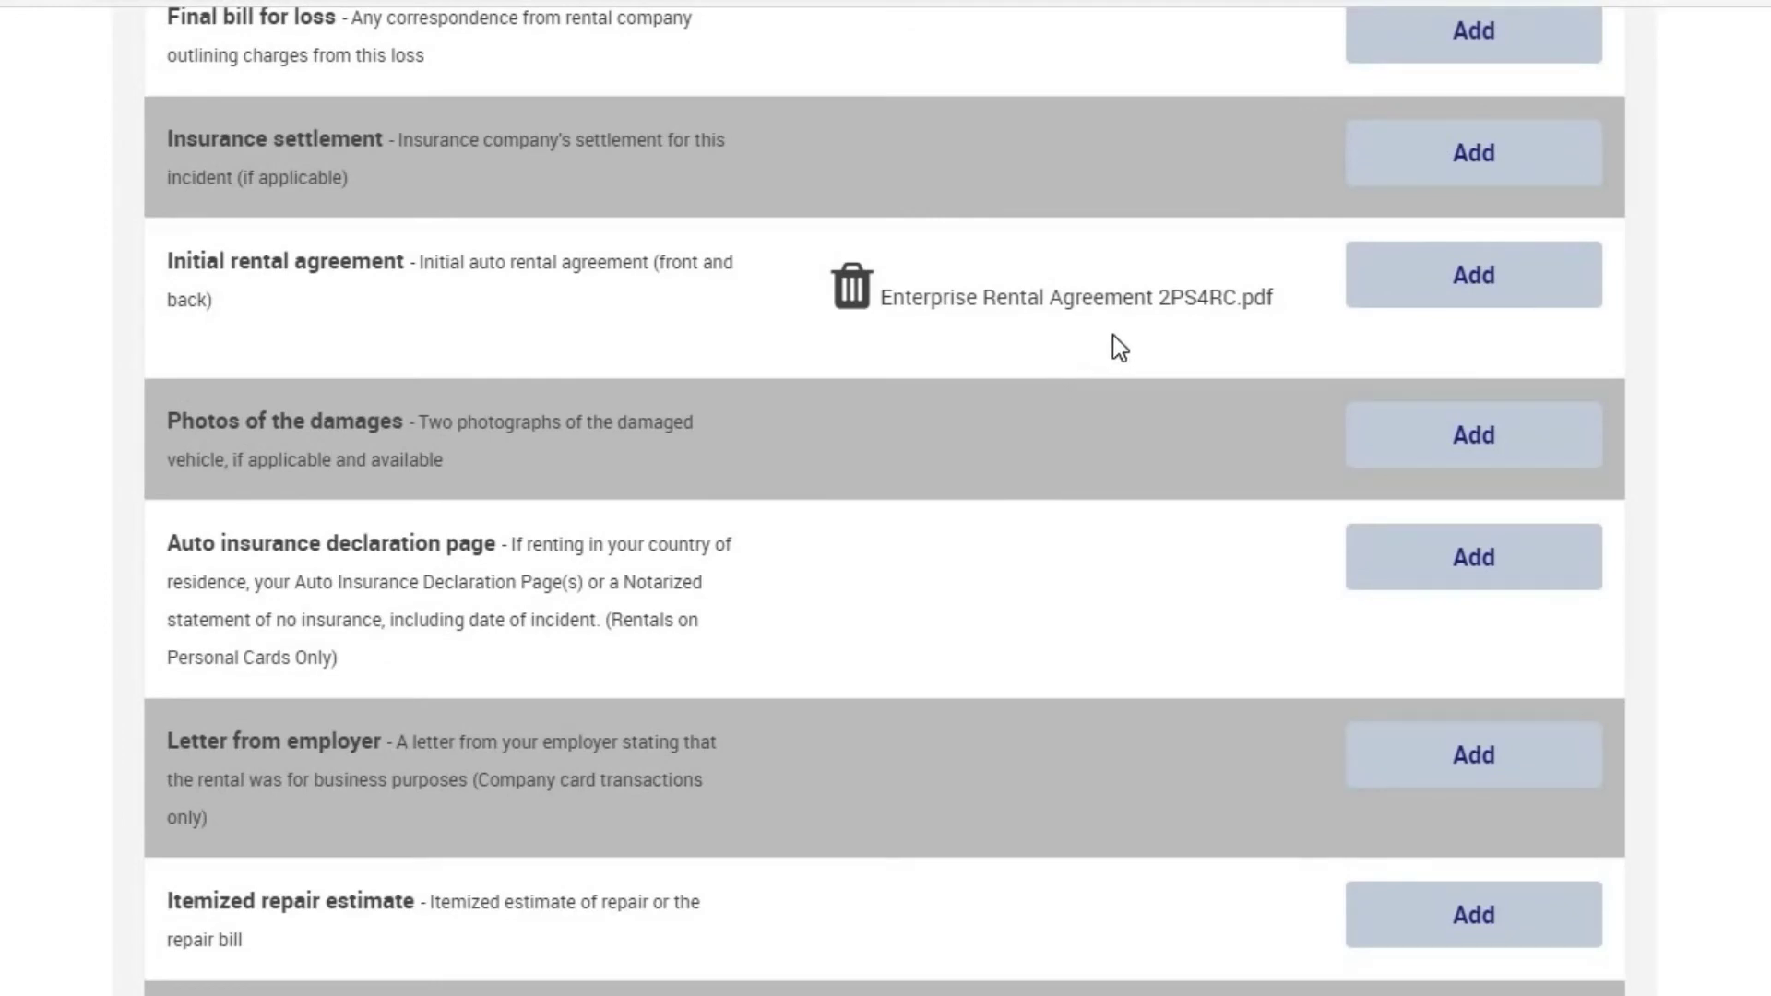
pyautogui.scroll(-2, 1109, 356)
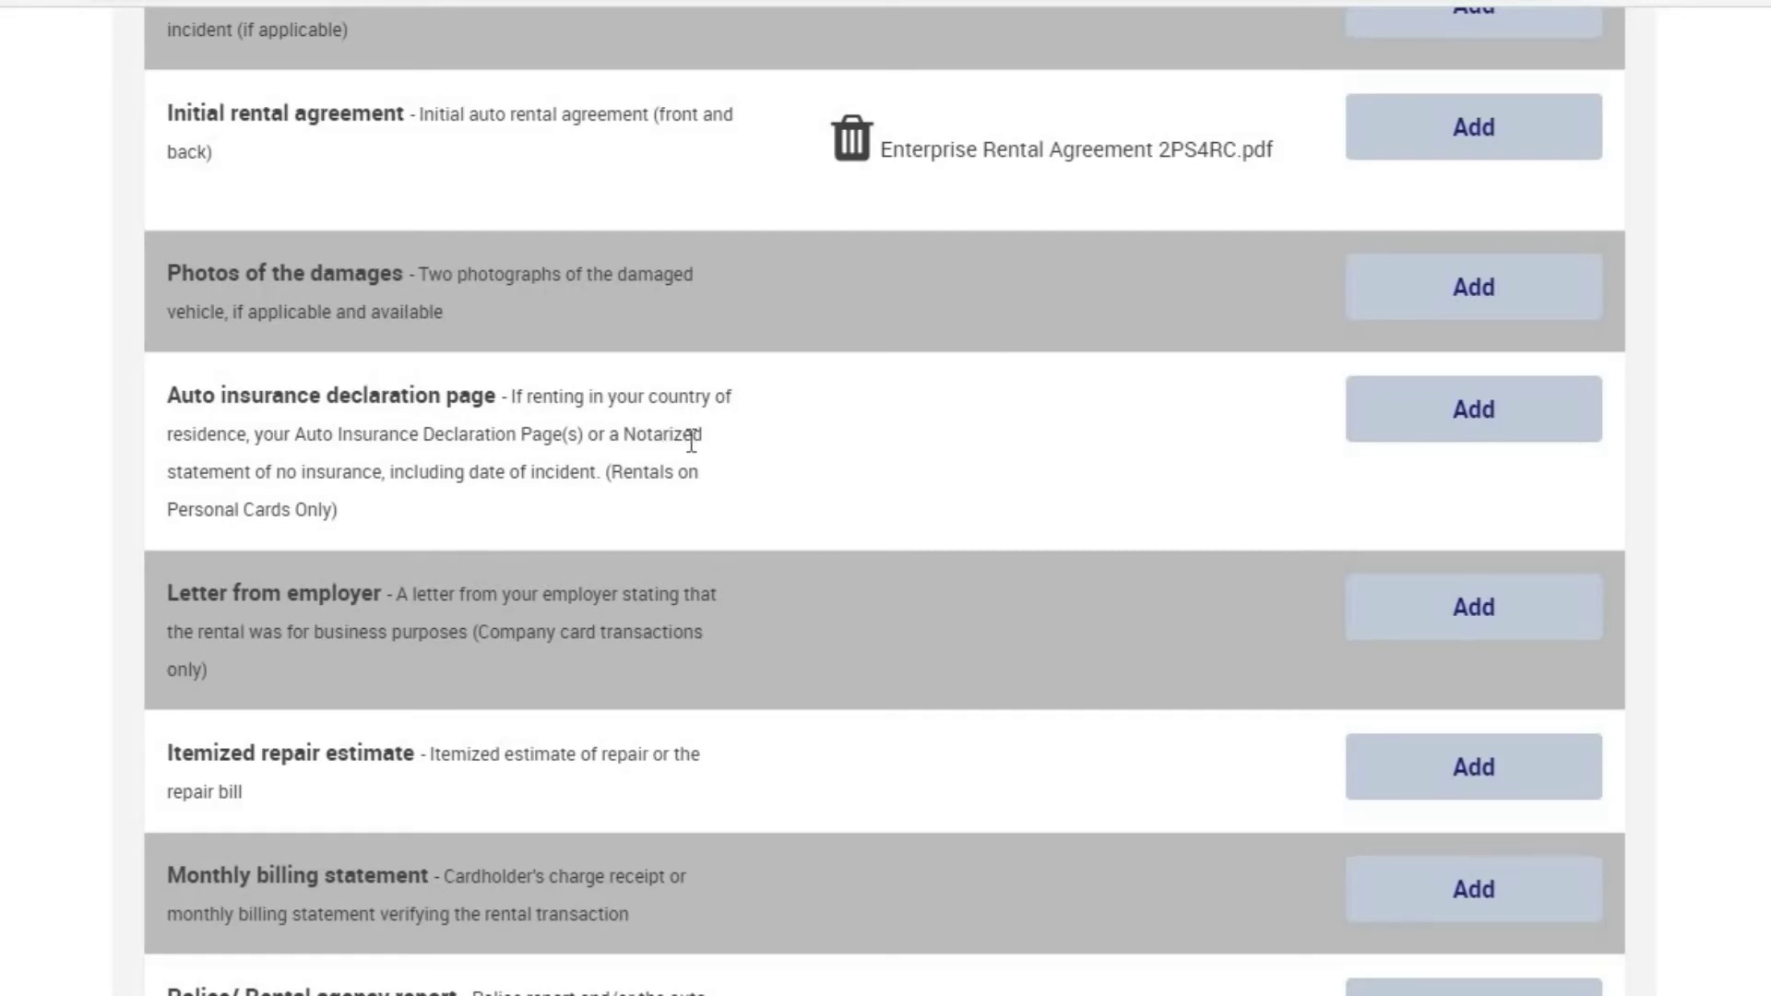
pyautogui.scroll(-3, 758, 451)
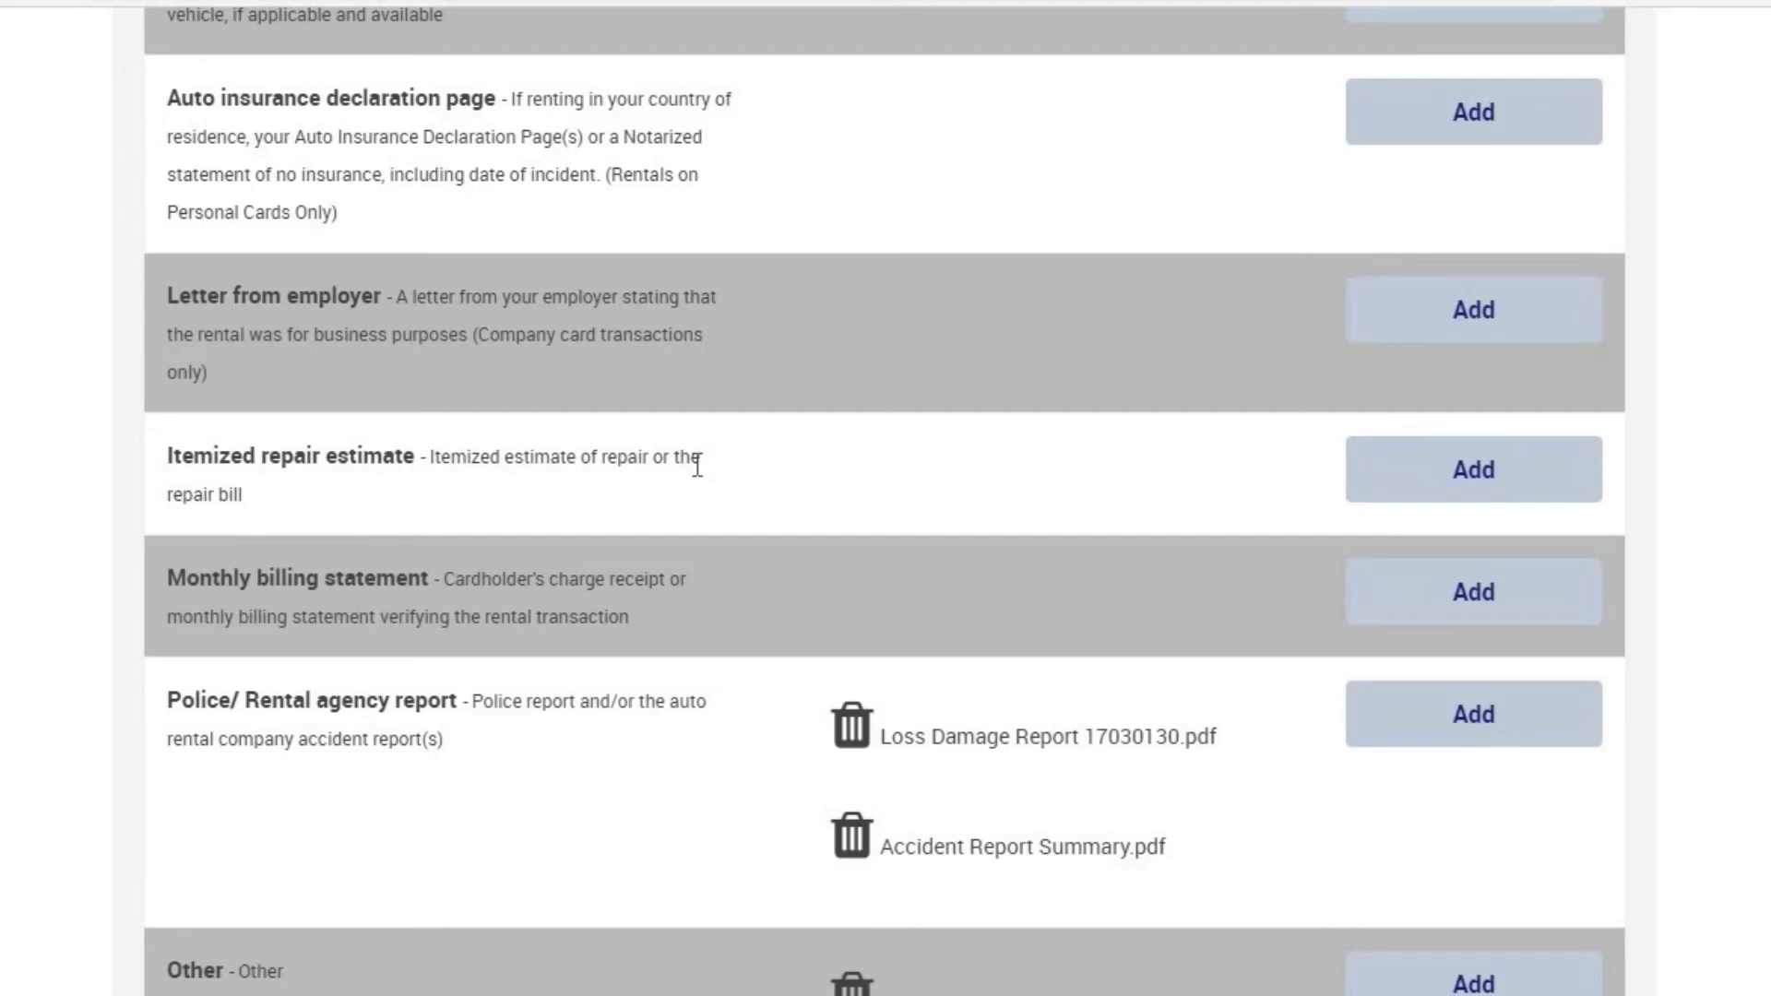
pyautogui.scroll(-2, 699, 466)
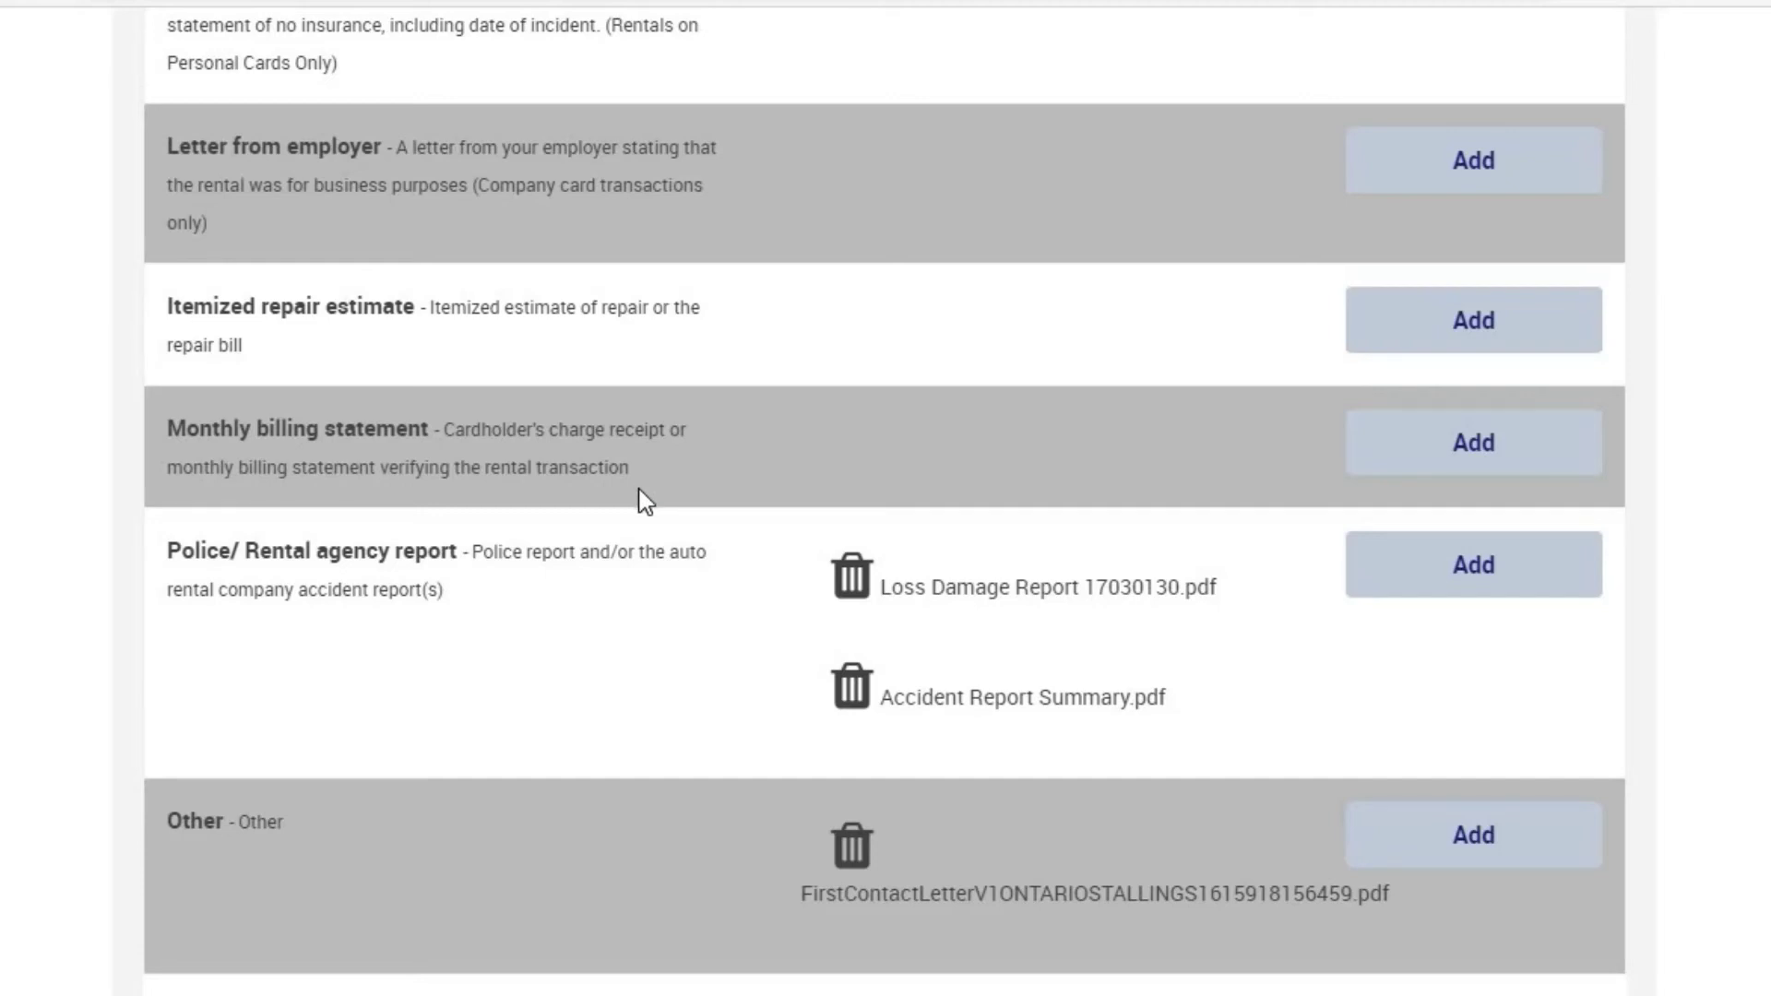
pyautogui.scroll(-2, 642, 496)
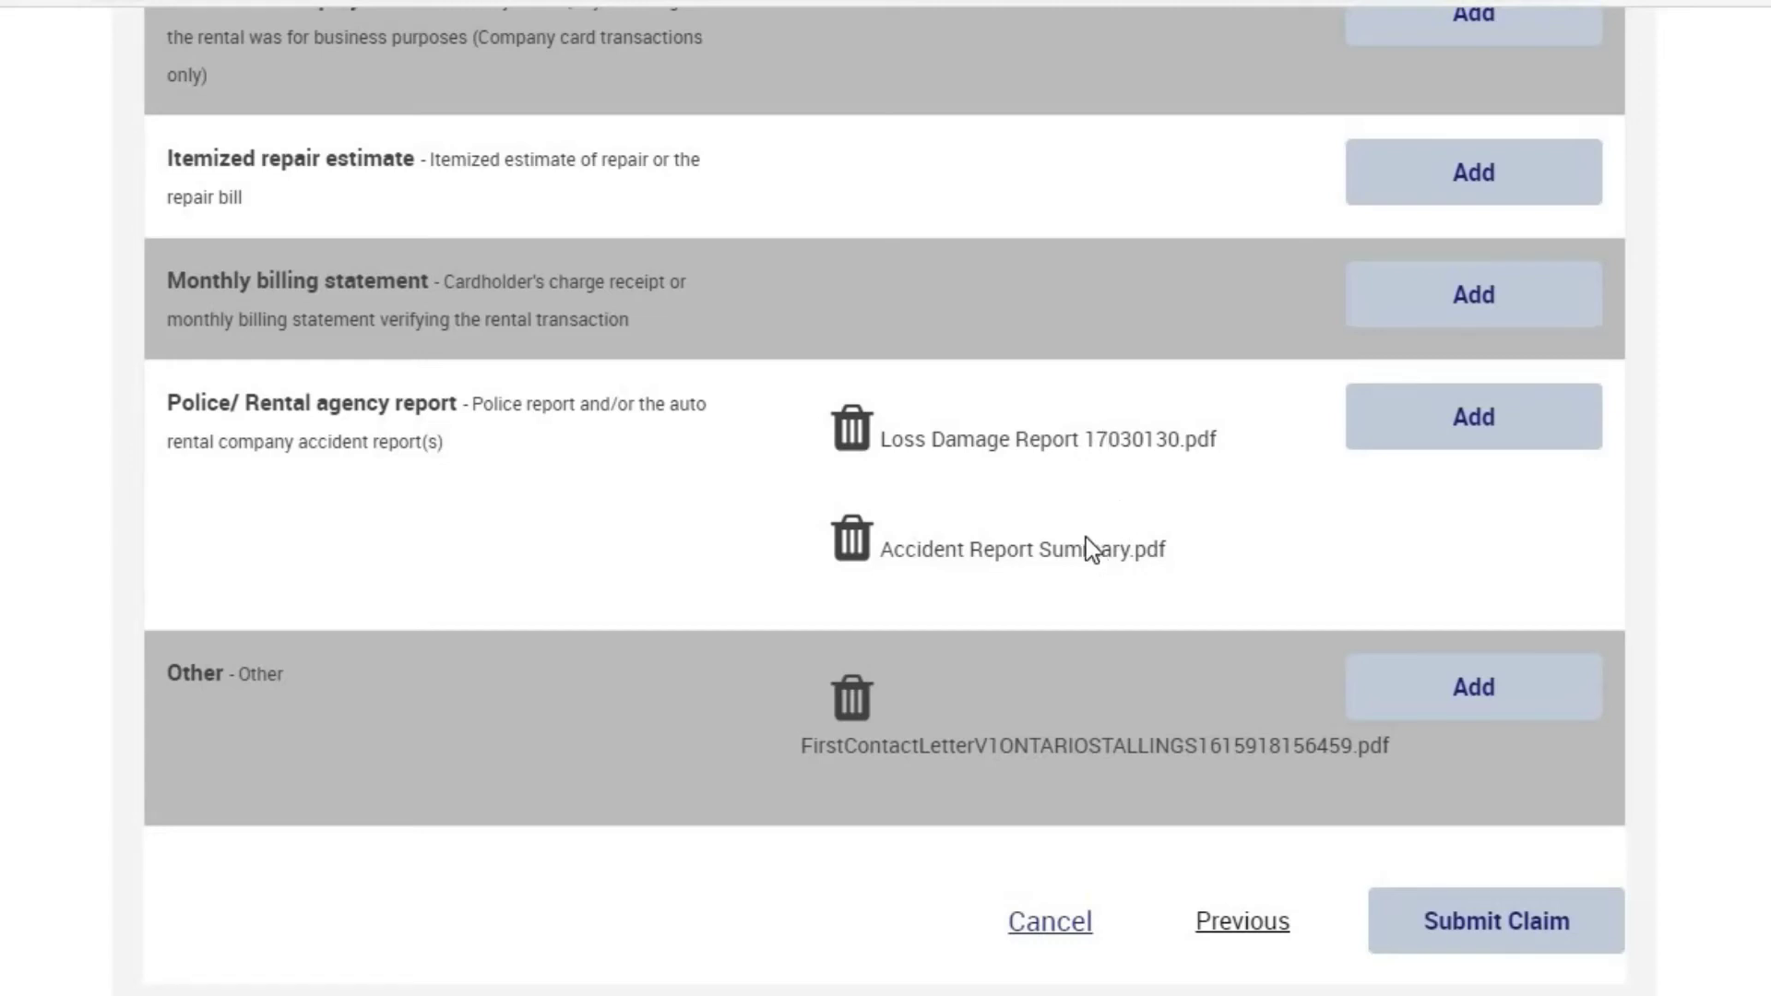
pyautogui.scroll(-2, 1055, 656)
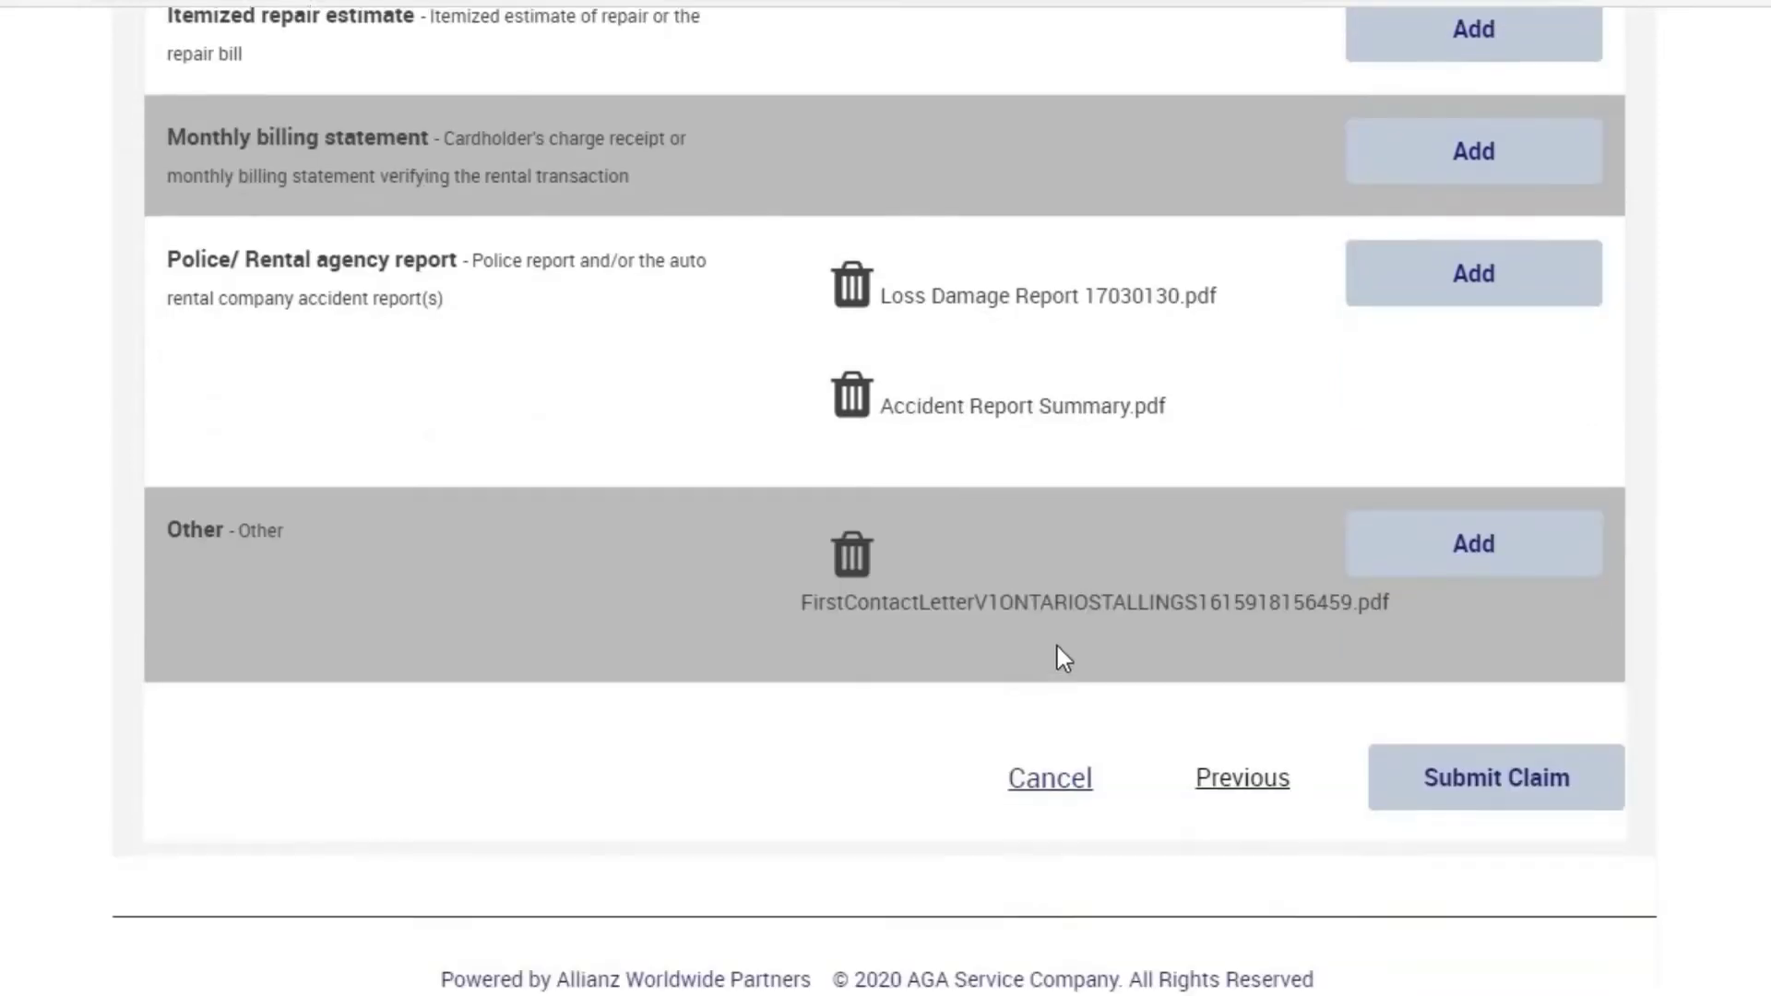
# - Attach the photo Tail Light Red Reflector Broken Angle 2 under Photos of the damages
pyautogui.scroll(4, 1111, 646)
pyautogui.scroll(8, 1112, 591)
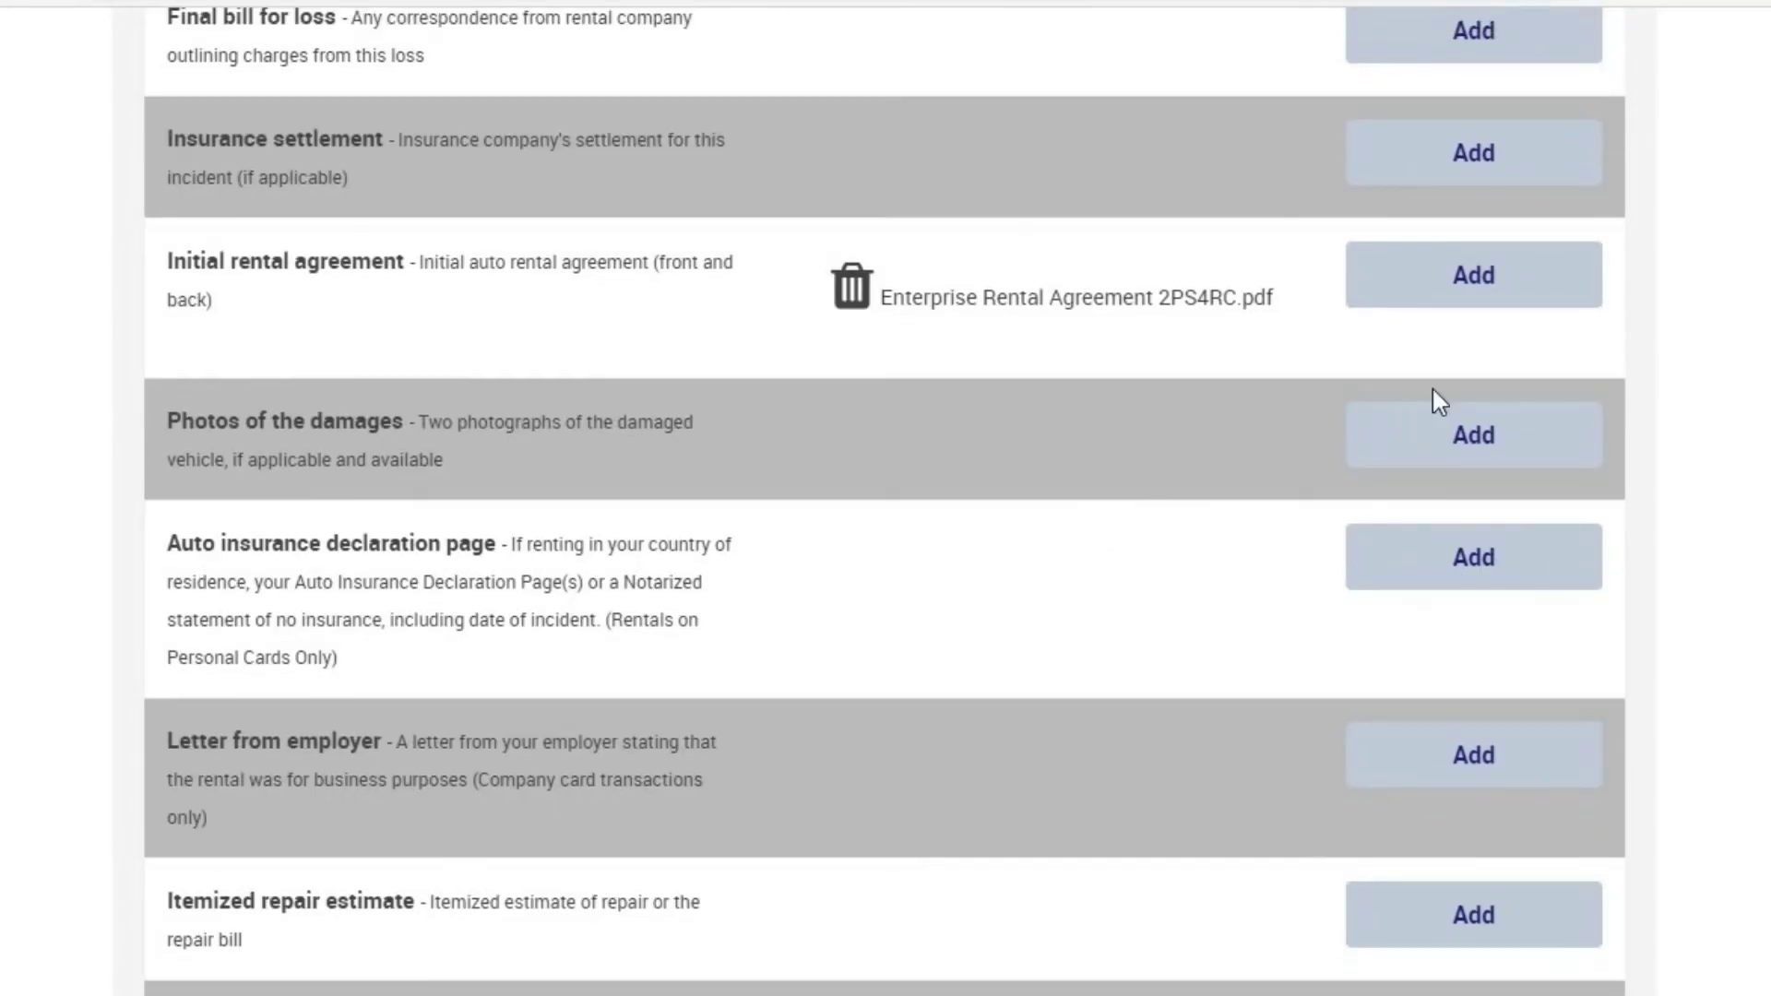
pyautogui.click(1479, 432)
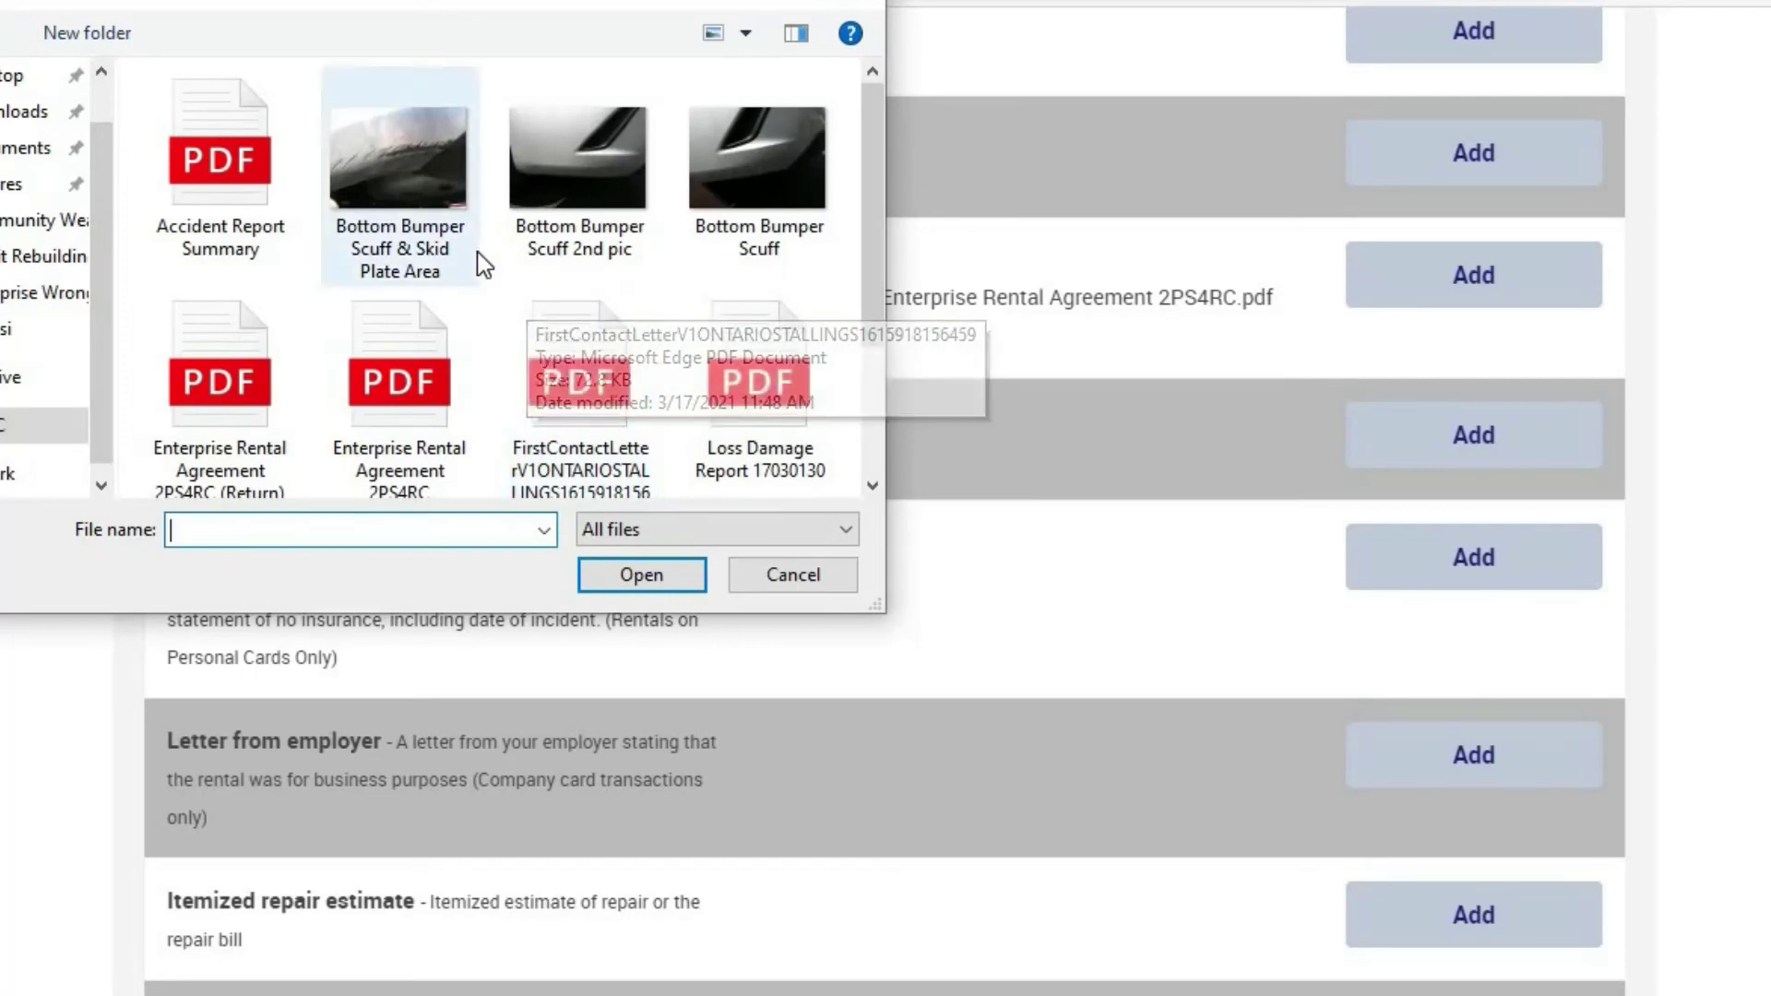
pyautogui.scroll(-1, 524, 244)
pyautogui.scroll(-2, 522, 240)
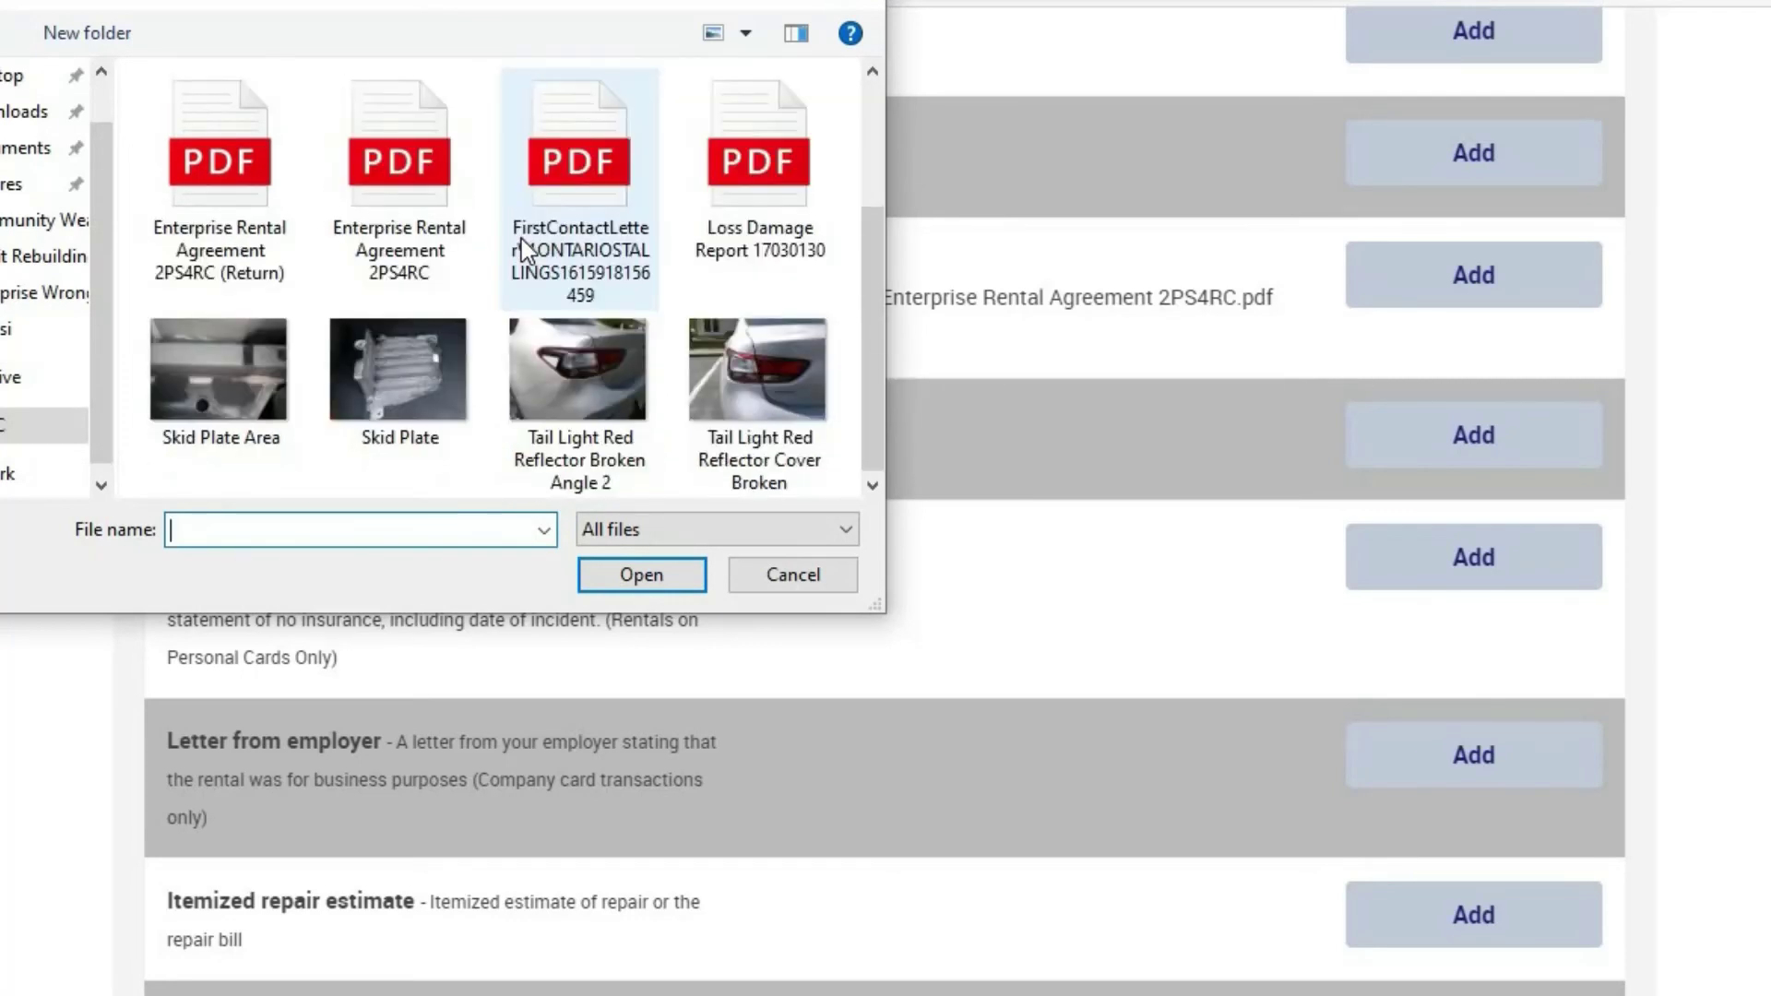
pyautogui.click(588, 366)
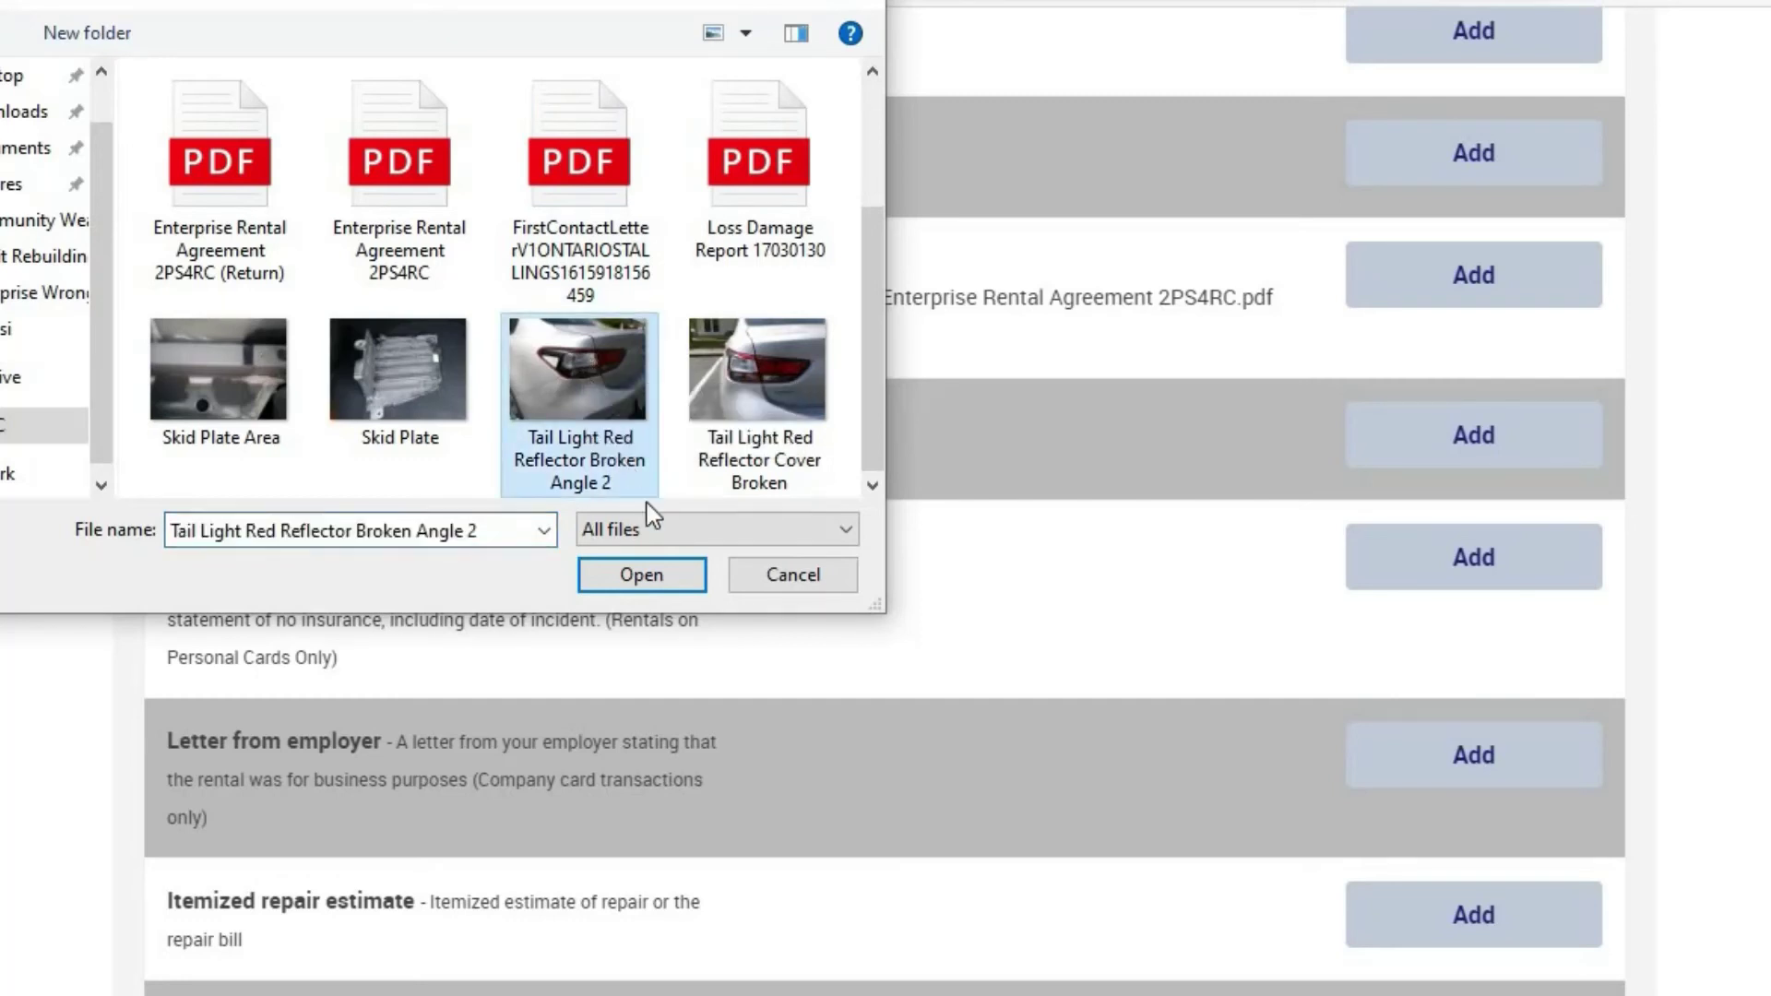
pyautogui.click(677, 572)
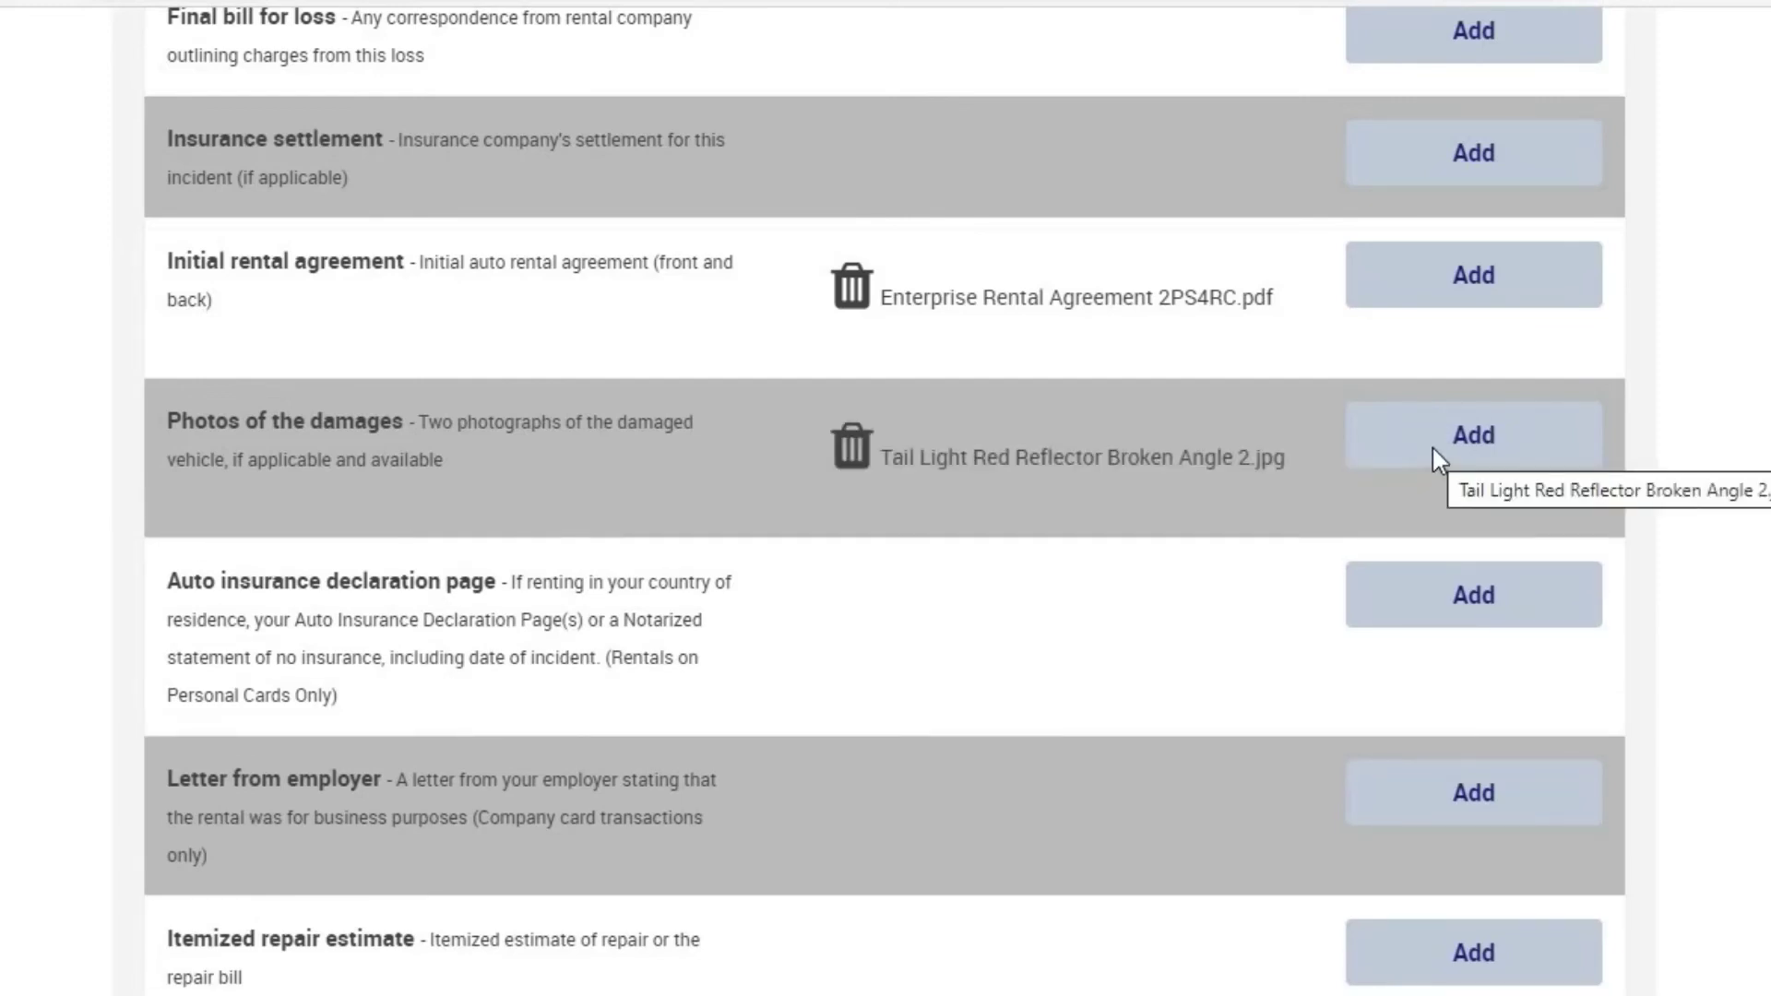
# - Attach the photo Bottom Bumper Scuff & Skid Plate Area as a second file under Photos of the damages
pyautogui.click(1431, 447)
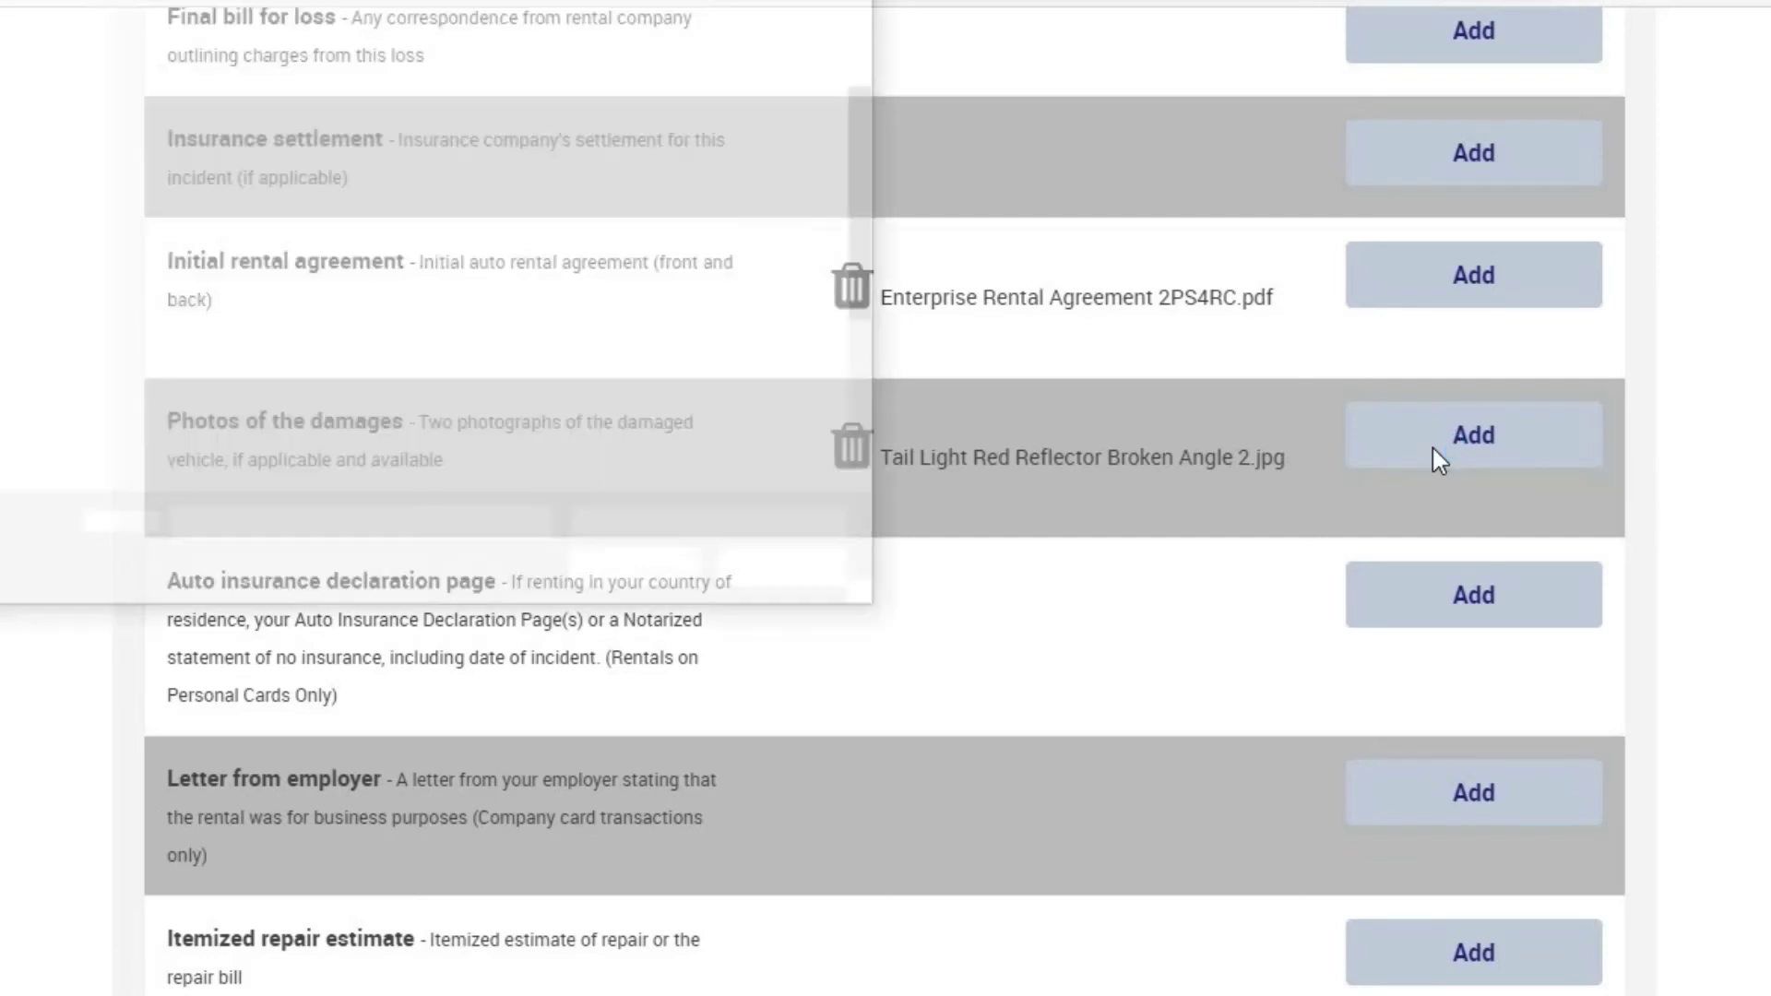
pyautogui.scroll(-1, 624, 225)
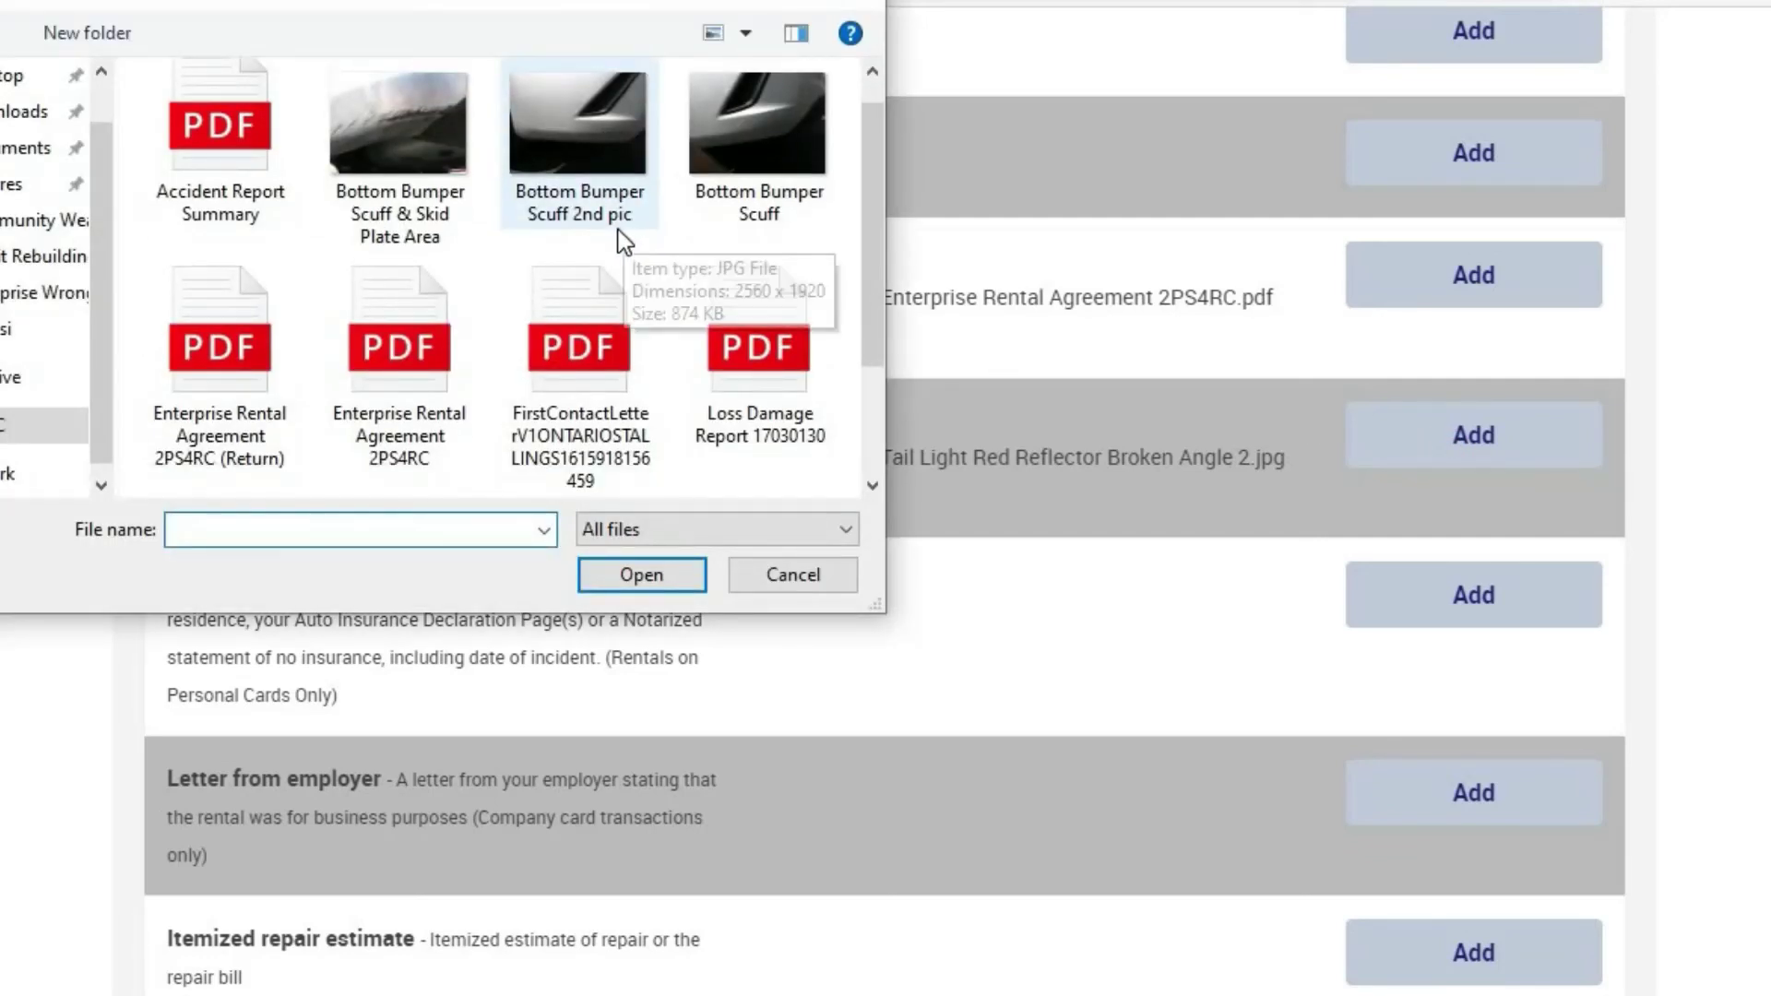
pyautogui.click(428, 160)
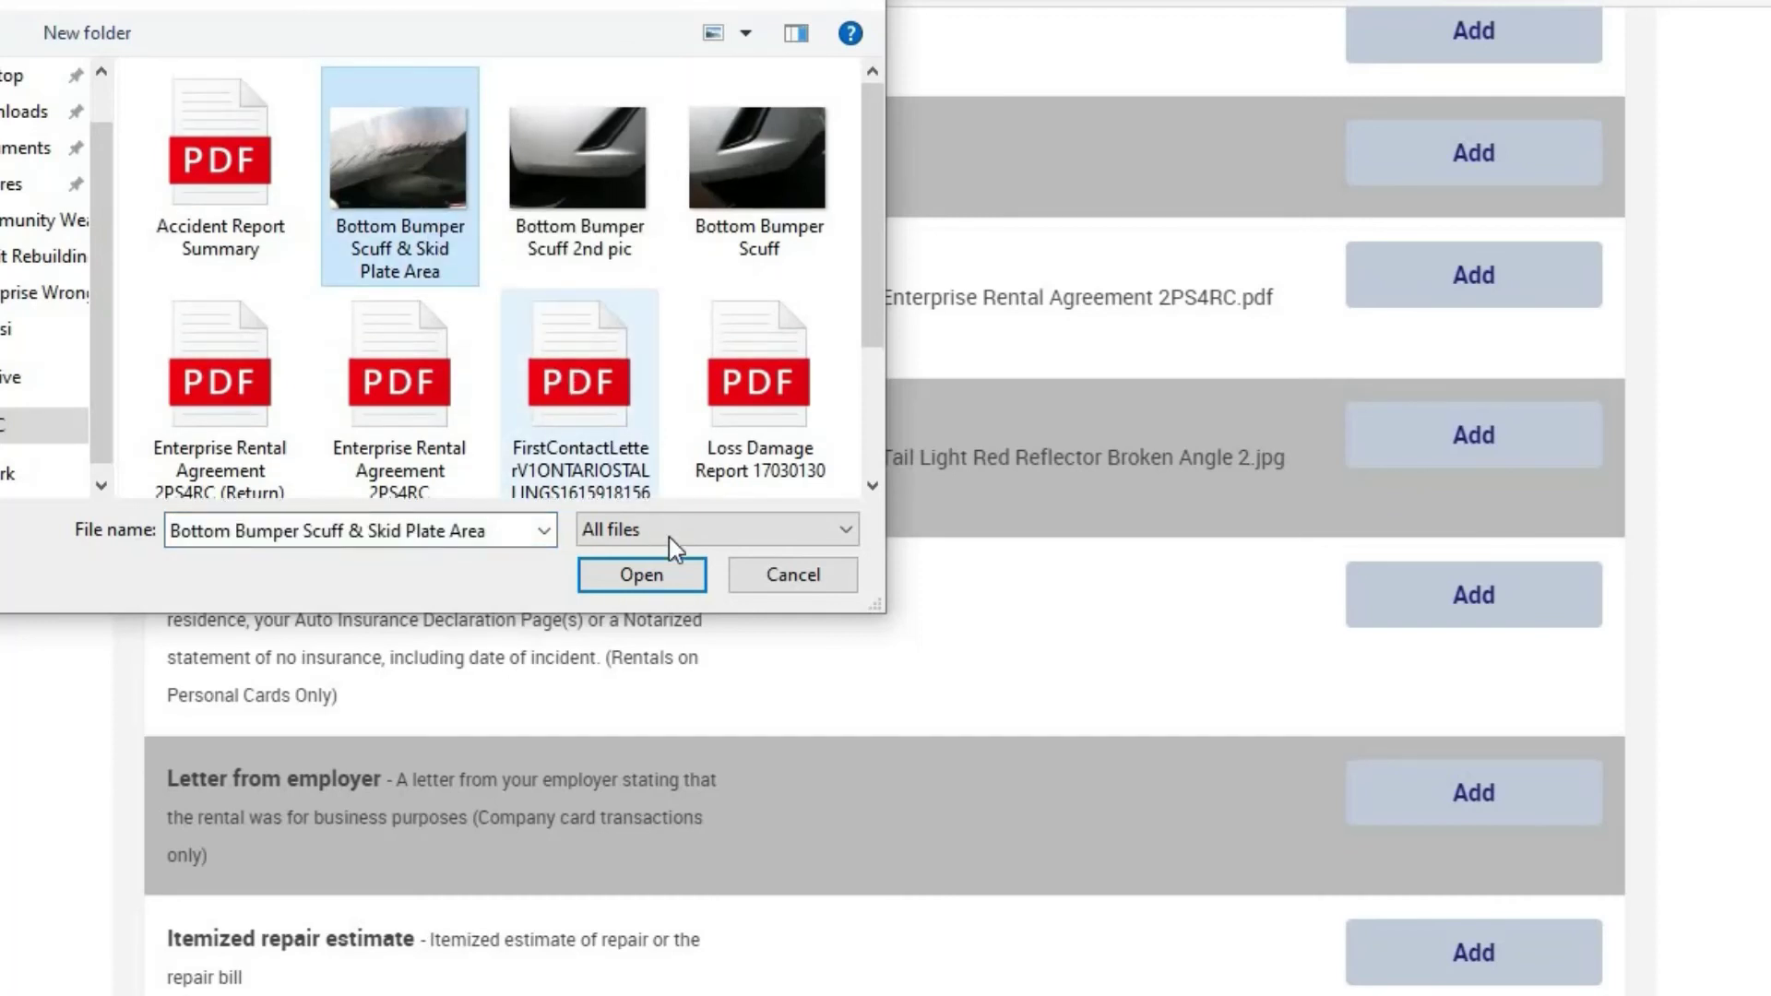
pyautogui.click(685, 578)
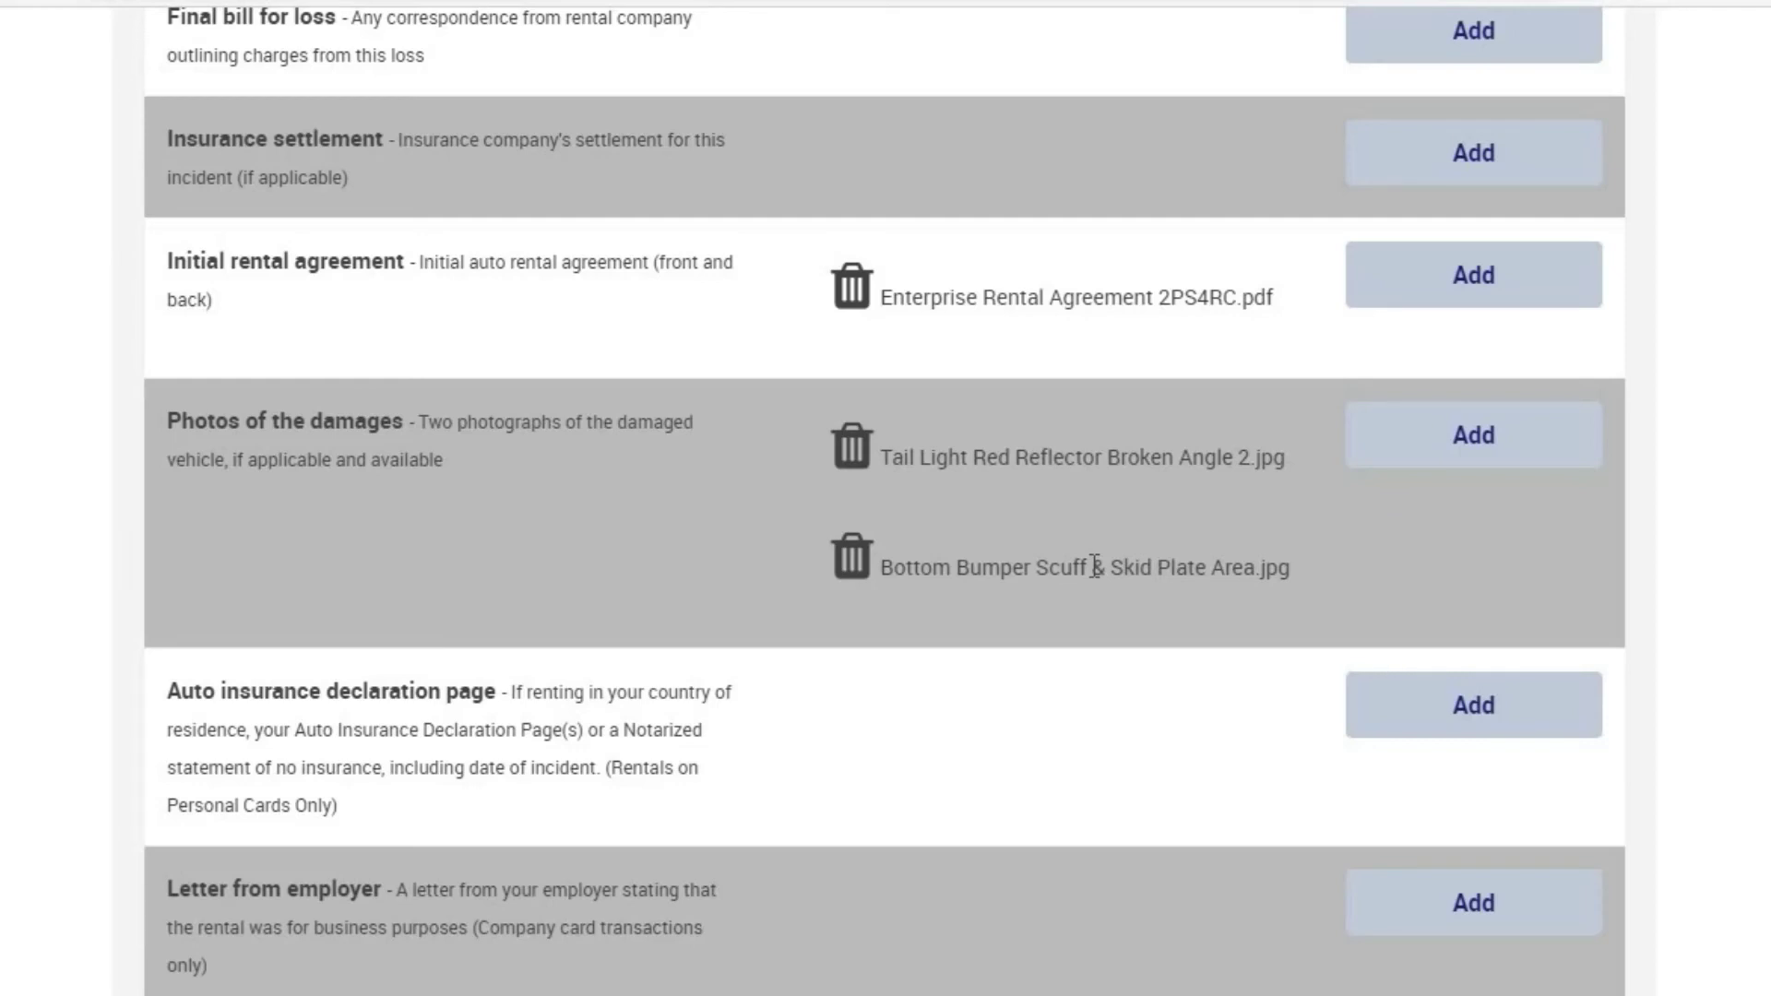
# - Attach the file Enterprise CashRewards Charge $606.22 under Monthly billing statement
pyautogui.scroll(-2, 1160, 636)
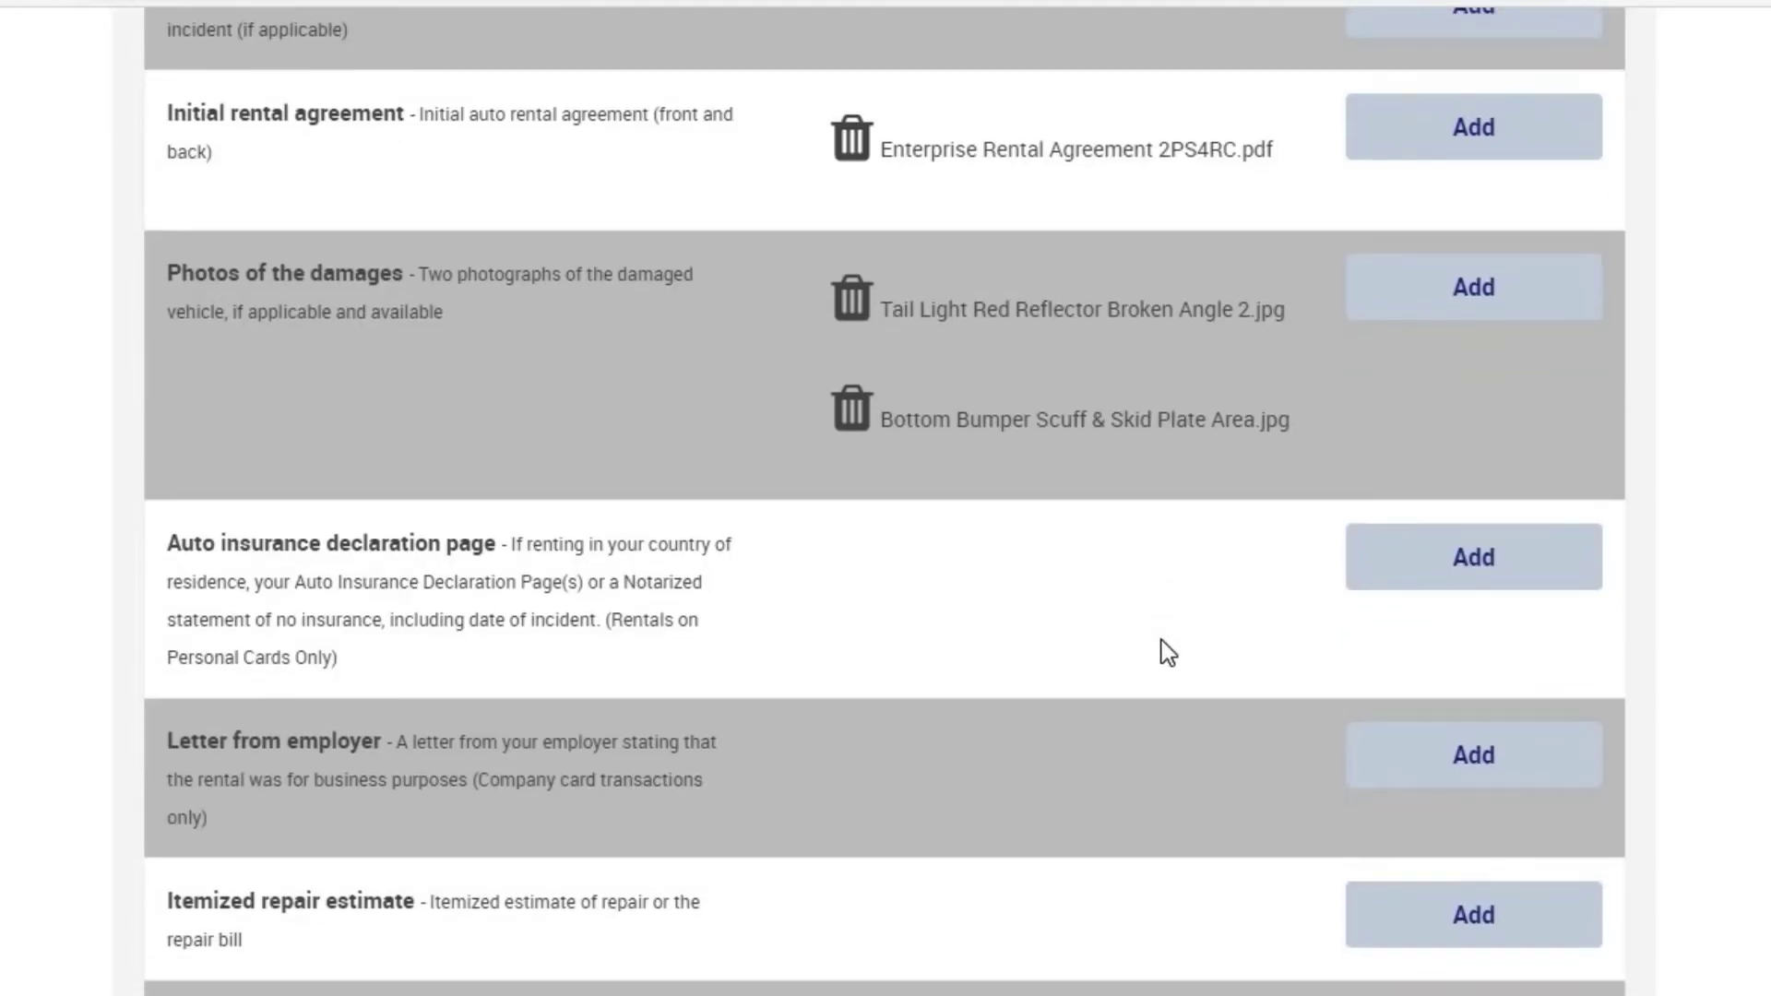
pyautogui.scroll(-2, 1160, 641)
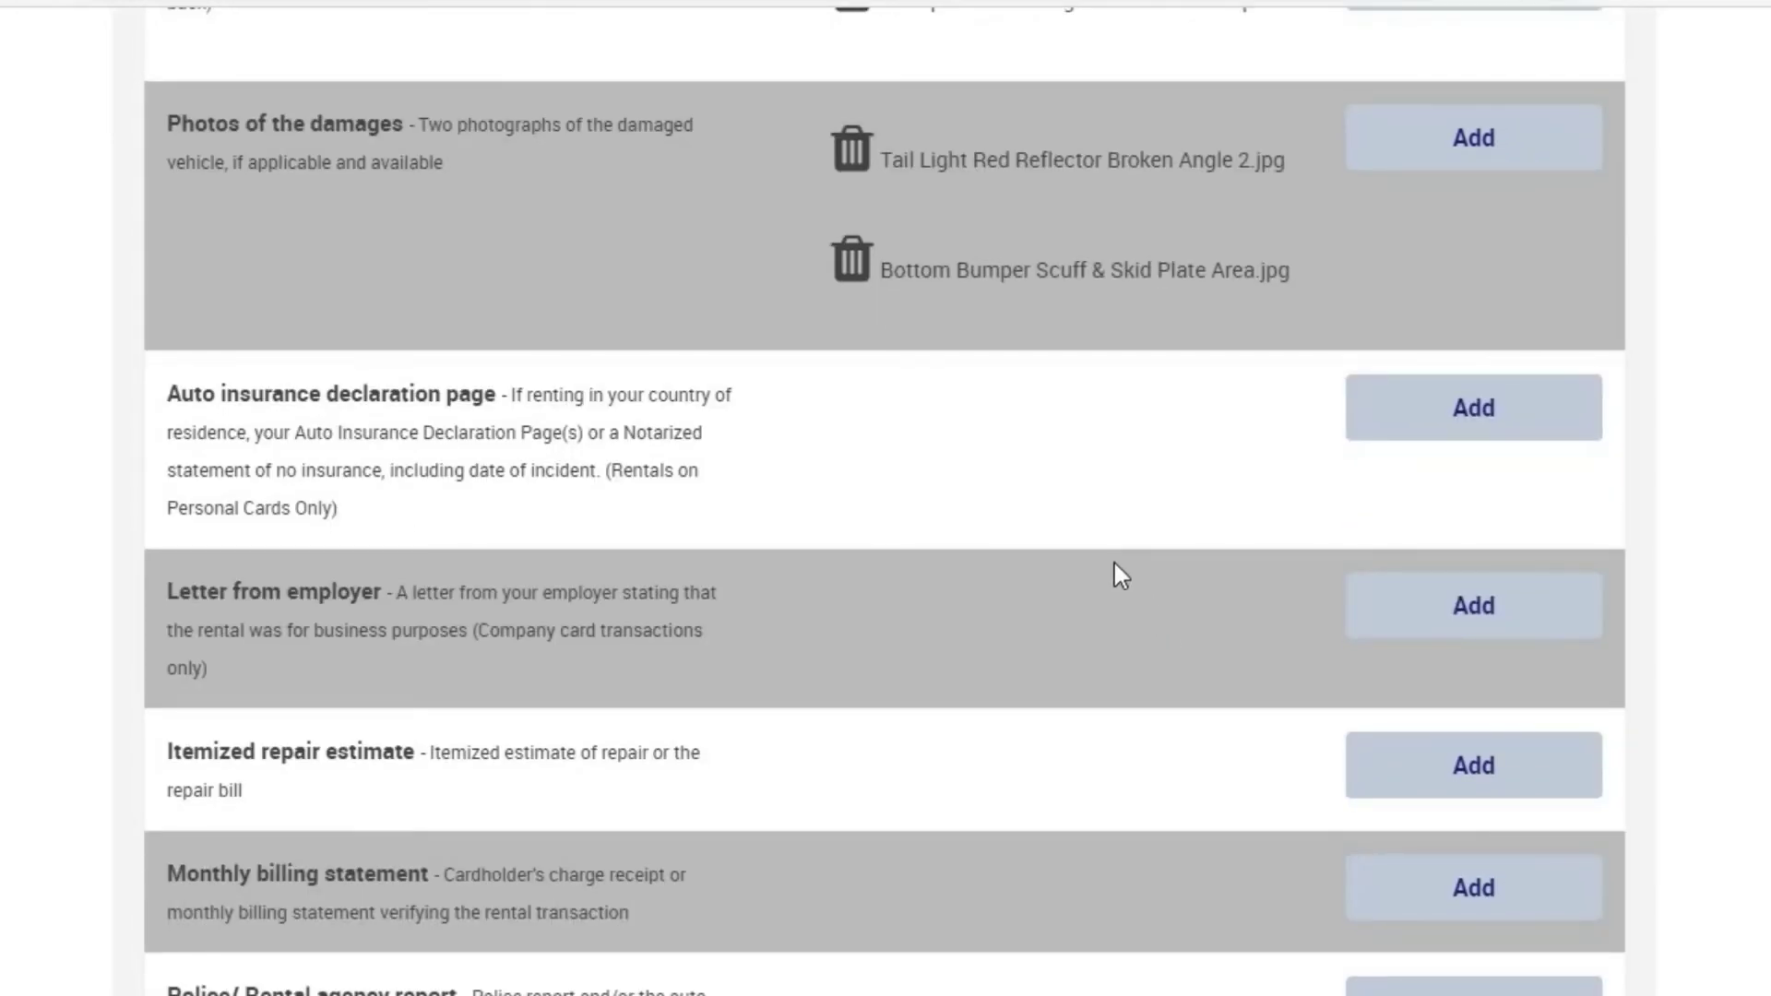
pyautogui.scroll(2, 1114, 572)
pyautogui.scroll(-2, 1114, 572)
pyautogui.scroll(-2, 1115, 565)
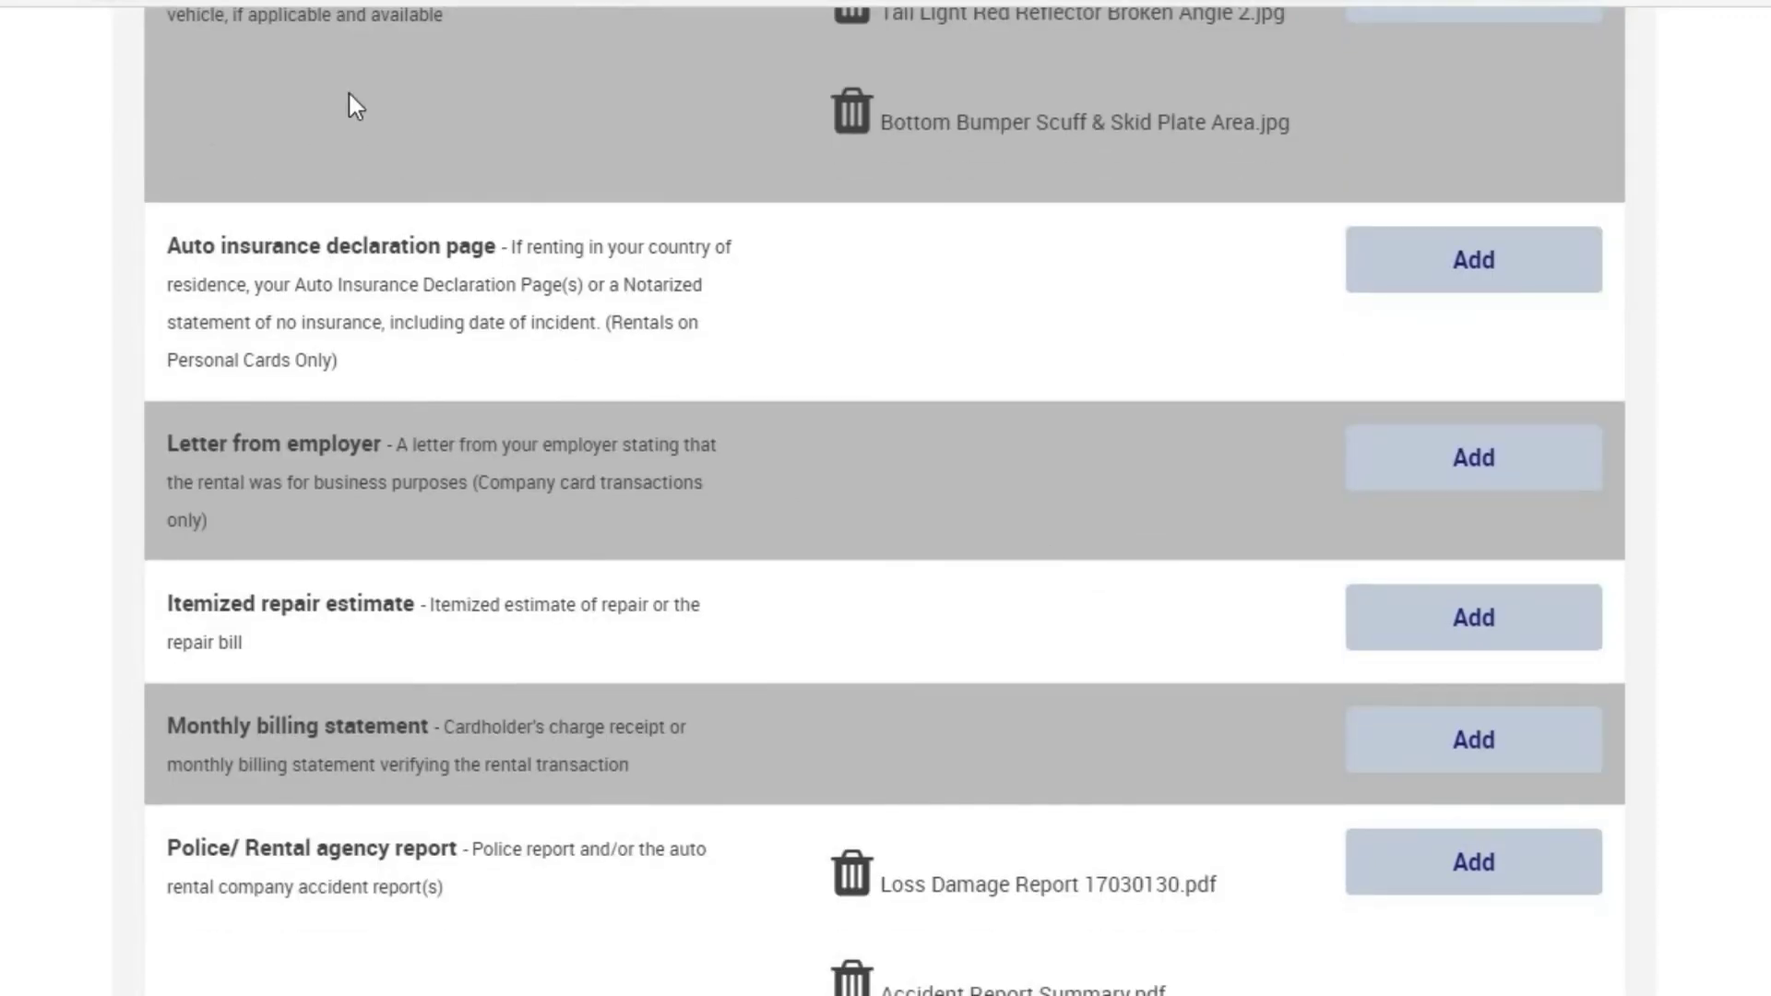
pyautogui.scroll(-2, 532, 360)
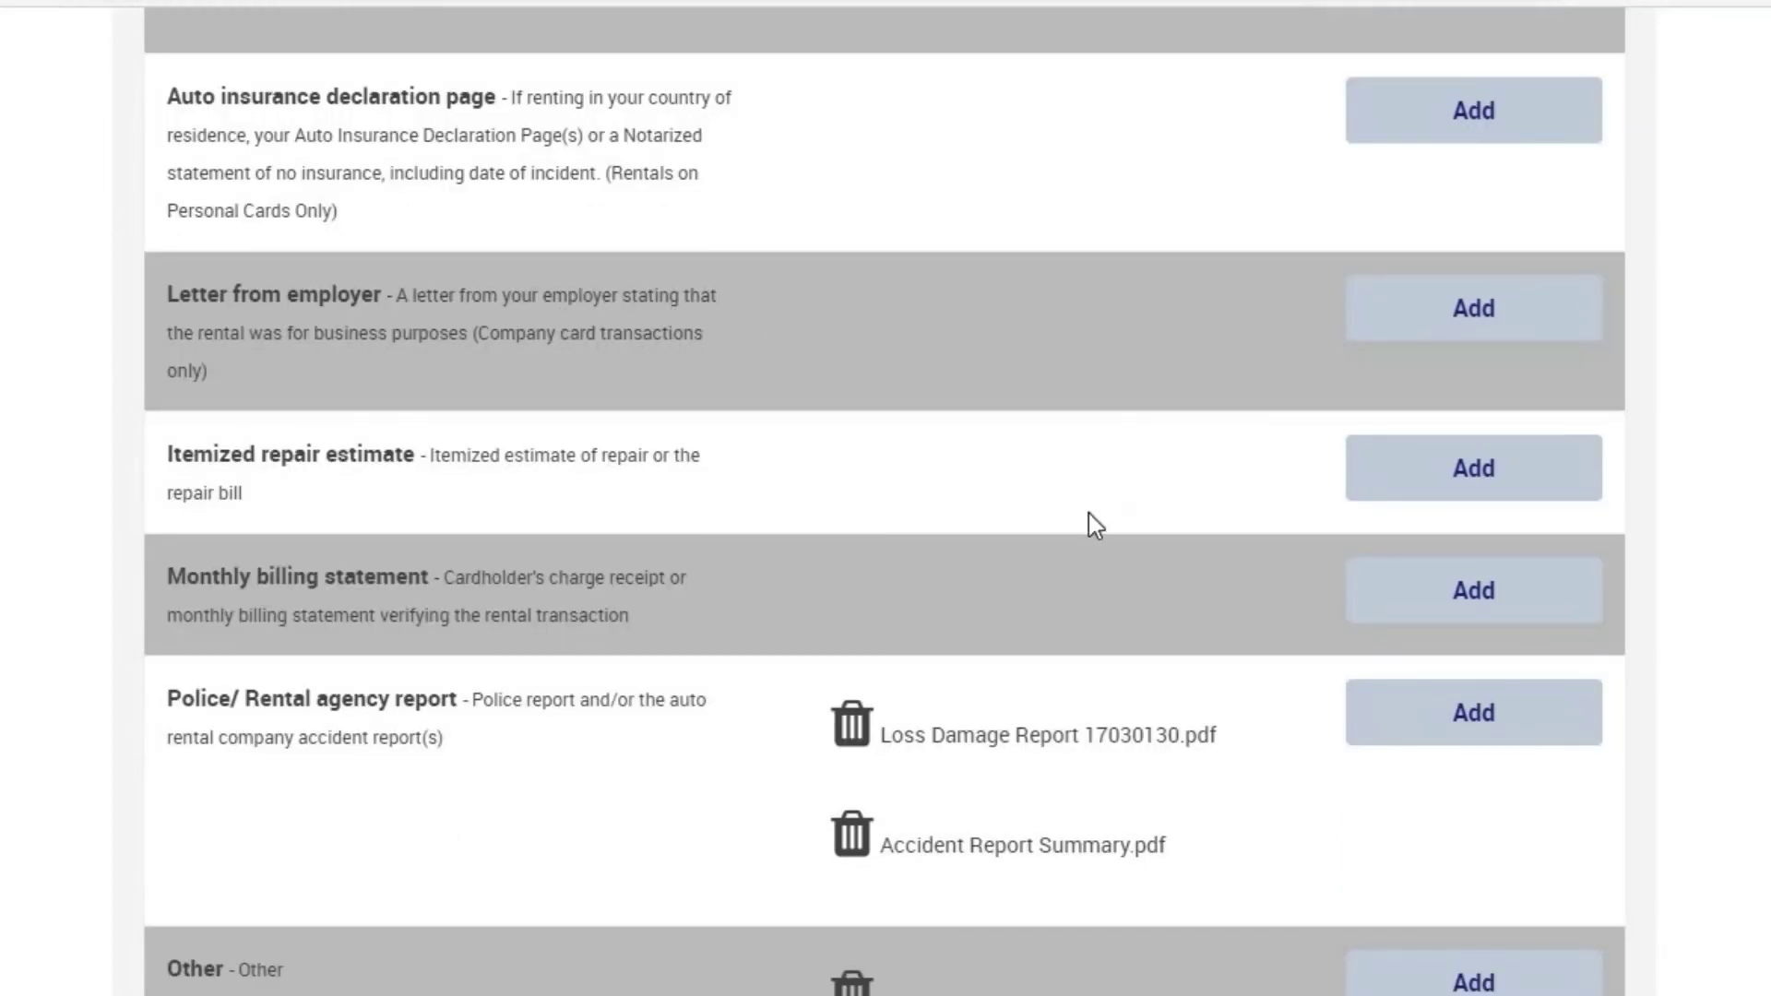
pyautogui.click(1480, 587)
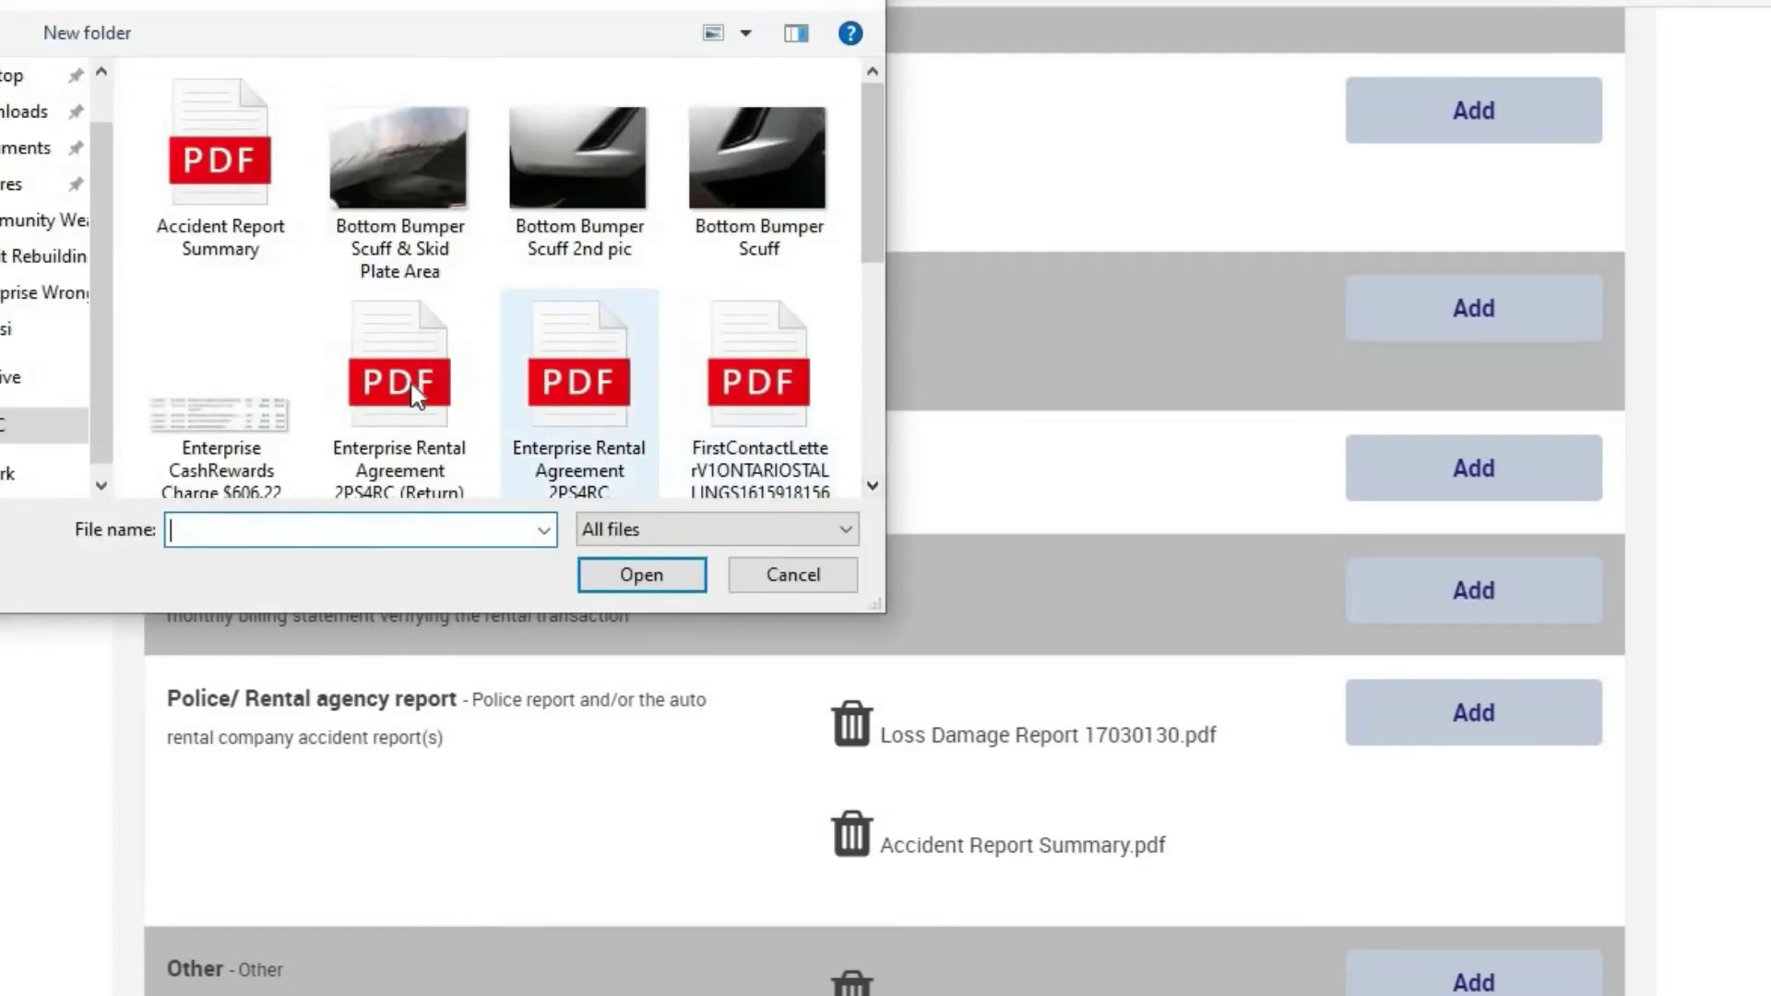
pyautogui.click(255, 439)
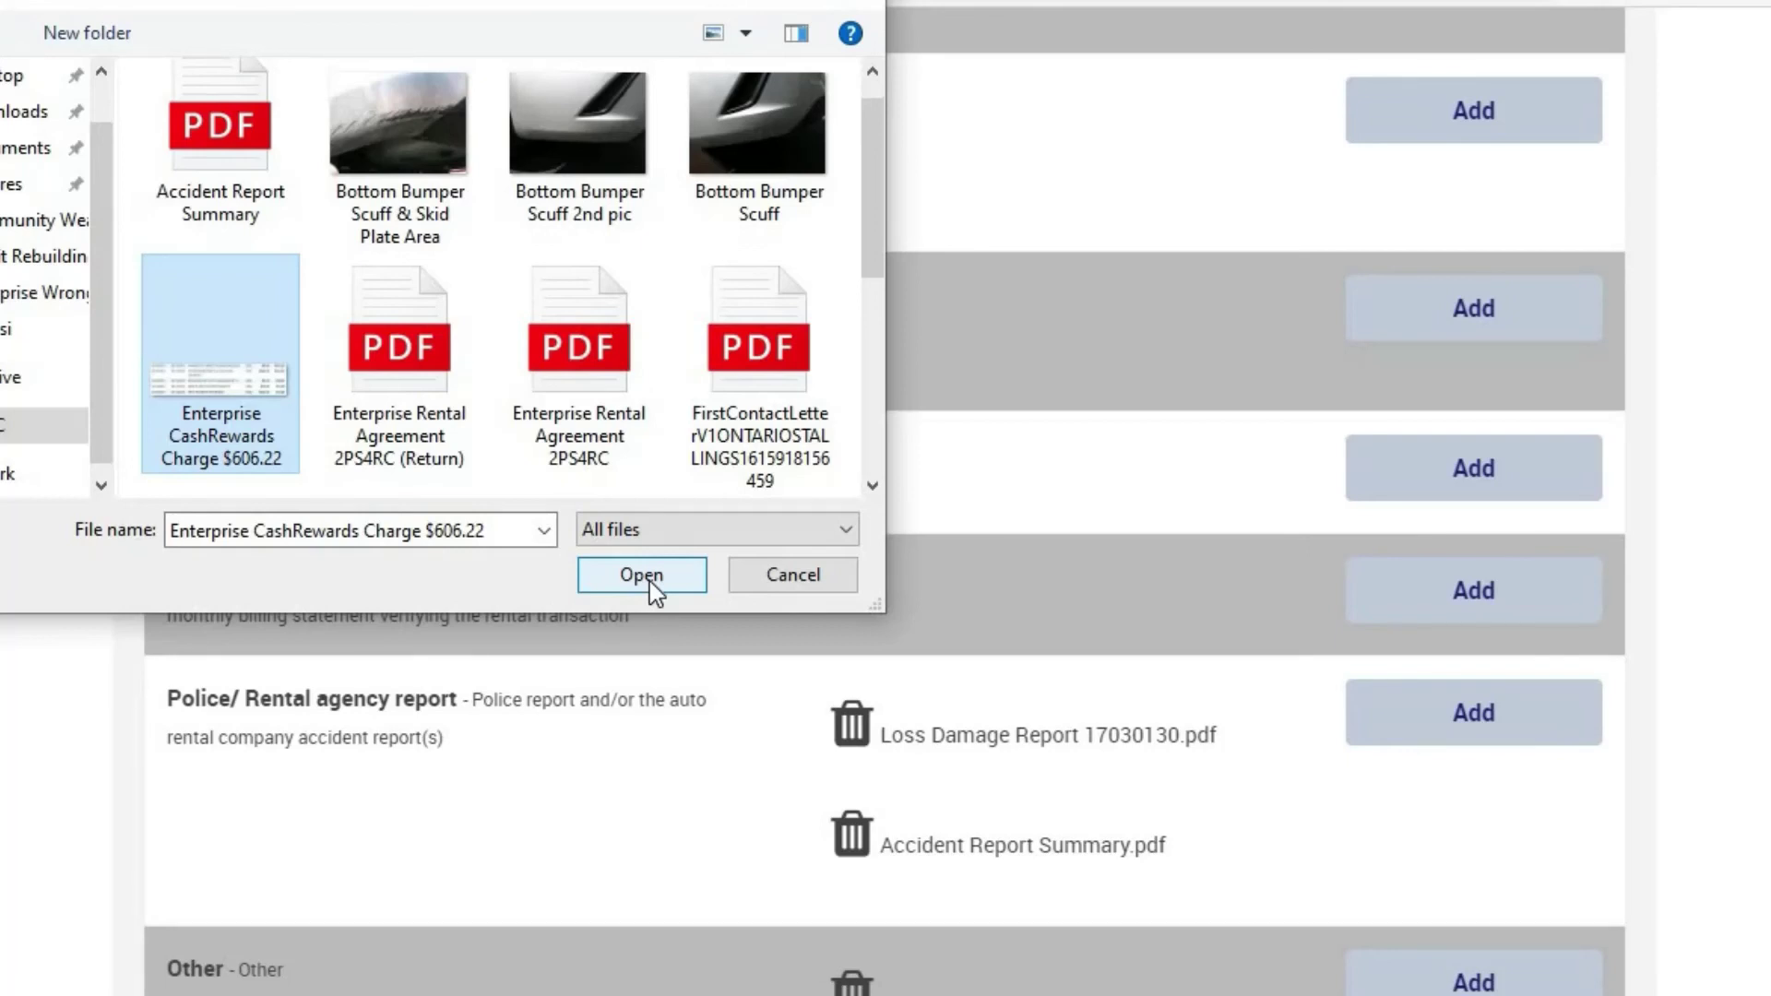
pyautogui.click(649, 582)
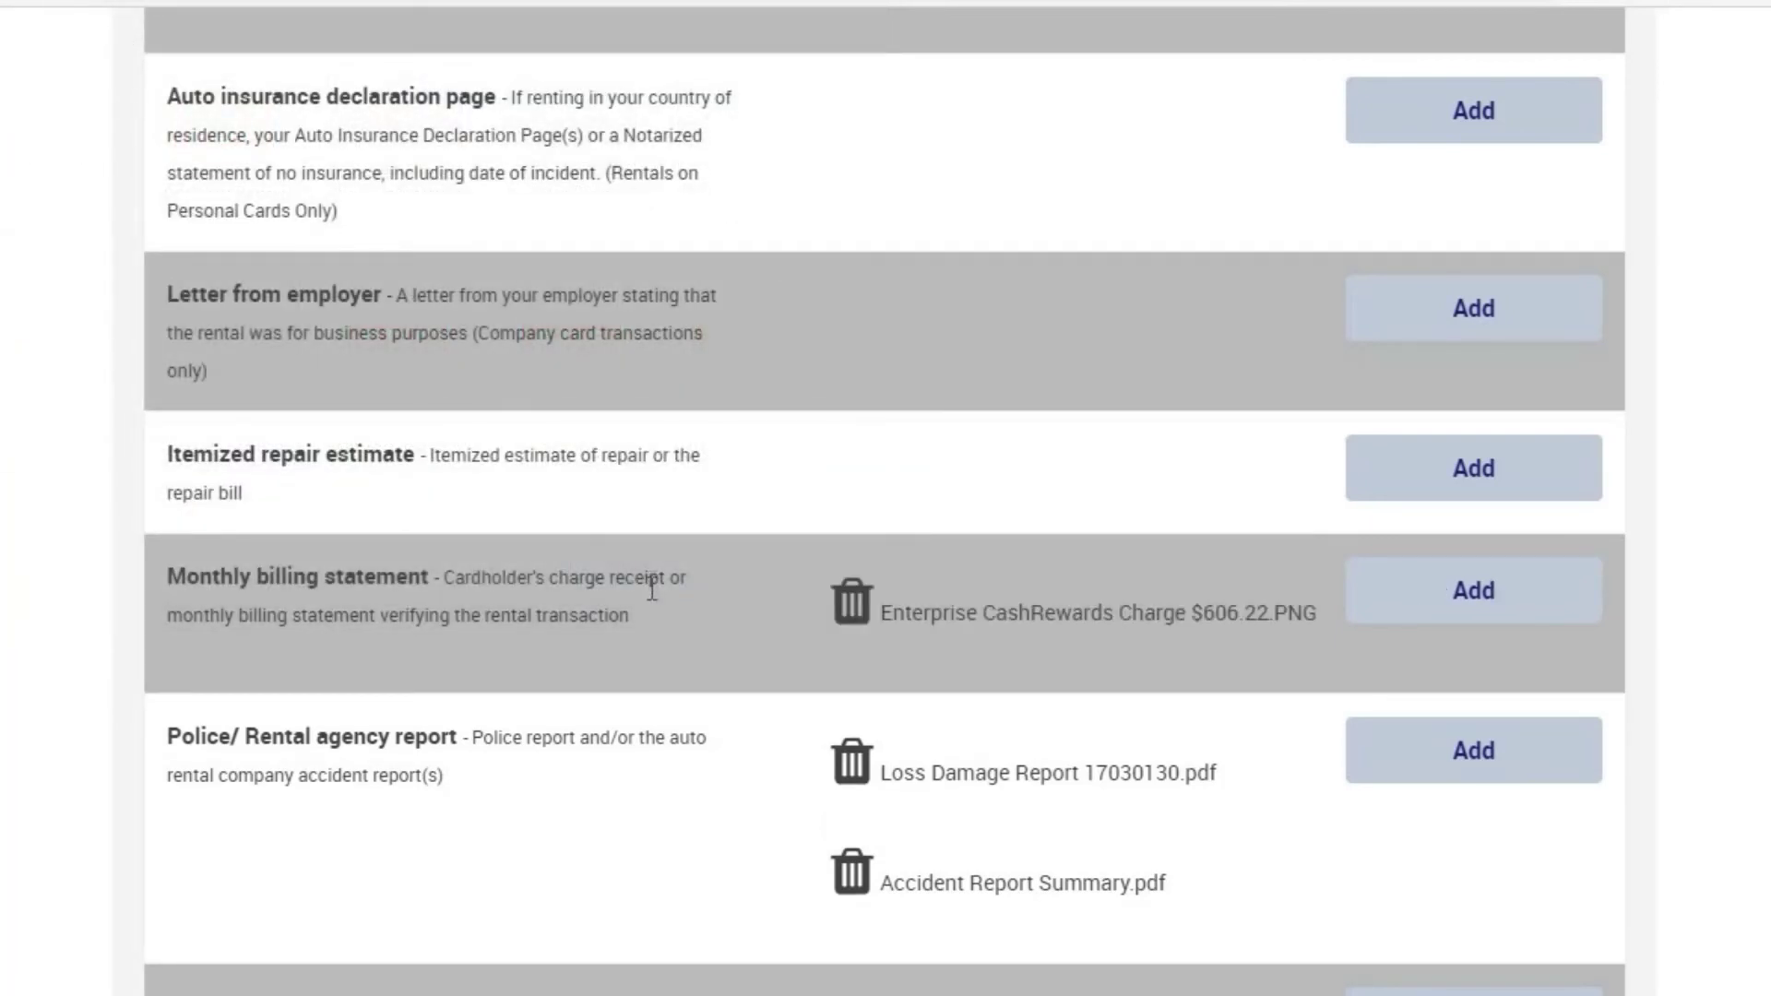
# - Review each document category and its attached files, from the finalized rental agreement down to Other
pyautogui.scroll(-2, 649, 587)
pyautogui.scroll(10, 649, 586)
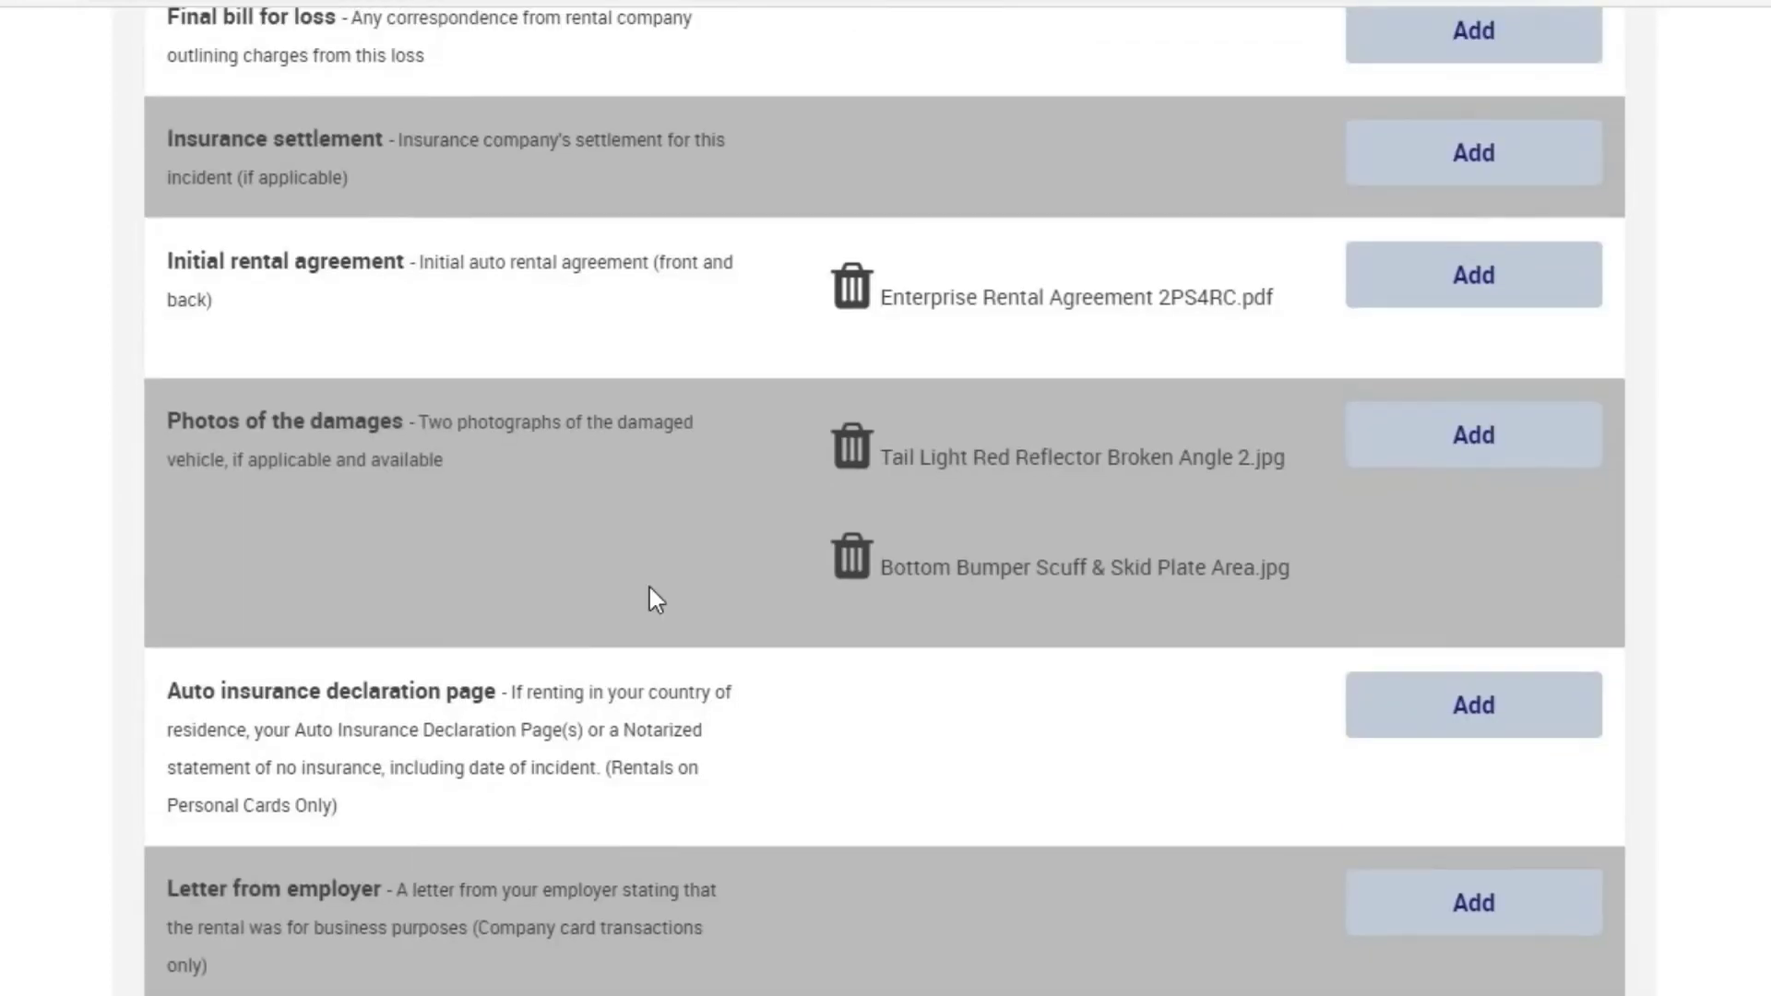
pyautogui.scroll(4, 650, 587)
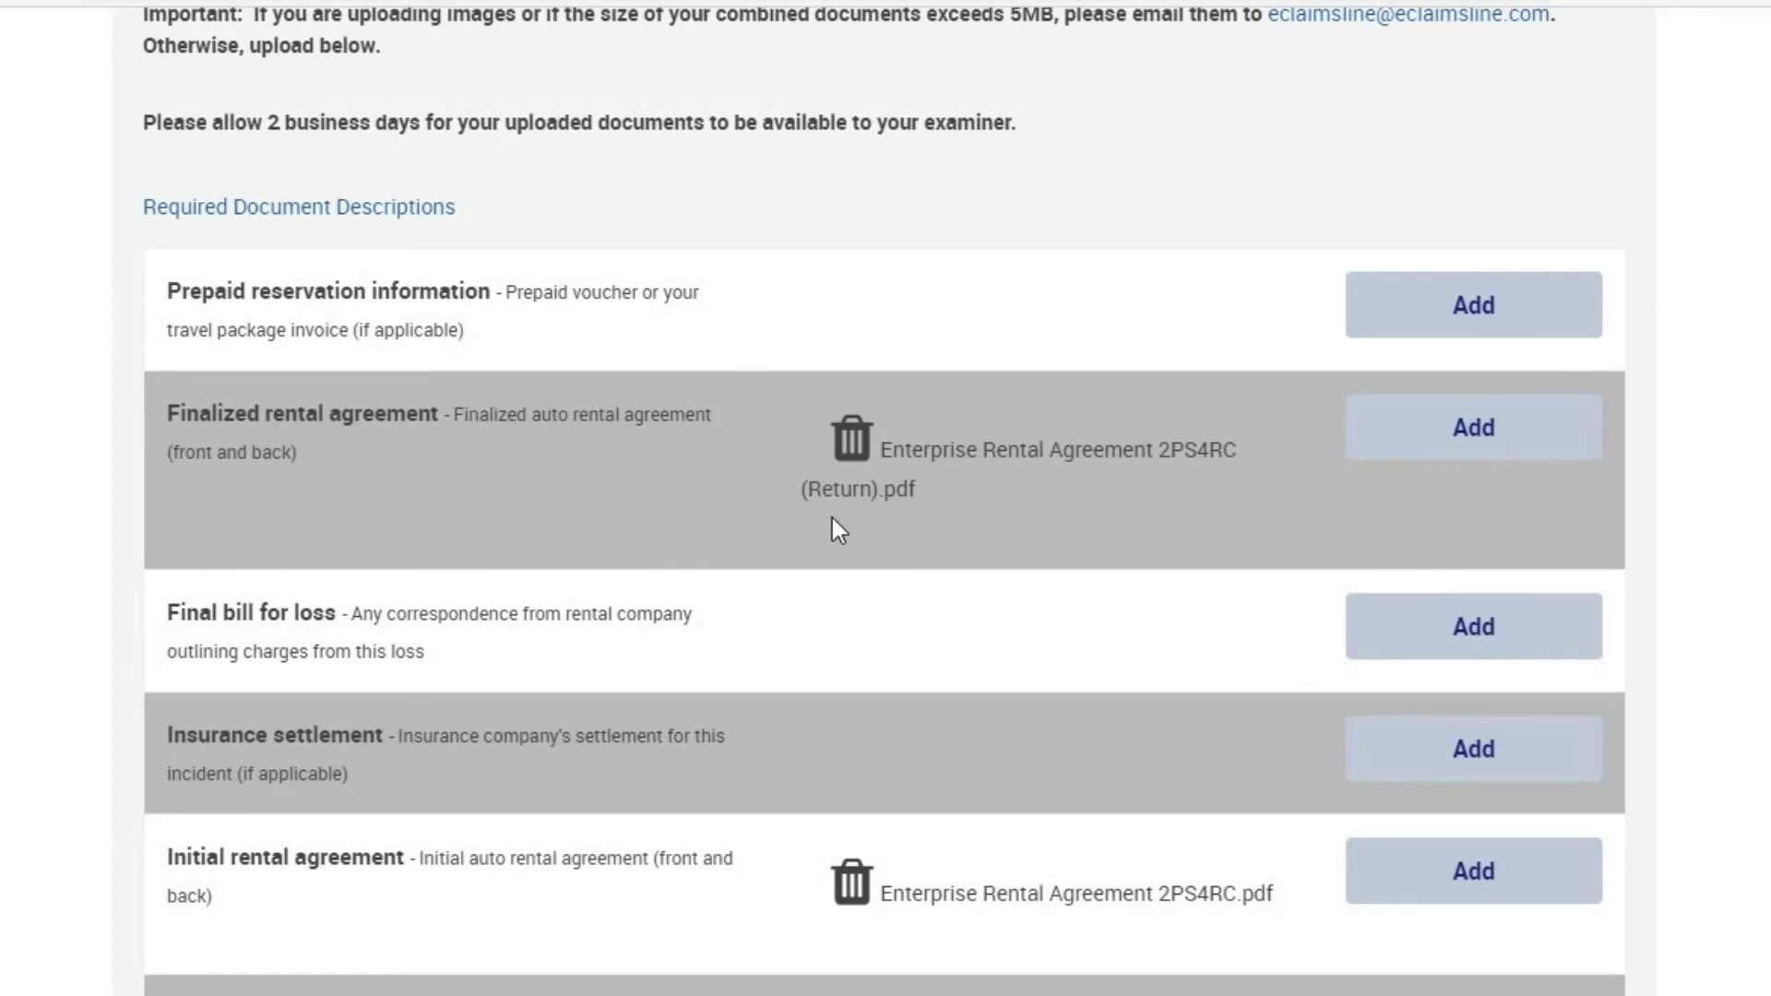
pyautogui.scroll(-3, 833, 545)
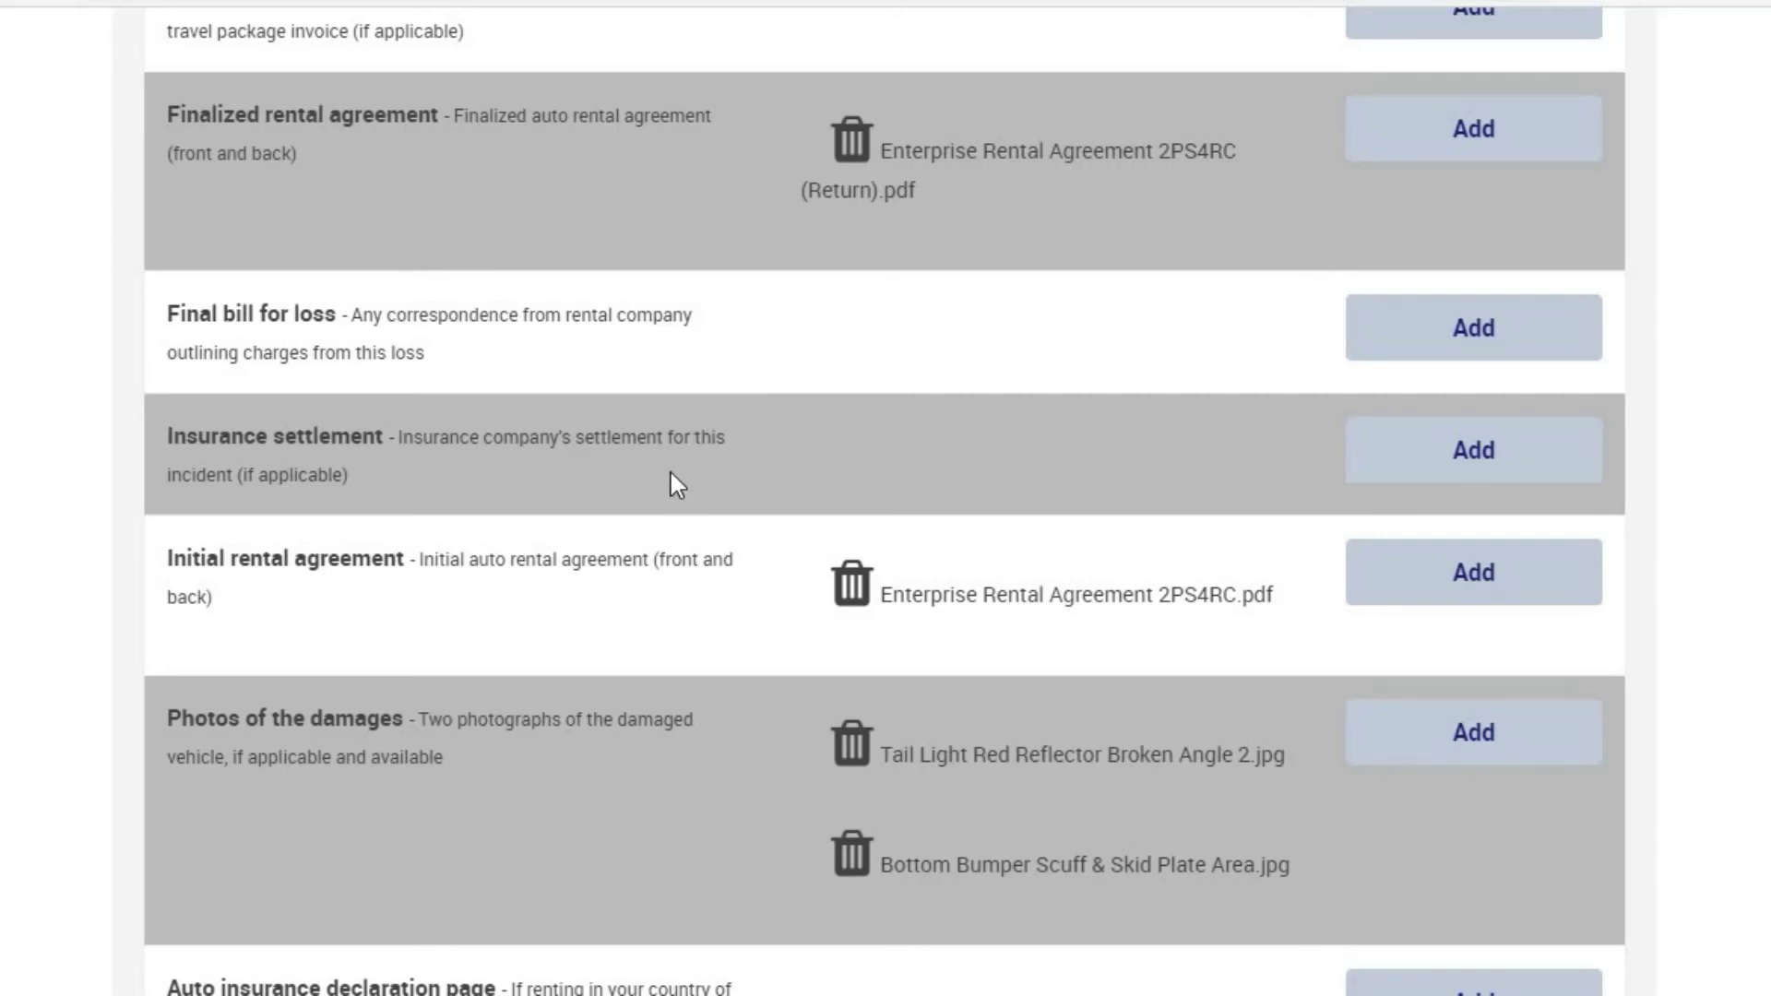
pyautogui.scroll(-2, 691, 476)
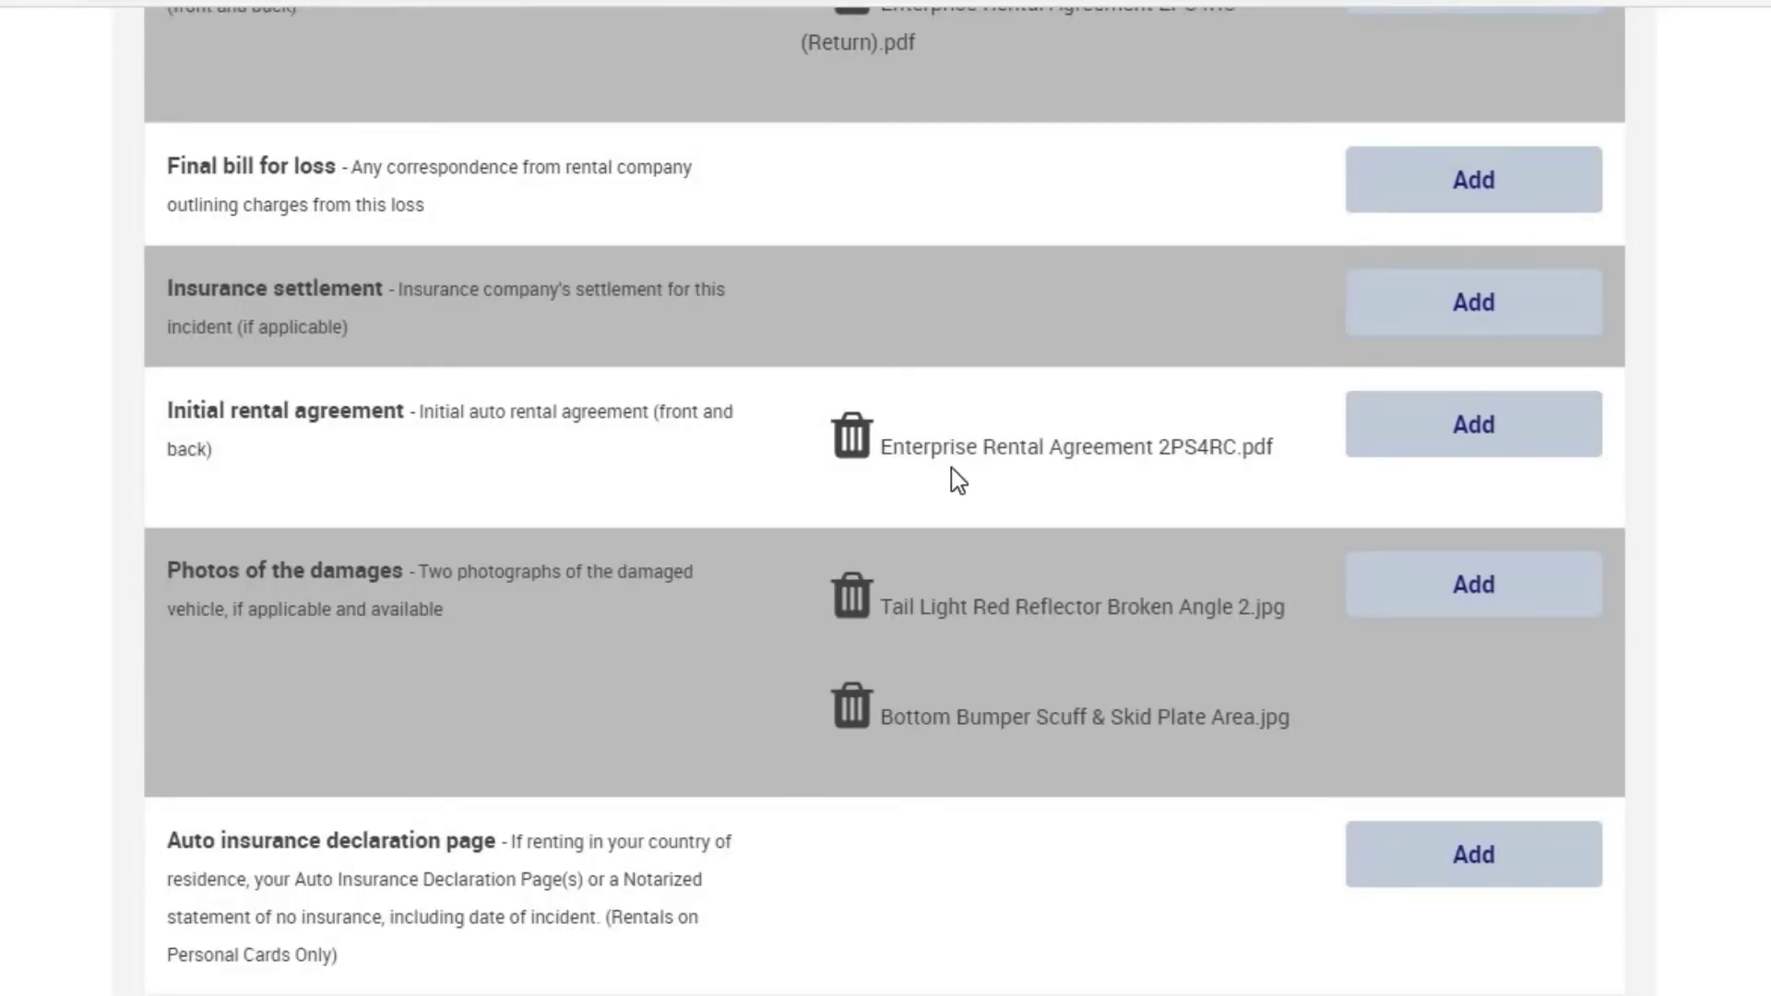
pyautogui.scroll(-2, 855, 474)
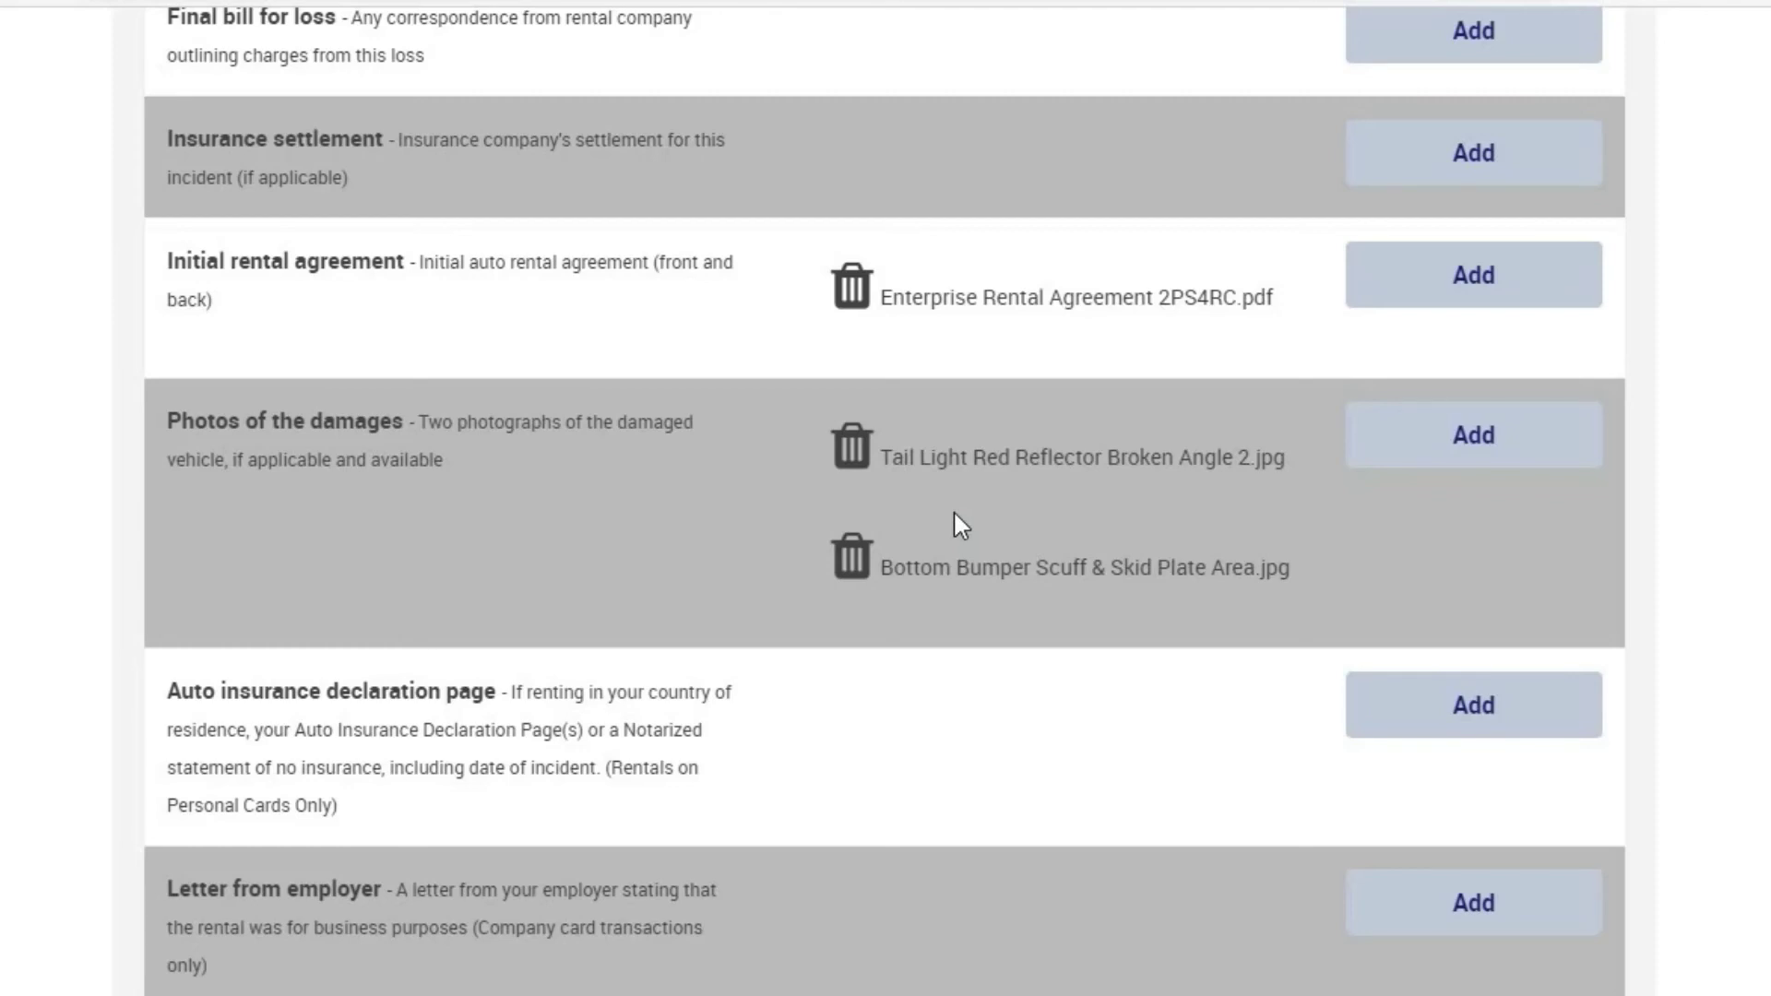
pyautogui.scroll(-2, 960, 525)
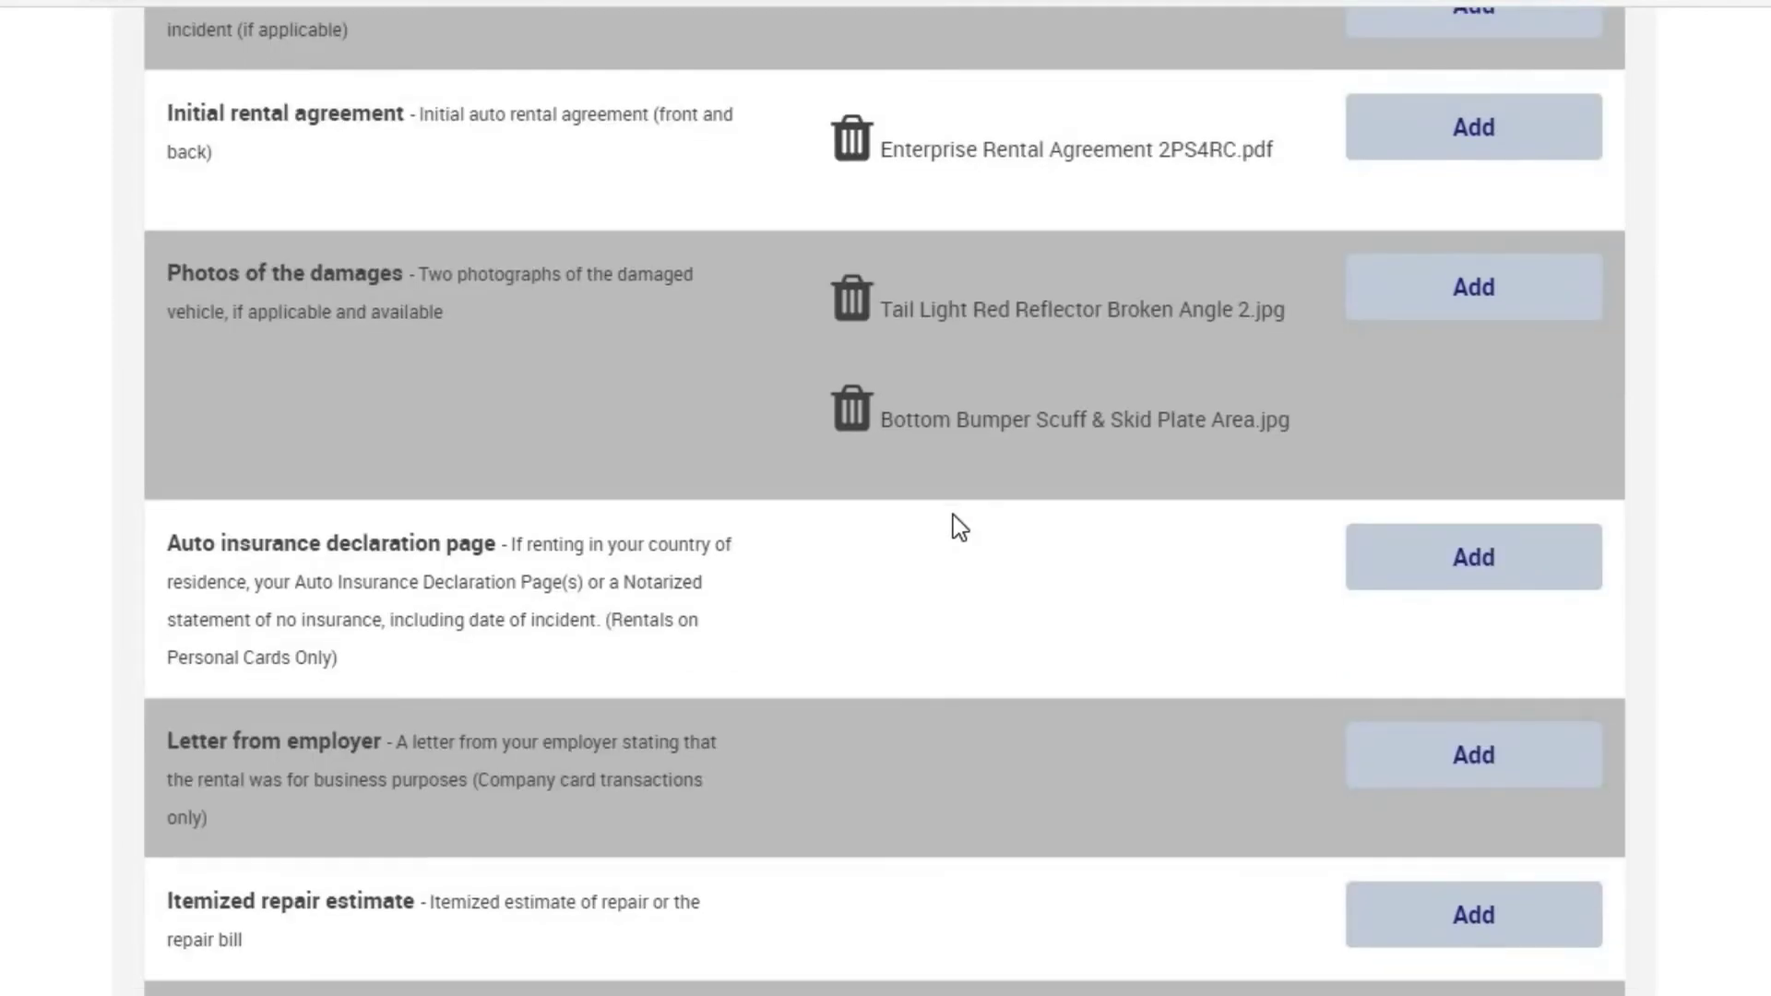
pyautogui.scroll(-2, 940, 522)
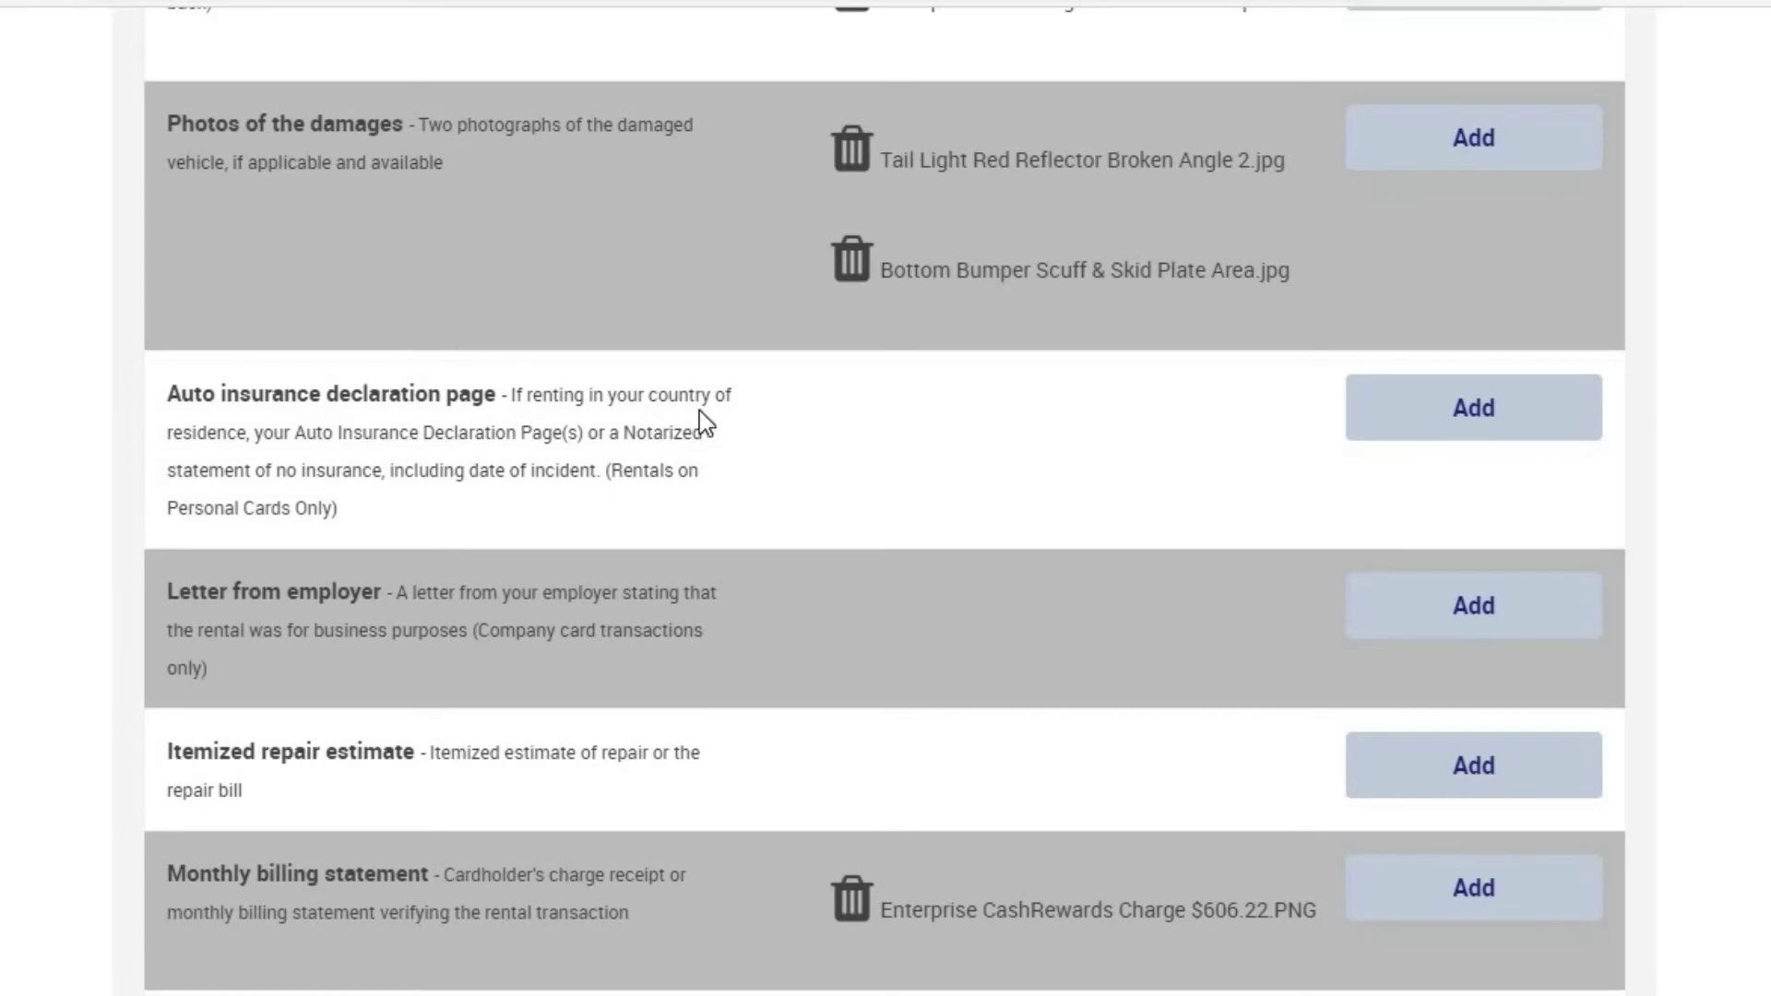
pyautogui.scroll(-2, 699, 411)
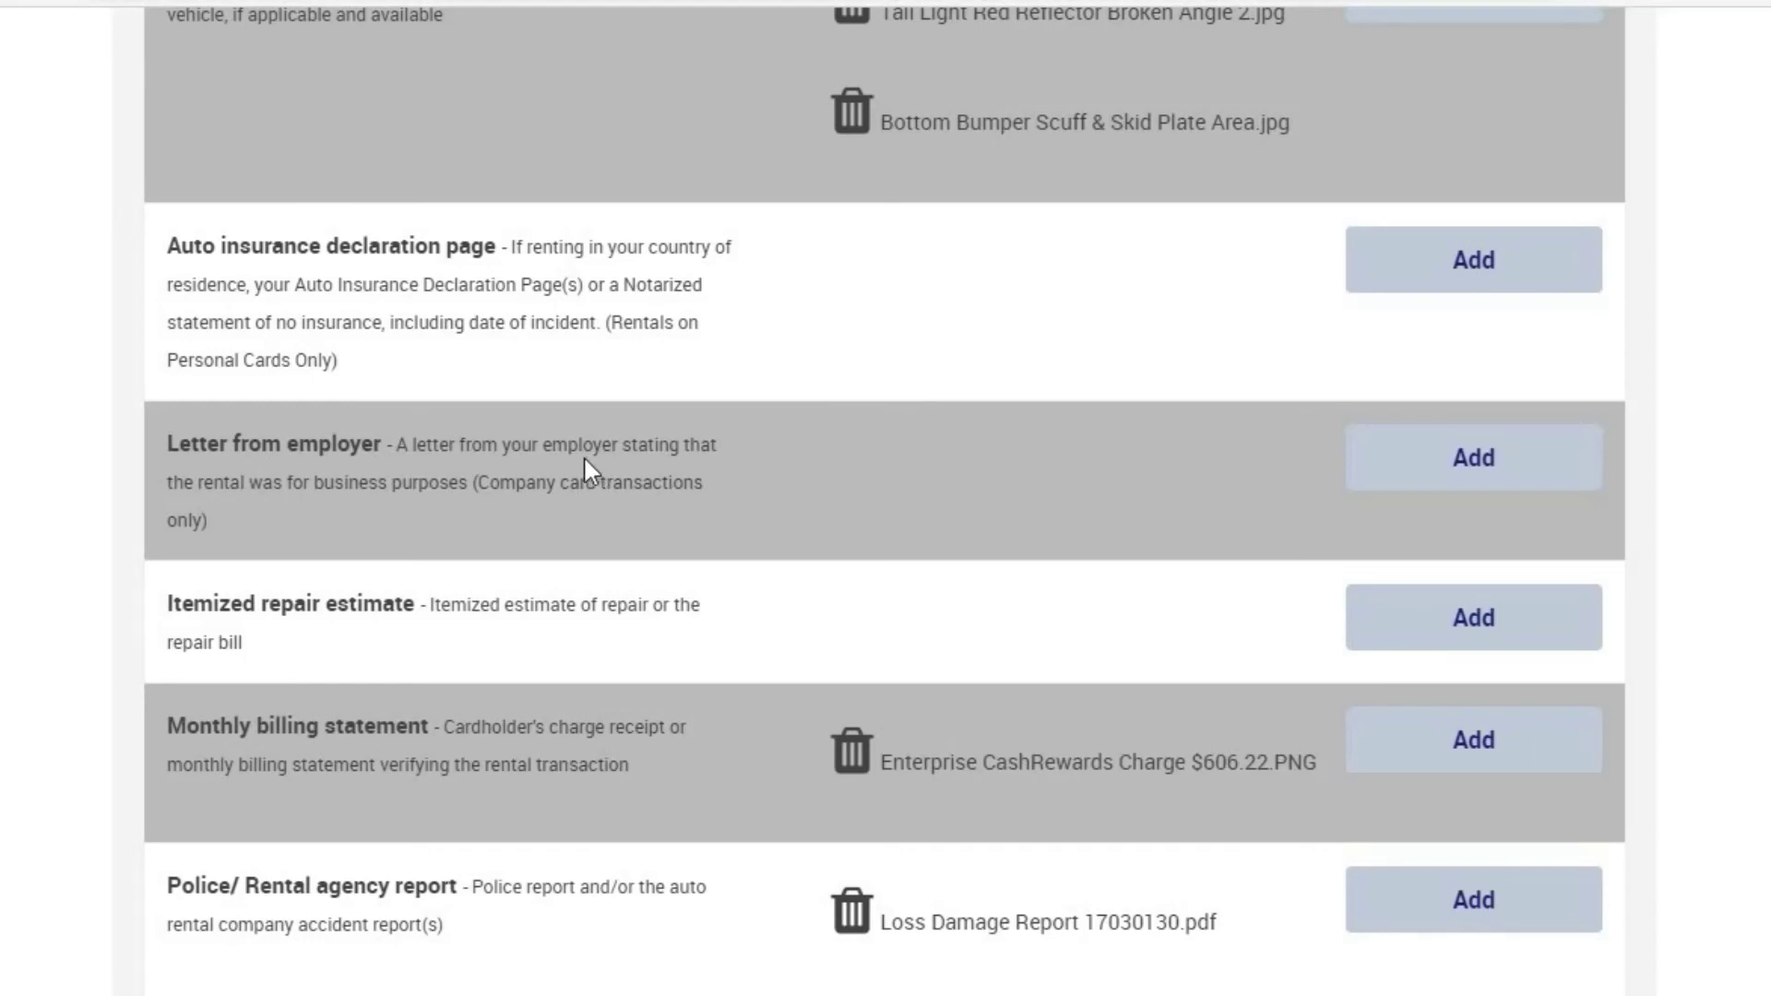
pyautogui.scroll(-2, 595, 468)
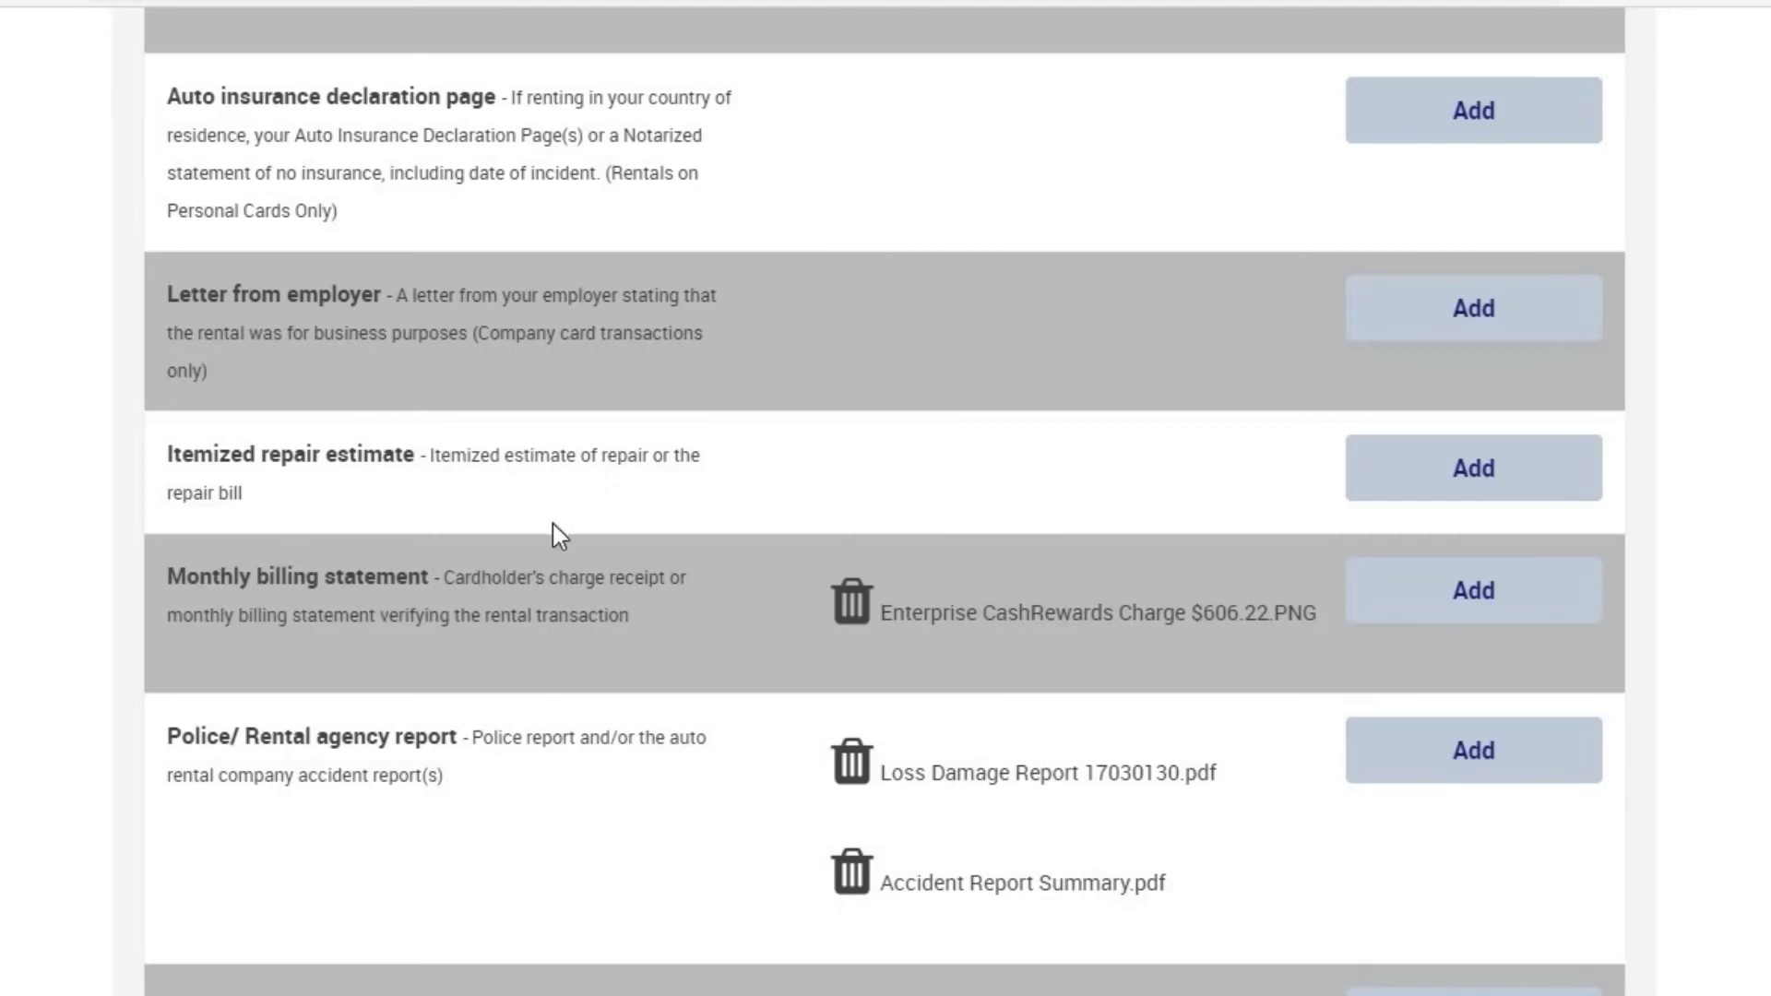
pyautogui.scroll(-2, 553, 516)
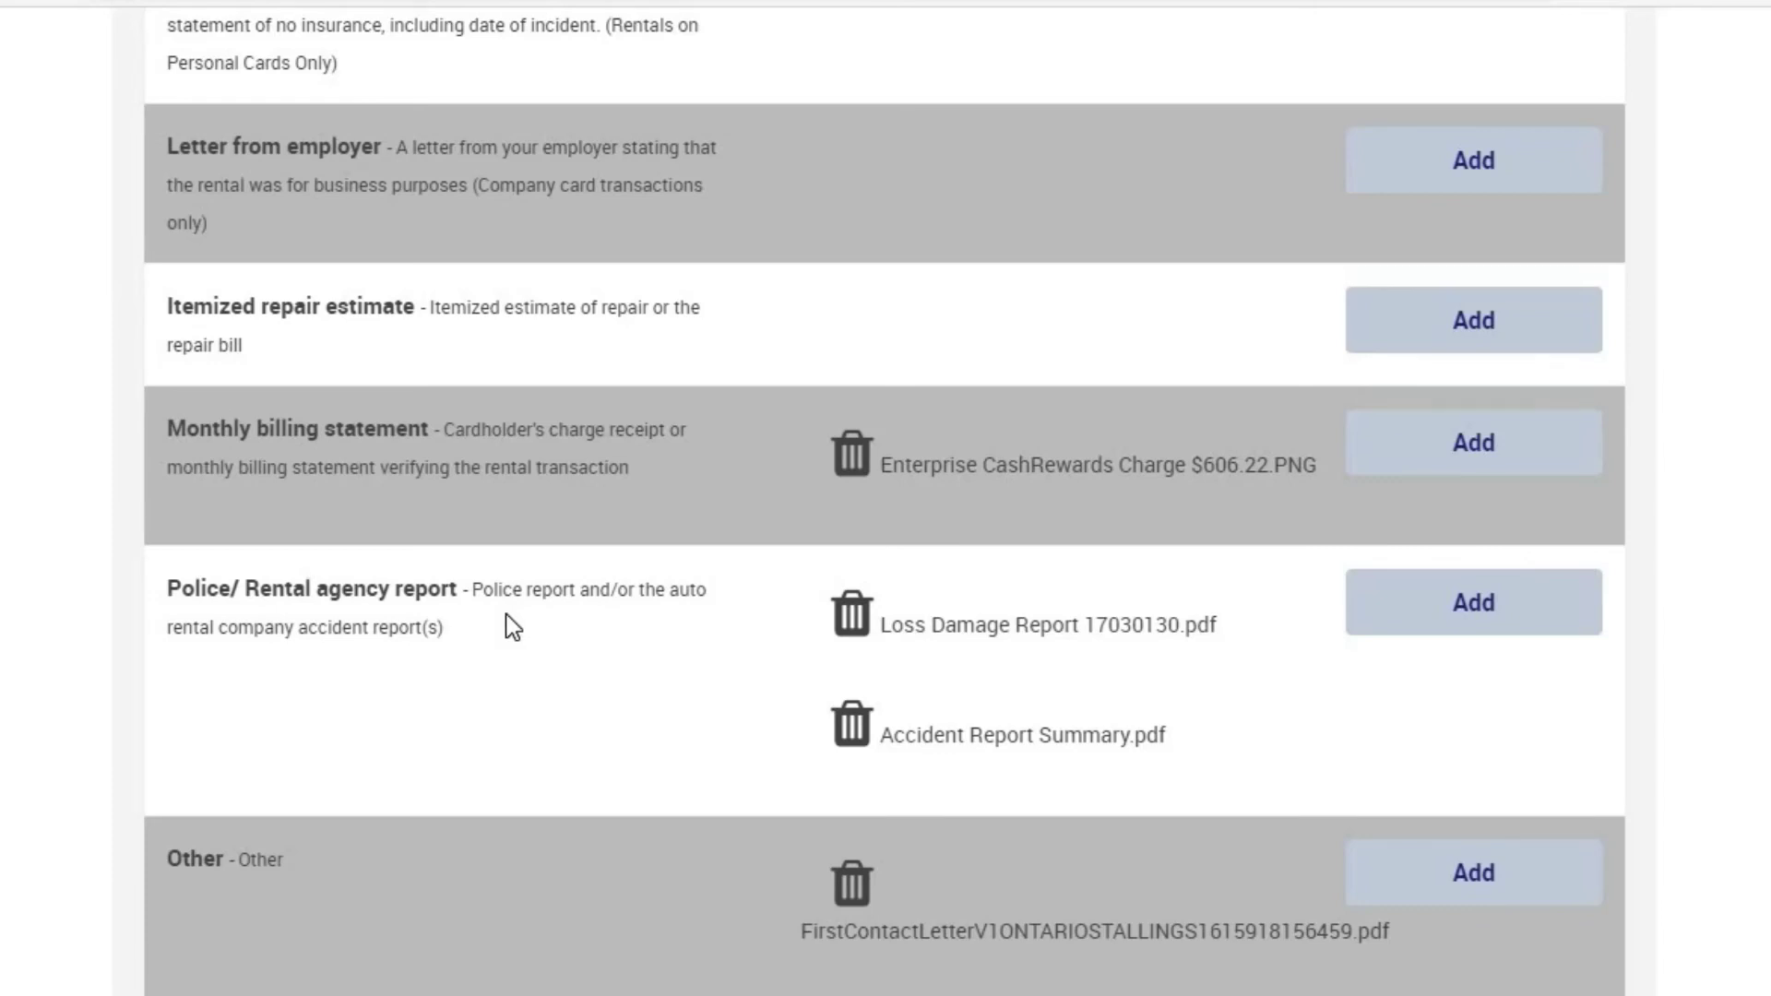
pyautogui.scroll(-2, 507, 616)
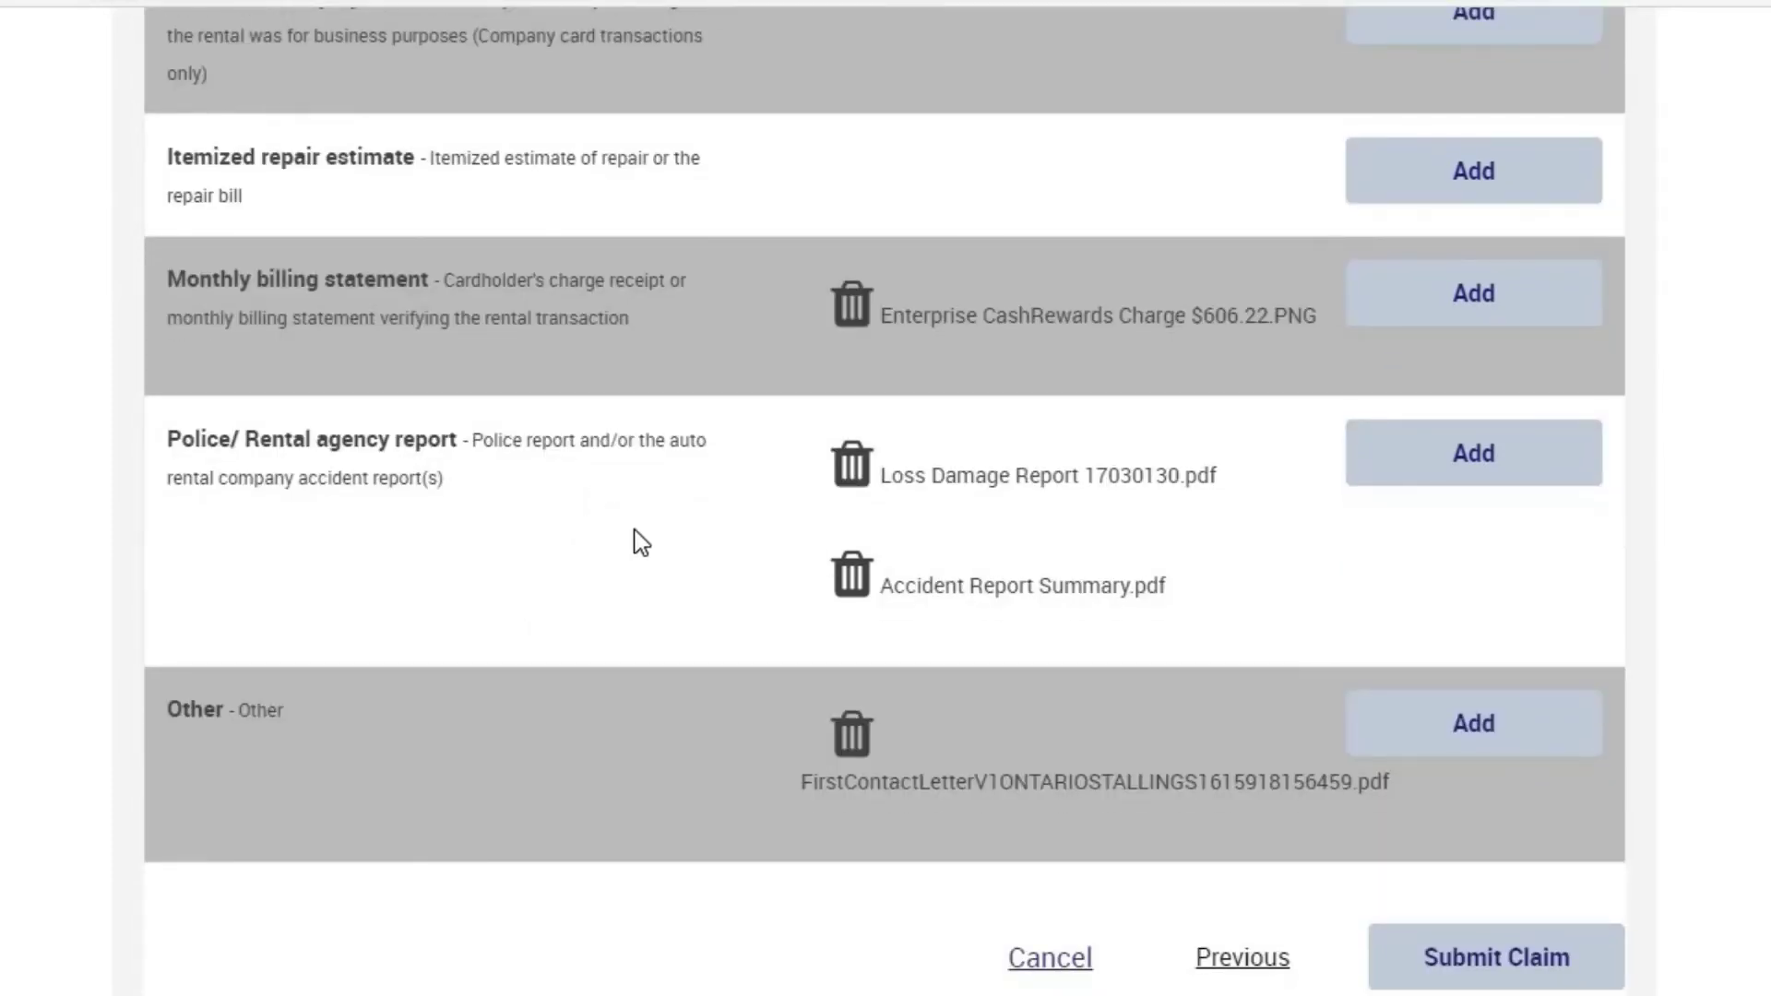
pyautogui.scroll(-2, 659, 554)
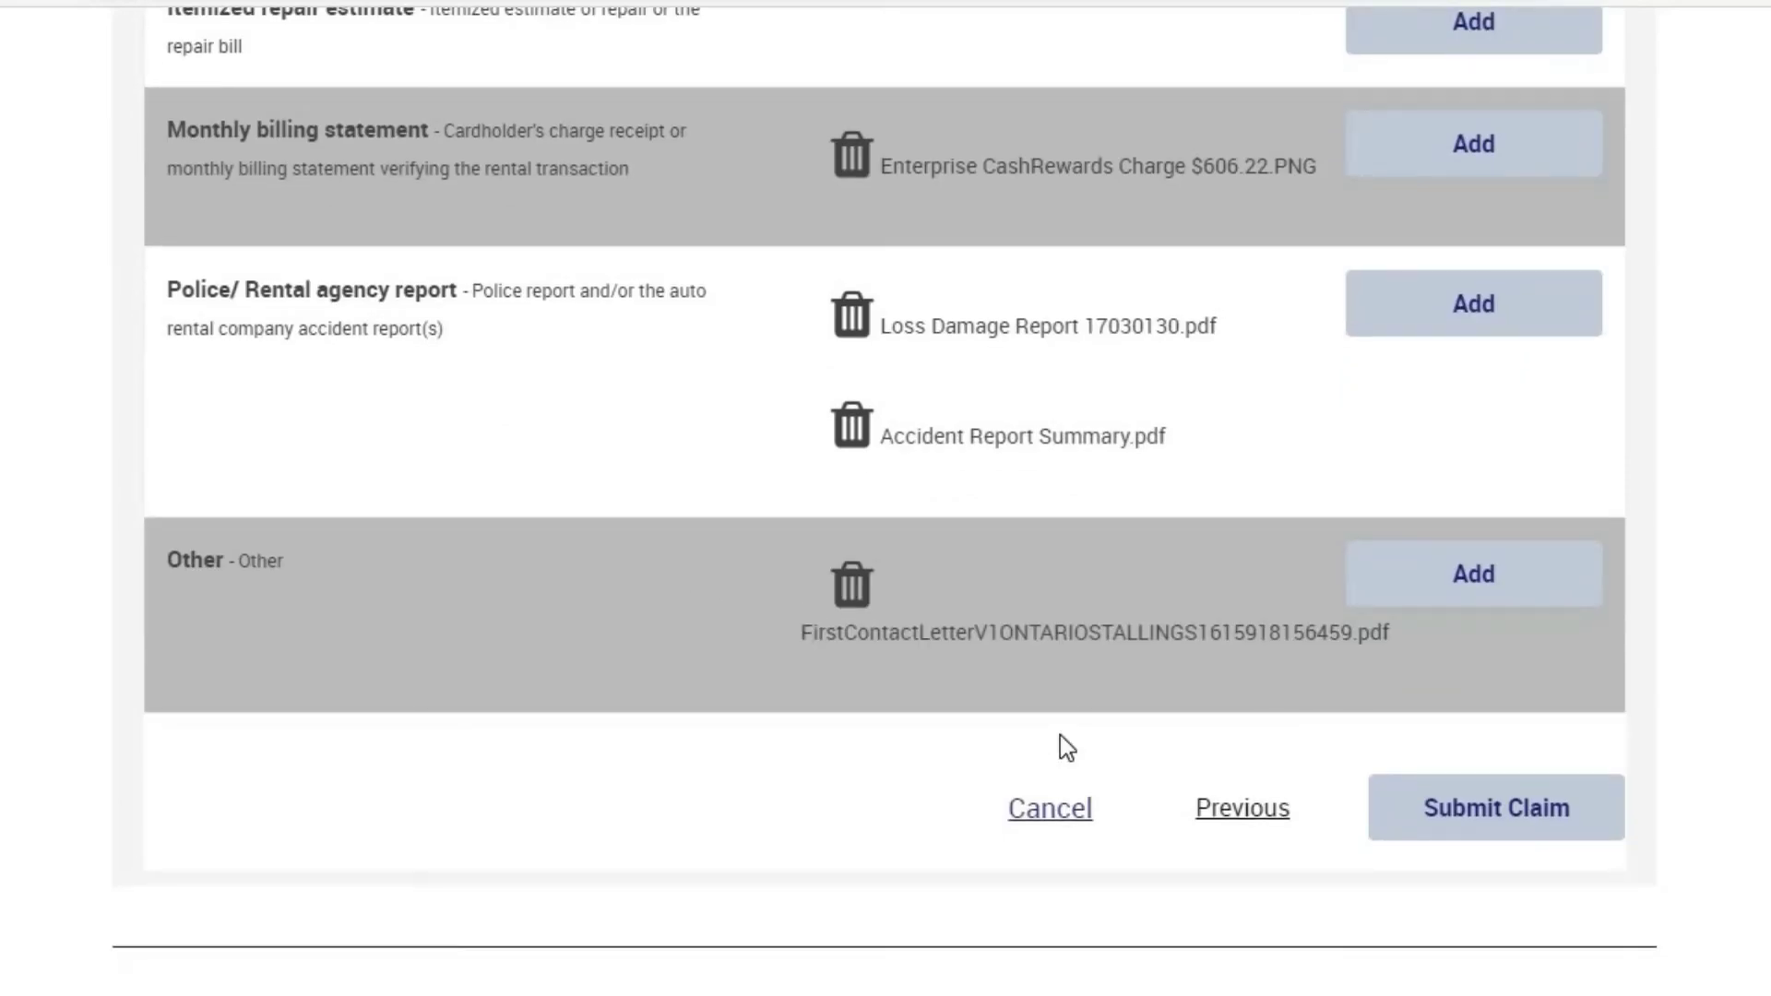
# - Recheck the upload instructions, the attached damage photos and the categories without files before submission
pyautogui.scroll(20, 1693, 637)
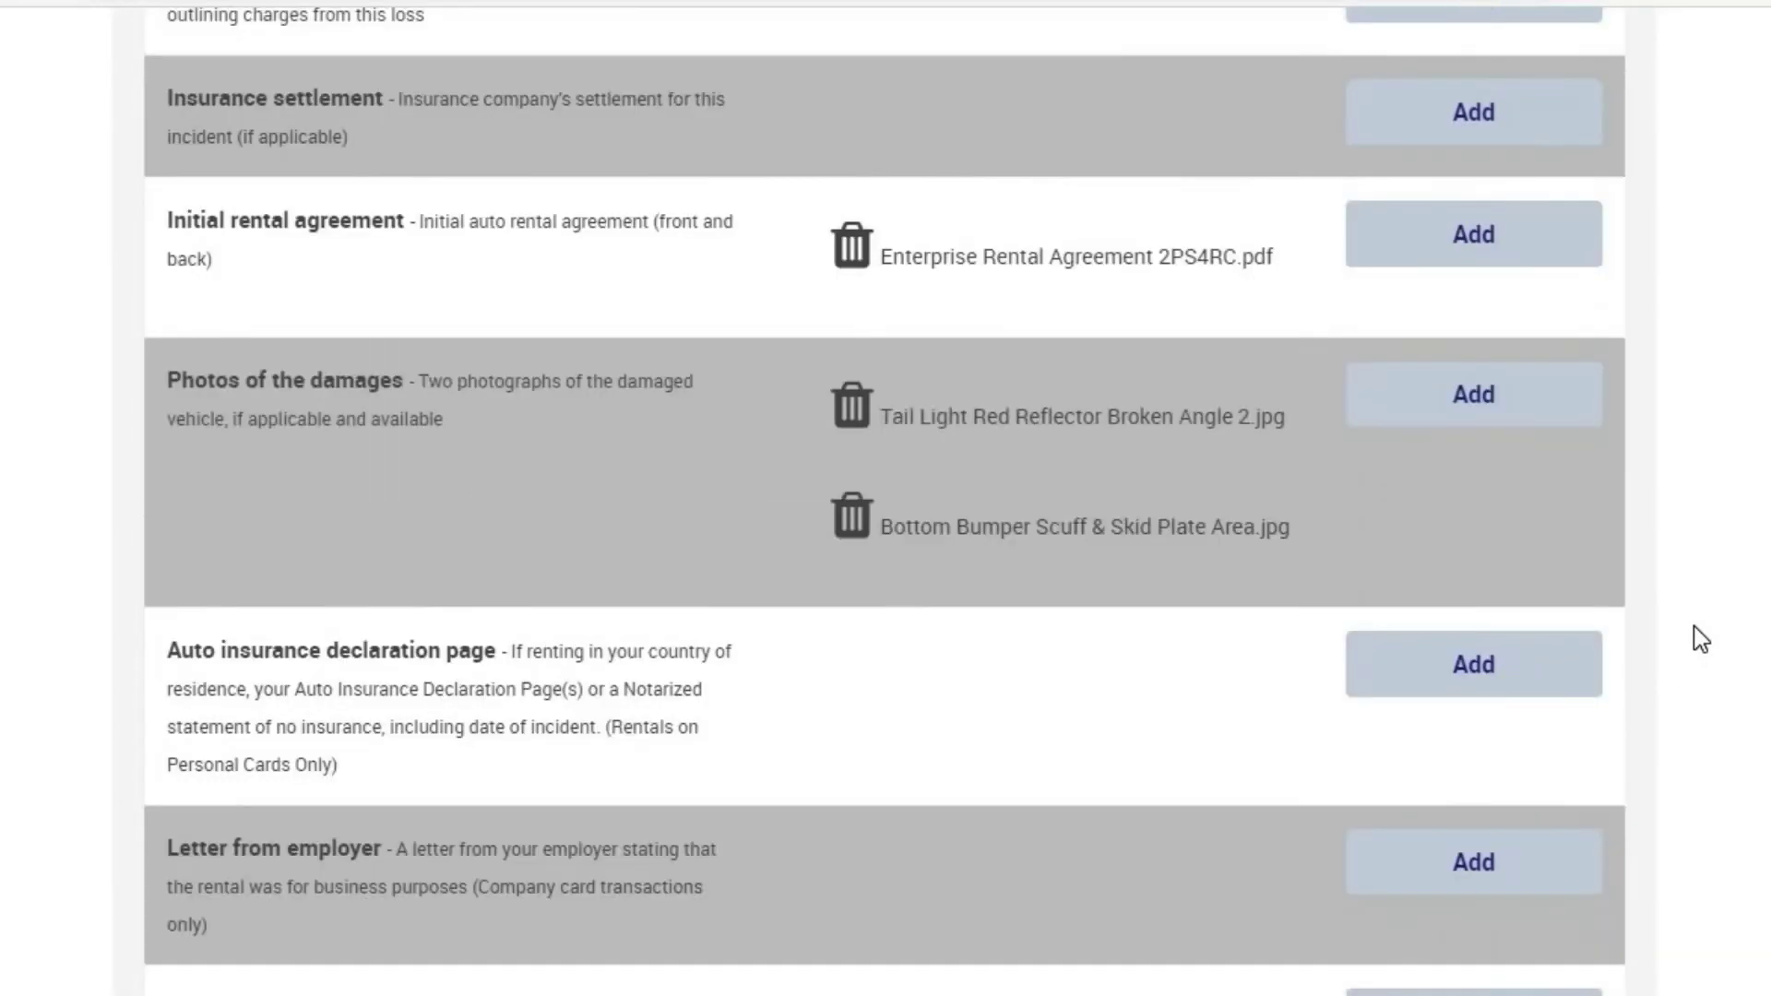
pyautogui.scroll(3, 1700, 631)
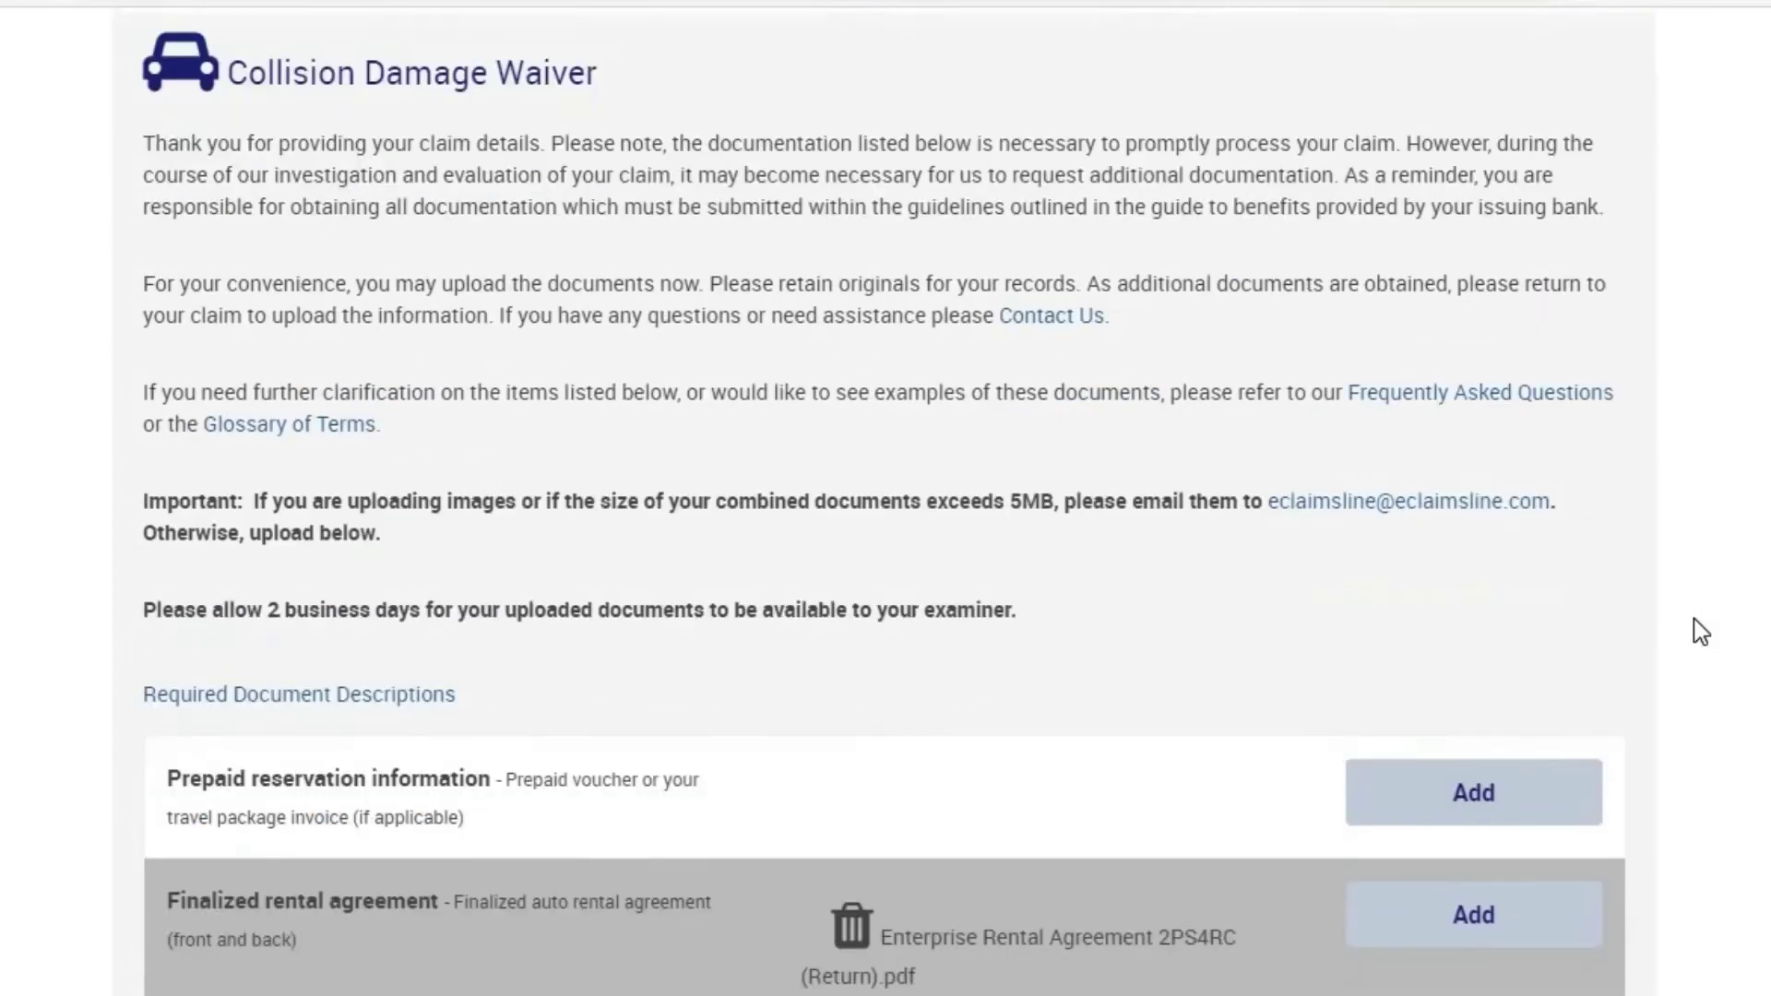
pyautogui.scroll(-6, 1700, 631)
pyautogui.scroll(-3, 1700, 630)
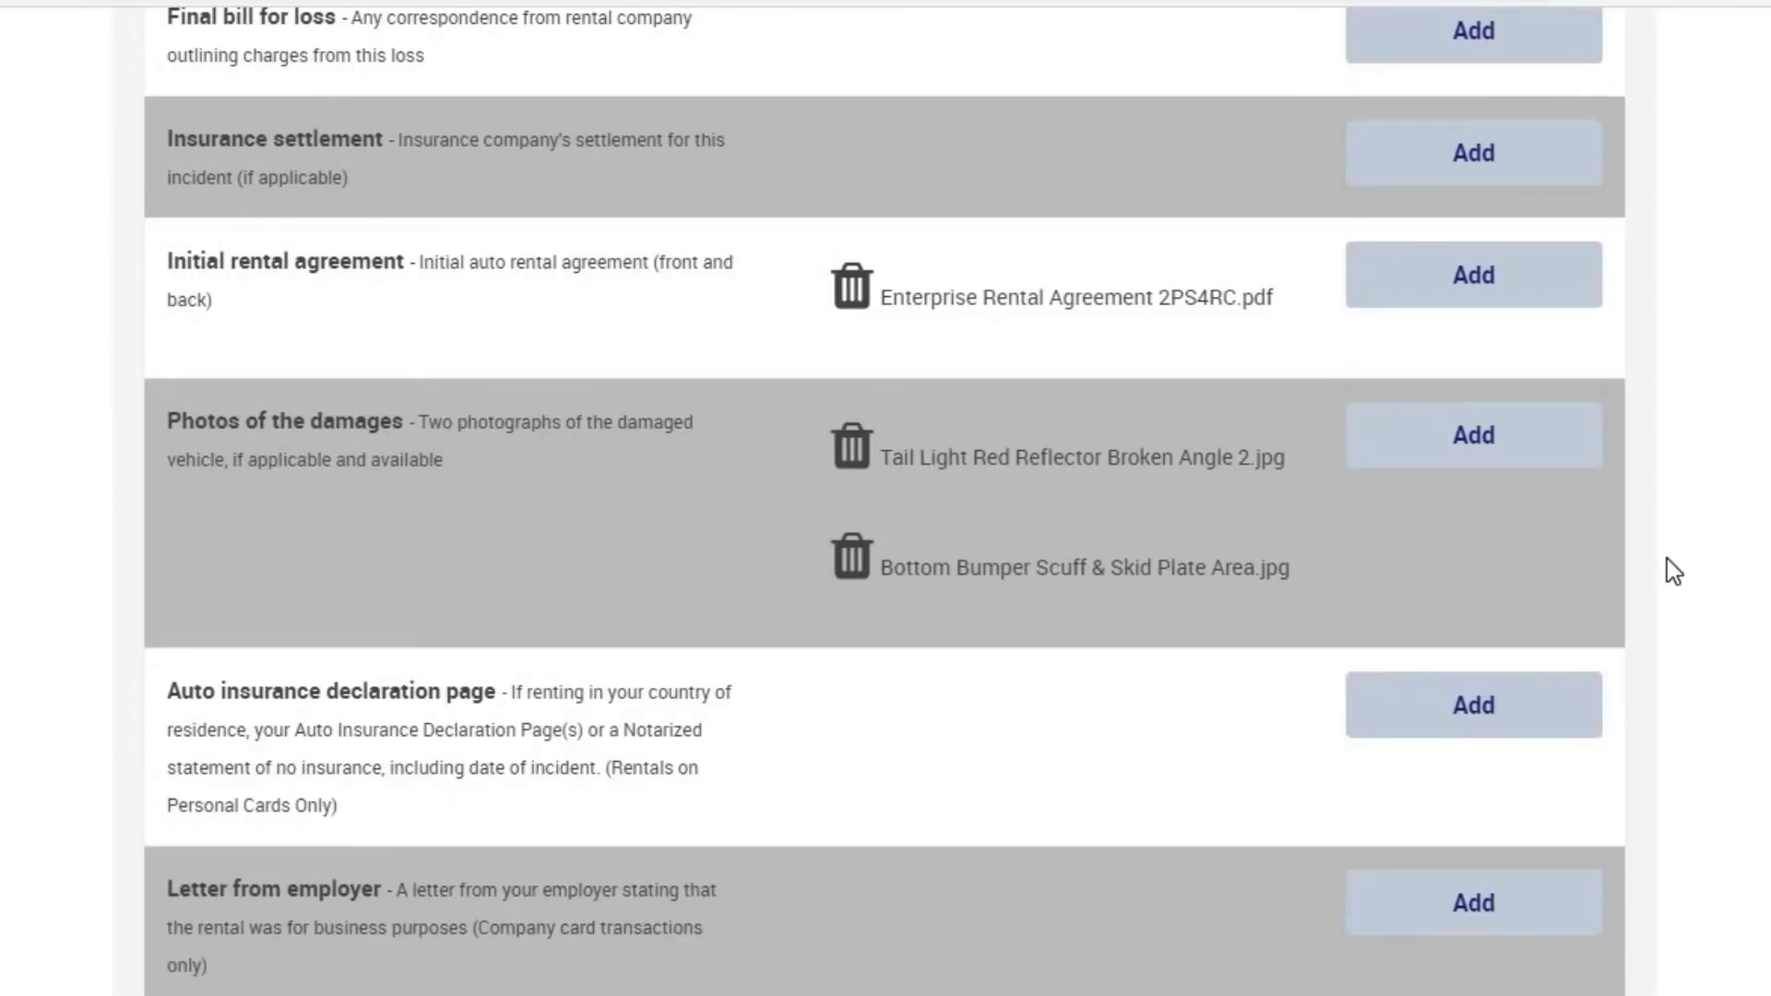
pyautogui.scroll(-7, 1568, 480)
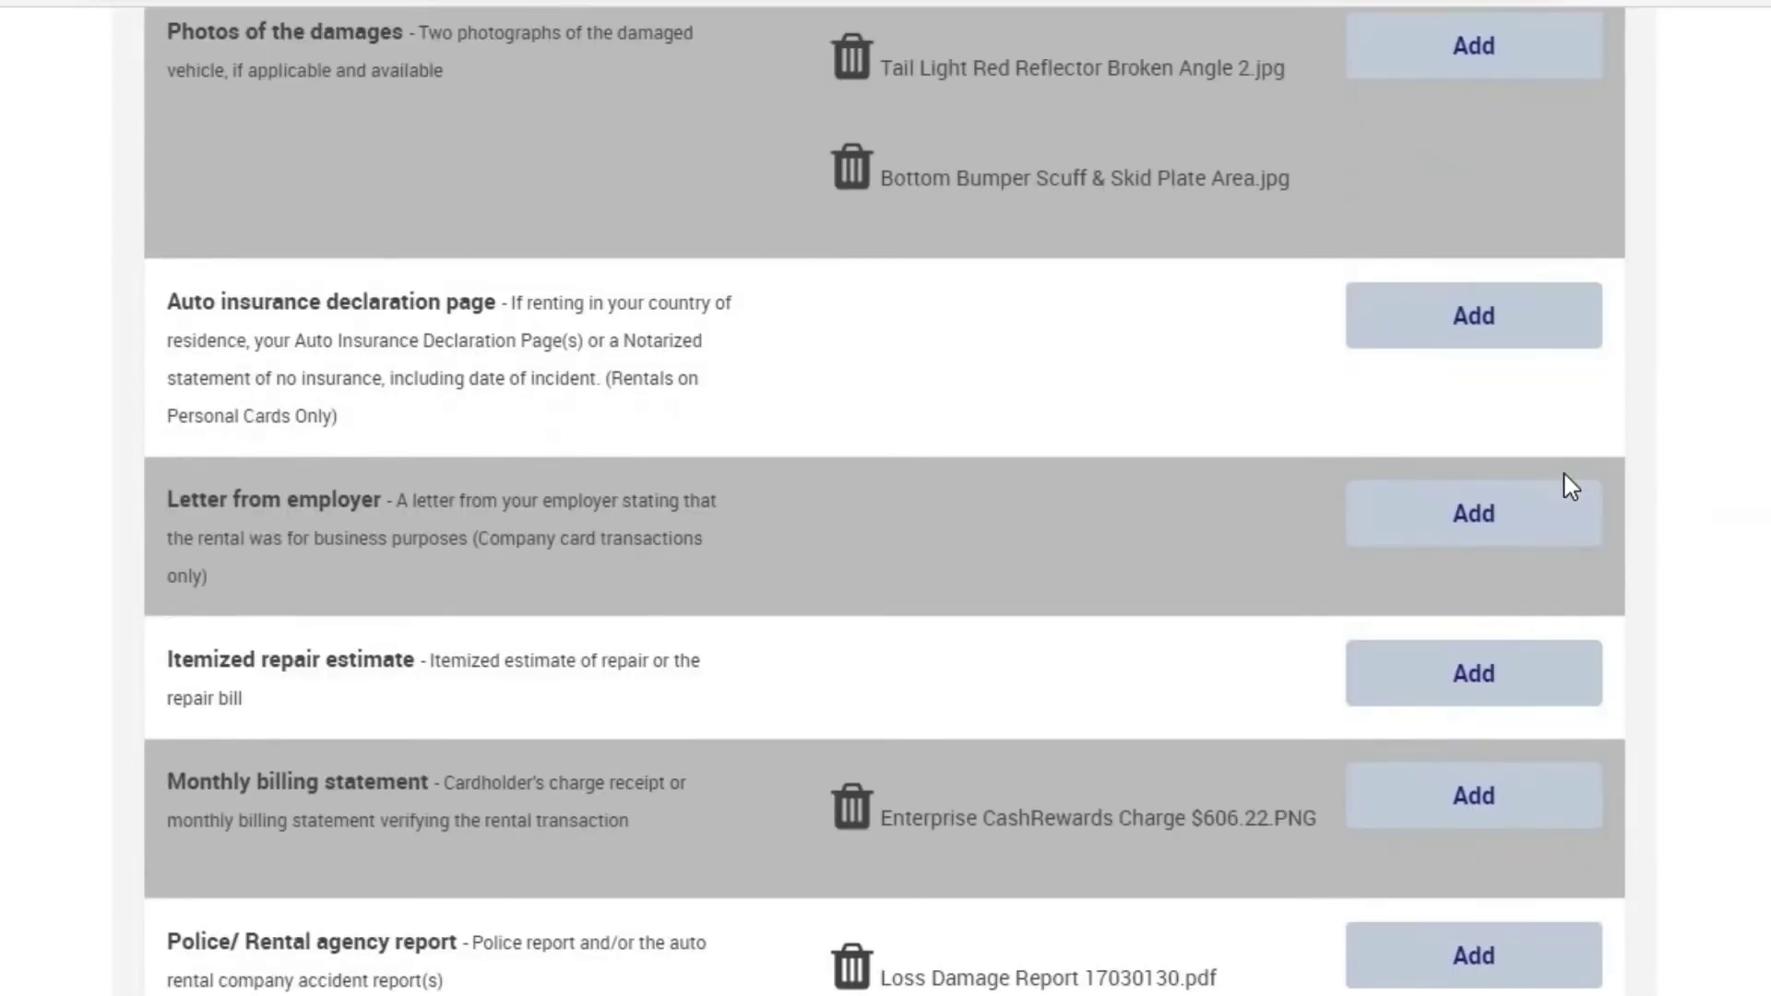
pyautogui.scroll(-3, 1568, 489)
pyautogui.scroll(8, 1569, 486)
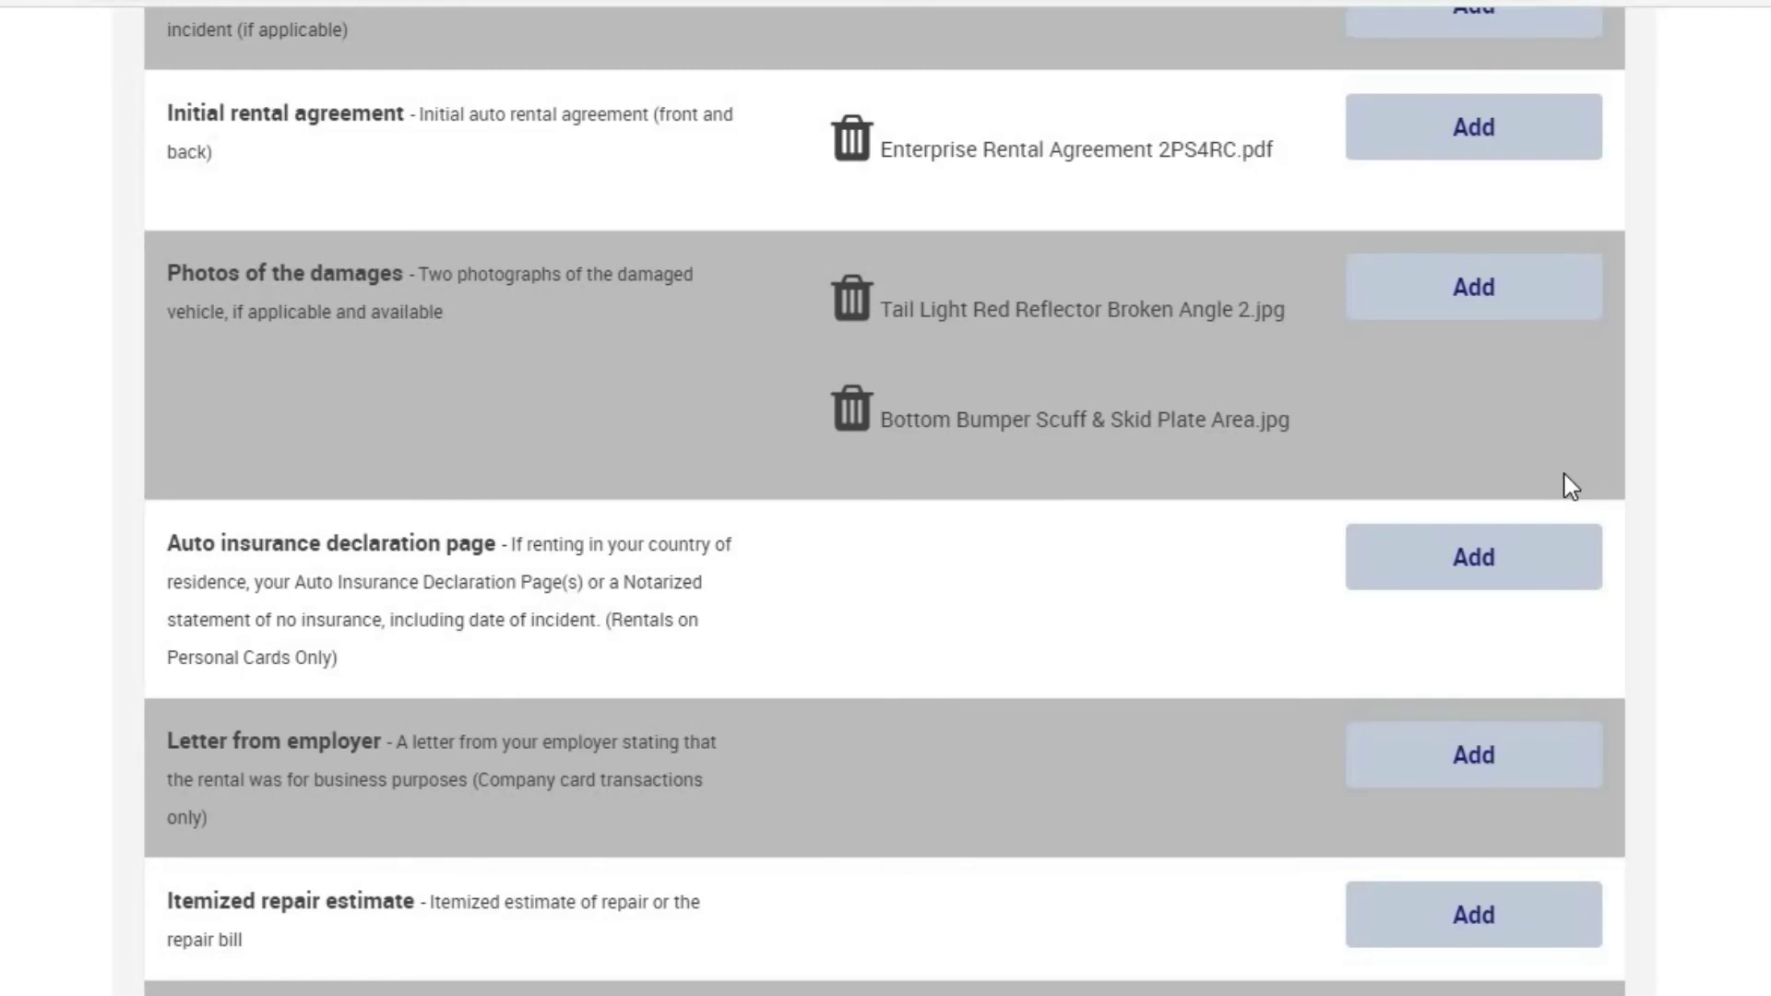
pyautogui.scroll(-2, 1621, 435)
pyautogui.scroll(2, 1620, 434)
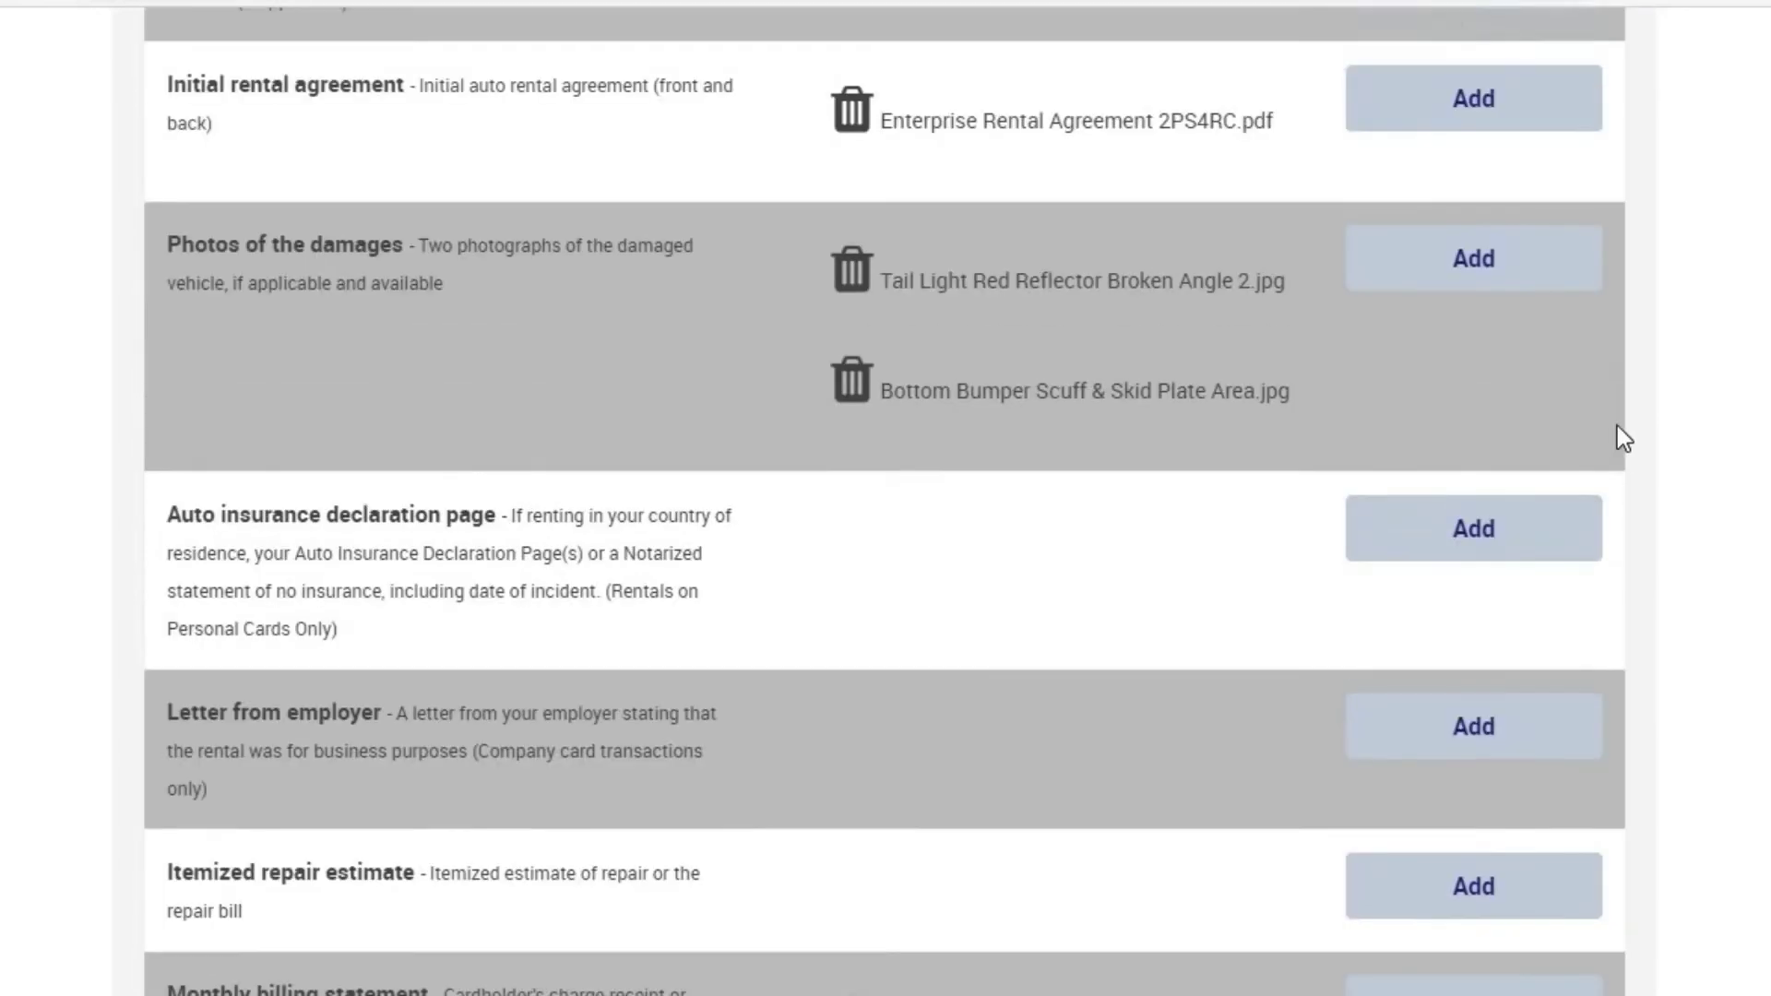
# - Submit the Collision Damage Waiver claim and look over the claim details on the confirmation page
pyautogui.scroll(-8, 1513, 452)
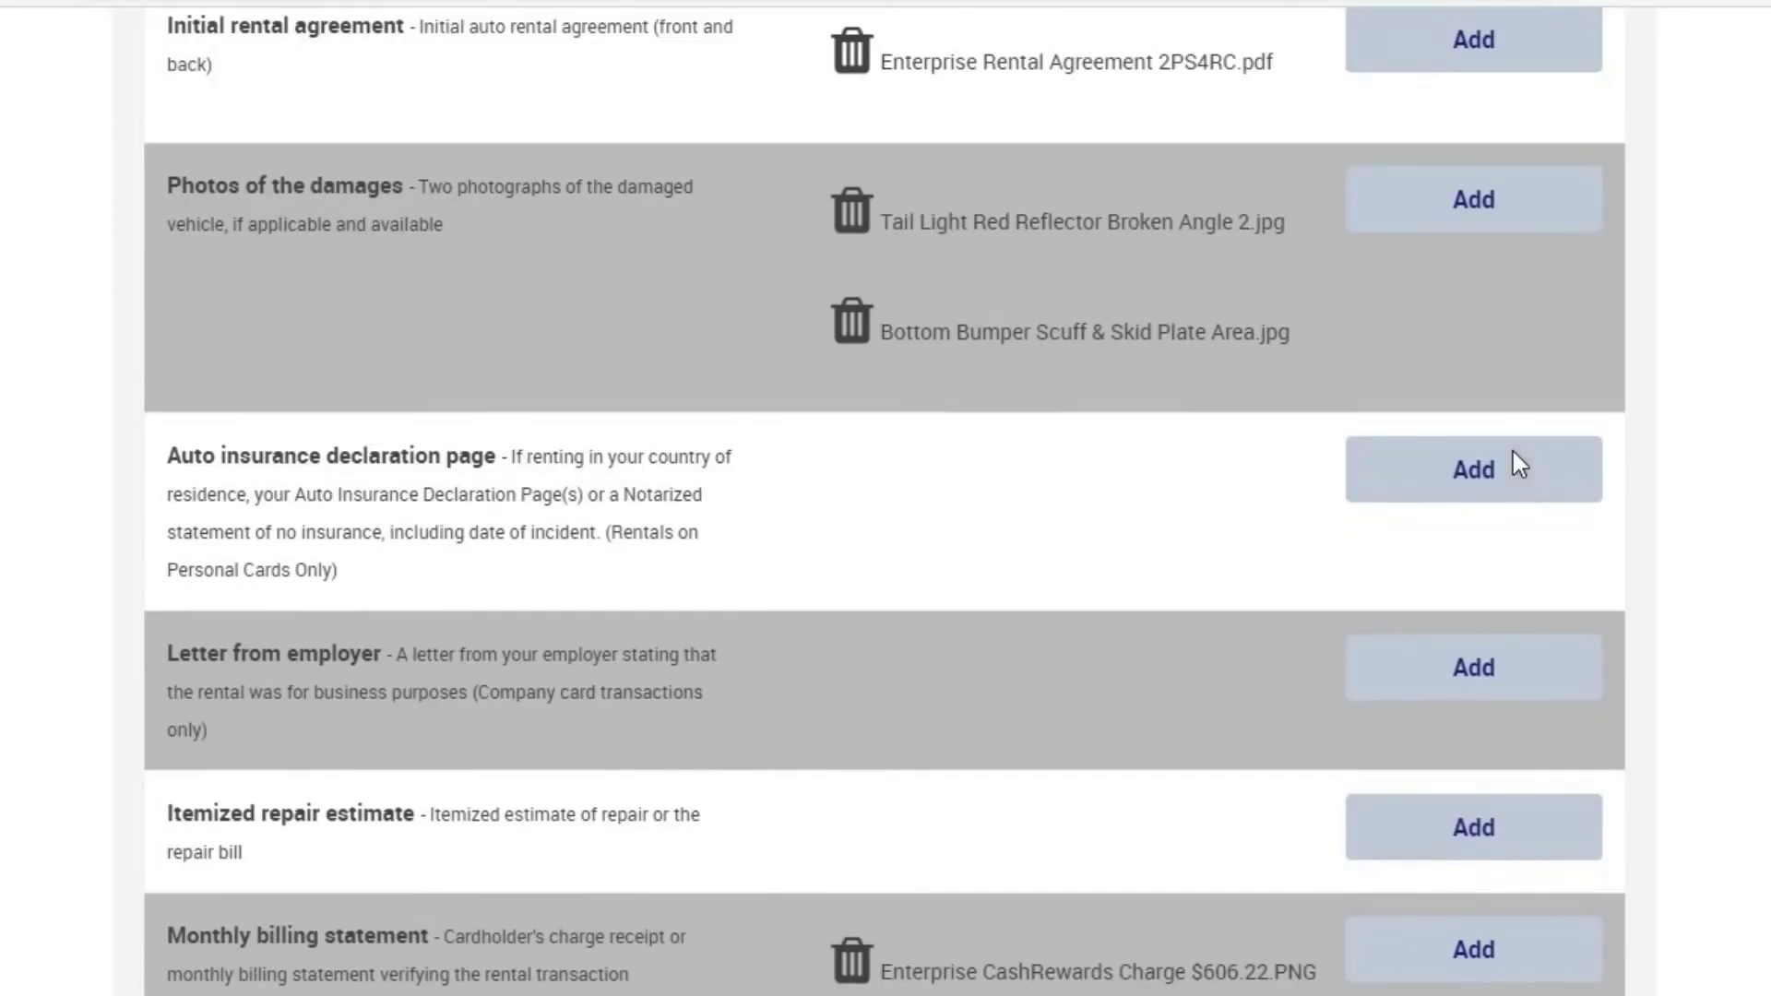
pyautogui.scroll(-2, 1513, 452)
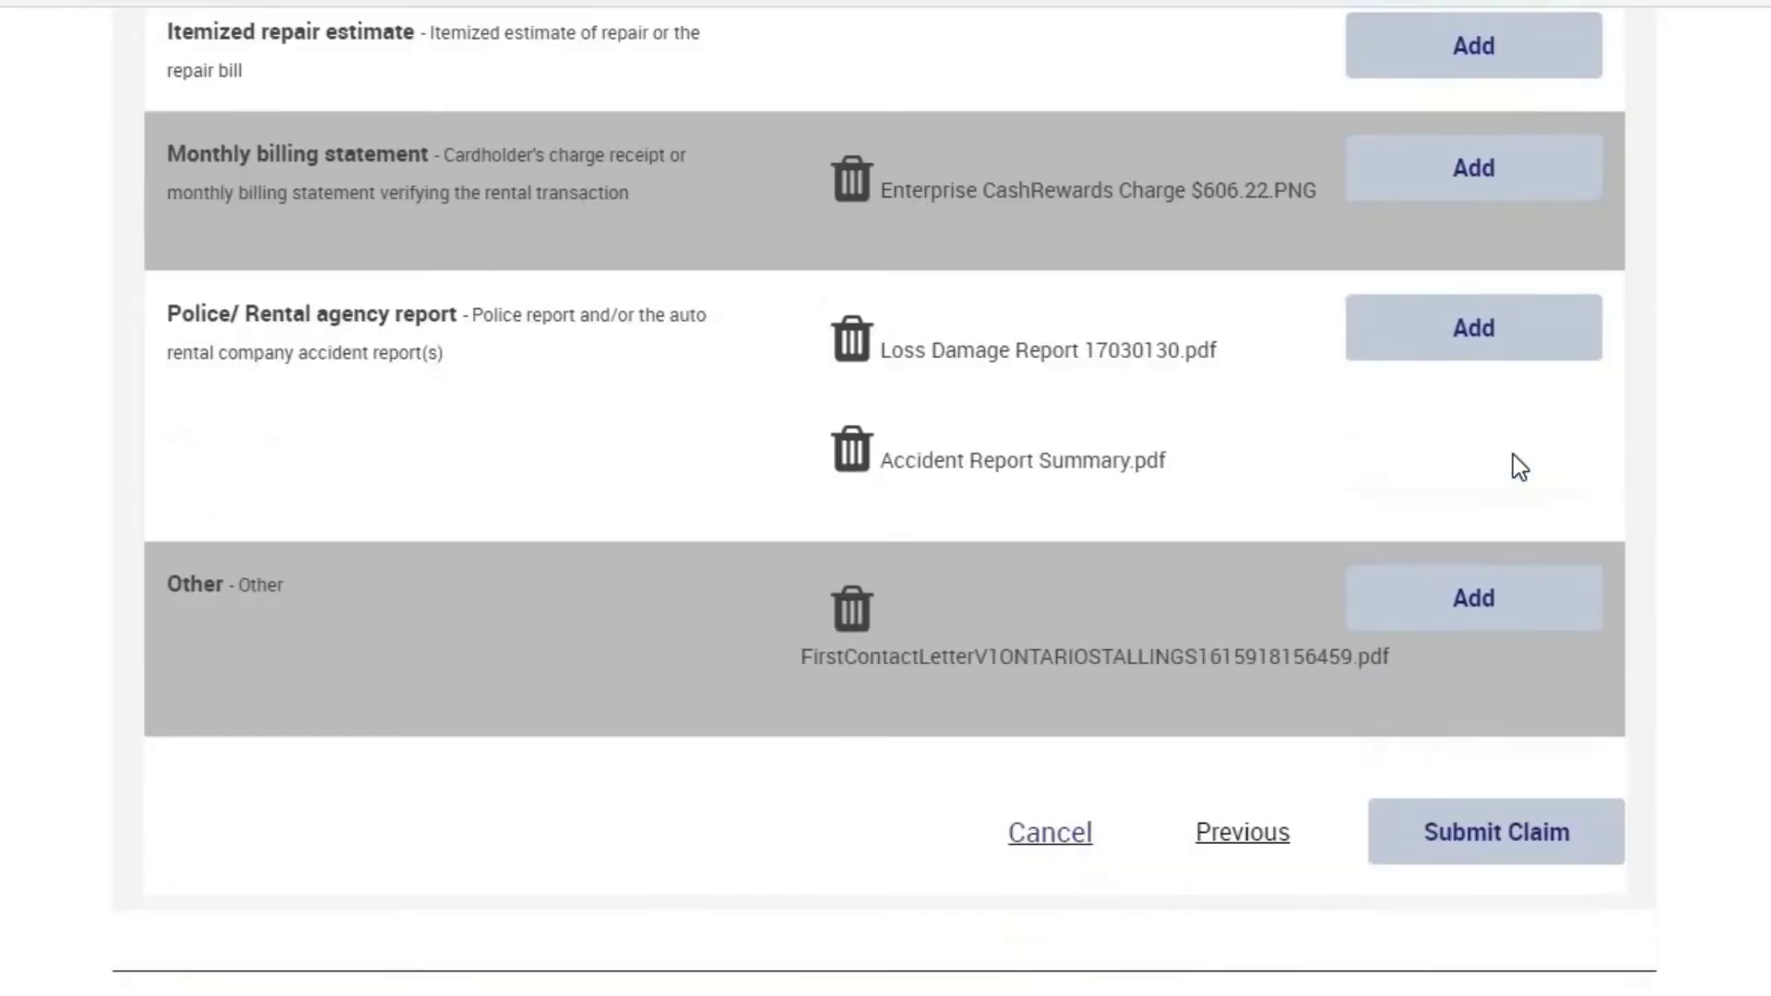
pyautogui.click(1521, 818)
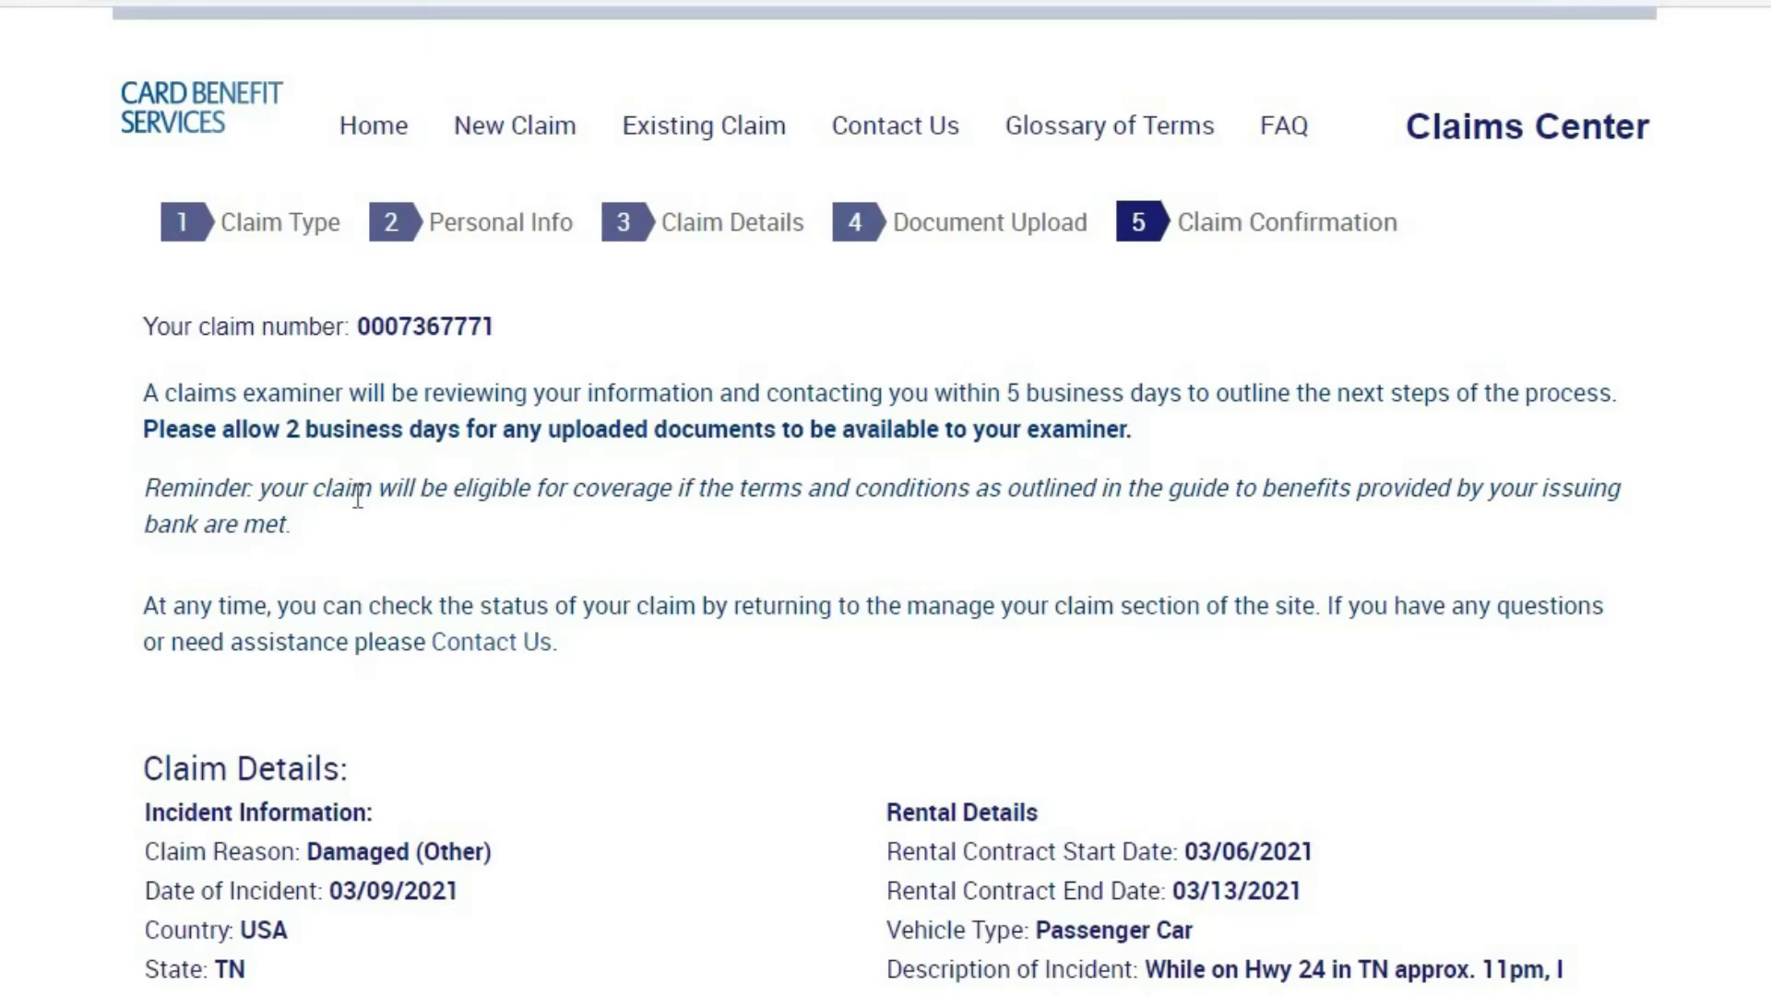
pyautogui.scroll(-2, 358, 498)
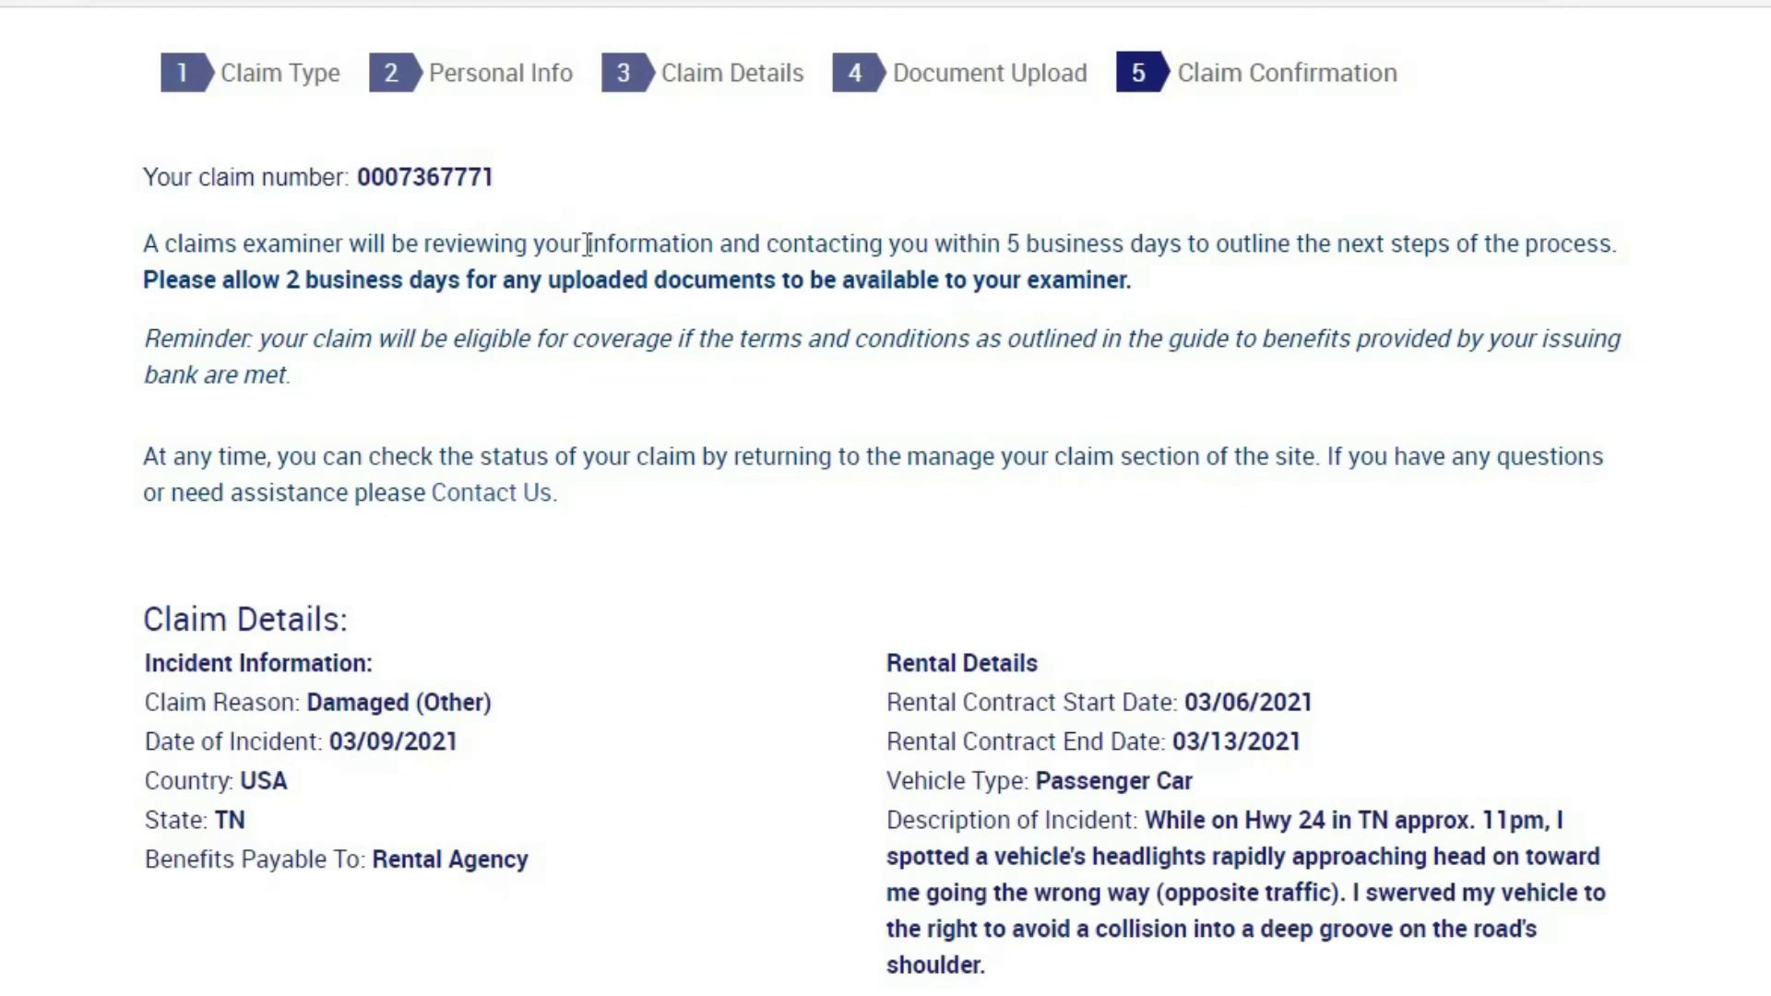
pyautogui.scroll(2, 587, 244)
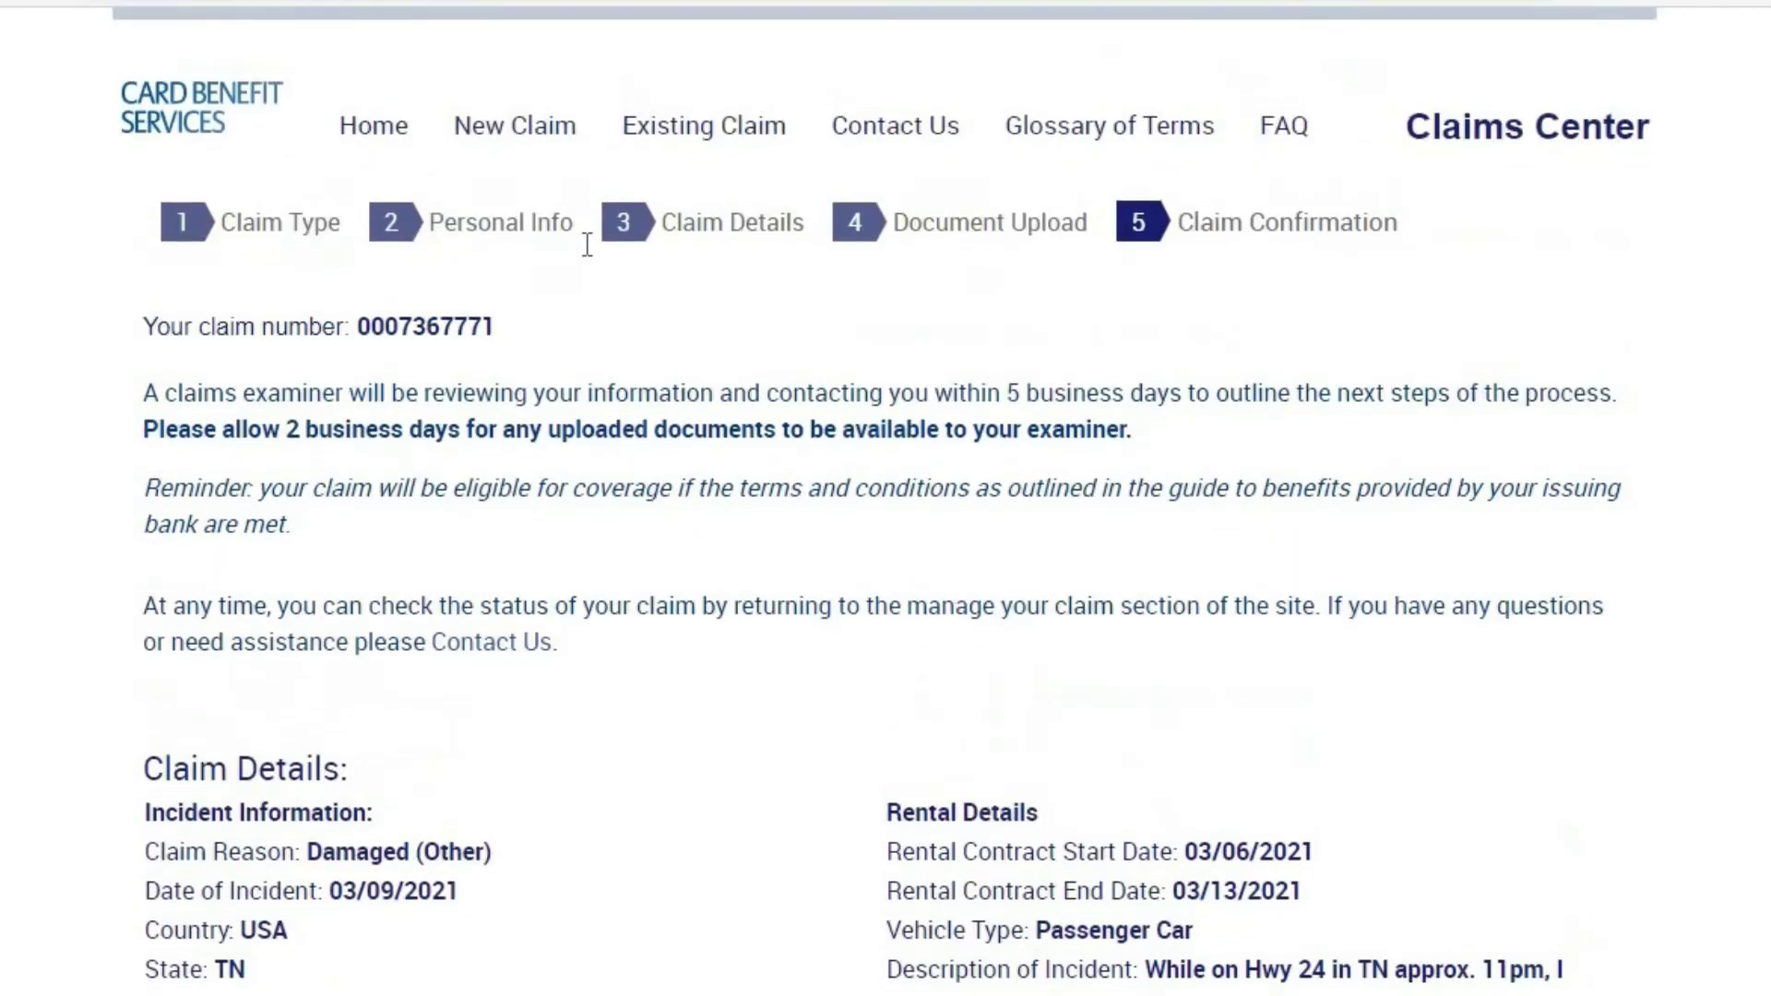